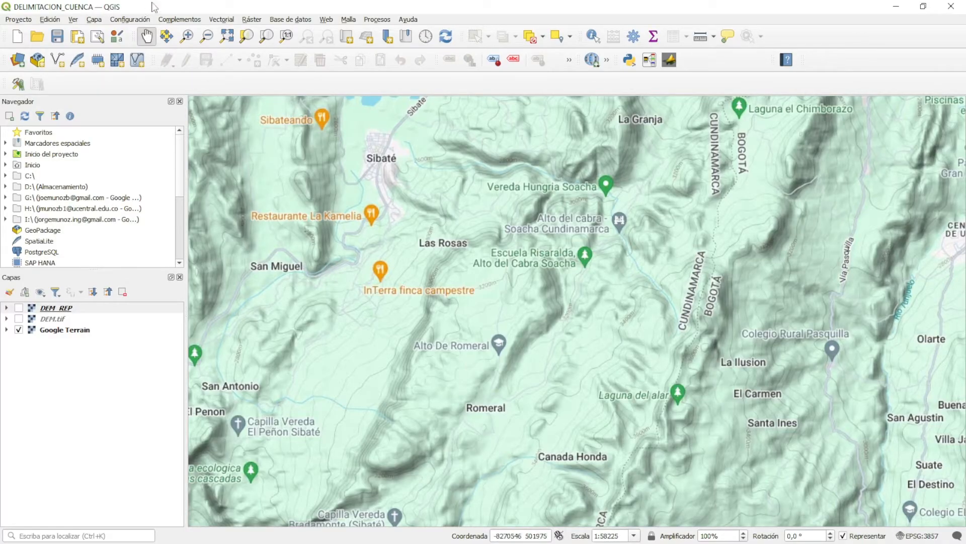
Step: Make the DEM_REP layer visible over the Google Terrain basemap
click(18, 307)
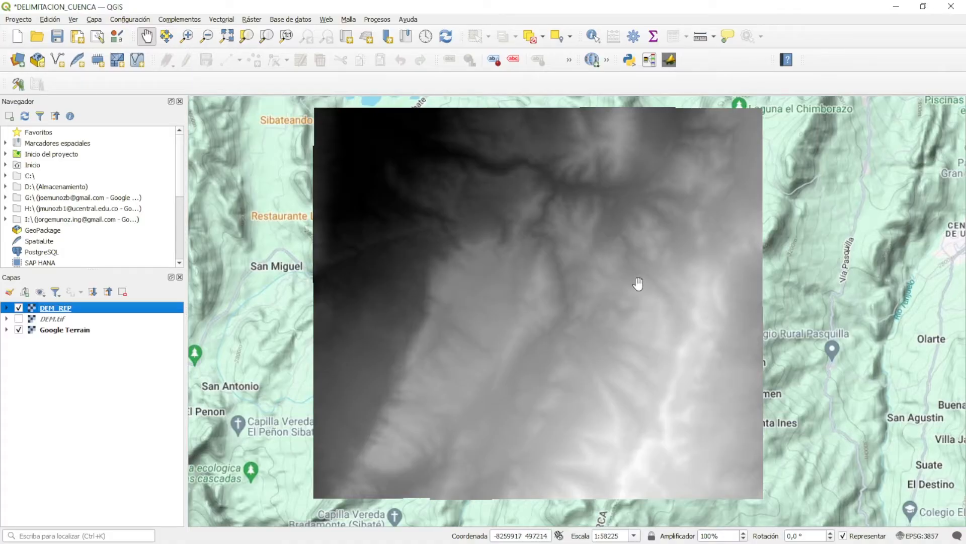
drag(608, 273, 561, 262)
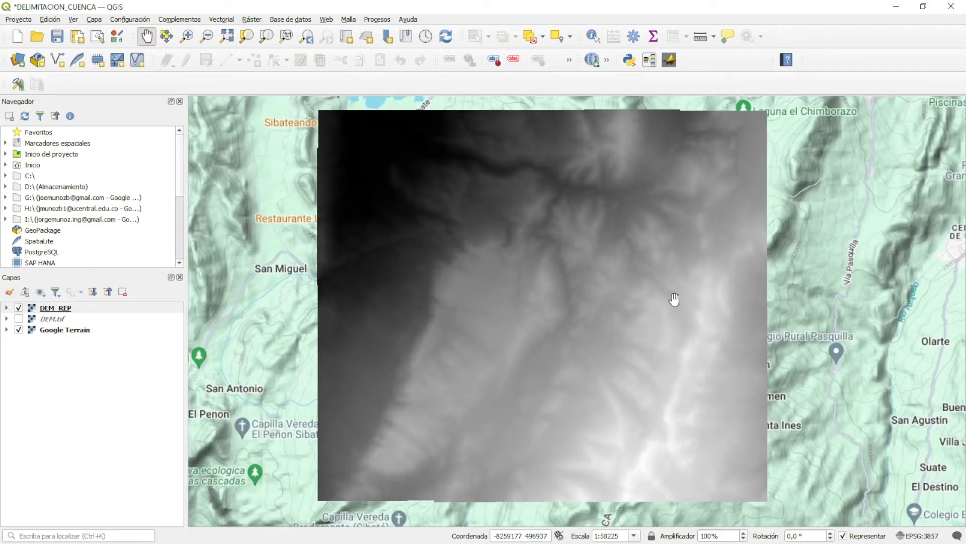
drag(561, 285, 538, 286)
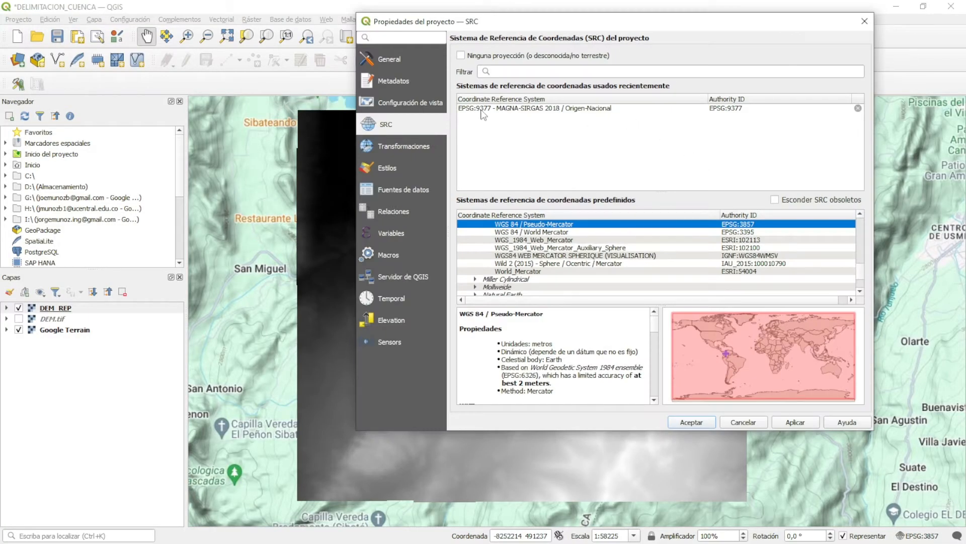
Step: Set the project's coordinate reference system to EPSG:9377 MAGNA-SIRGAS 2018 / Origen-Nacional and hide the Google Terrain layer
click(794, 422)
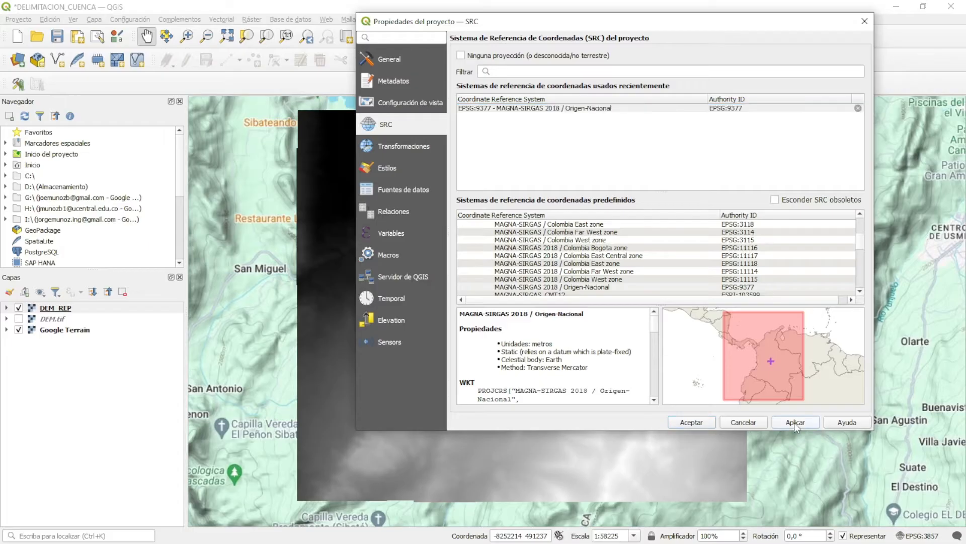
click(682, 422)
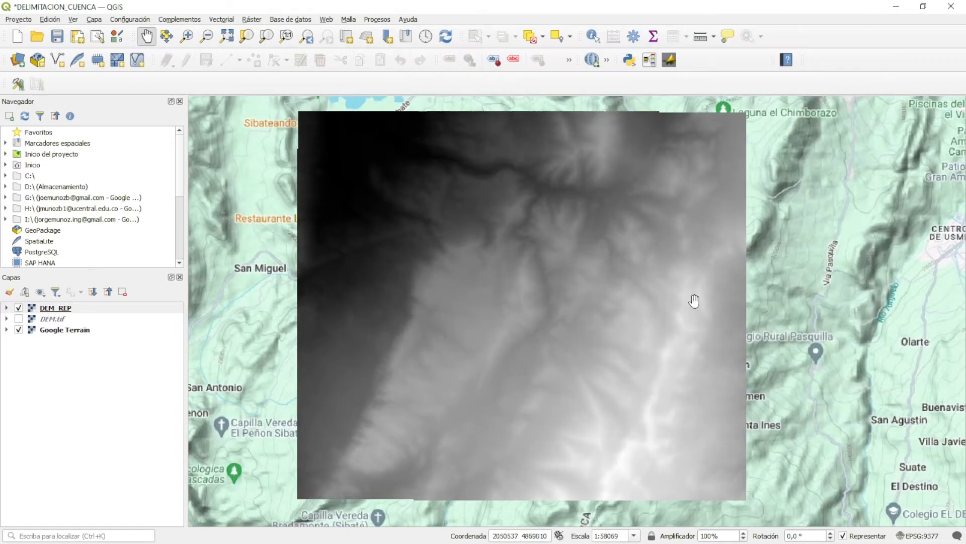
click(18, 330)
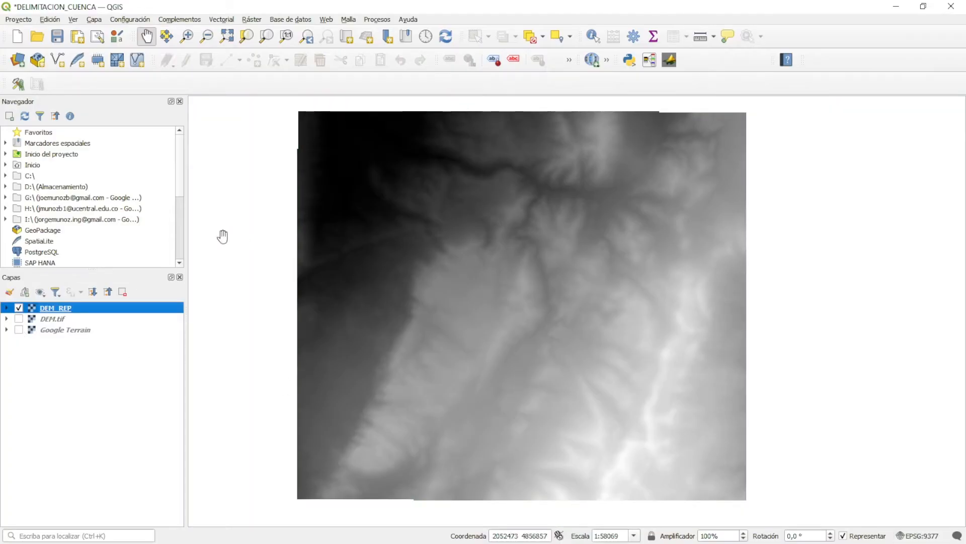
Step: Check the coordinate reference system in the DEM_REP layer's properties
right_click(61, 312)
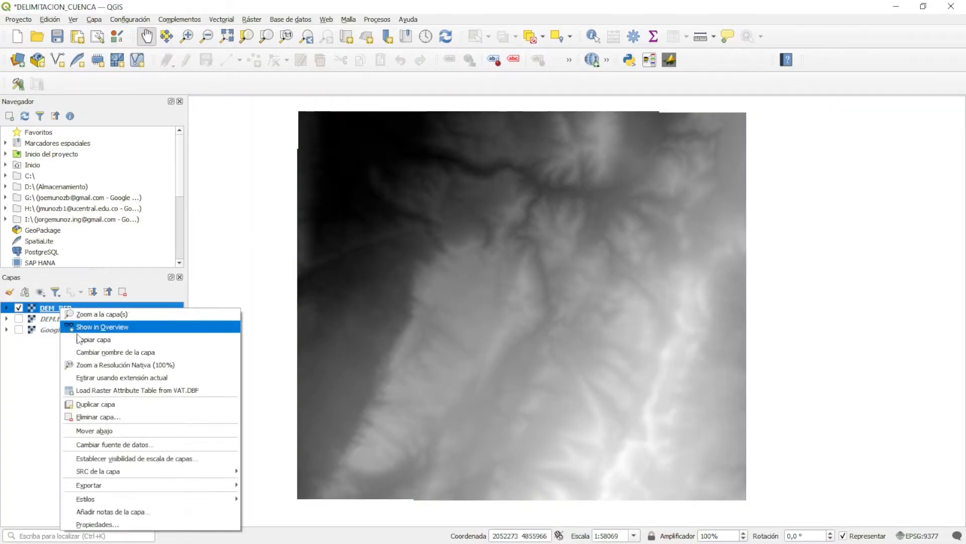
click(100, 528)
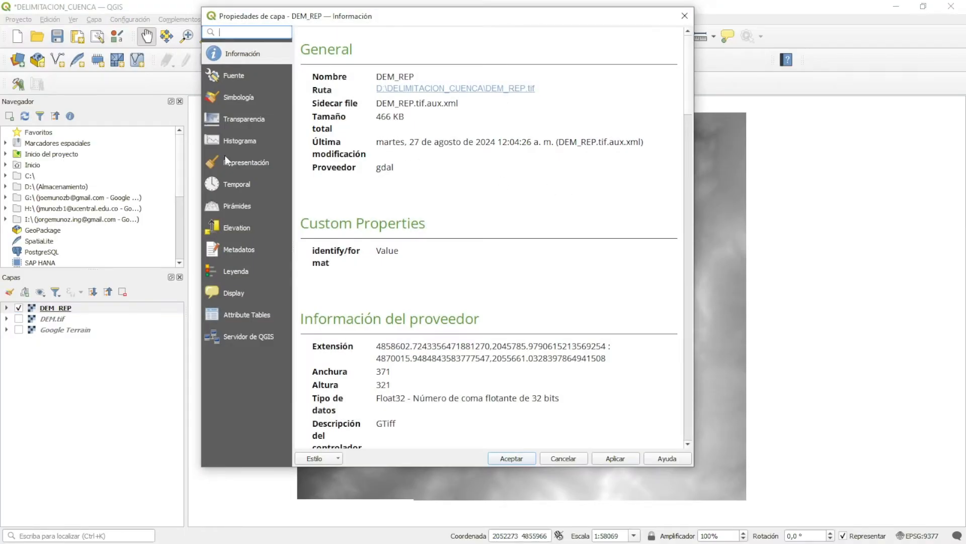
scroll(485, 218, down, 12)
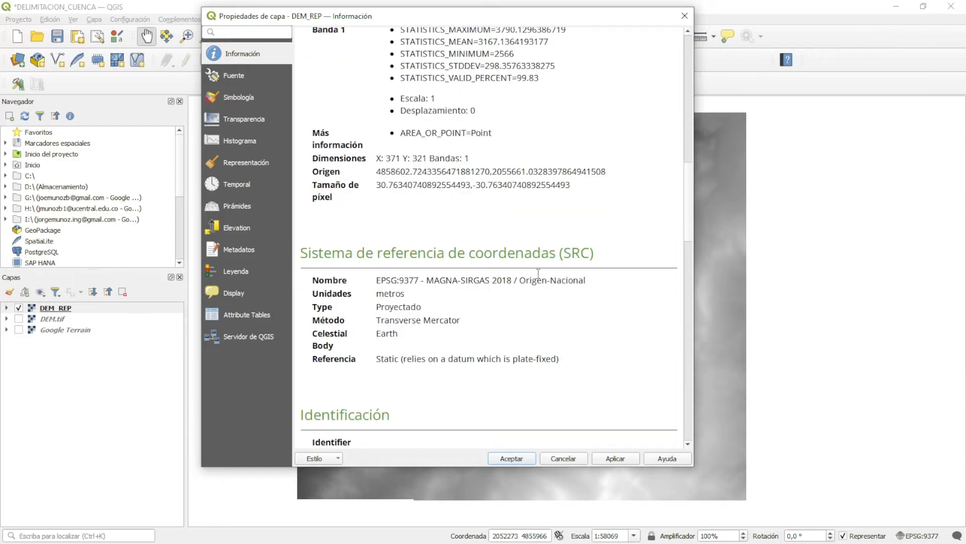
drag(378, 280, 597, 281)
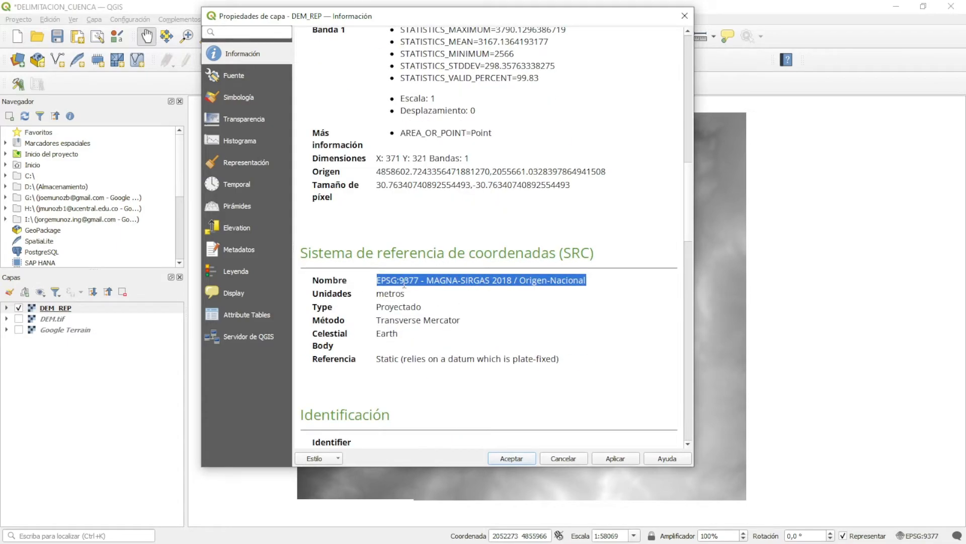
click(510, 458)
drag(540, 300, 524, 296)
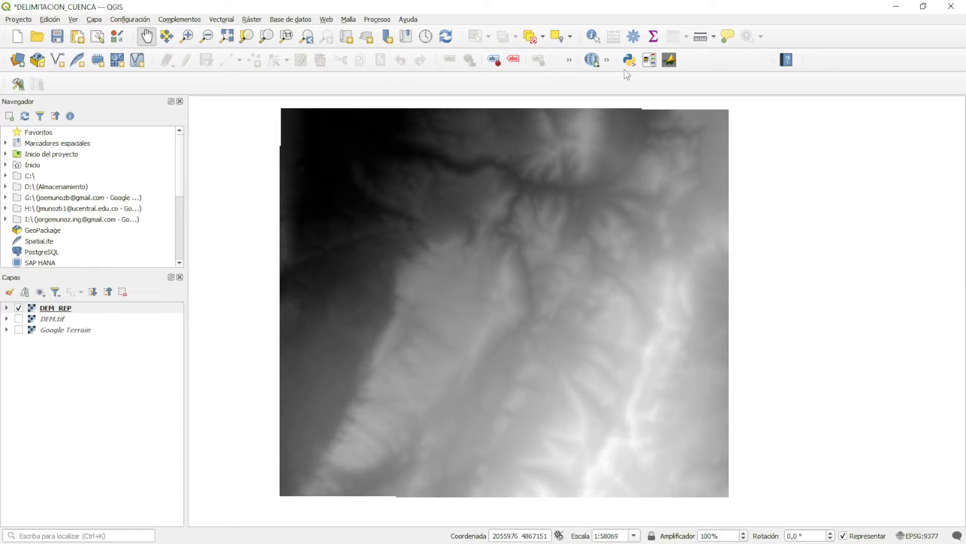
Step: Display the processing toolbox and expand the GRASS tool group
click(633, 36)
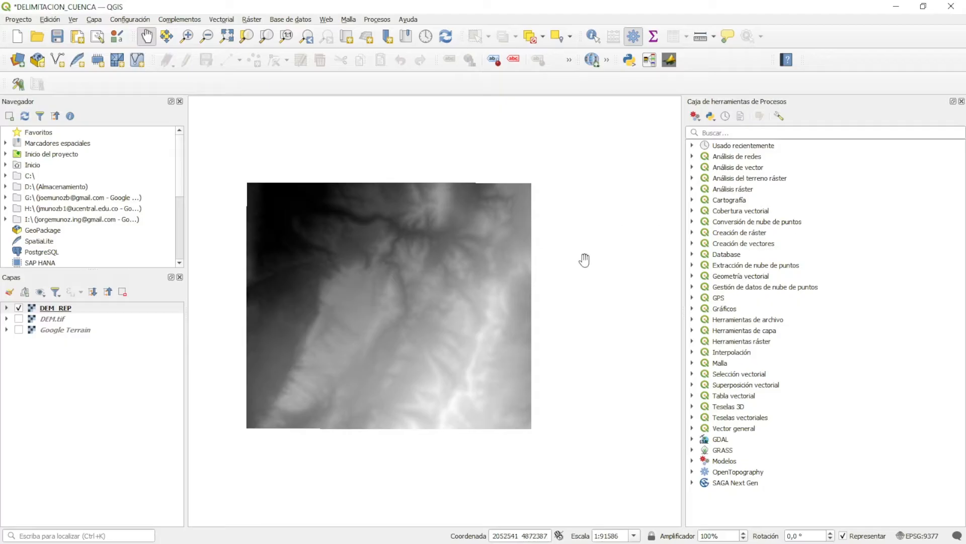
drag(415, 310, 464, 302)
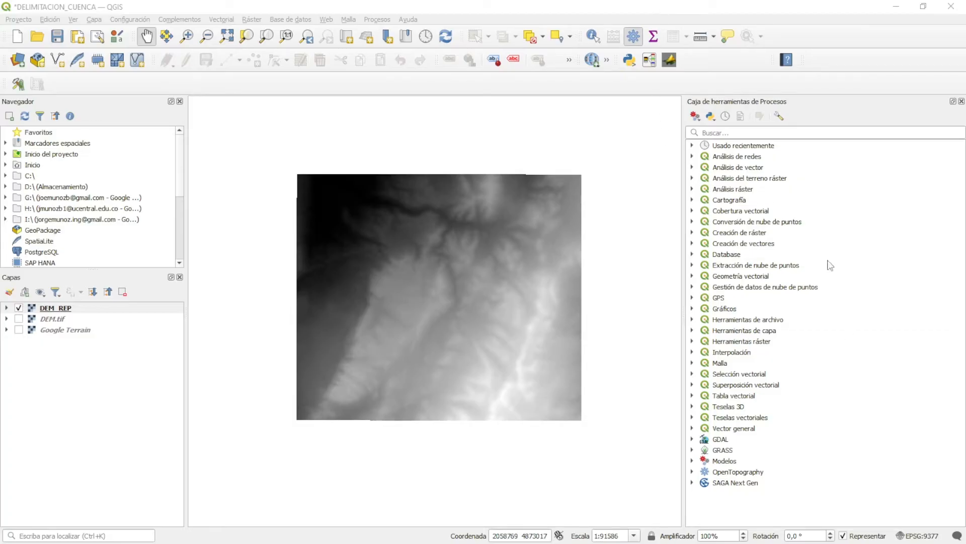
click(729, 451)
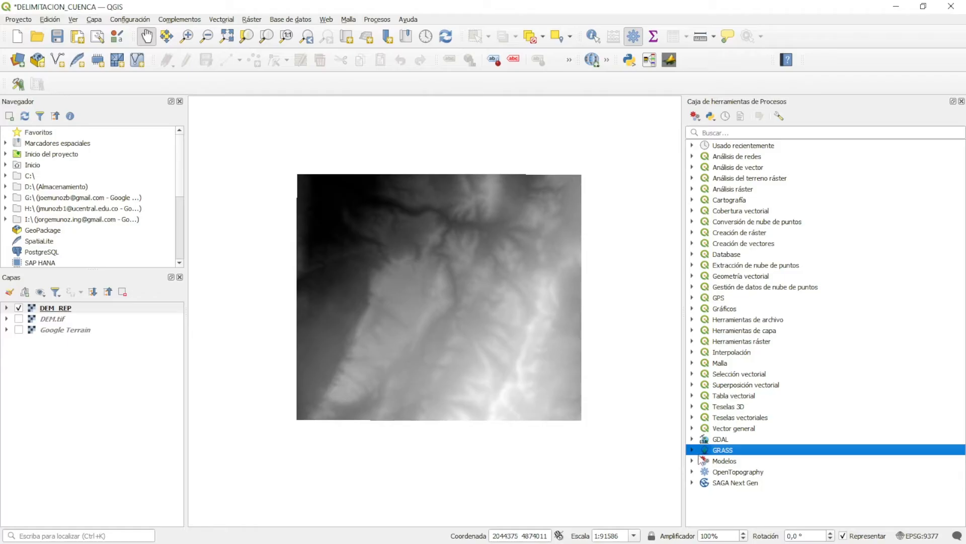
click(692, 450)
scroll(885, 395, down, 4)
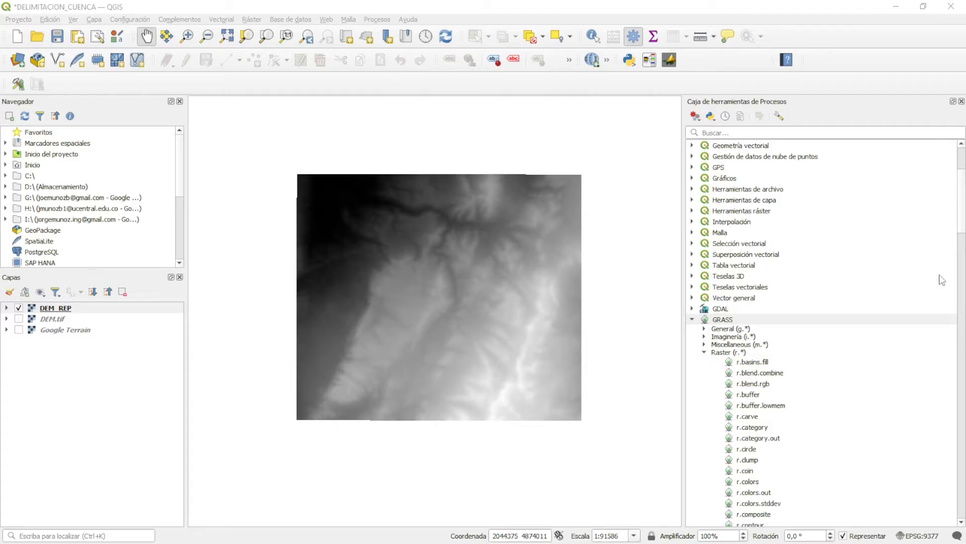
click(729, 322)
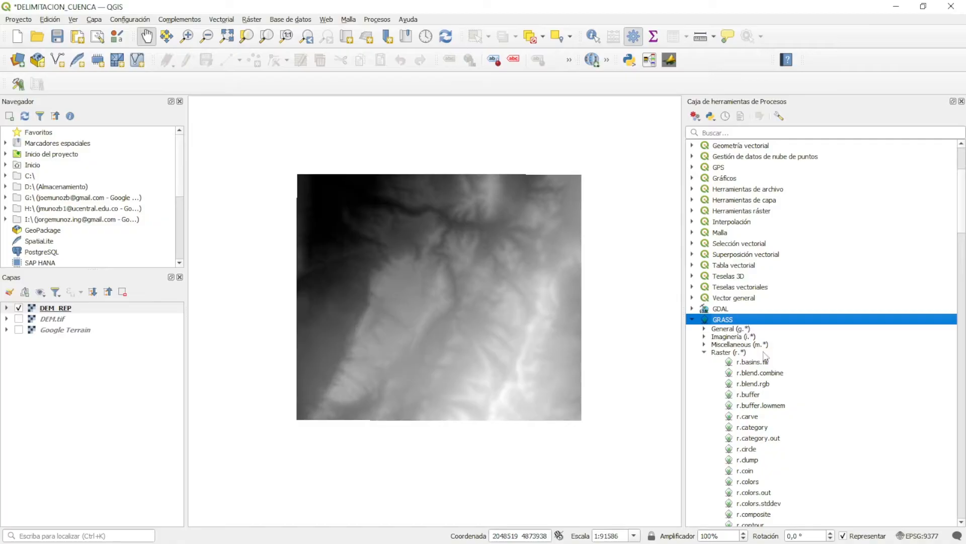
Step: Find the r.fill.dir tool among the GRASS raster algorithms and open it
scroll(765, 358, down, 3)
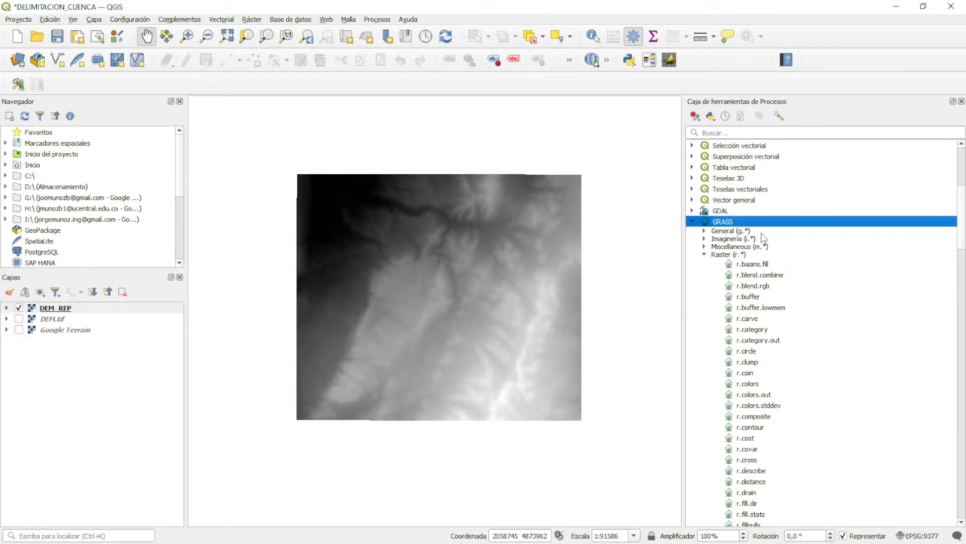
scroll(770, 312, down, 2)
scroll(791, 401, down, 10)
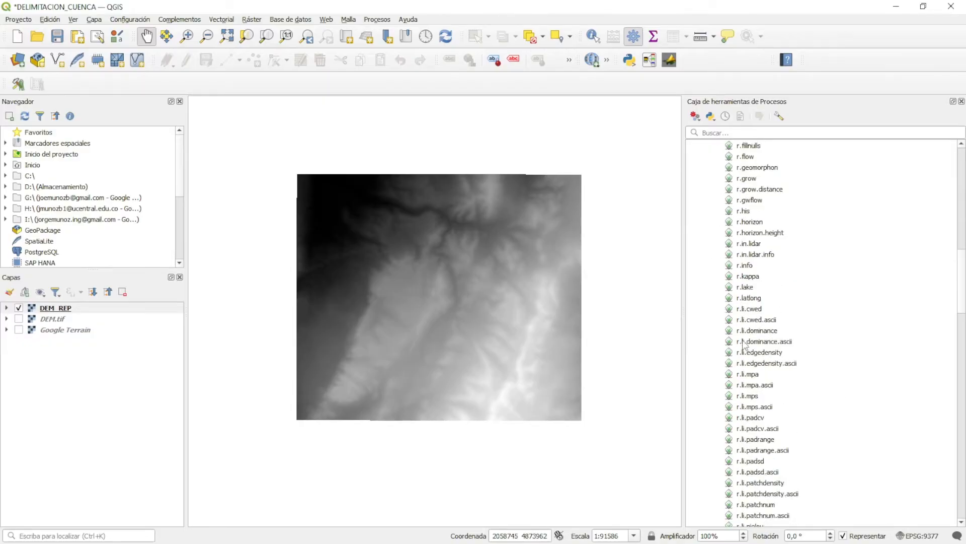
scroll(750, 351, down, 2)
scroll(752, 358, down, 6)
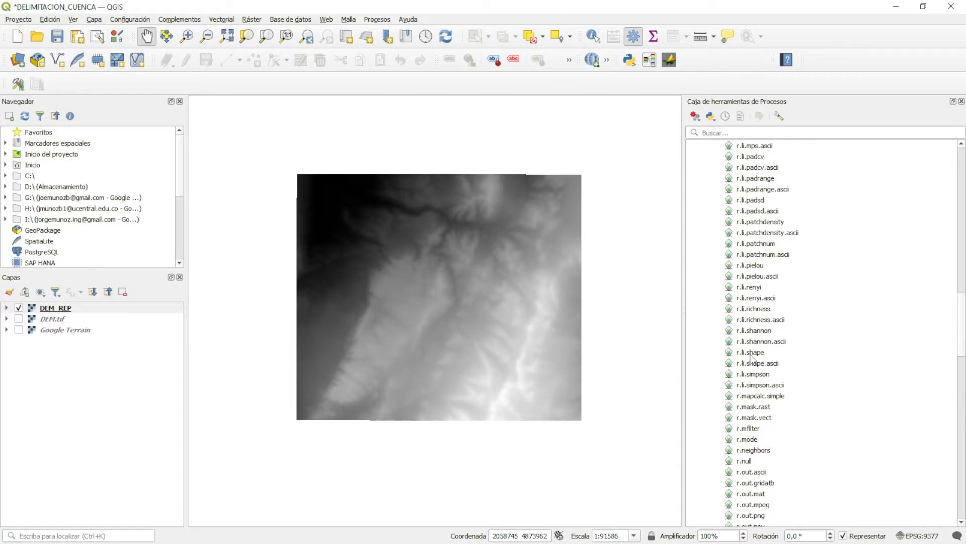
scroll(750, 347, up, 15)
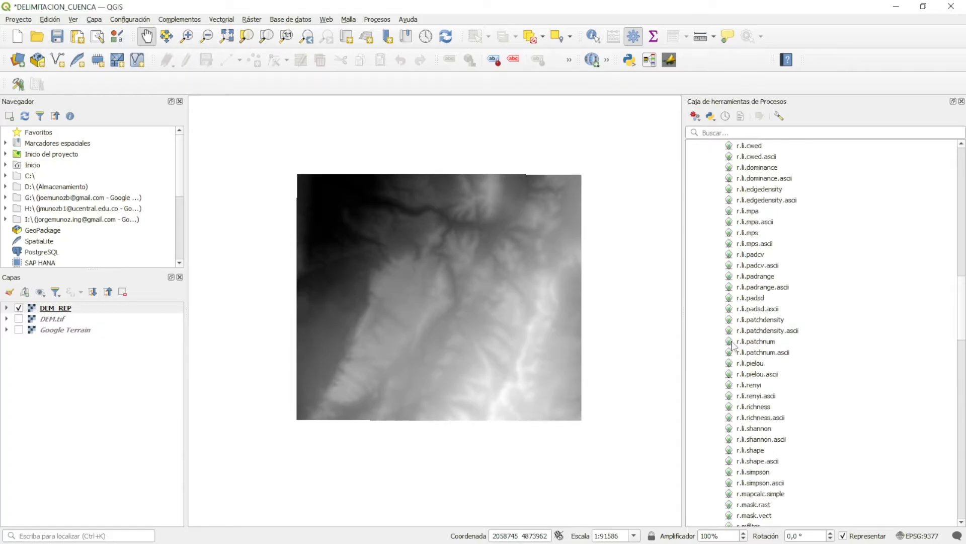
scroll(768, 335, up, 4)
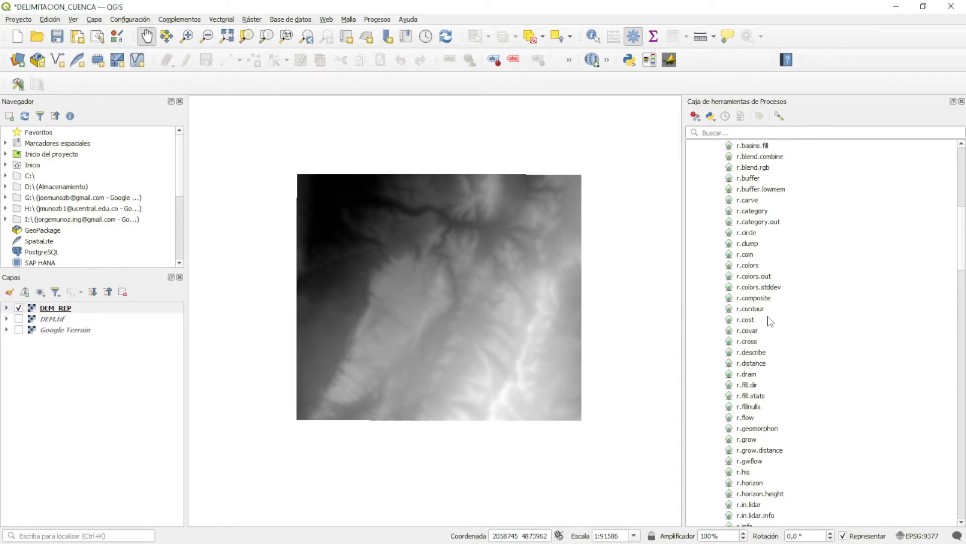
scroll(765, 468, down, 1)
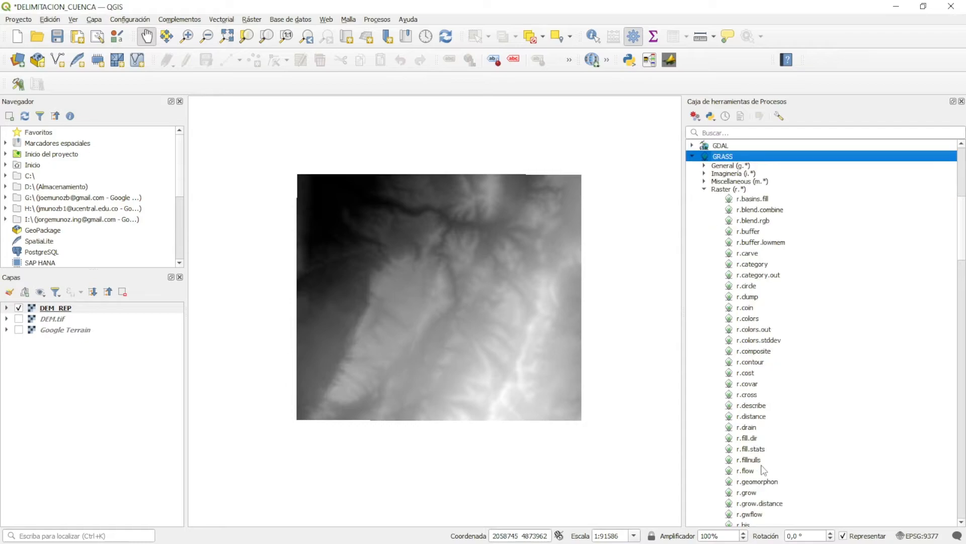
click(756, 439)
scroll(794, 421, down, 3)
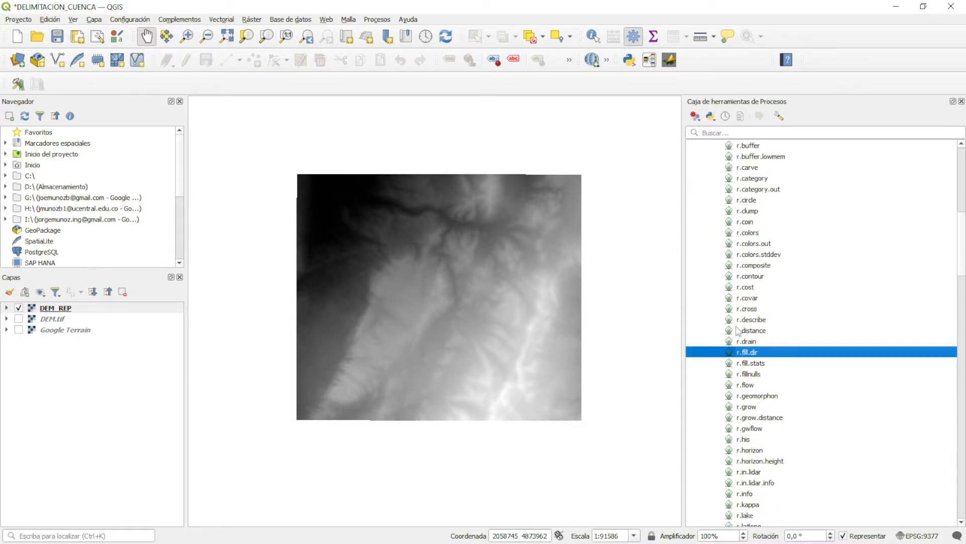
double_click(758, 352)
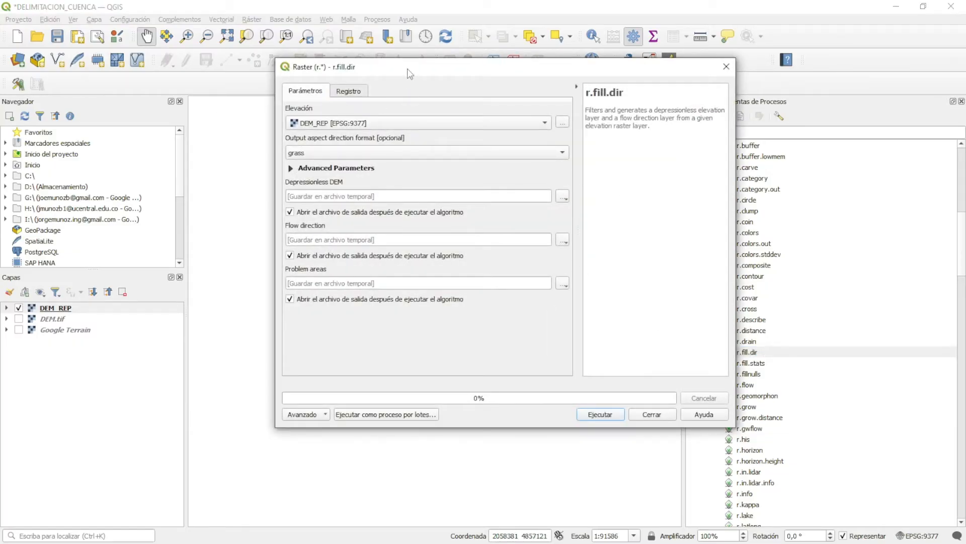
Step: Use DEM_REP as the elevation input for r.fill.dir and disable loading of the problem areas output
drag(407, 69, 387, 69)
click(325, 123)
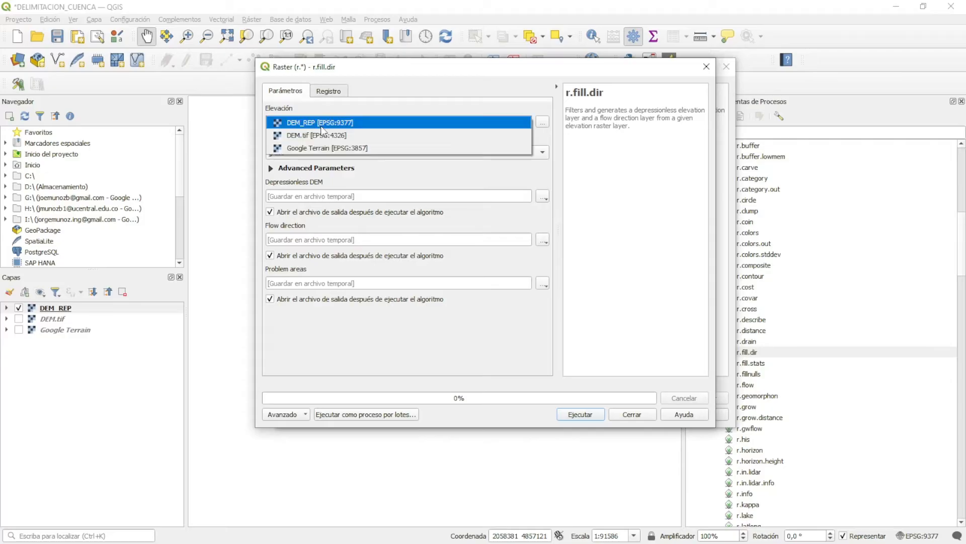
click(327, 125)
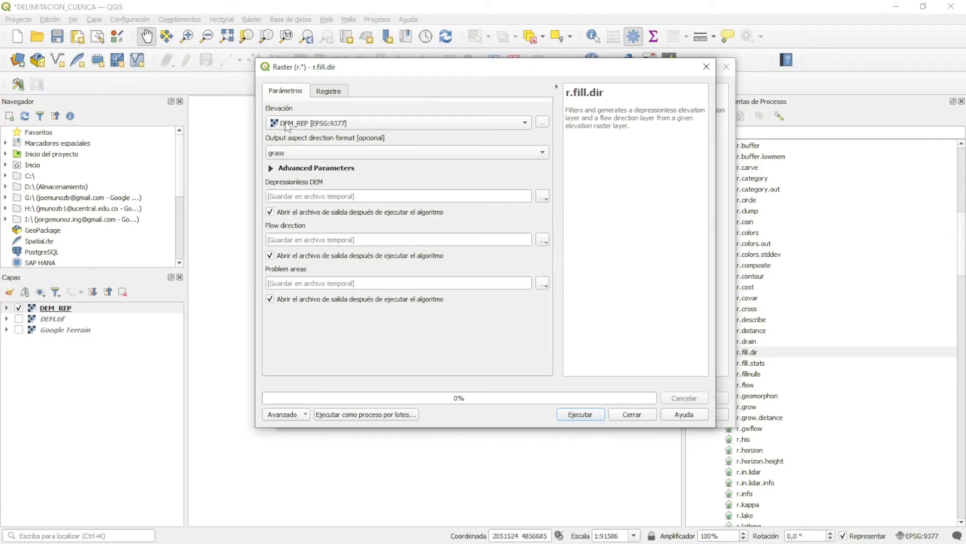
click(271, 299)
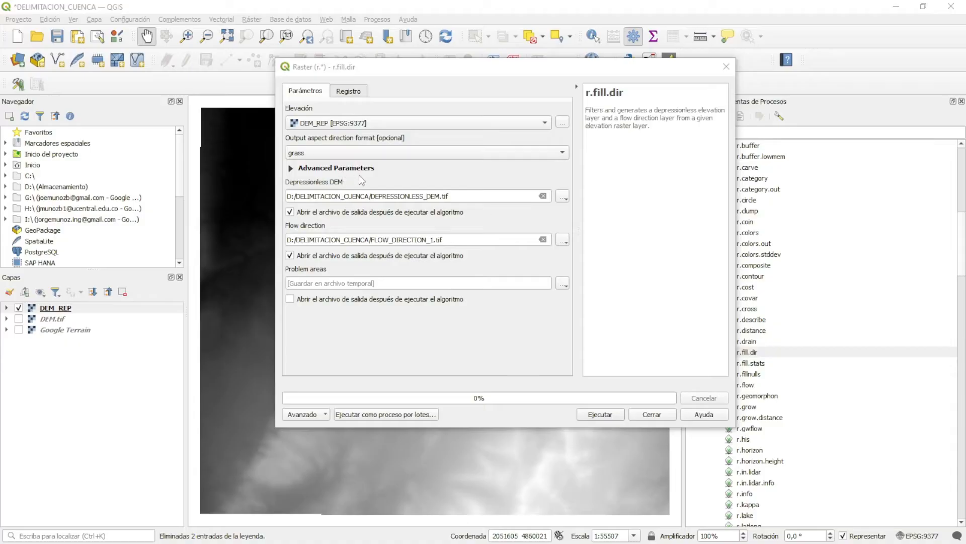
Step: Run r.fill.dir with outputs DEPRESSIONLESS_DEM.tif and FLOW_DIRECTION_1.tif in D:/DELIMITACION_CUENCA, and close the tool
drag(377, 69, 335, 83)
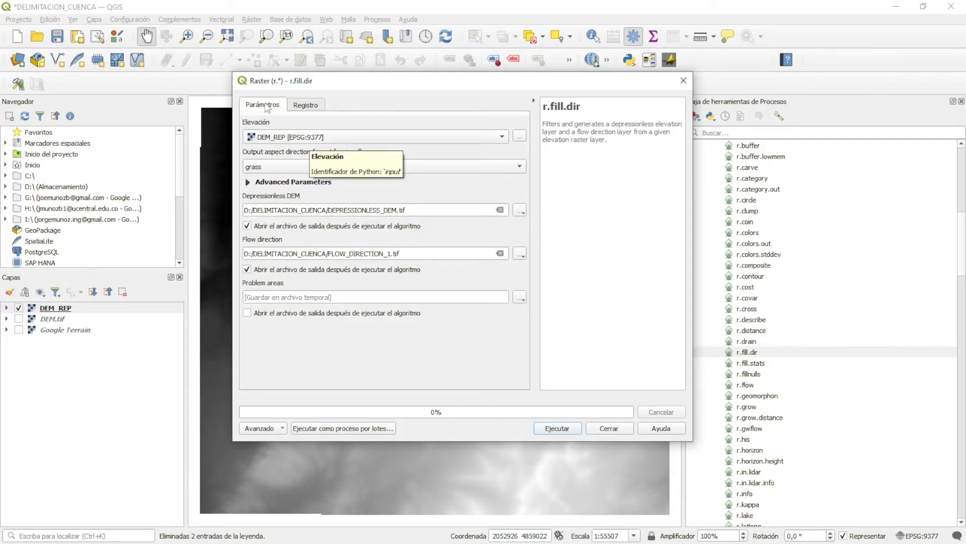
drag(367, 86, 361, 94)
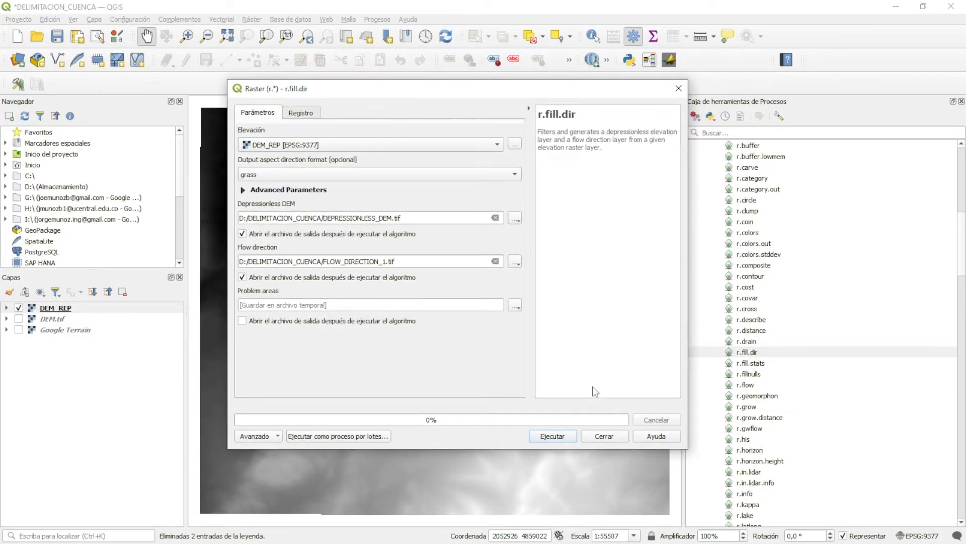
click(557, 436)
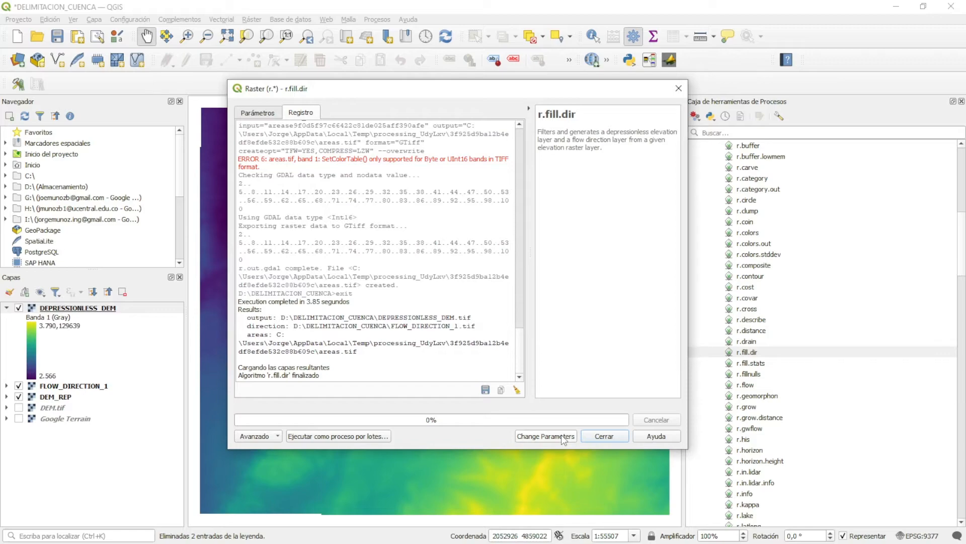
click(604, 436)
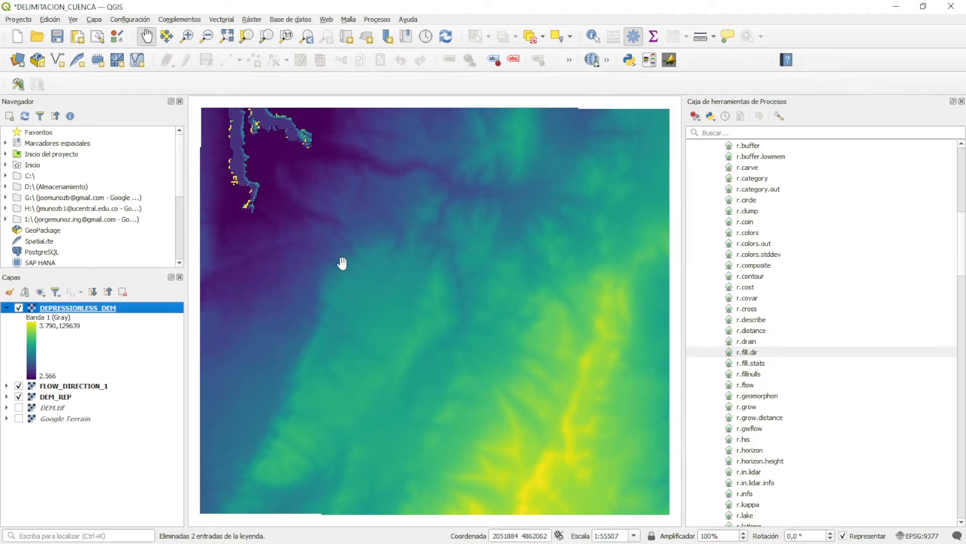
Step: Collapse the DEPRESSIONLESS_DEM legend and leave only that layer visible, hiding FLOW_DIRECTION_1 and DEM_REP
click(6, 308)
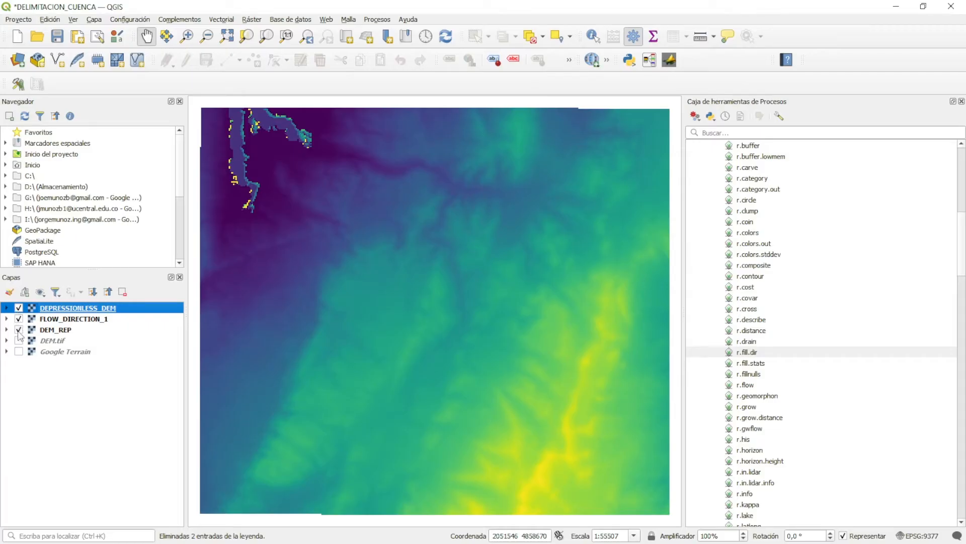
click(19, 329)
click(19, 318)
click(19, 308)
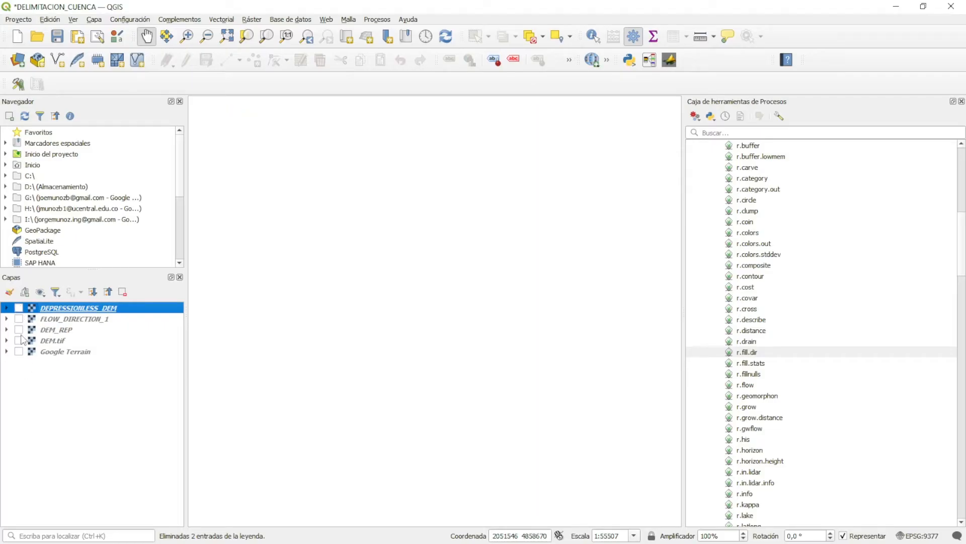
click(18, 308)
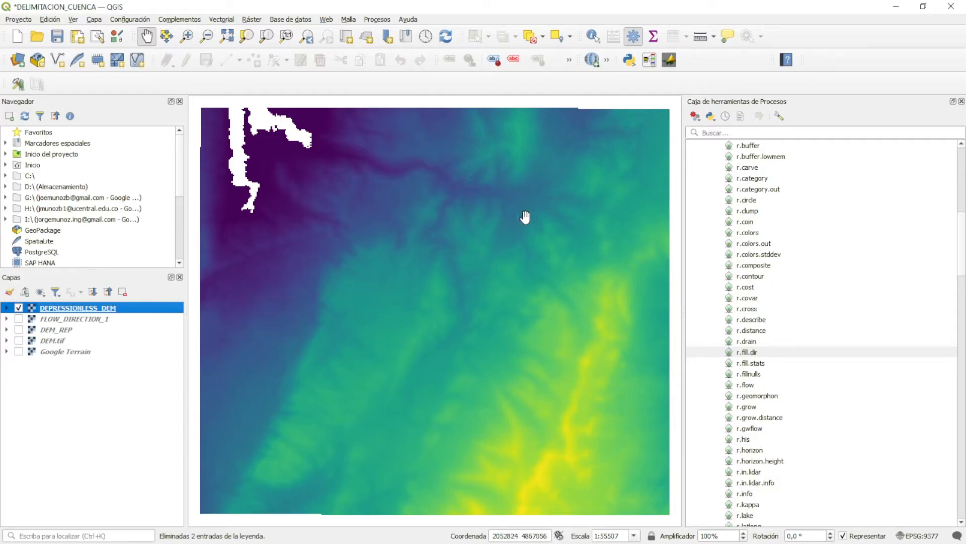
Step: Compare DEPRESSIONLESS_DEM with DEM_REP by toggling their visibility, leaving both layers shown
click(19, 329)
click(18, 330)
click(19, 308)
click(18, 330)
click(19, 308)
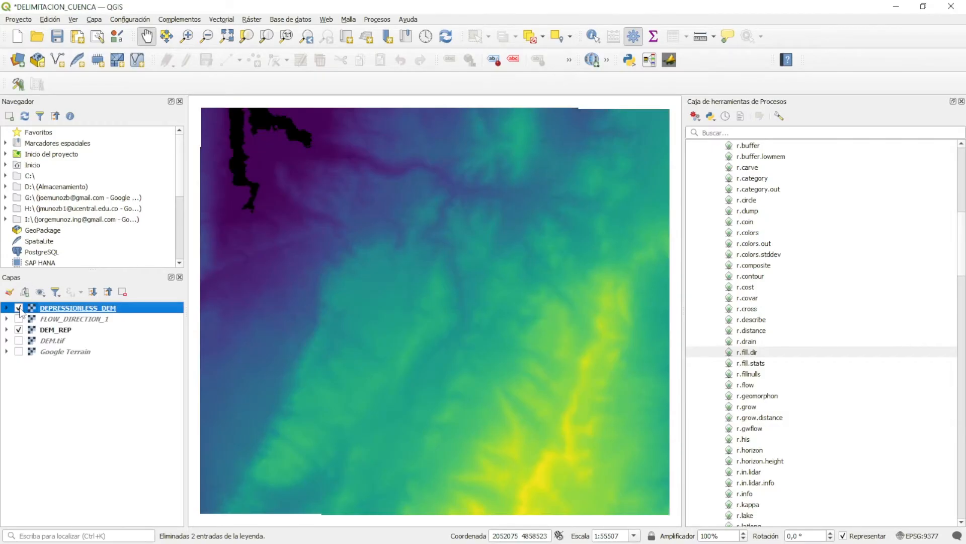
Step: Compare DEPRESSIONLESS_DEM with DEM_REP by toggling the depressionless layer's visibility, and hide DEM_REP
click(20, 308)
click(20, 308)
click(19, 308)
click(19, 308)
click(18, 330)
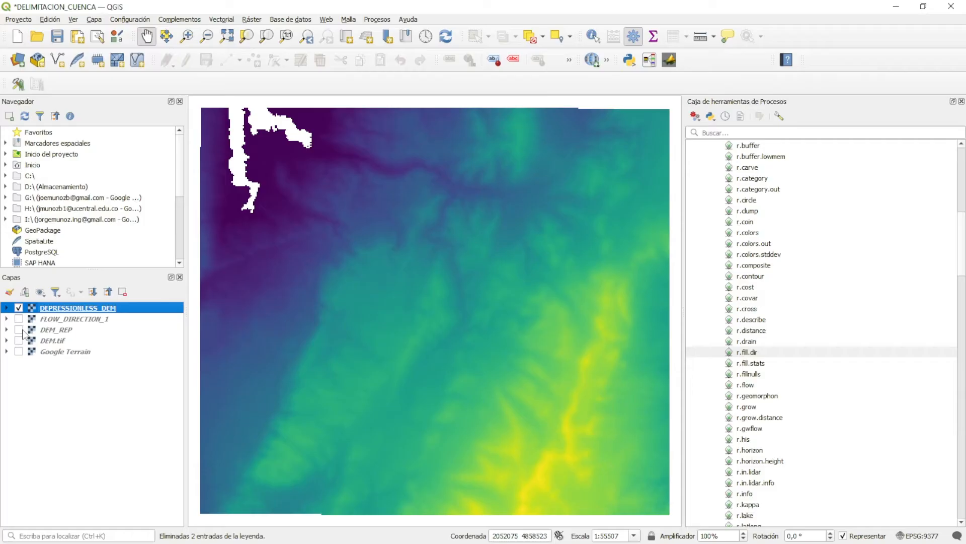
Step: Change the DEPRESSIONLESS_DEM color ramp to grayscale running from black for low values to white for high values
right_click(80, 310)
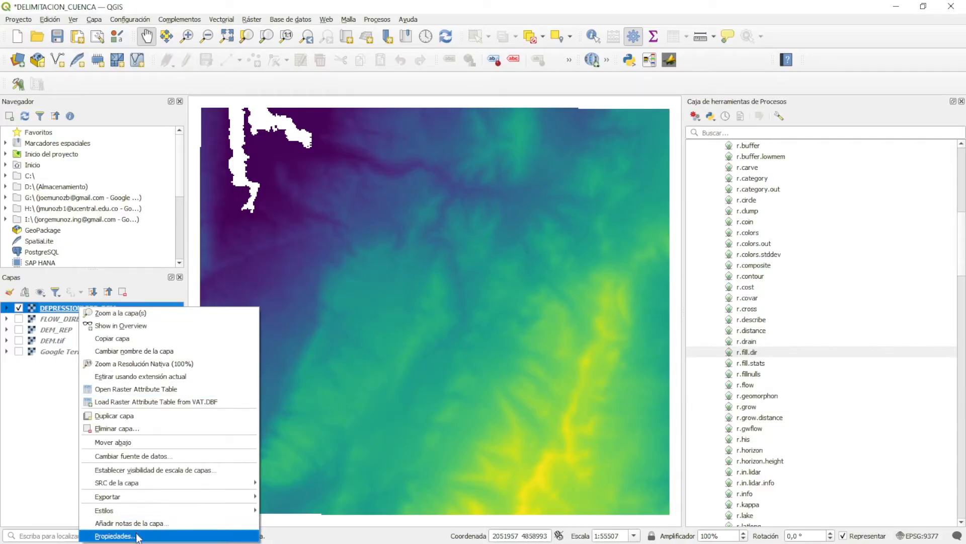
click(114, 536)
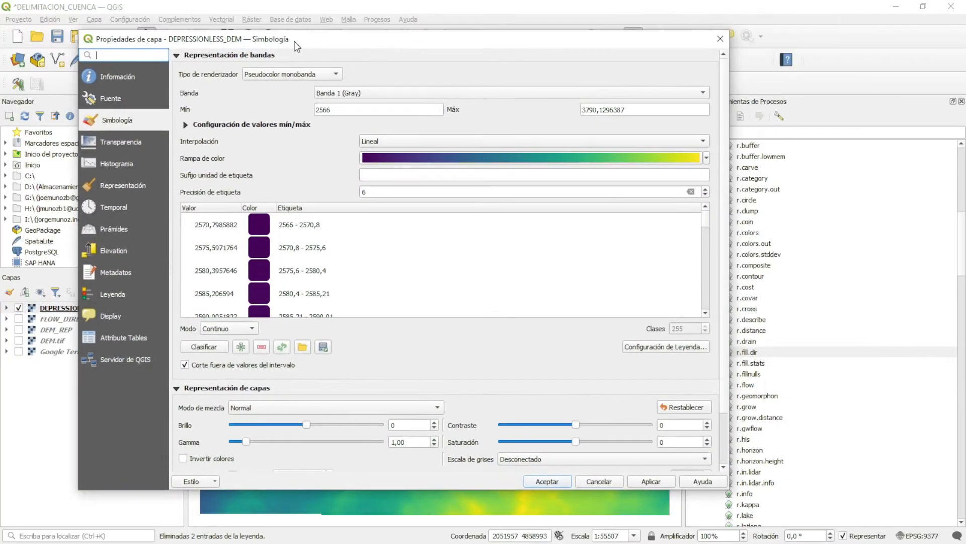
click(708, 158)
click(425, 220)
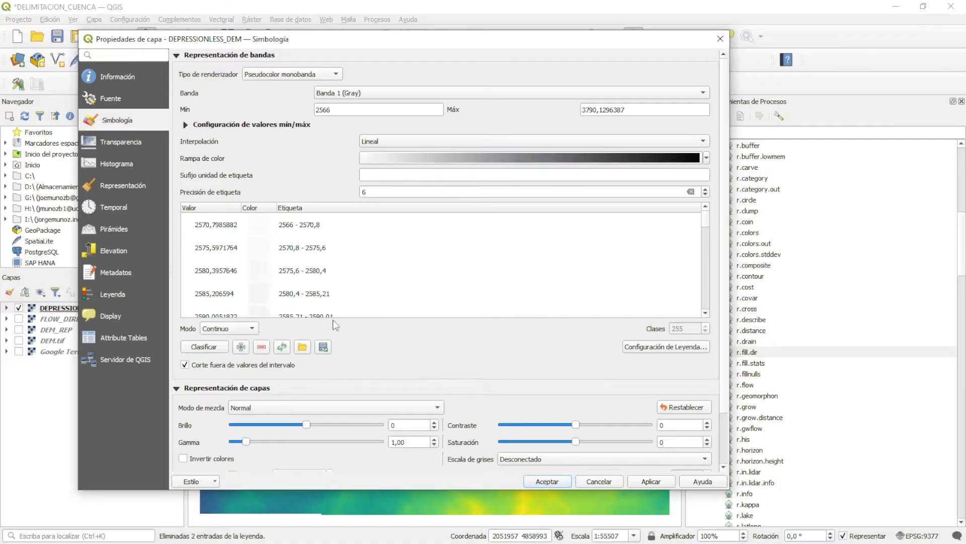
click(707, 158)
click(379, 170)
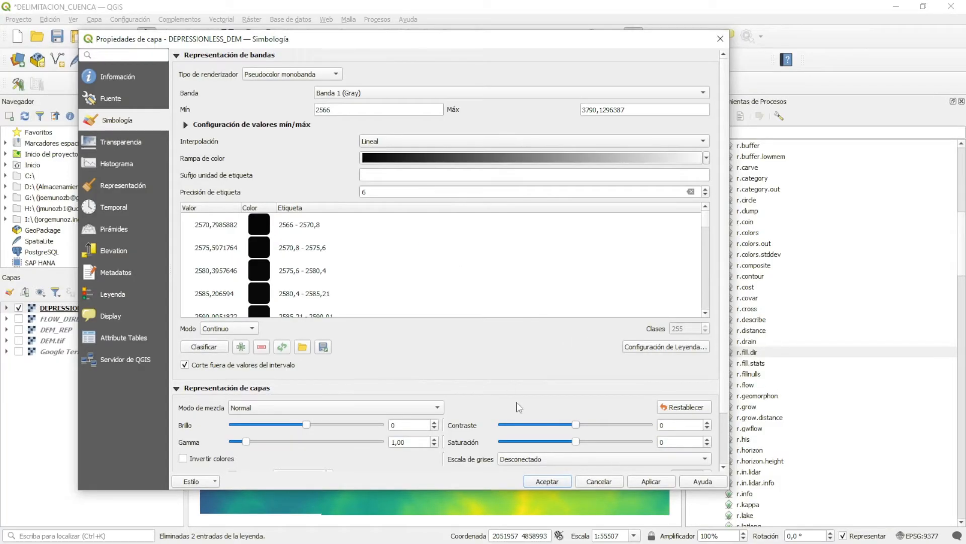
click(633, 482)
click(553, 480)
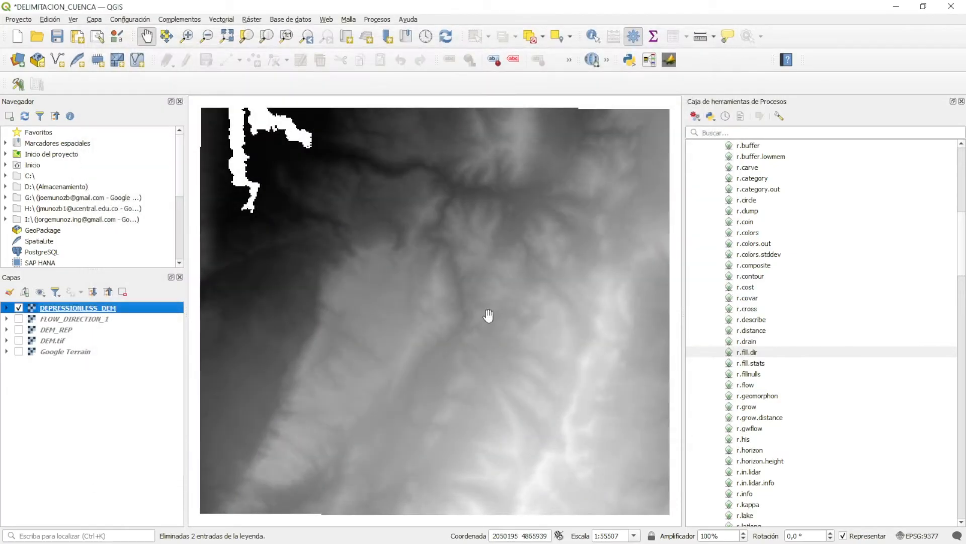
Step: Show DEM_REP beneath DEPRESSIONLESS_DEM, compare both by toggling the upper layer, and leave DEPRESSIONLESS_DEM hidden
click(19, 329)
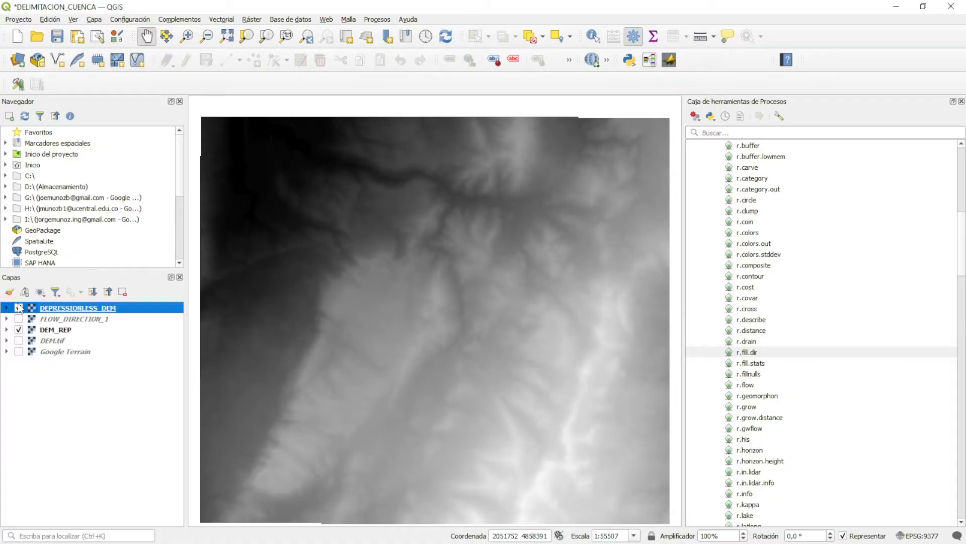
click(19, 307)
click(19, 308)
click(19, 308)
click(18, 308)
click(18, 308)
Step: Show the FLOW_DIRECTION_1 layer and review its raster attribute table, closing the table when finished
click(19, 318)
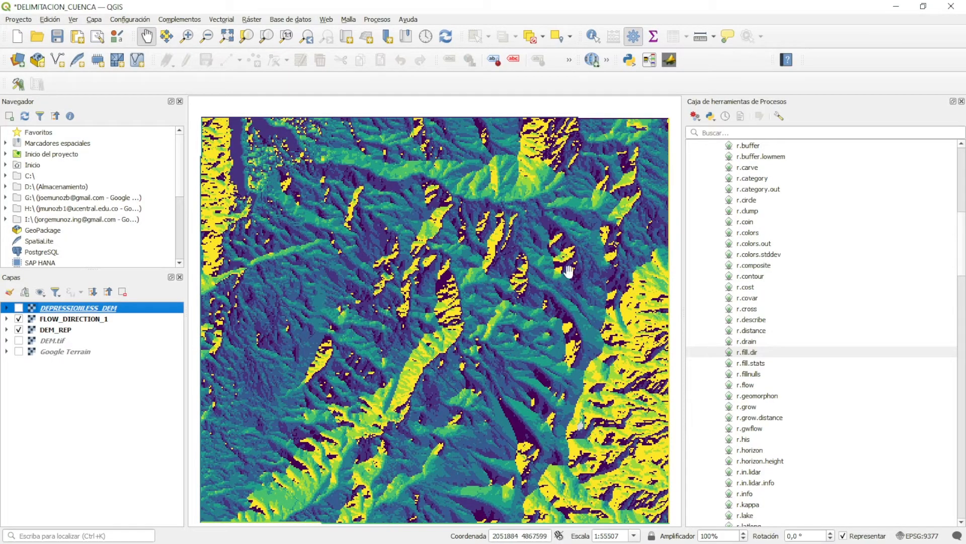
drag(482, 267, 485, 257)
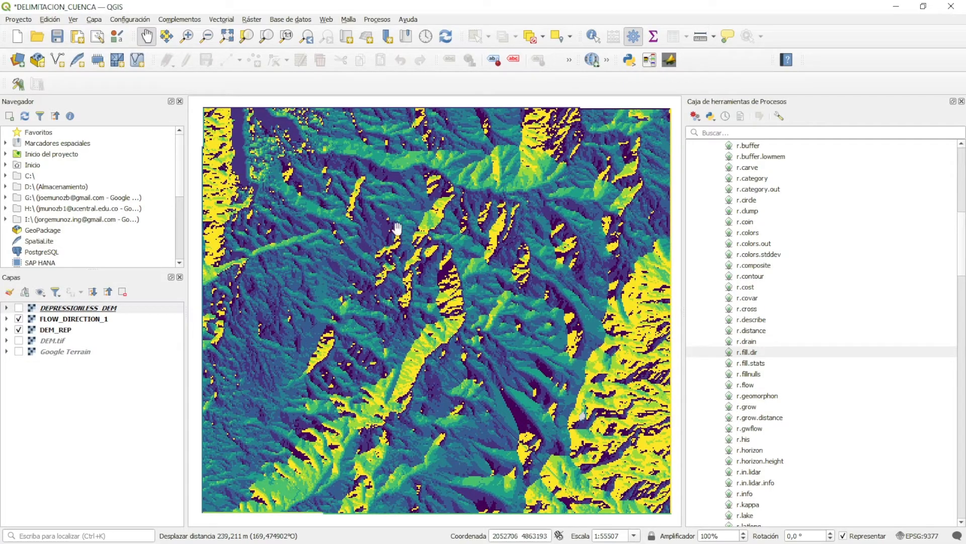
click(83, 319)
right_click(83, 319)
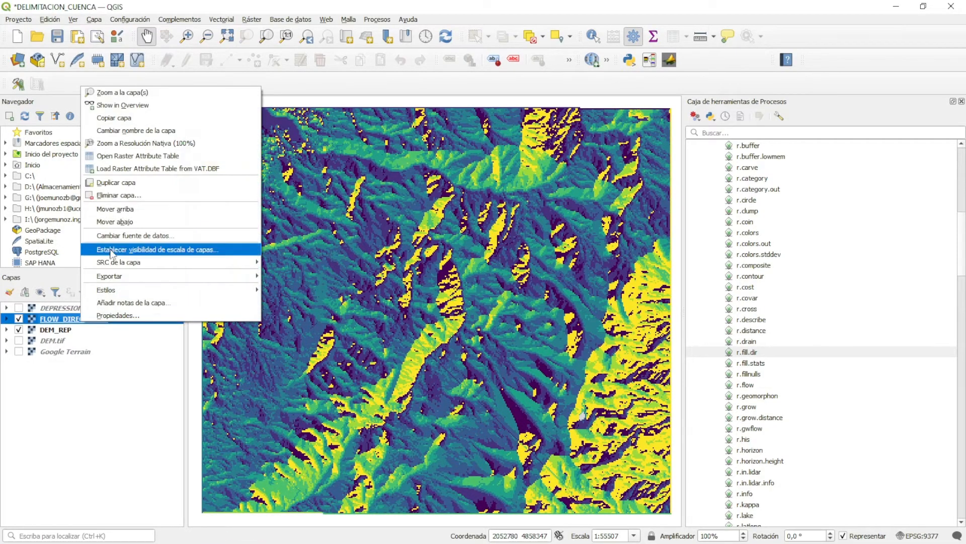
click(142, 157)
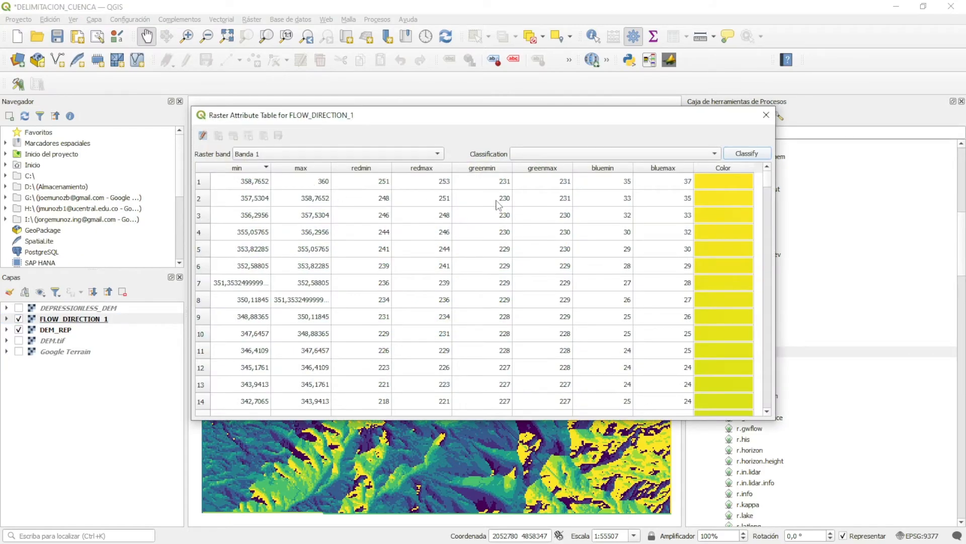
scroll(529, 246, down, 1)
scroll(532, 245, up, 1)
scroll(332, 246, down, 16)
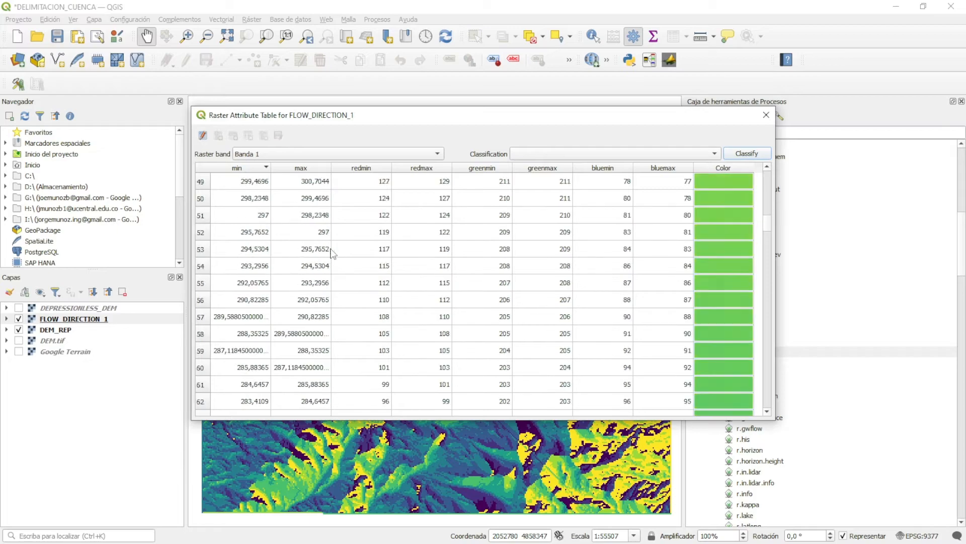
scroll(333, 251, down, 20)
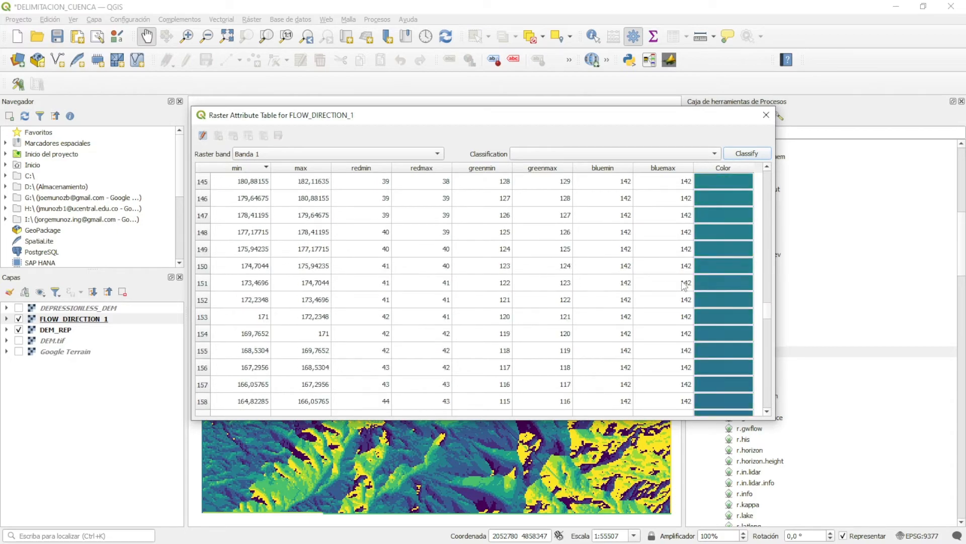
scroll(685, 286, down, 20)
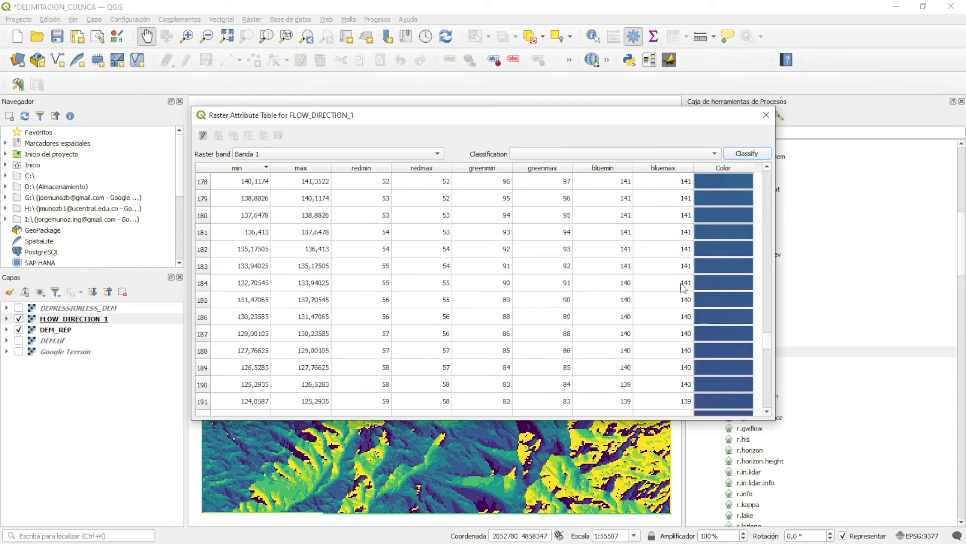
click(770, 114)
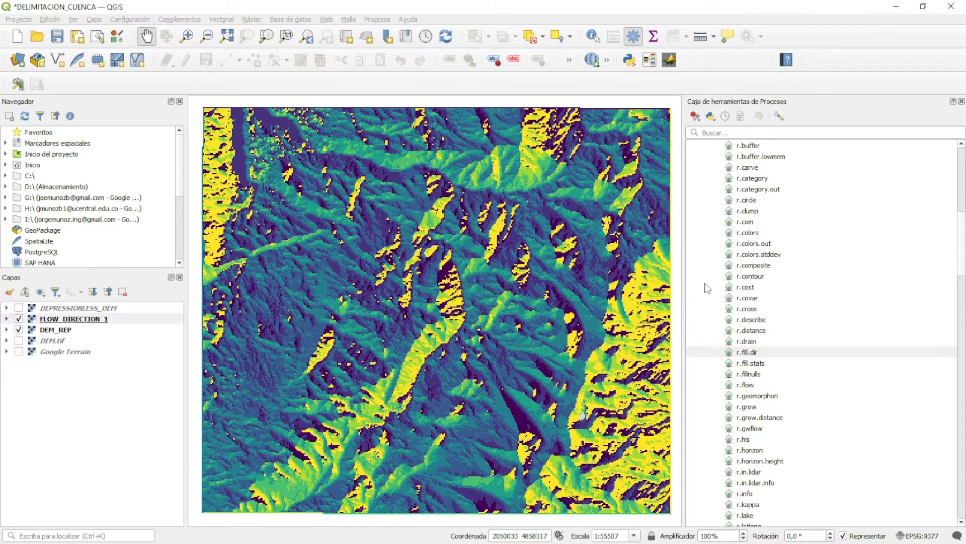
Step: Classify FLOW_DIRECTION_1 by unique values in its symbology to examine the direction classes, and discard the symbology changes
click(46, 319)
right_click(47, 319)
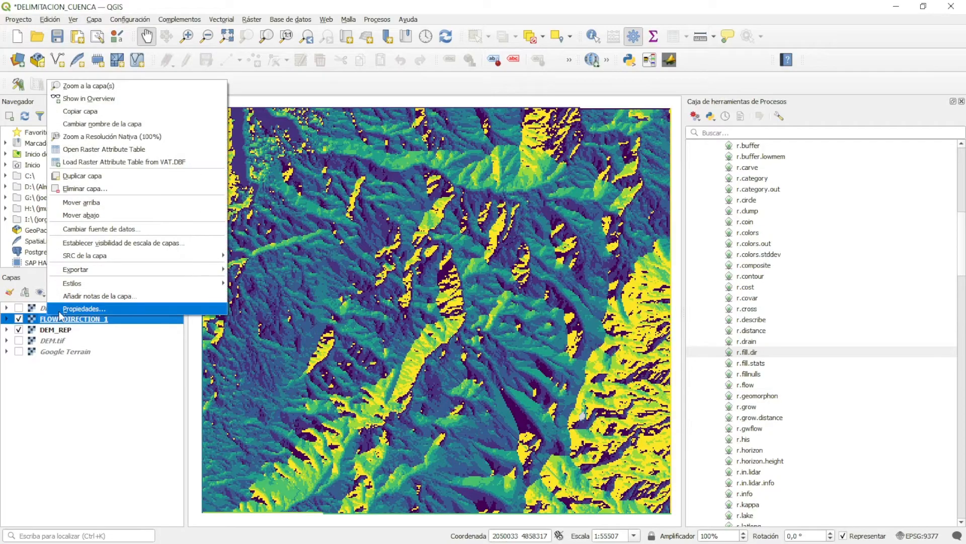
click(59, 309)
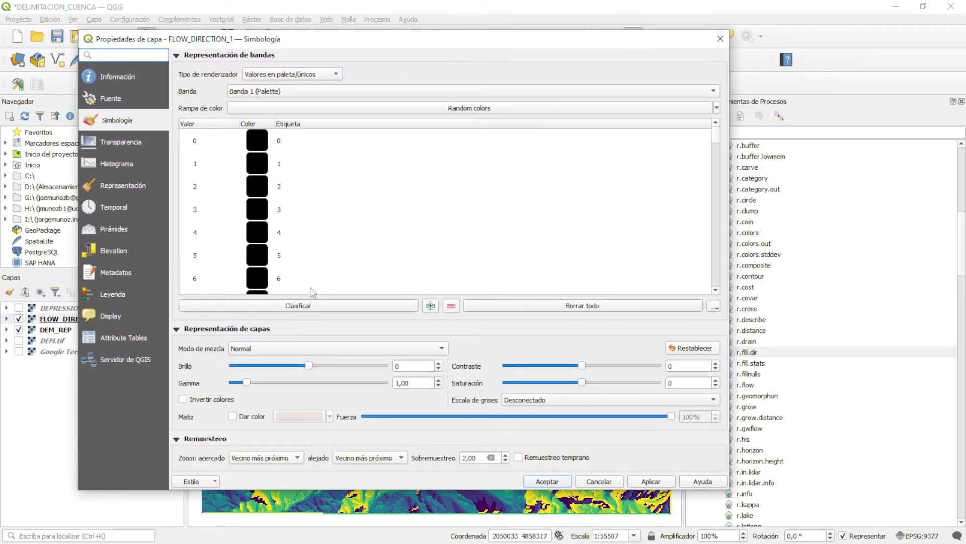
click(311, 305)
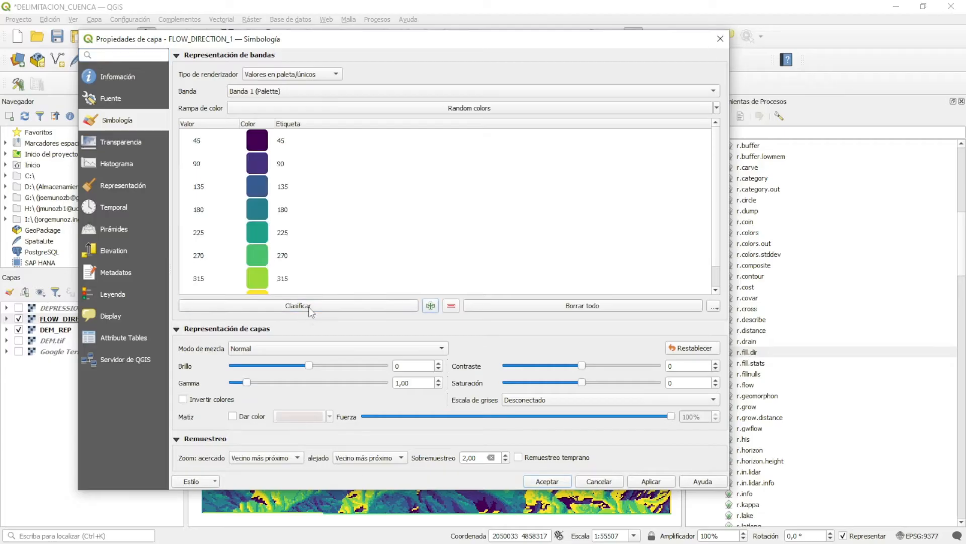
scroll(718, 222, down, 1)
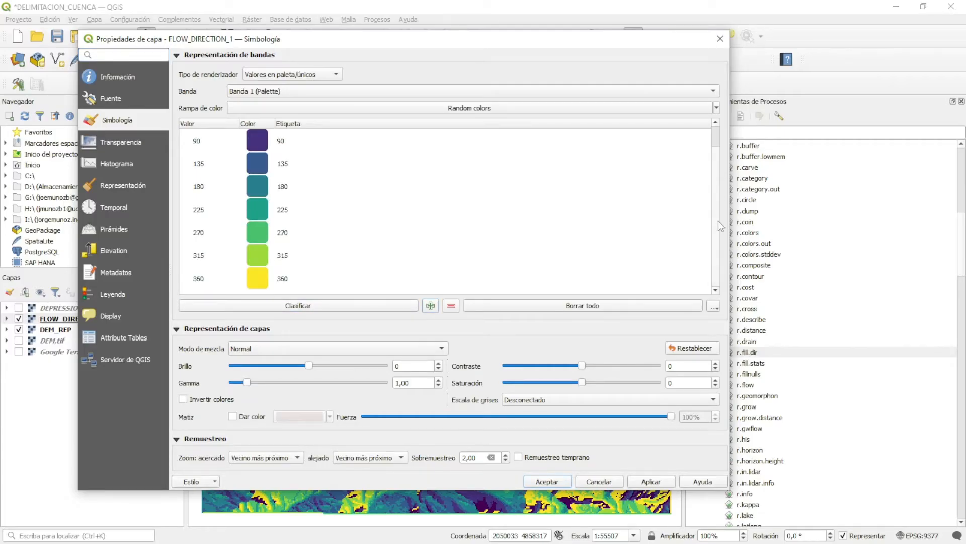
scroll(719, 238, up, 1)
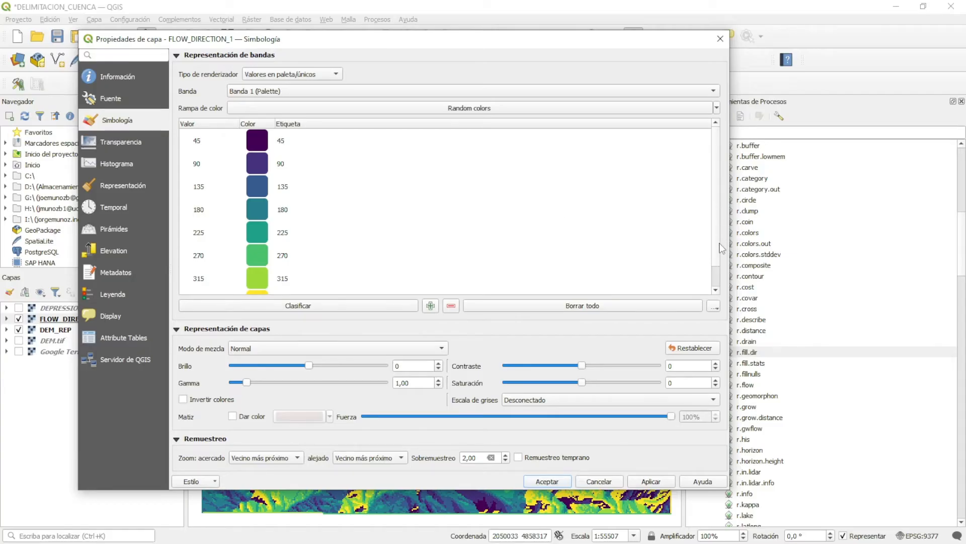
scroll(718, 248, down, 1)
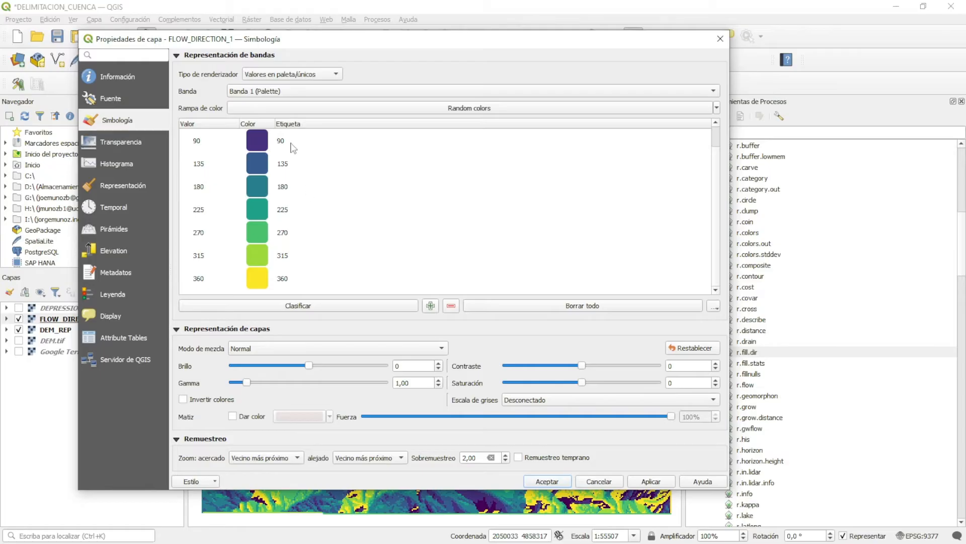
scroll(718, 204, up, 1)
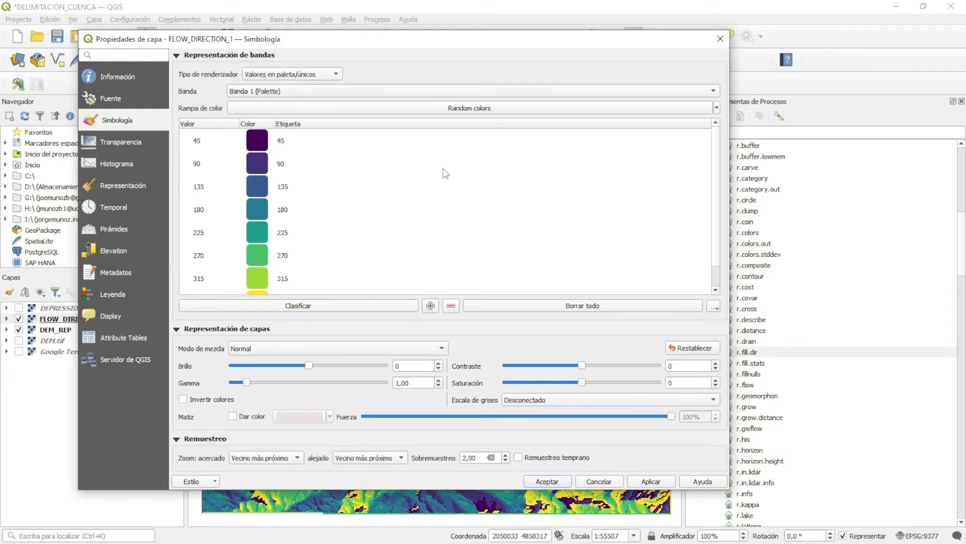
click(607, 482)
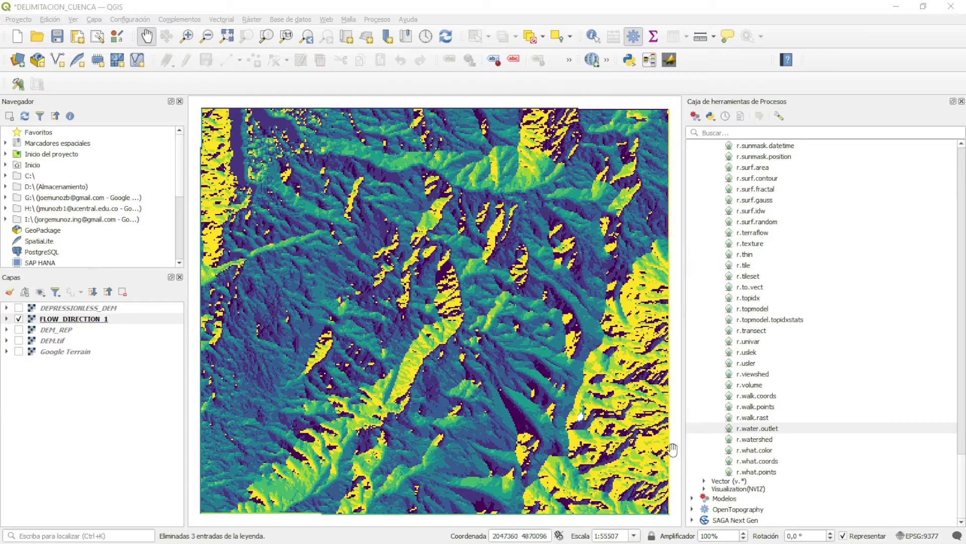
Step: Start the GRASS r.watershed tool and use DEPRESSIONLESS_DEM as the elevation input
click(767, 441)
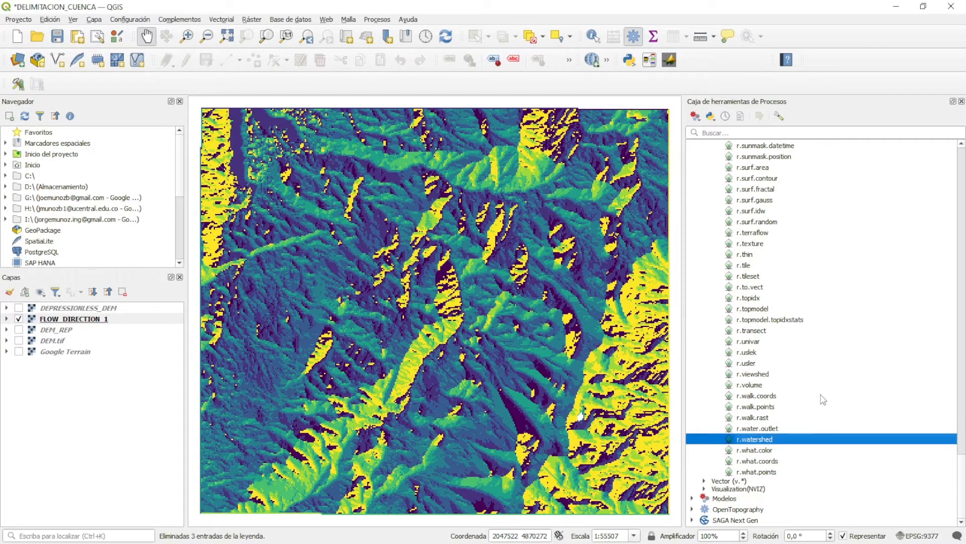
double_click(762, 443)
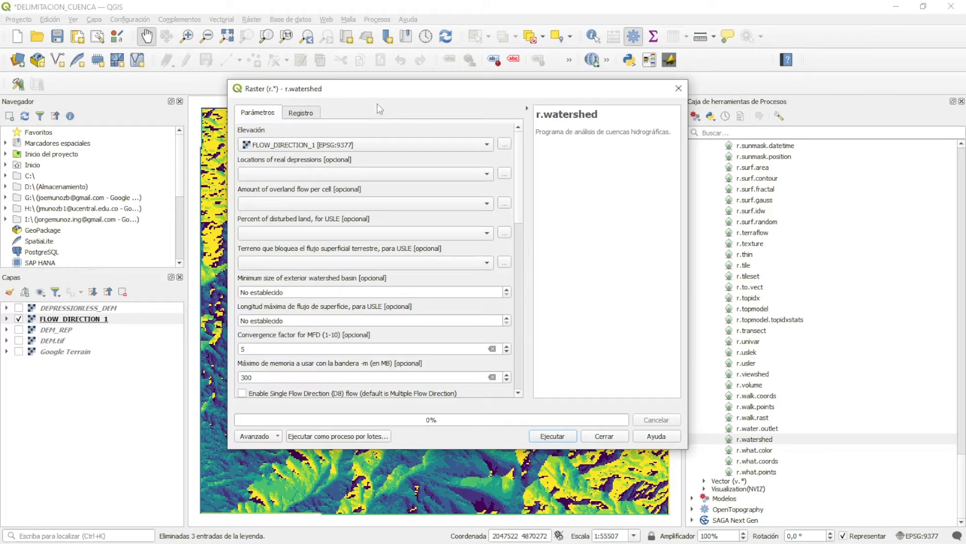
drag(362, 92, 332, 94)
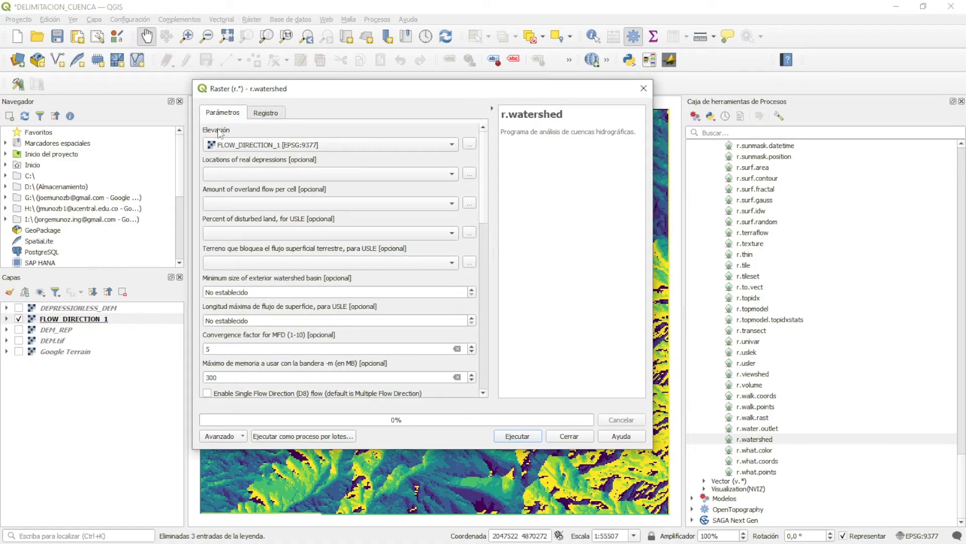
click(241, 146)
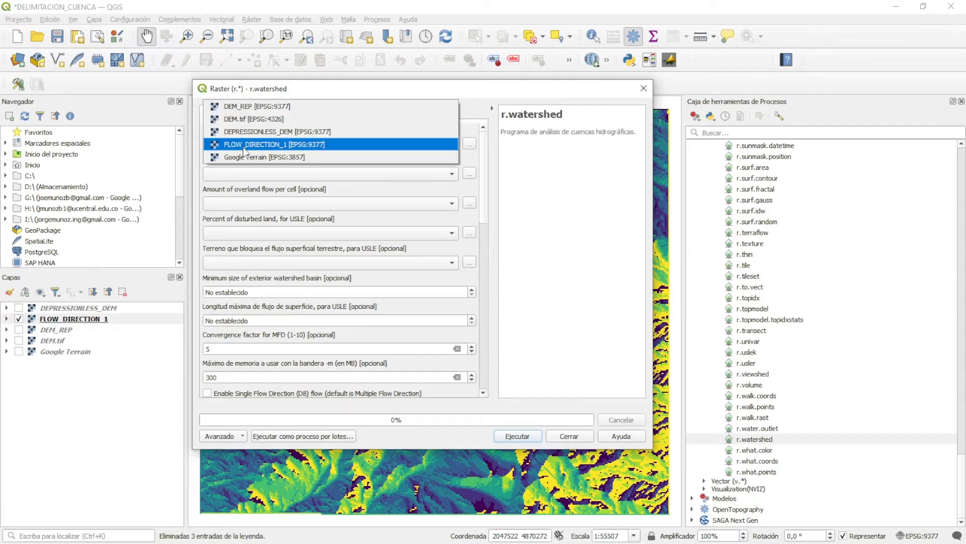
click(296, 132)
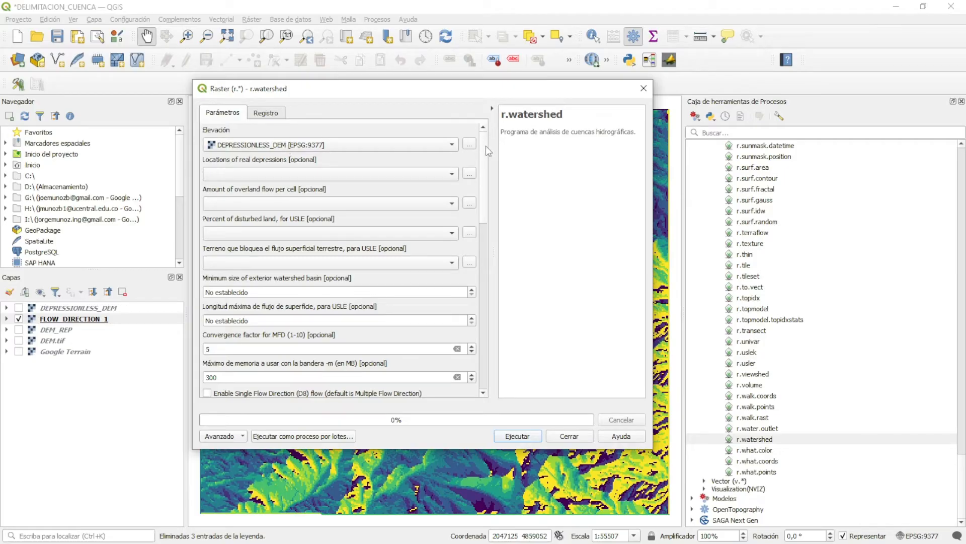
Step: Set the minimum size of exterior watershed basin to 10 and enable Single Flow Direction (D8) flow in r.watershed
scroll(485, 146, down, 1)
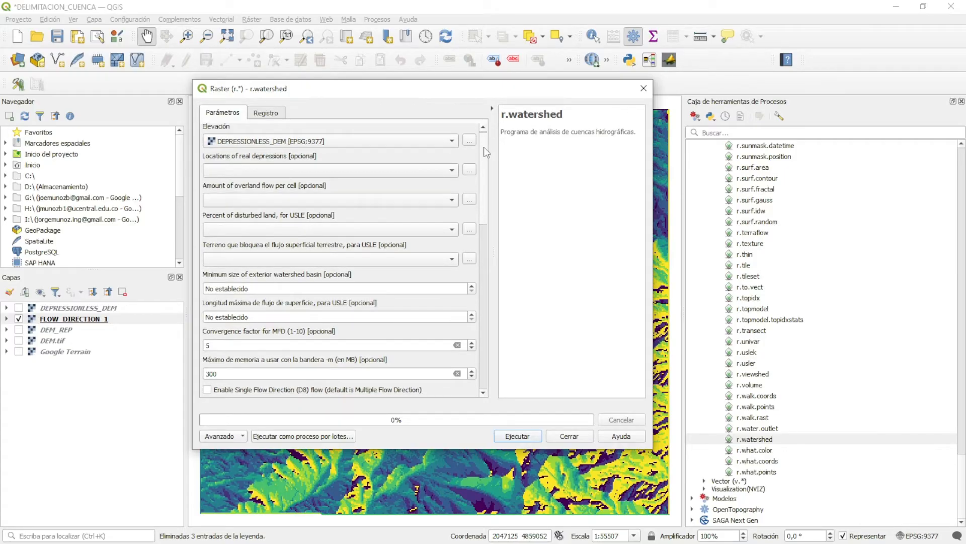
drag(484, 147, 493, 171)
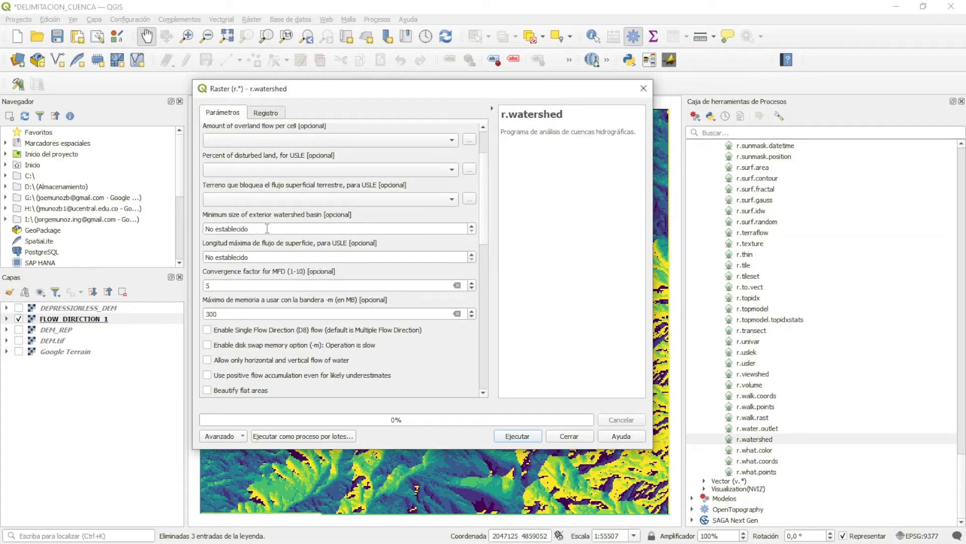
drag(346, 228, 200, 228)
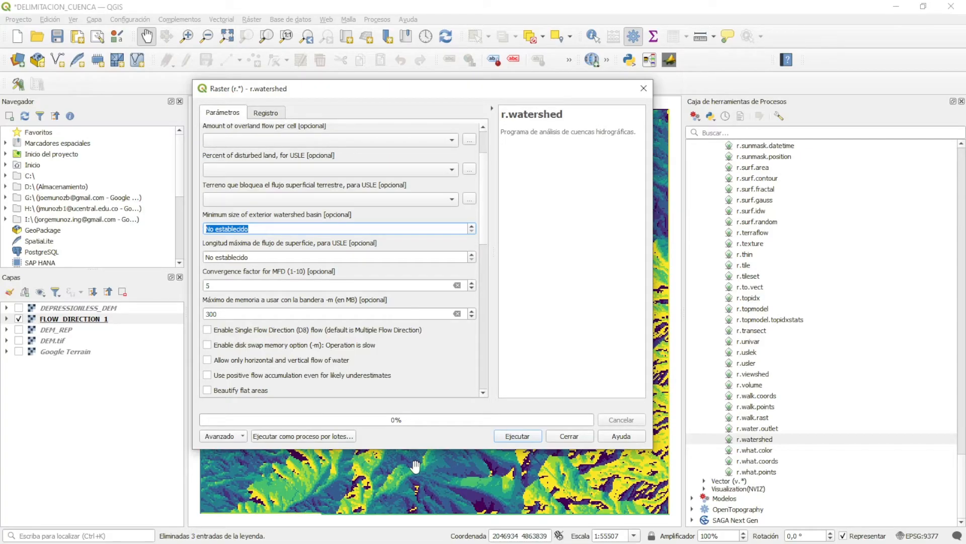
text(10)
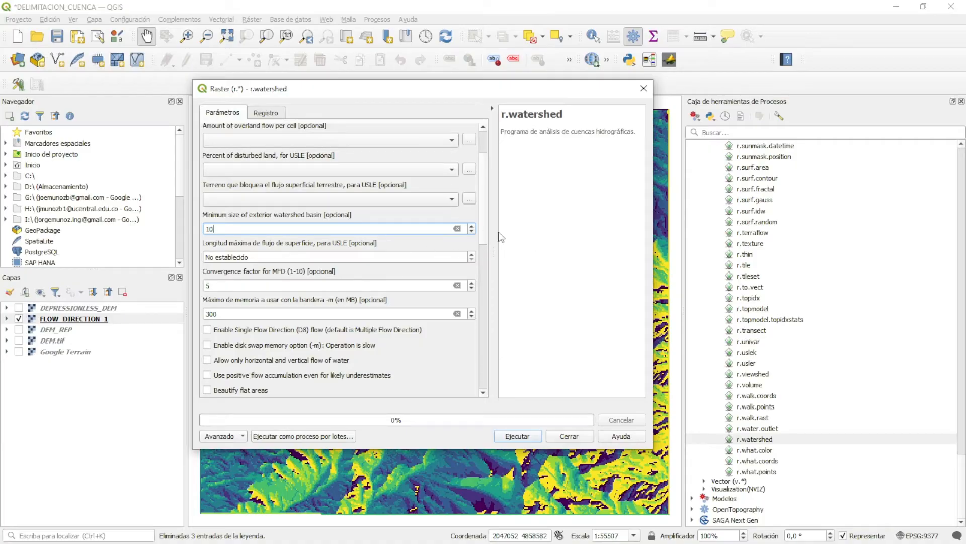
scroll(486, 237, down, 2)
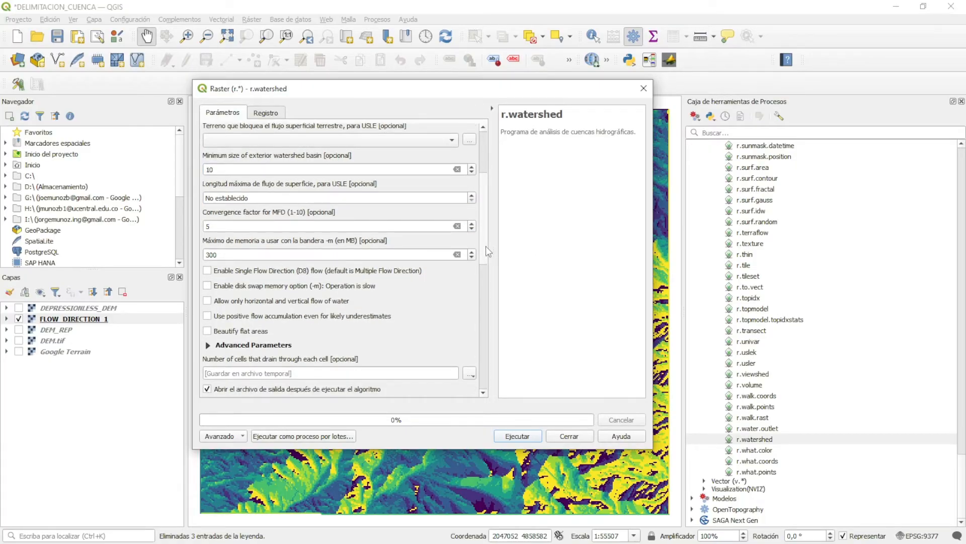
scroll(486, 250, down, 2)
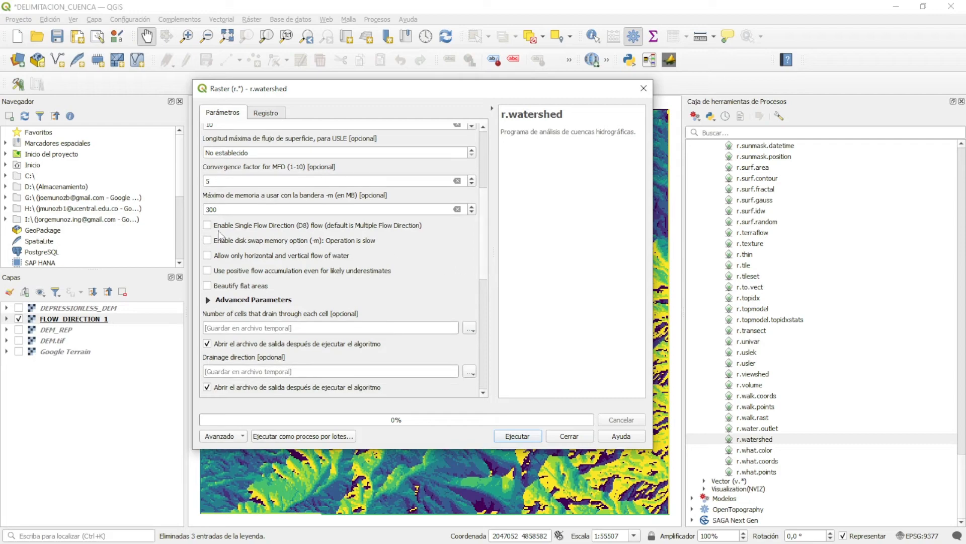
click(208, 226)
scroll(485, 267, down, 3)
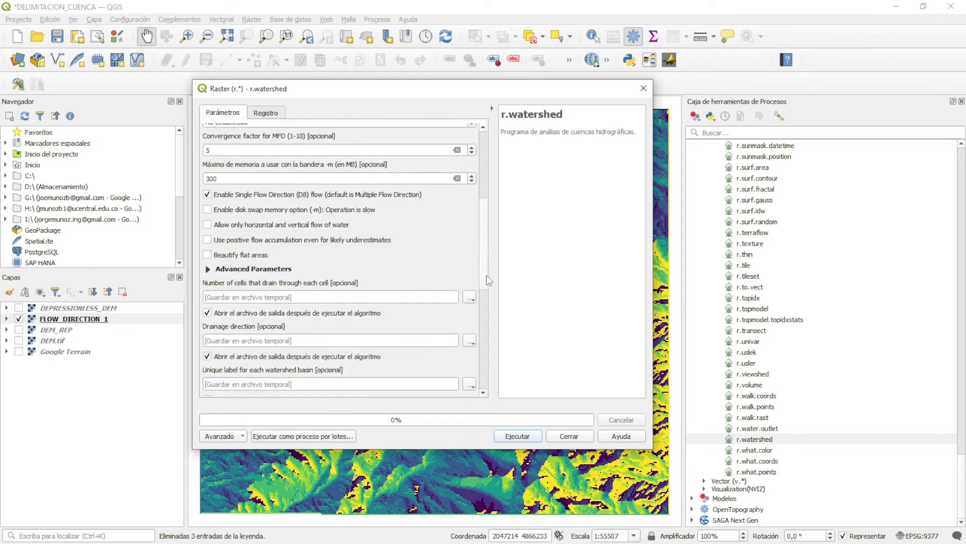
Step: Stop r.watershed from opening the half-basins, LS factor, slope steepness, topographic index and stream power index outputs
scroll(483, 291, down, 1)
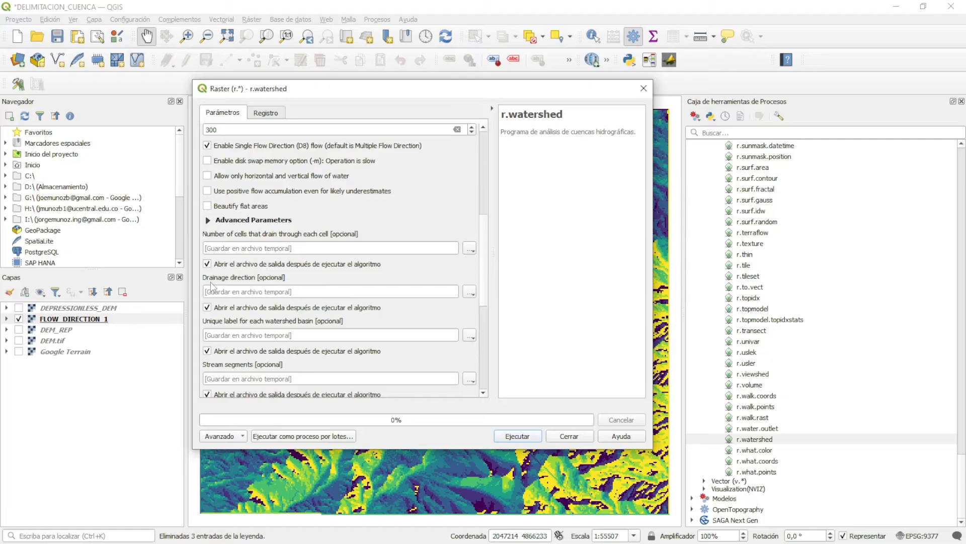
drag(486, 298, 478, 322)
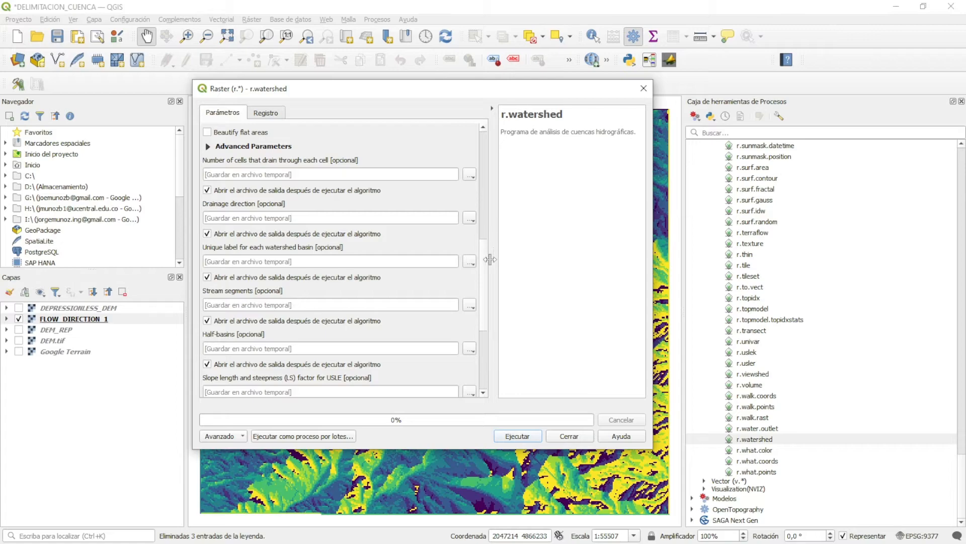
drag(485, 258, 482, 290)
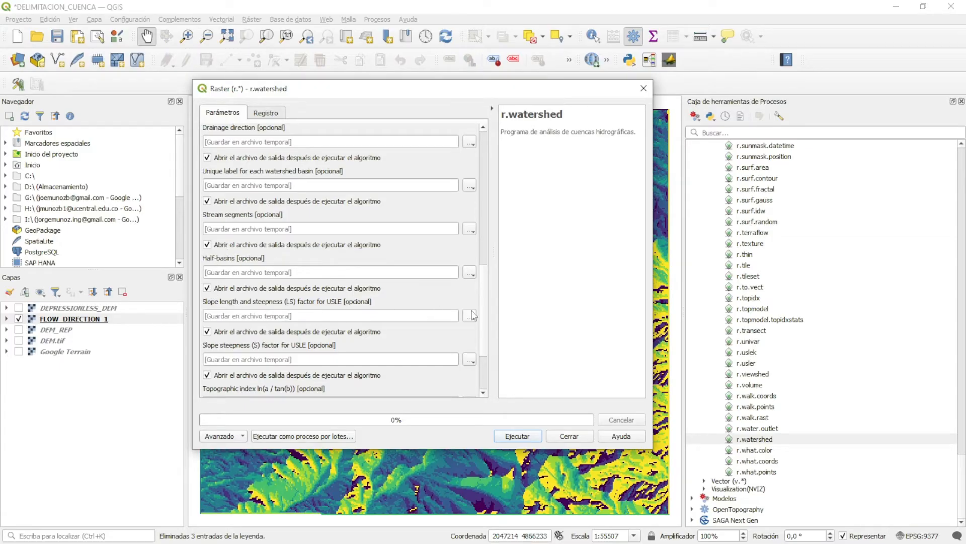
scroll(425, 376, down, 3)
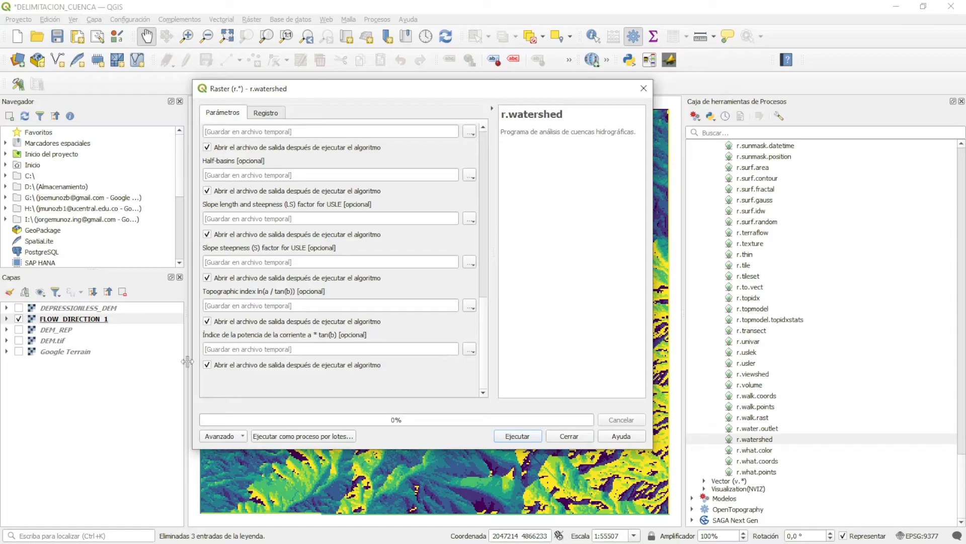
click(207, 364)
click(207, 321)
click(207, 277)
click(207, 234)
scroll(484, 317, up, 5)
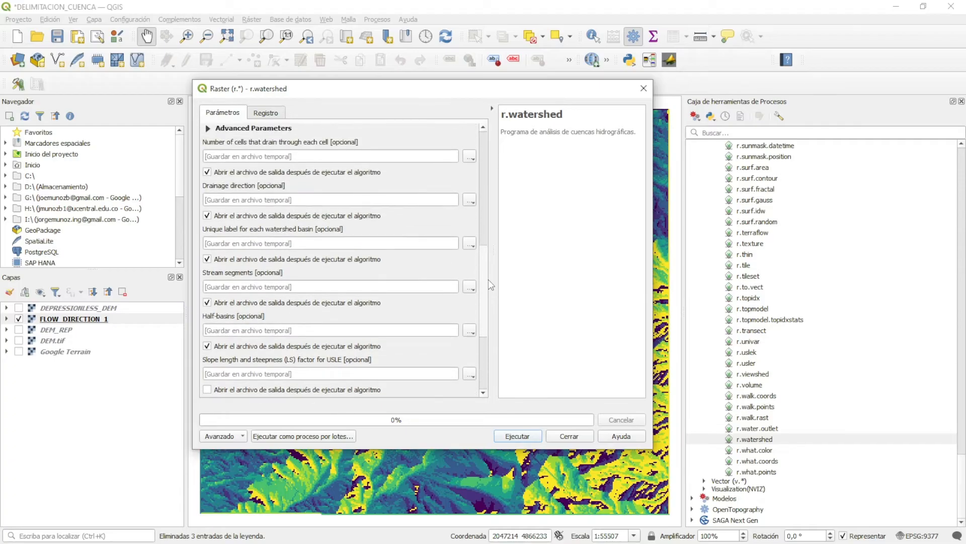
scroll(491, 285, up, 1)
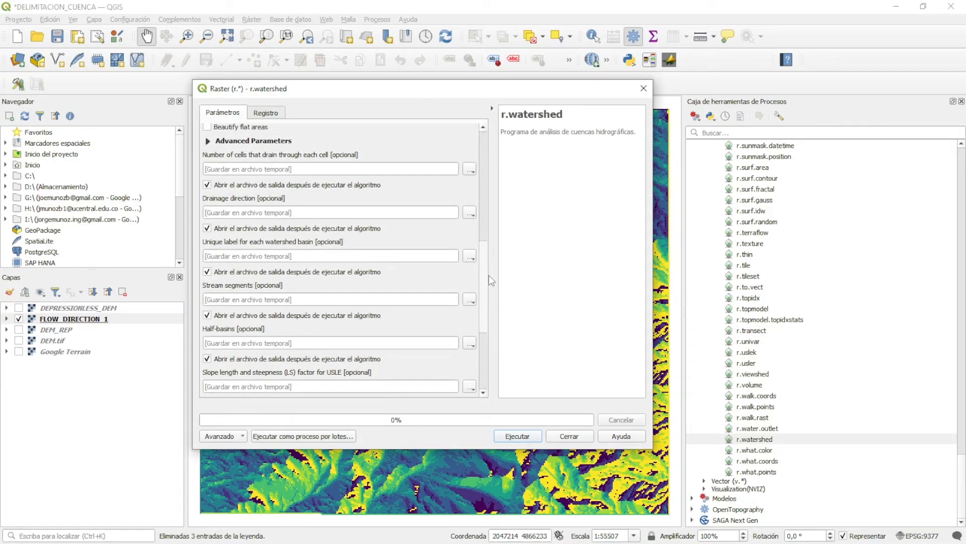
click(207, 358)
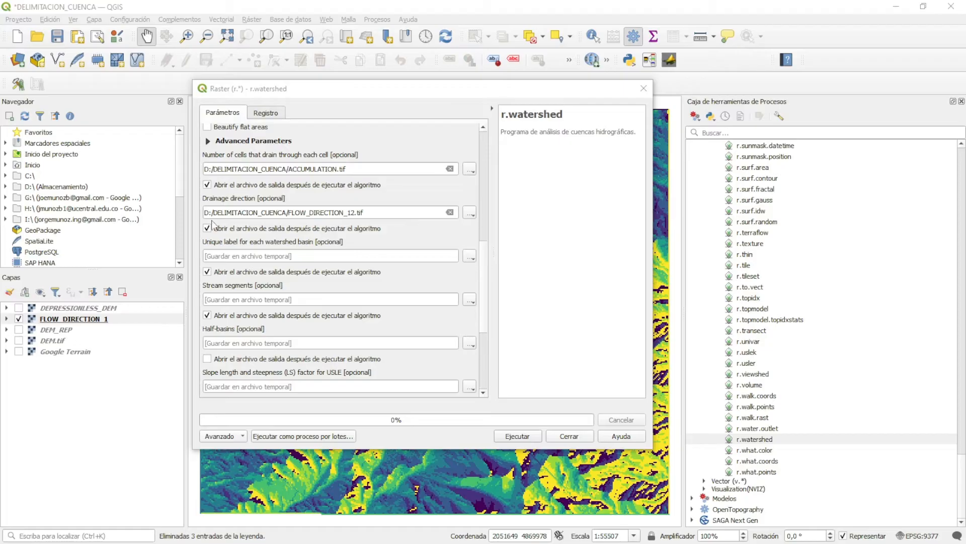
Step: Save accumulation as ACCUMULATION.tif and drainage direction as FLOW_DIRECTION_2.tif in D:/DELIMITACION_CUENCA, and run r.watershed
click(347, 212)
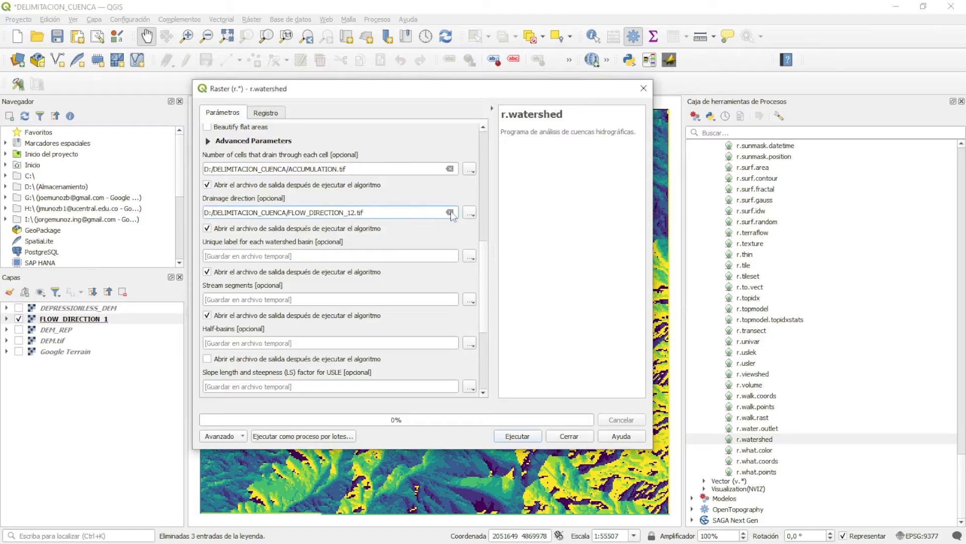
key(Delete)
click(402, 167)
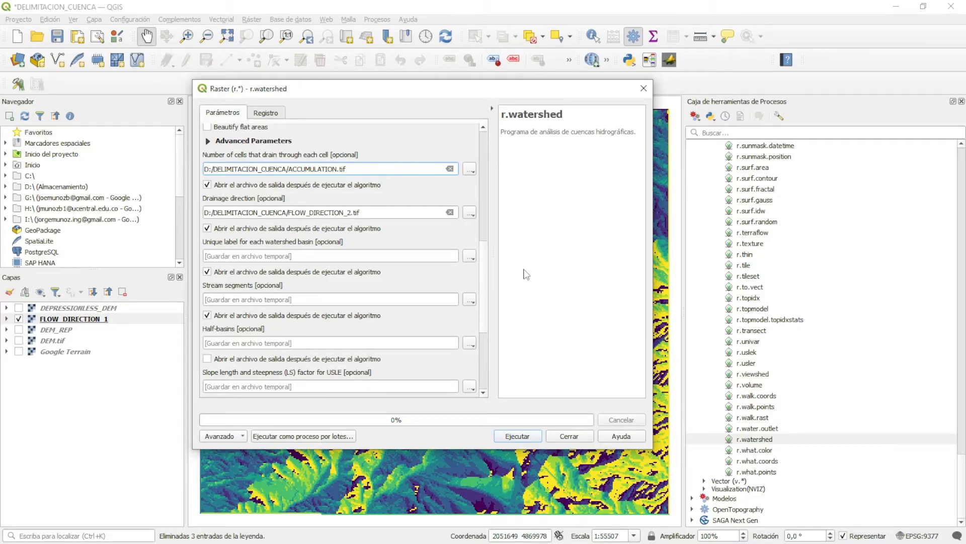
mouse_move(482, 255)
mouse_down()
mouse_move(487, 330)
mouse_move(496, 177)
mouse_move(487, 244)
mouse_up()
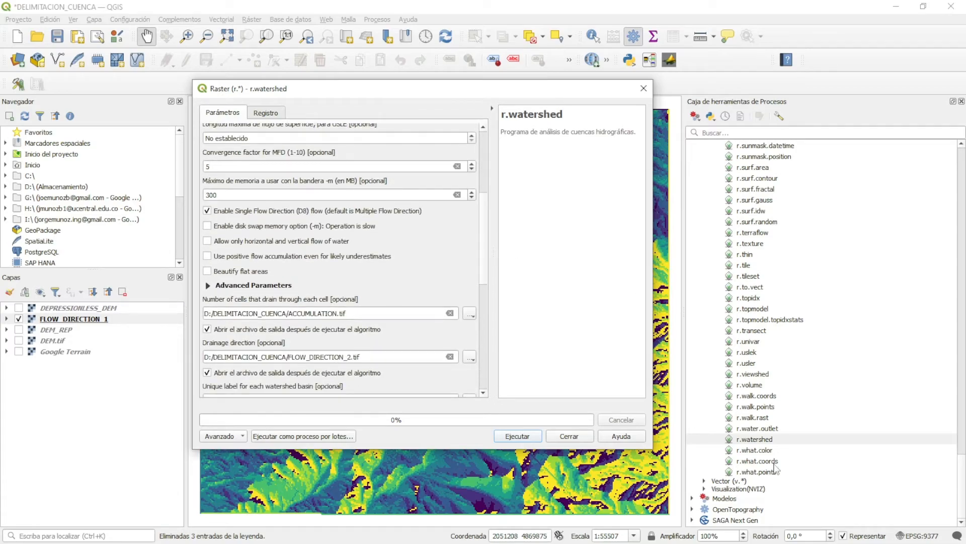
click(518, 436)
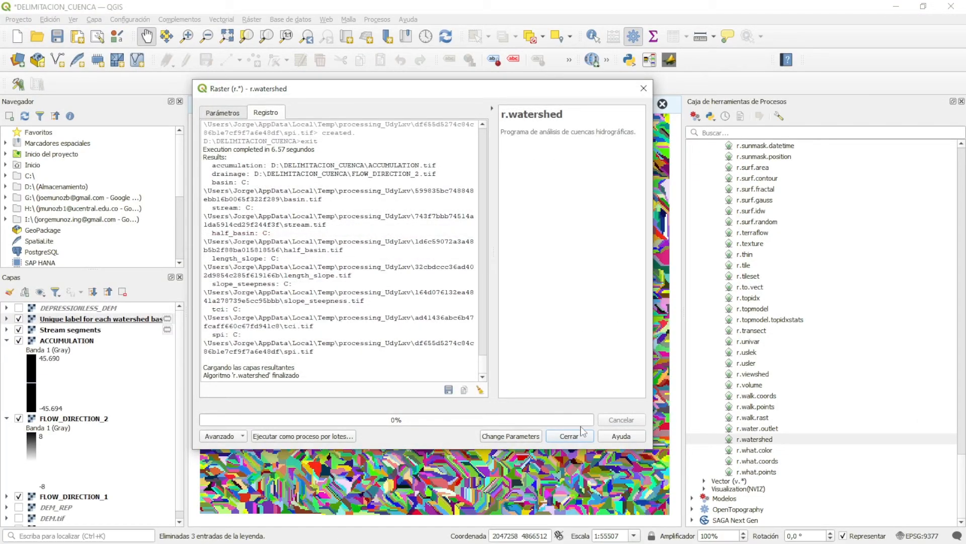
click(578, 434)
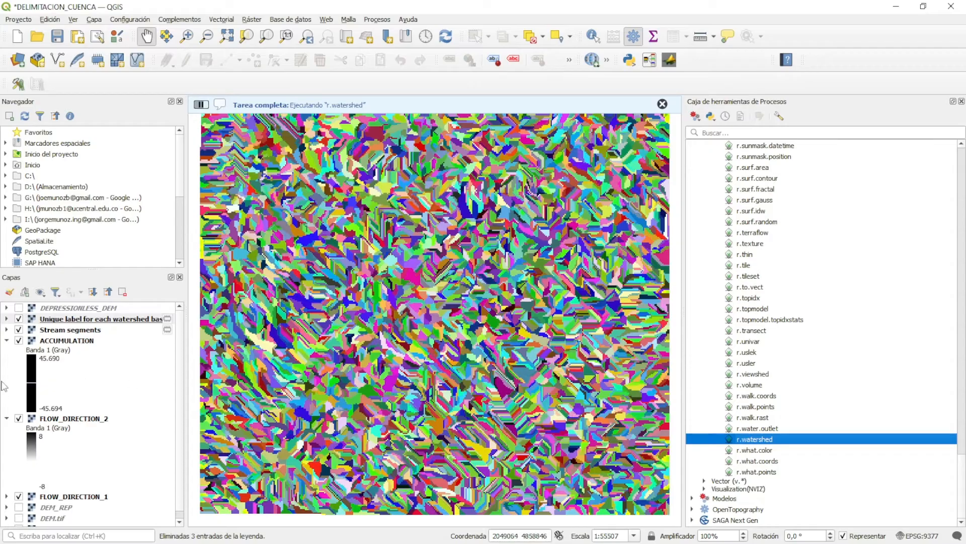
Step: Collapse the ACCUMULATION and FLOW_DIRECTION_2 legends and hide all visible flow direction, accumulation, stream and basin layers
click(6, 341)
click(7, 351)
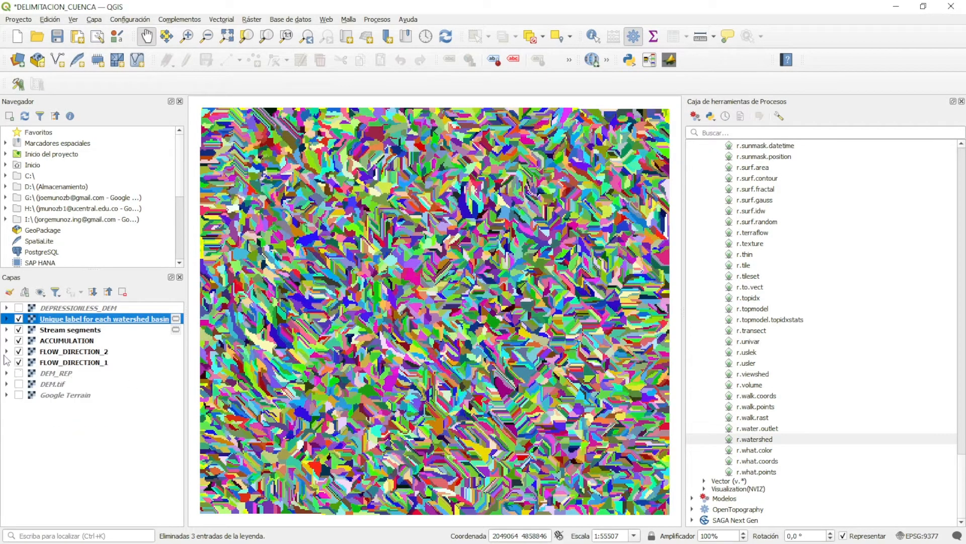
click(19, 362)
click(18, 351)
click(19, 340)
click(18, 330)
click(19, 318)
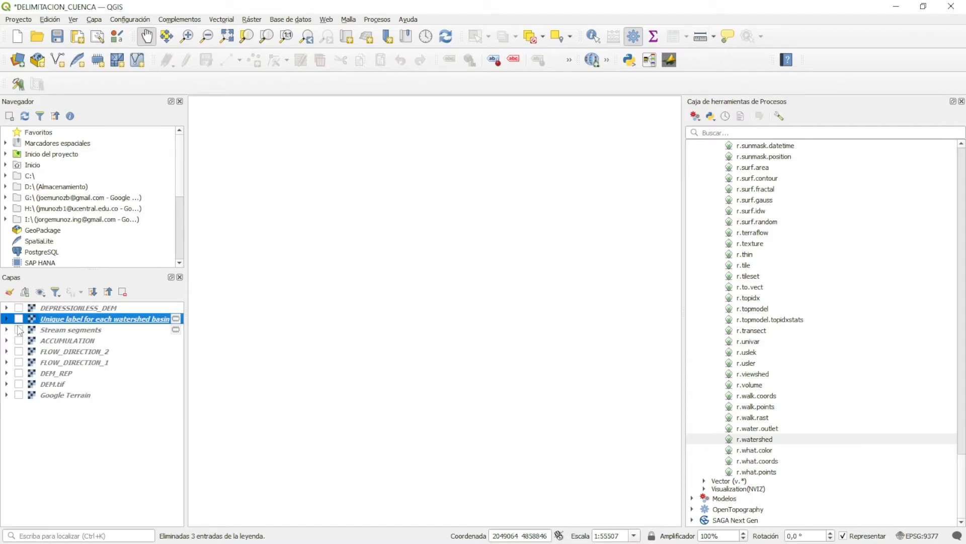
Step: Show FLOW_DIRECTION_1 and FLOW_DIRECTION_2, and switch FLOW_DIRECTION_2 off and on to compare the two rasters
click(19, 351)
click(19, 362)
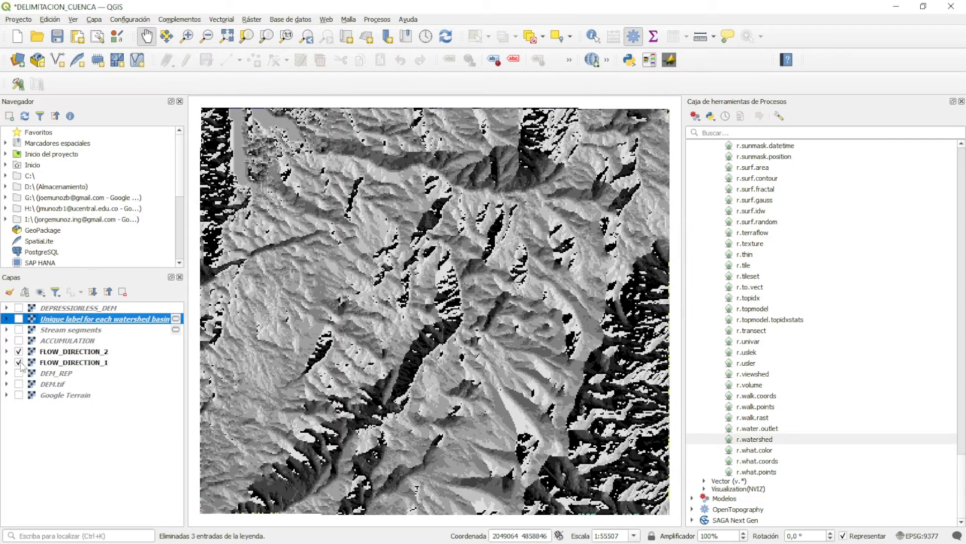
click(20, 352)
click(19, 351)
Step: Classify FLOW_DIRECTION_2 by unique values in its symbology to examine the direction classes, and discard the symbology changes
right_click(60, 354)
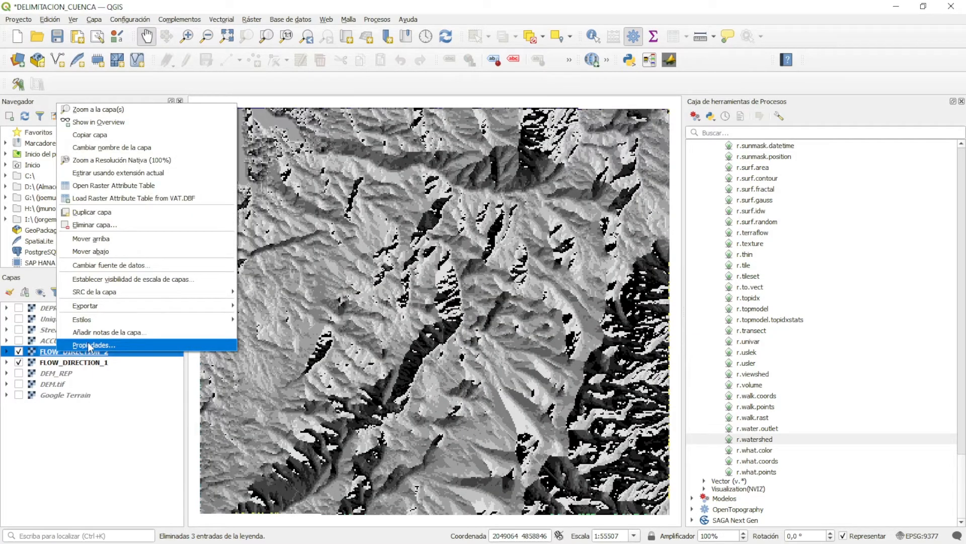
click(109, 346)
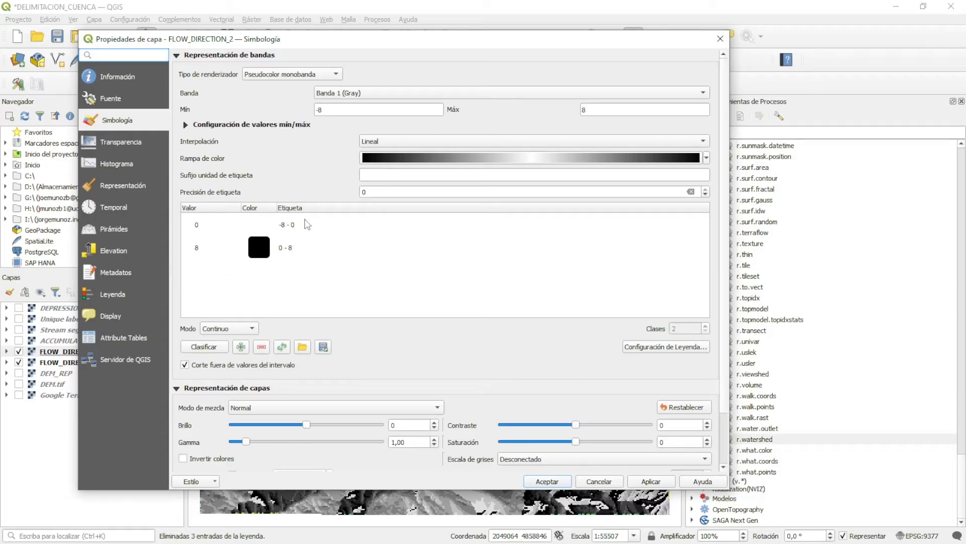
click(295, 75)
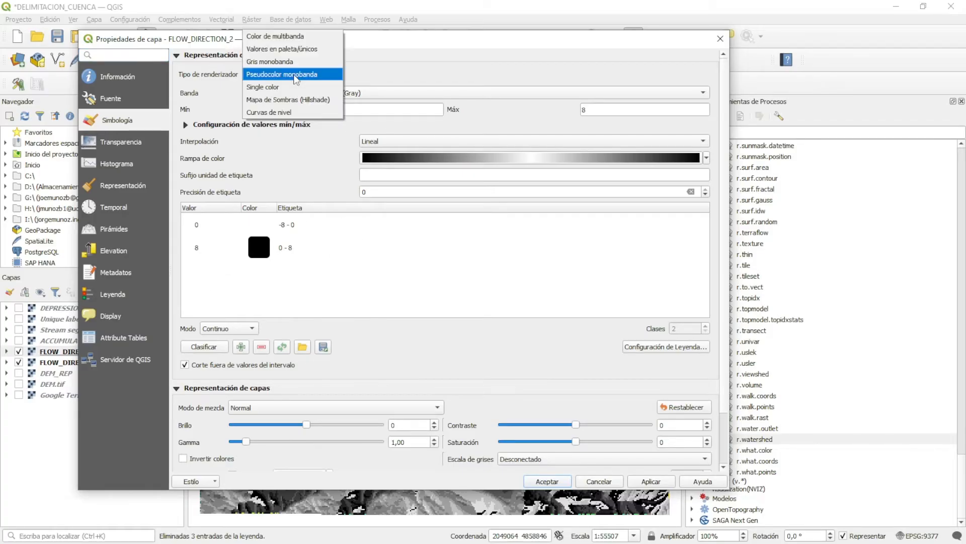
click(305, 49)
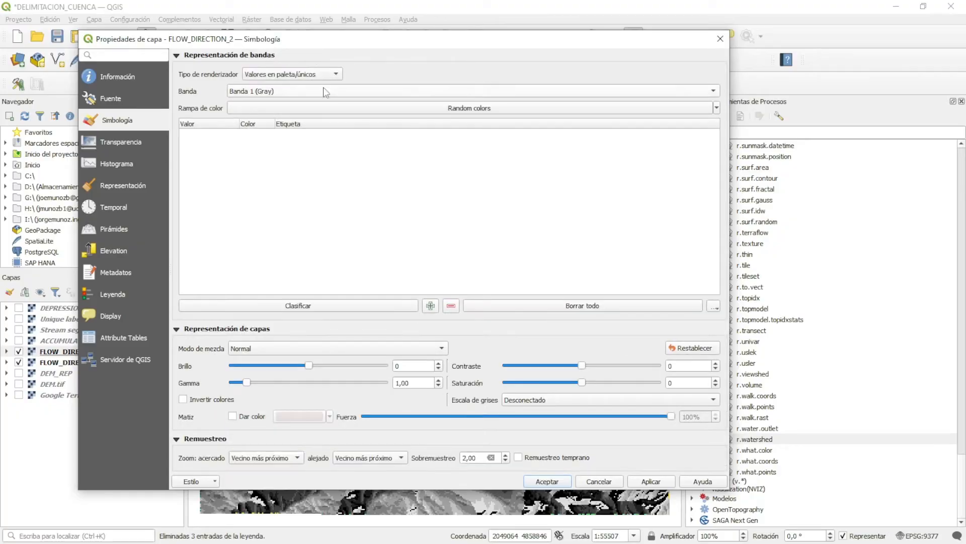
click(261, 307)
scroll(302, 250, up, 2)
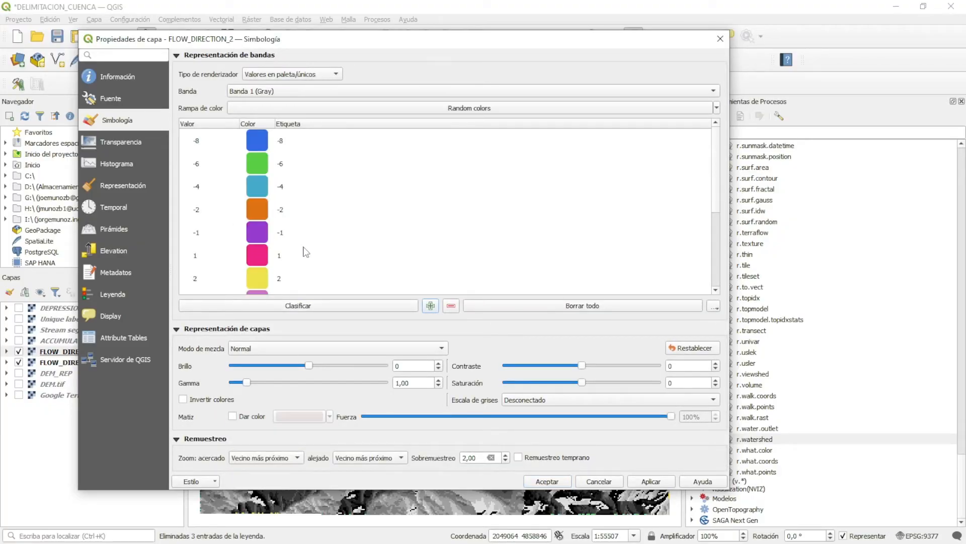
scroll(279, 166, down, 2)
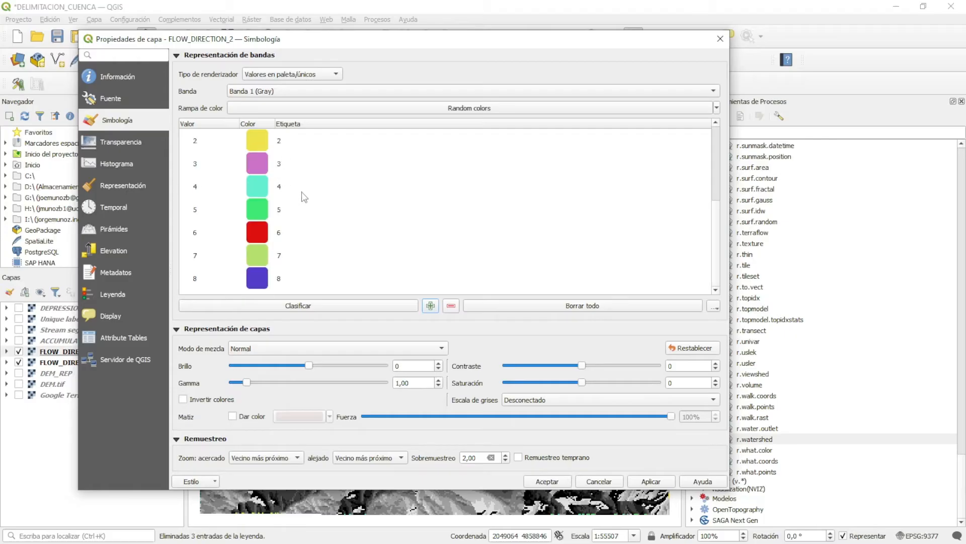
scroll(296, 175, up, 2)
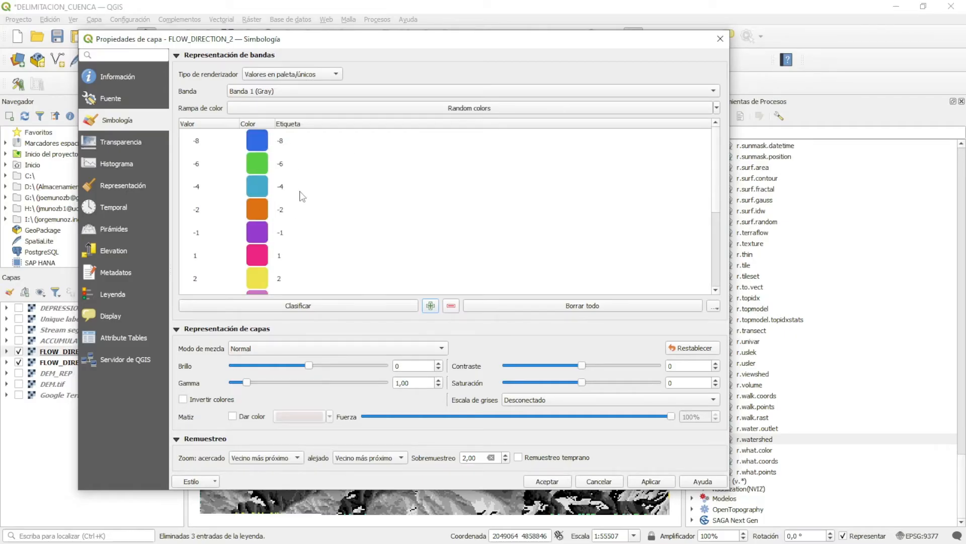
click(593, 482)
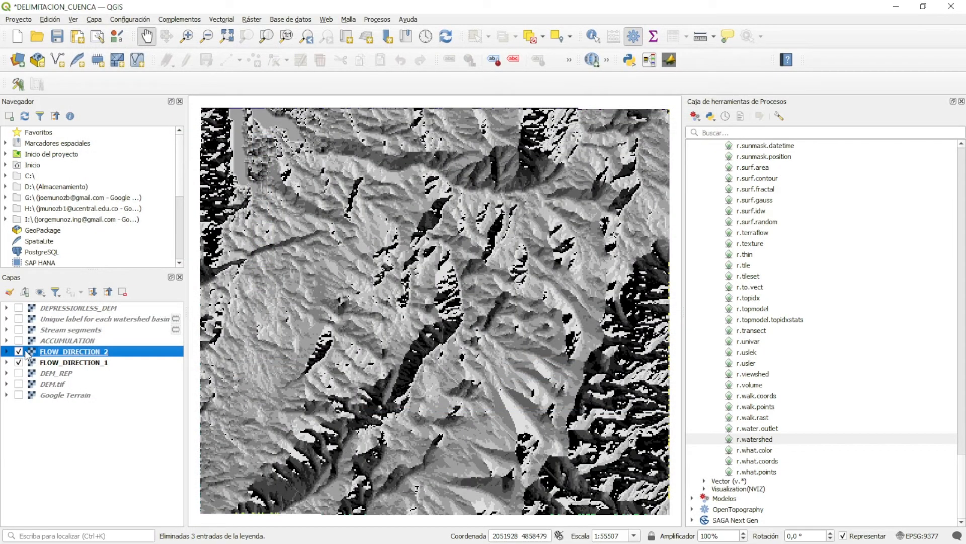
Step: Hide both flow direction layers and show only the ACCUMULATION layer
click(18, 351)
click(19, 362)
click(23, 329)
click(19, 340)
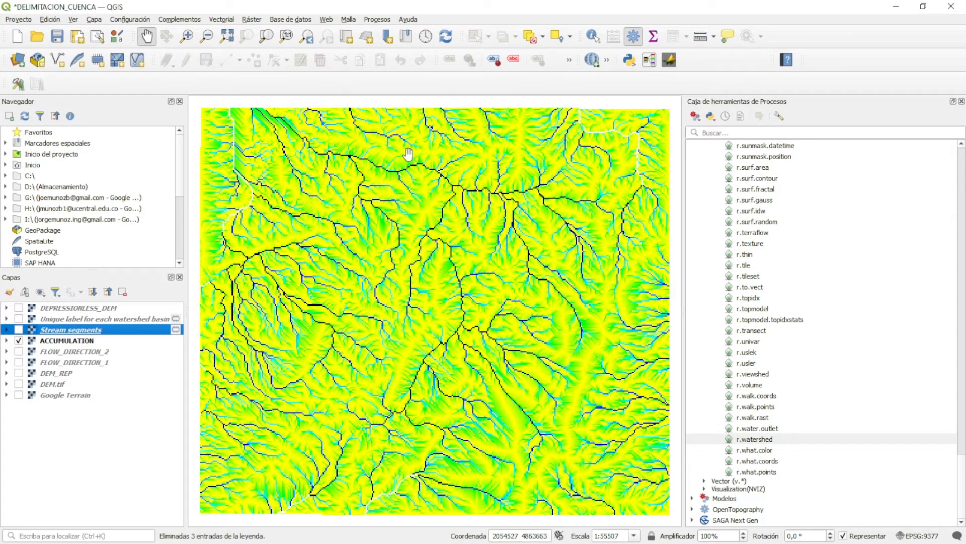
Step: Examine the ACCUMULATION raster closely, following the main drainage lines and the cell values around their tributaries
scroll(387, 174, up, 4)
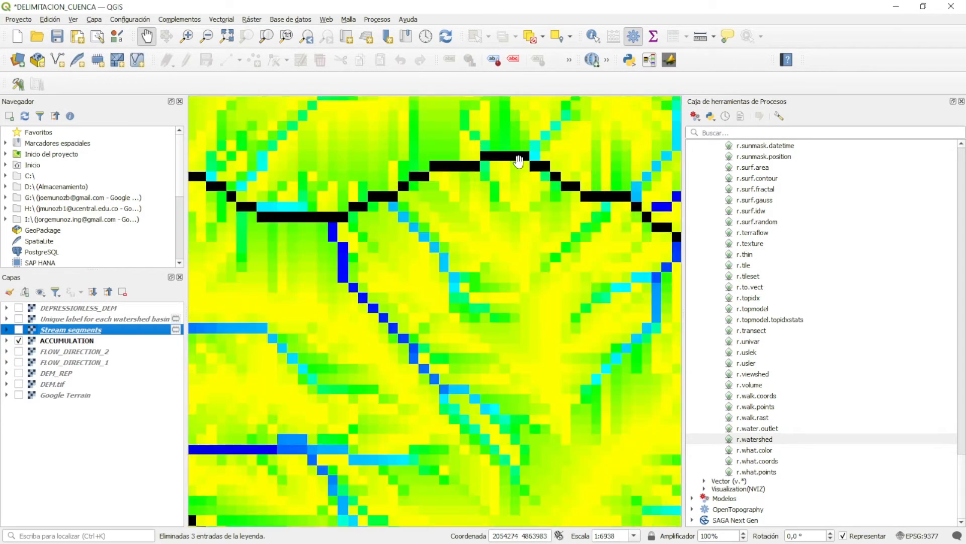
drag(369, 160, 405, 222)
scroll(392, 245, up, 1)
scroll(392, 246, down, 4)
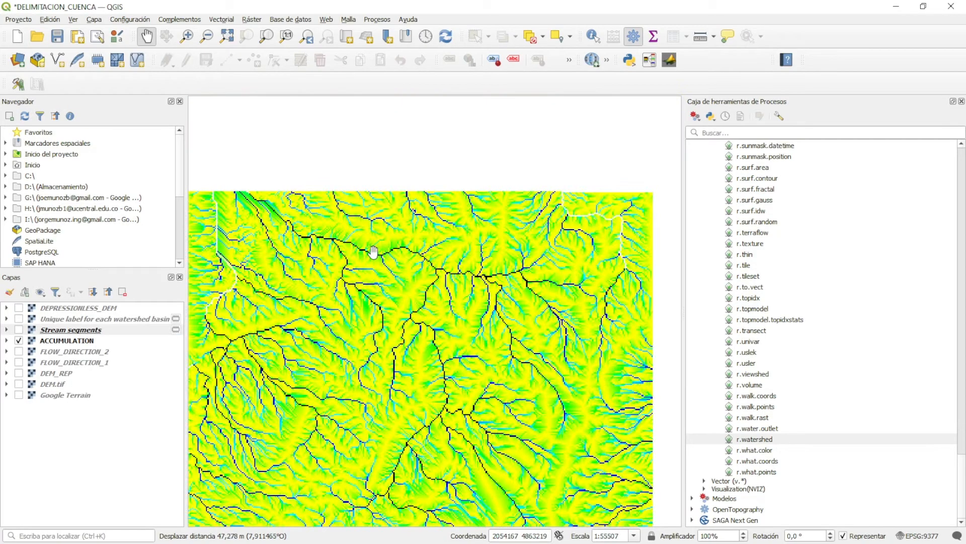
scroll(353, 302, down, 1)
scroll(339, 319, up, 4)
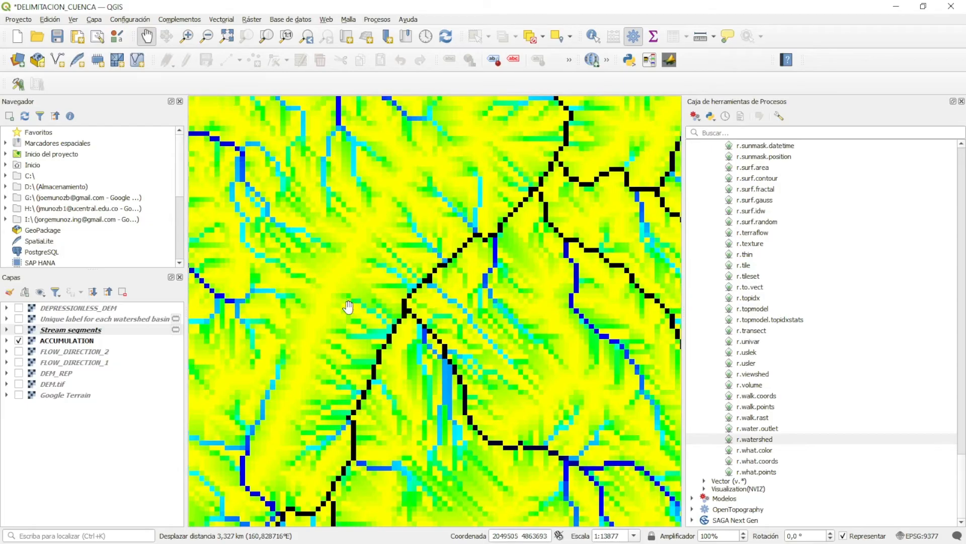
scroll(320, 244, up, 1)
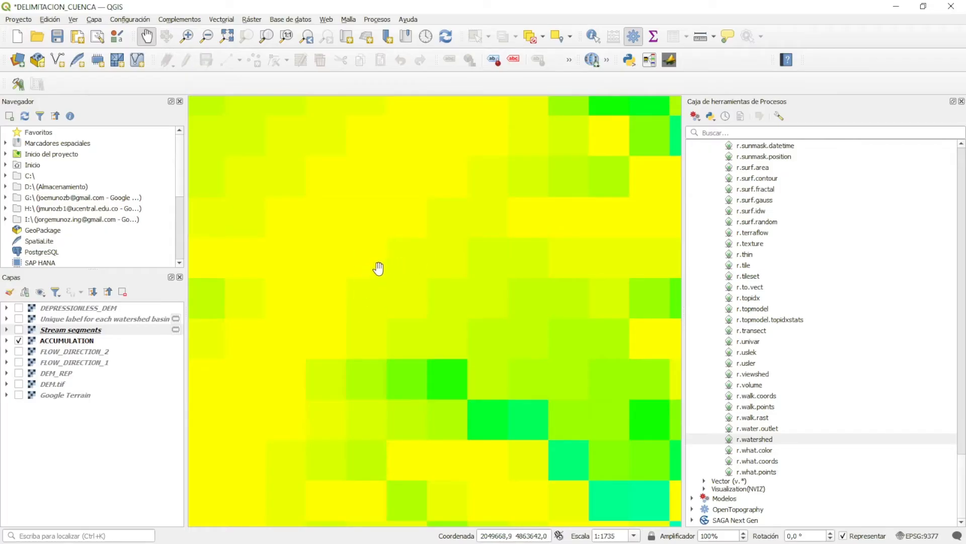
scroll(340, 273, down, 1)
scroll(340, 274, down, 1)
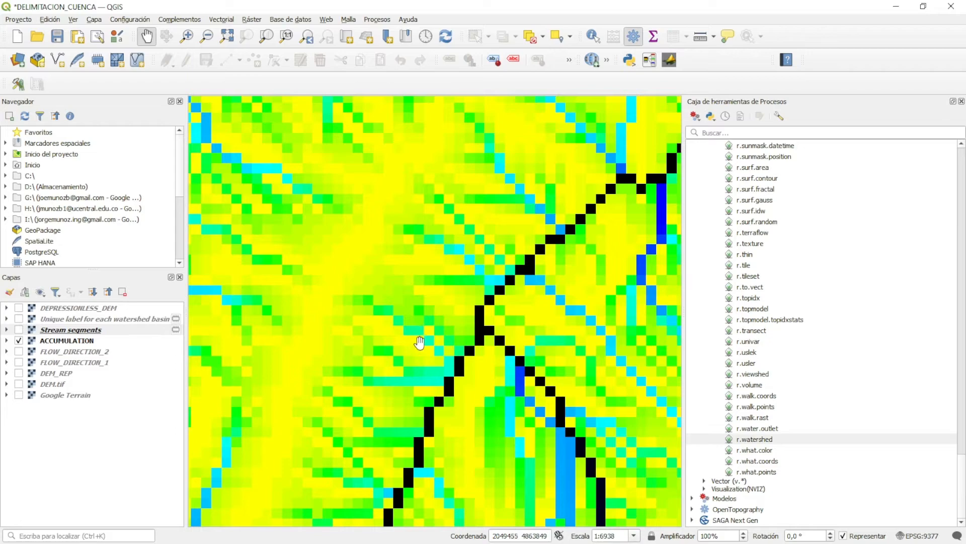
scroll(437, 370, down, 2)
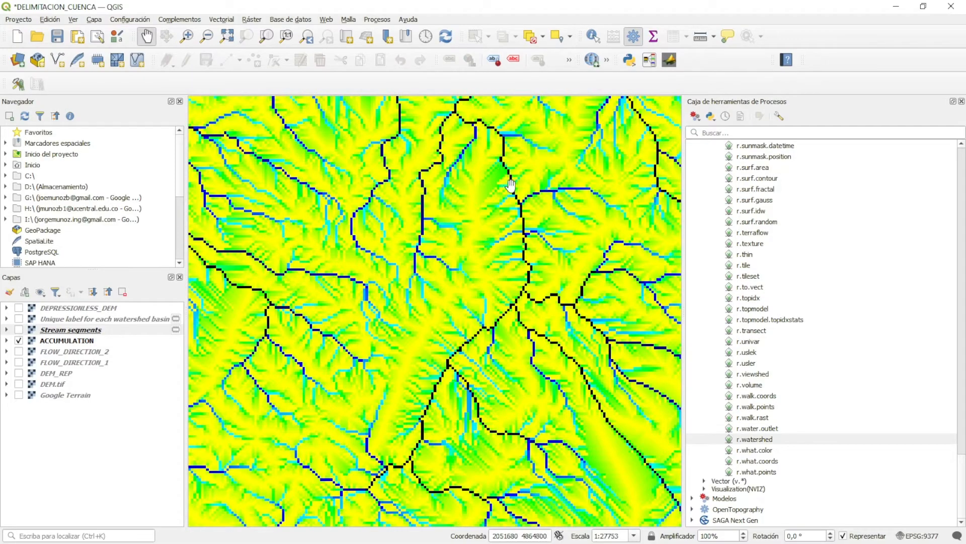
scroll(472, 359, down, 1)
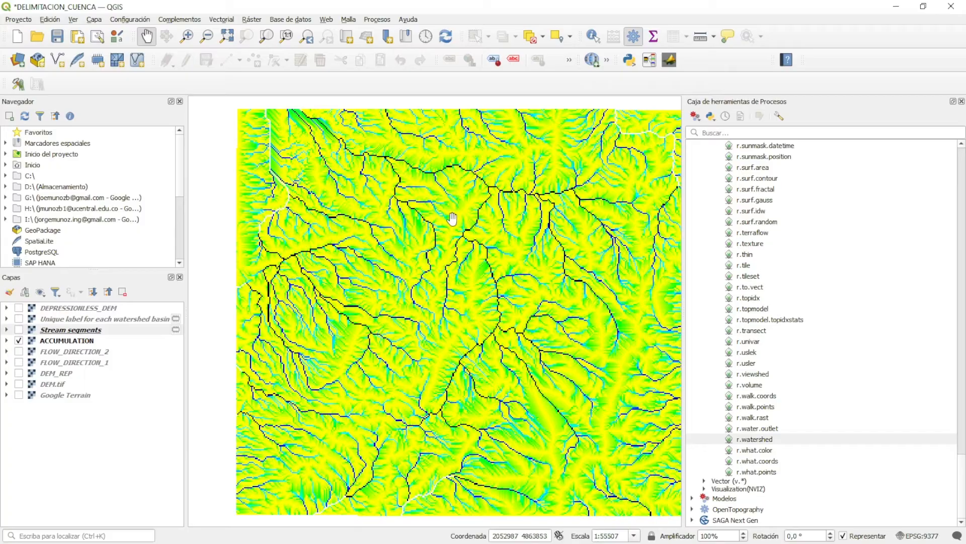
drag(497, 299, 450, 268)
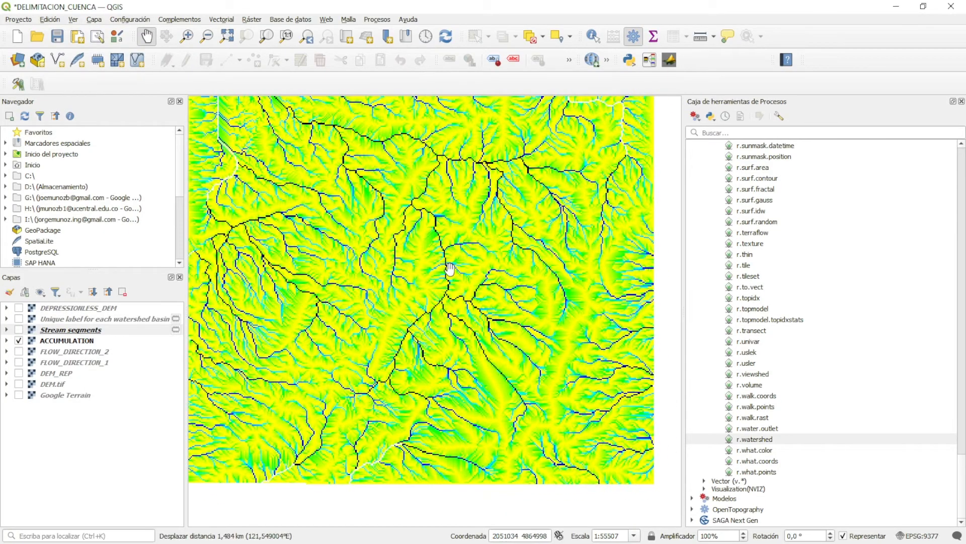
scroll(450, 268, down, 1)
scroll(444, 242, up, 1)
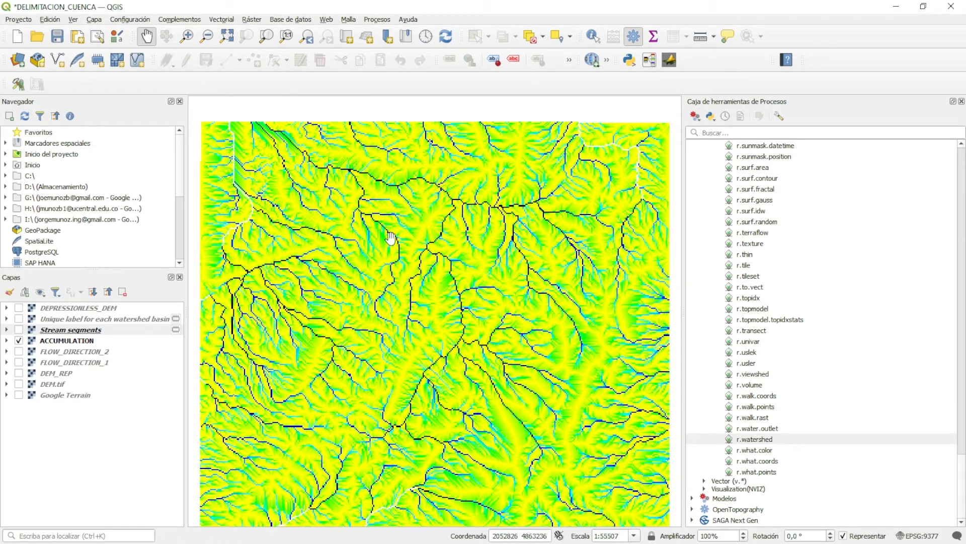
Step: Hide the ACCUMULATION layer and show the Stream segments layer instead
click(19, 341)
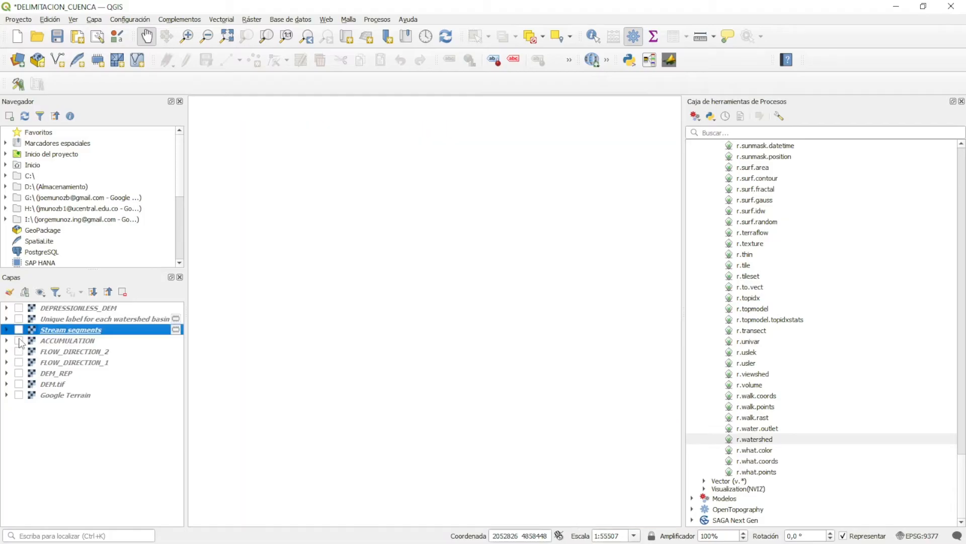
click(19, 330)
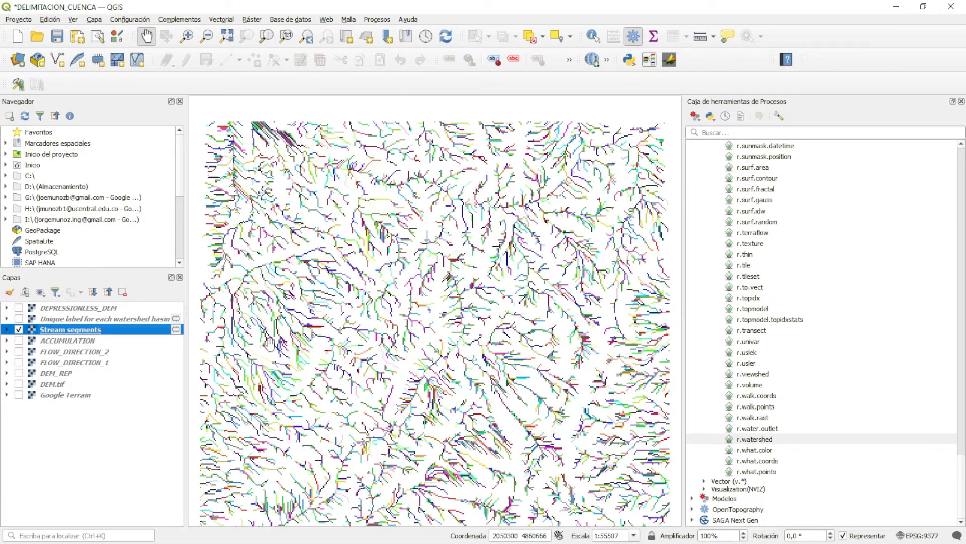
Step: Show the Google Terrain basemap beneath the Stream segments layer and compare the stream lines with the relief
click(18, 395)
scroll(413, 173, up, 2)
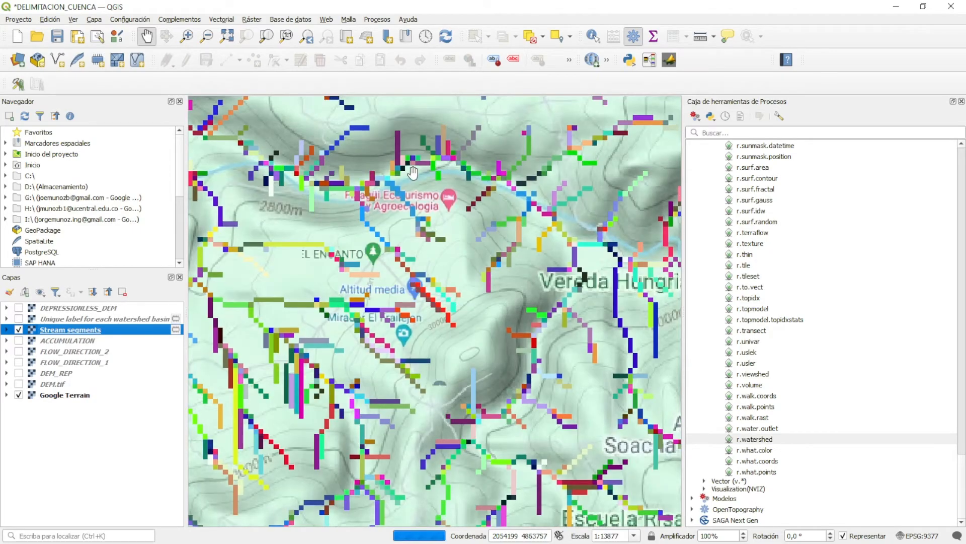
scroll(379, 176, up, 1)
scroll(313, 223, down, 1)
scroll(313, 223, down, 2)
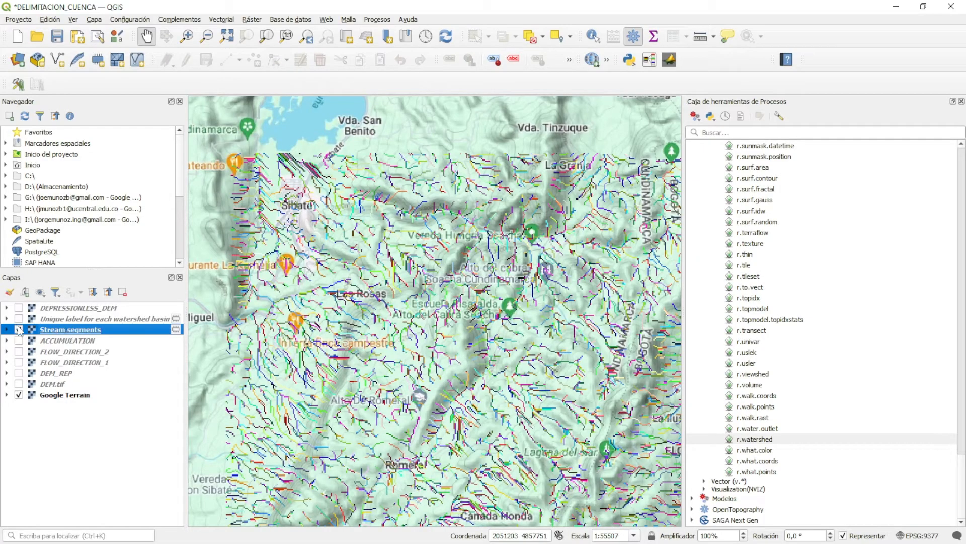
Step: Display the unique watershed basin label layer instead of Stream segments and examine its individual basins closely
click(19, 330)
click(18, 318)
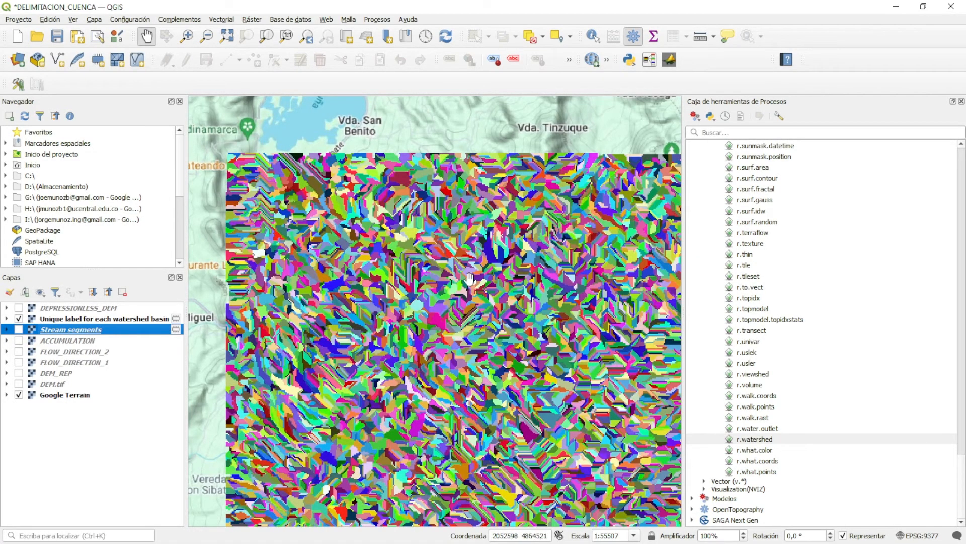
scroll(549, 216, up, 2)
scroll(548, 214, down, 2)
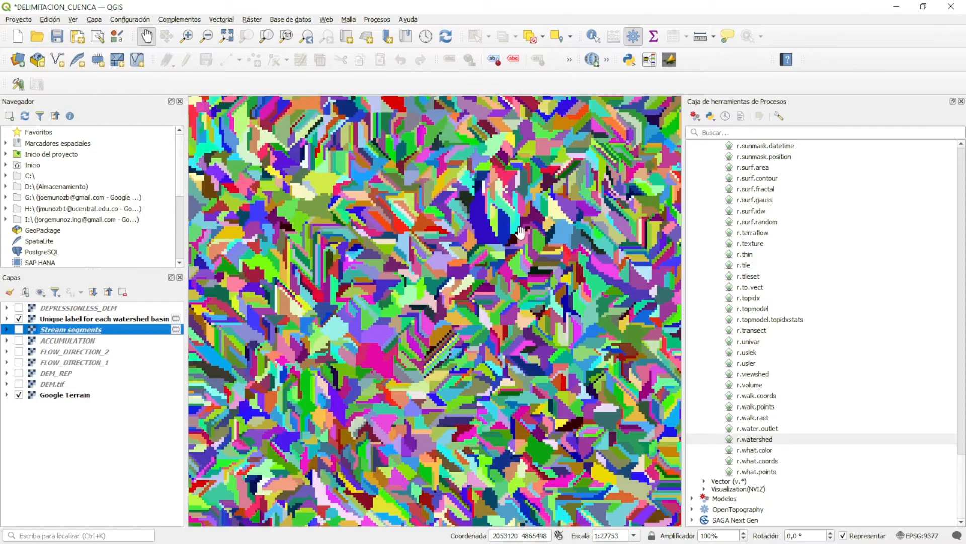
scroll(411, 309, up, 3)
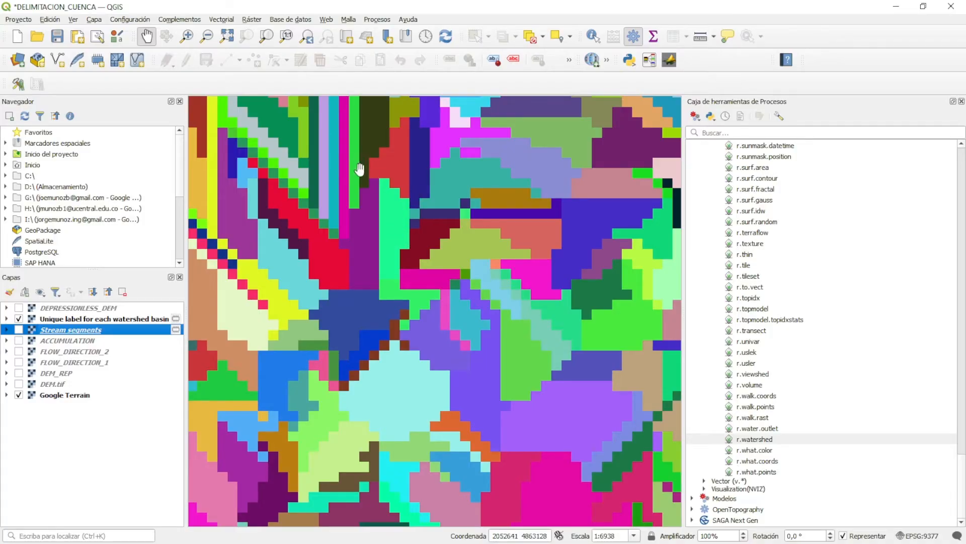
scroll(361, 172, down, 3)
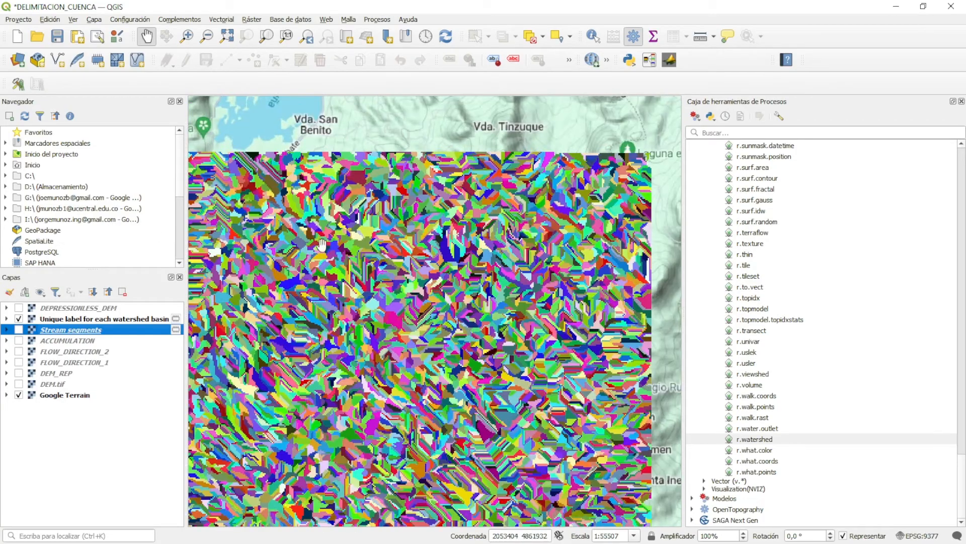
Step: Hide the unique watershed basin label layer and remove it from the project together with Stream segments
click(18, 319)
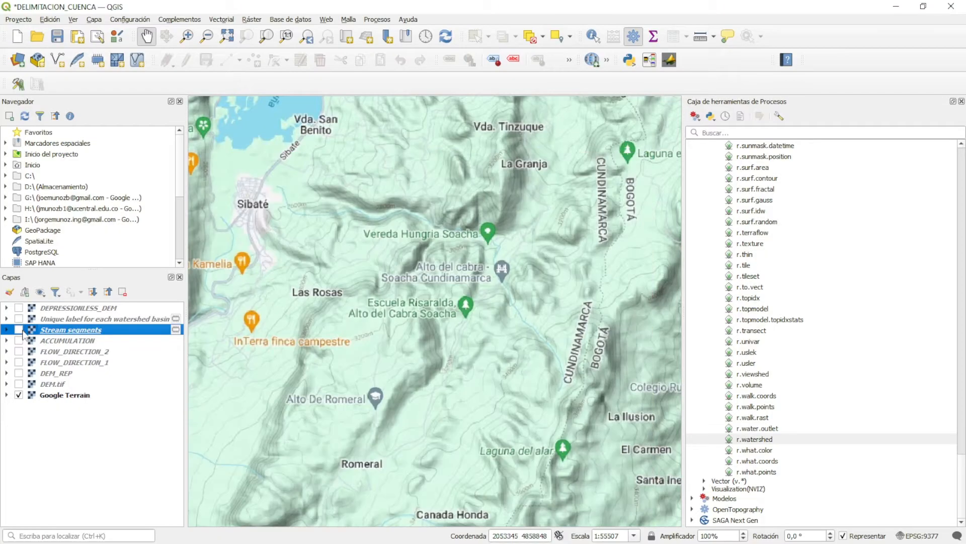
ctrl+click(102, 318)
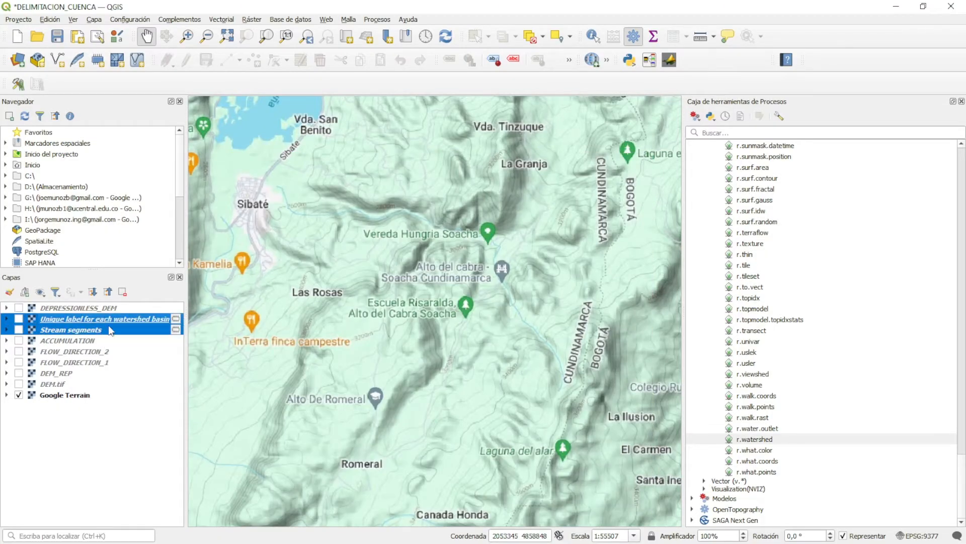
right_click(103, 318)
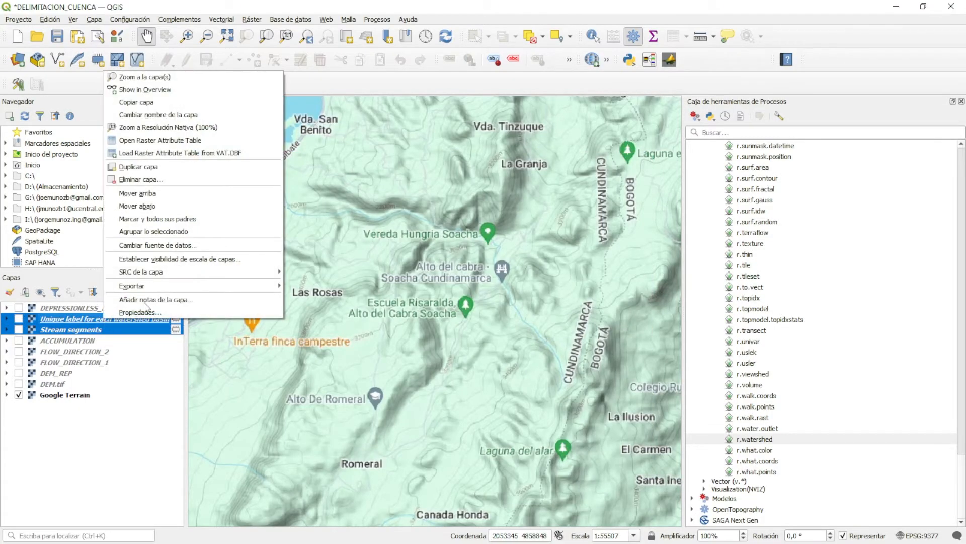
click(162, 180)
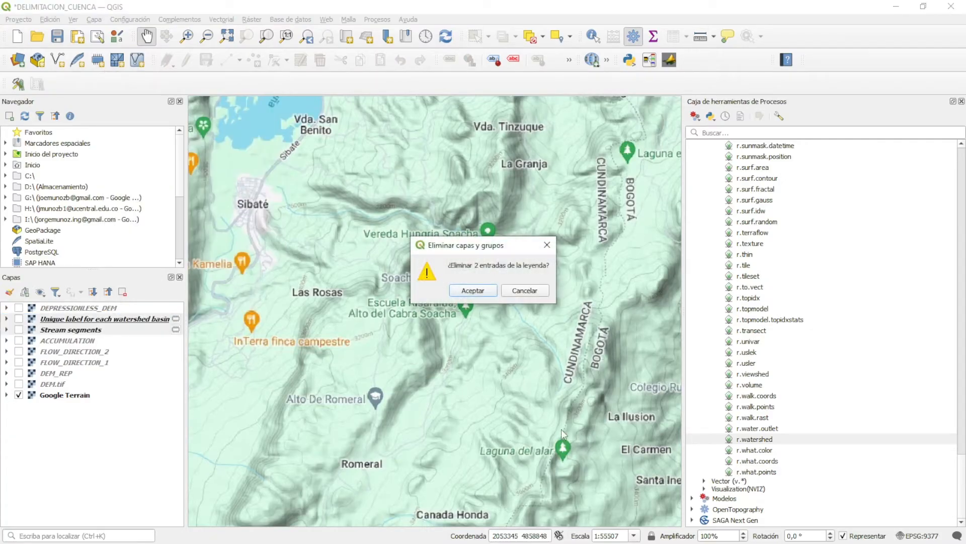
click(466, 291)
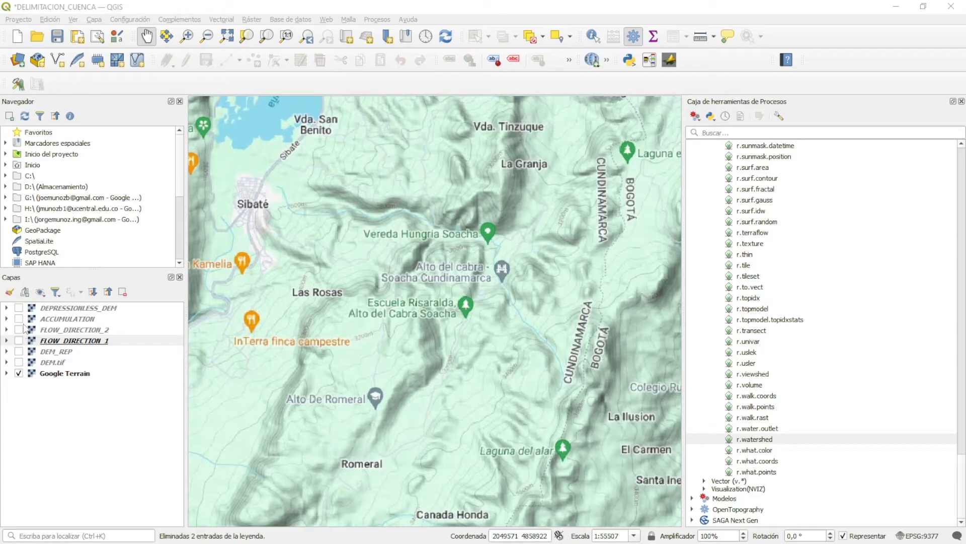
Step: Move ACCUMULATION to the top of the layer order, make it visible, and place FLOW_DIRECTION_2 directly beneath it
mouse_move(24, 319)
mouse_down()
mouse_move(26, 307)
mouse_move(27, 315)
mouse_up()
click(19, 308)
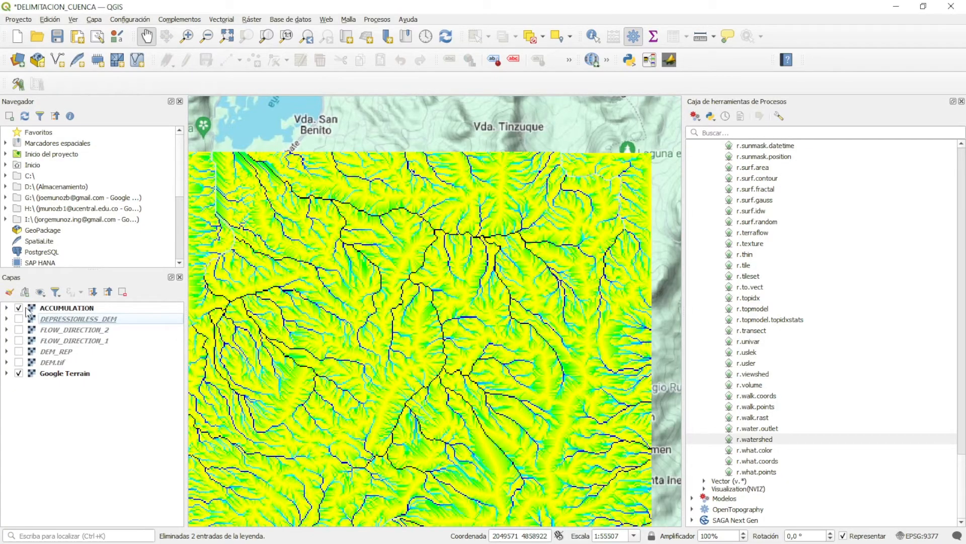
click(85, 332)
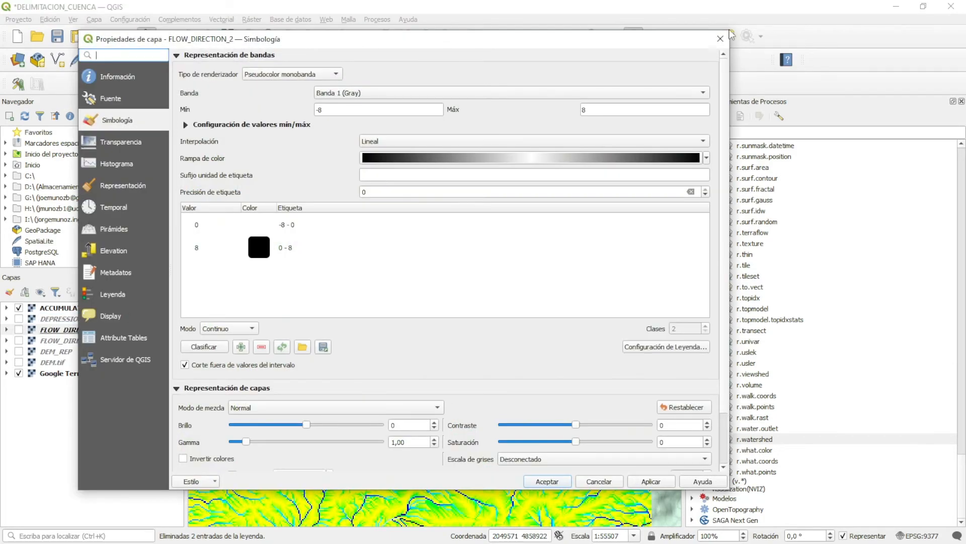
click(720, 38)
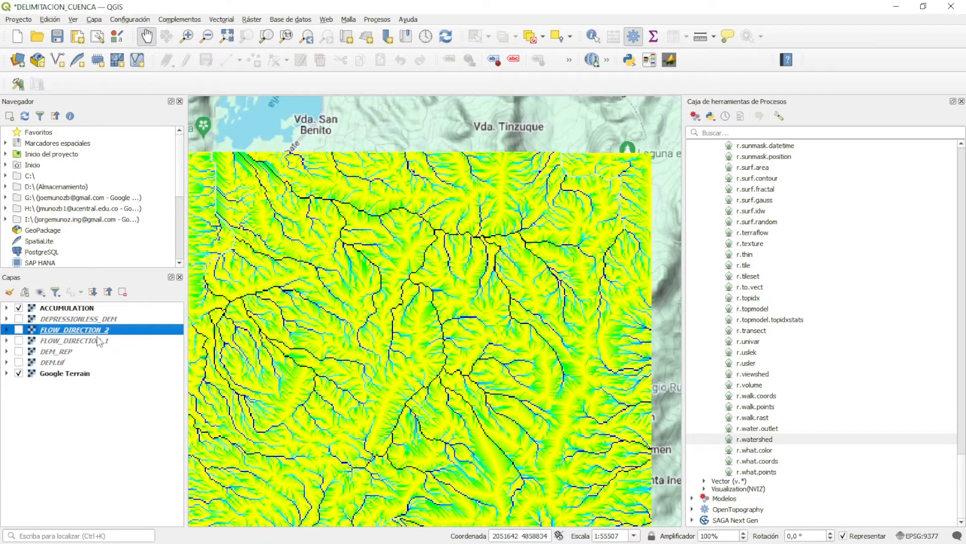
drag(98, 331, 99, 324)
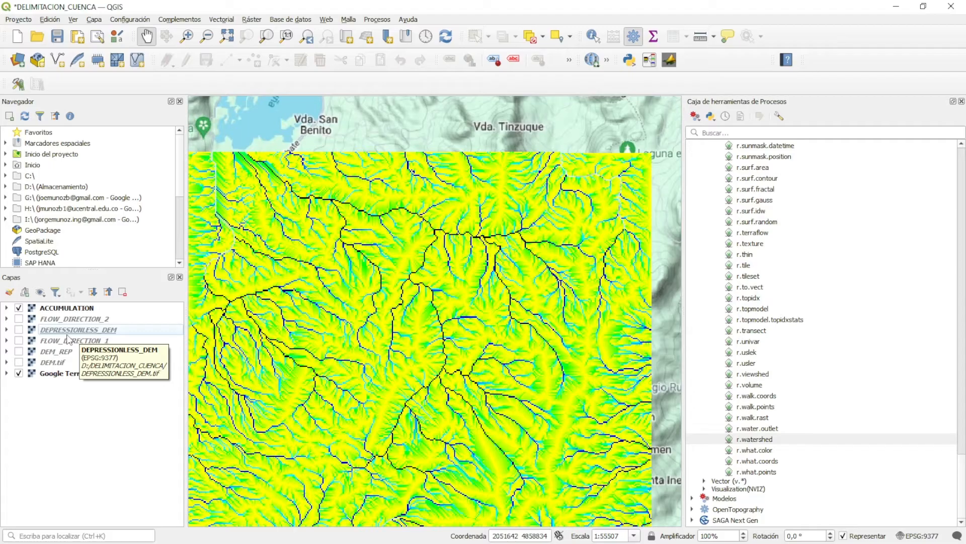
Step: Compare FLOW_DIRECTION_2 with ACCUMULATION by switching their visibility, leaving only ACCUMULATION shown over the terrain
click(18, 319)
click(19, 308)
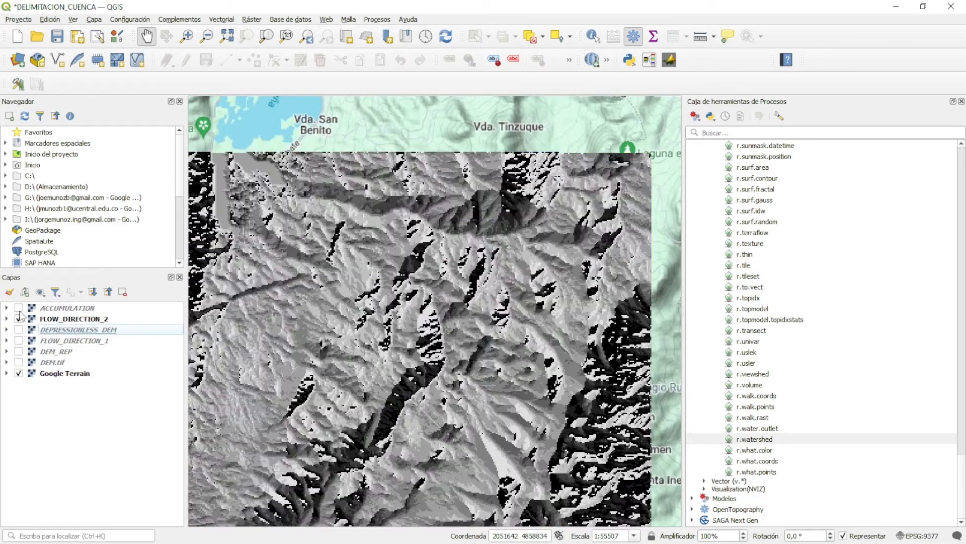
click(19, 308)
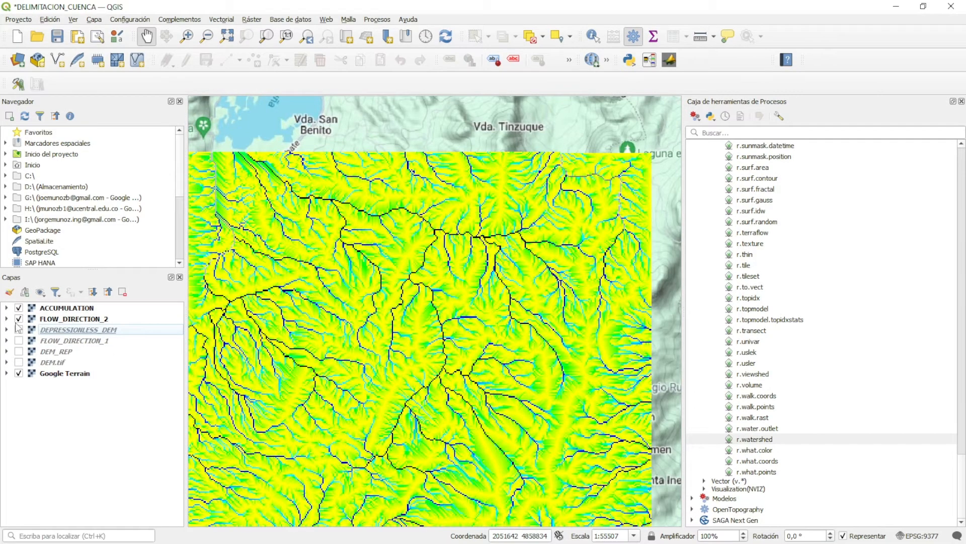
click(19, 319)
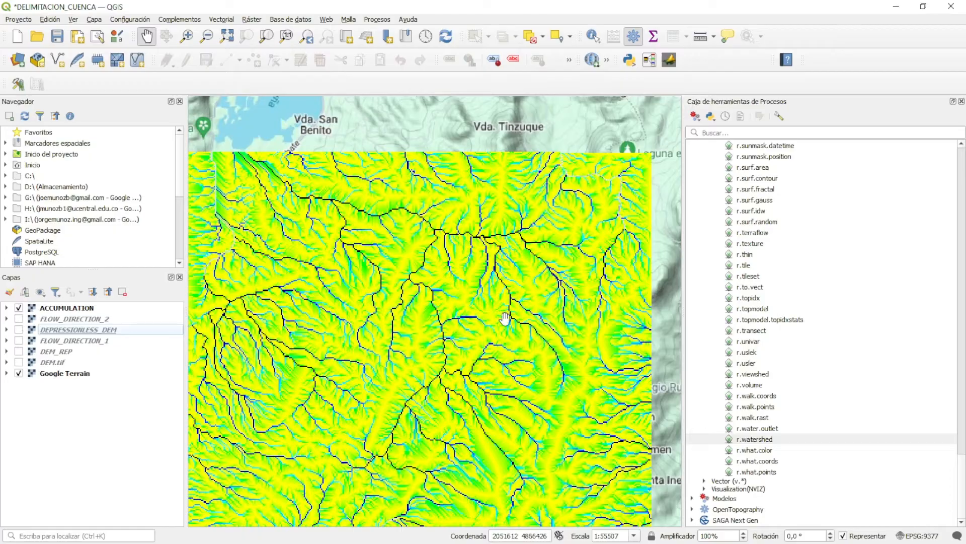
Step: Start the GRASS r.water.outlet tool and set FLOW_DIRECTION_2 as the drainage direction raster
click(795, 429)
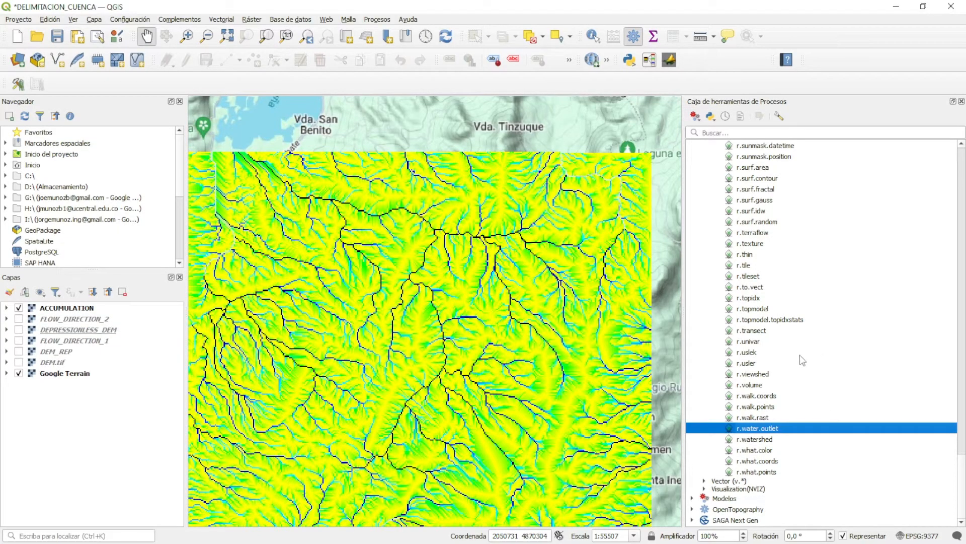
double_click(769, 429)
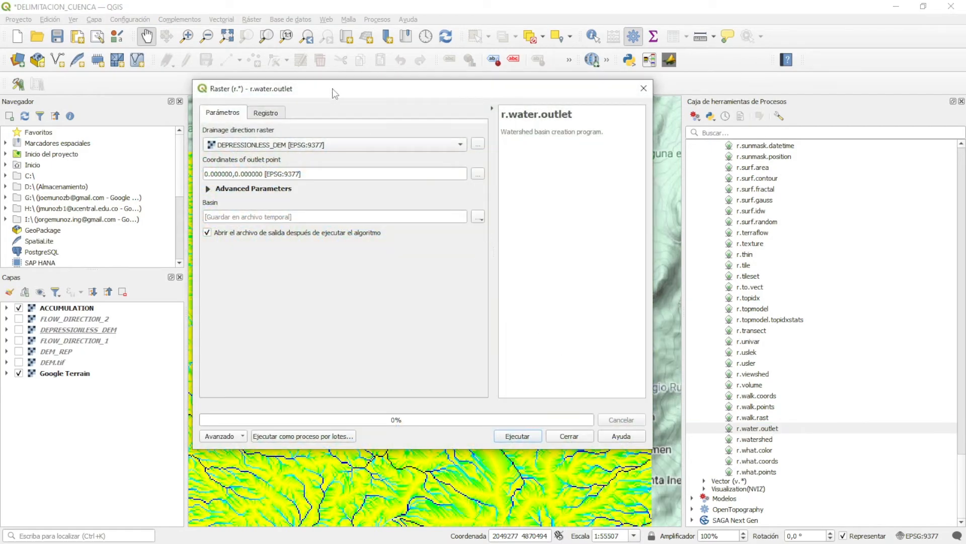
drag(333, 91, 385, 113)
click(328, 163)
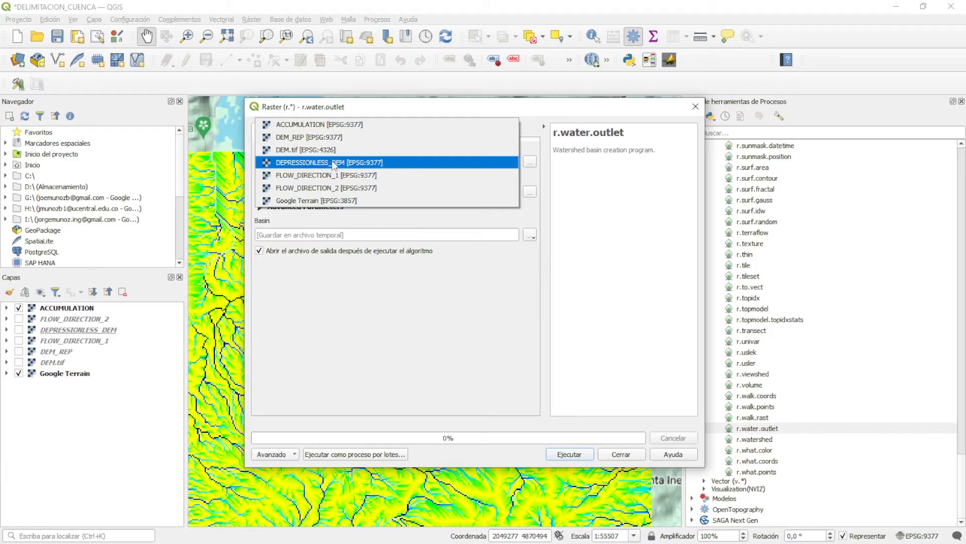
click(356, 188)
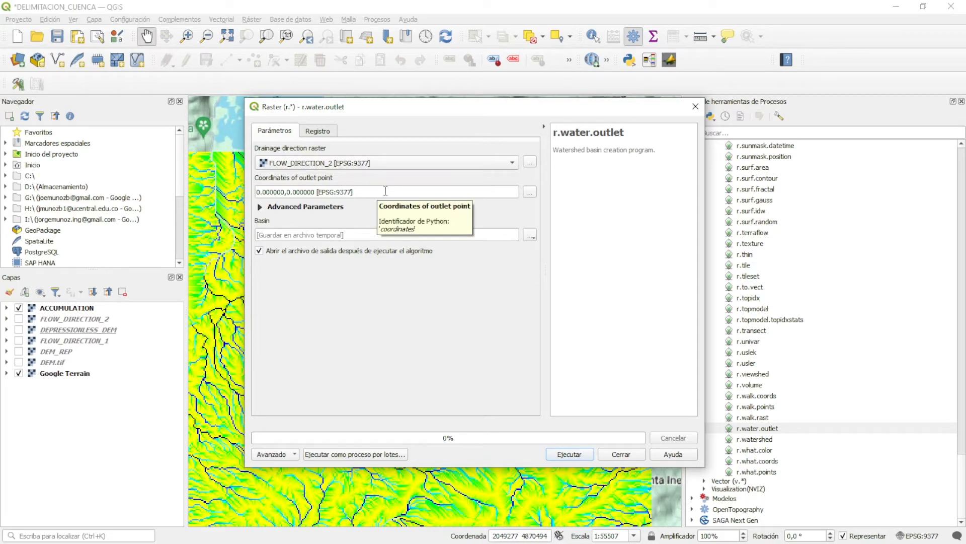
Step: Pick the outlet point from the map on a black main-channel cell of ACCUMULATION, at about 4862955.23, 2054230.51
click(530, 196)
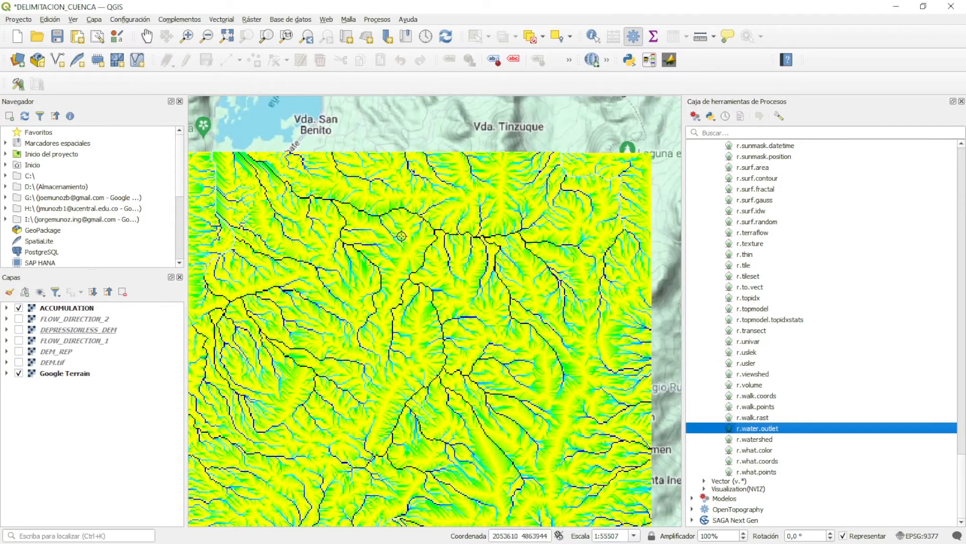
scroll(336, 216, up, 2)
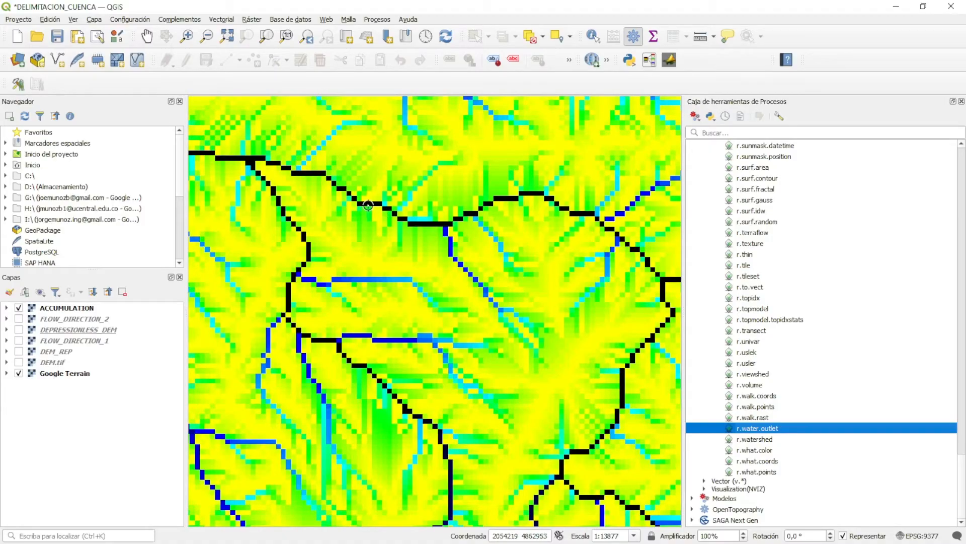
scroll(368, 204, up, 2)
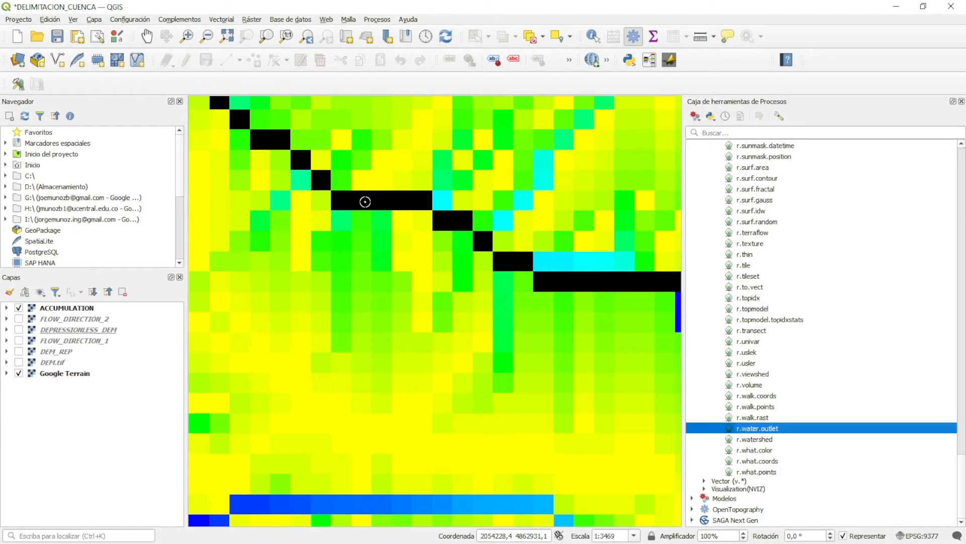
scroll(366, 202, down, 3)
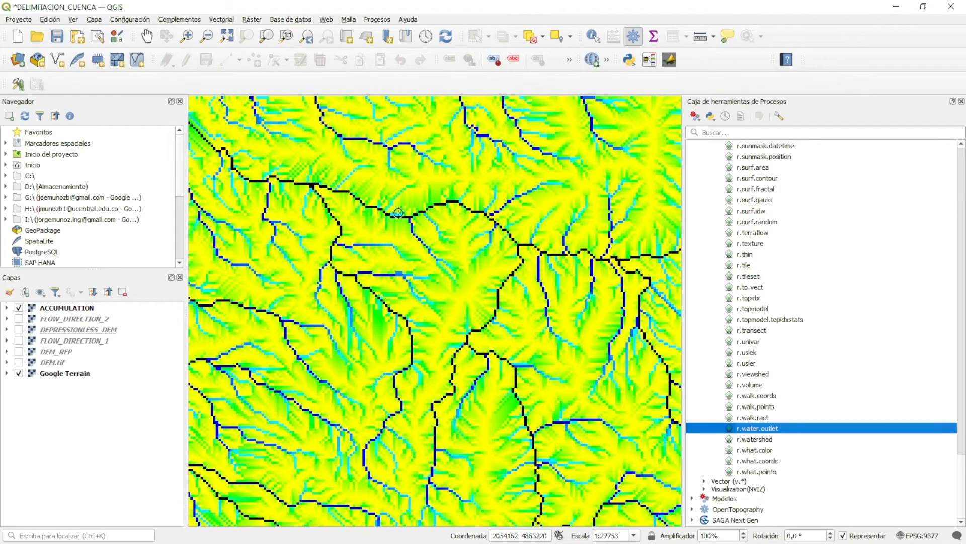
scroll(371, 207, up, 3)
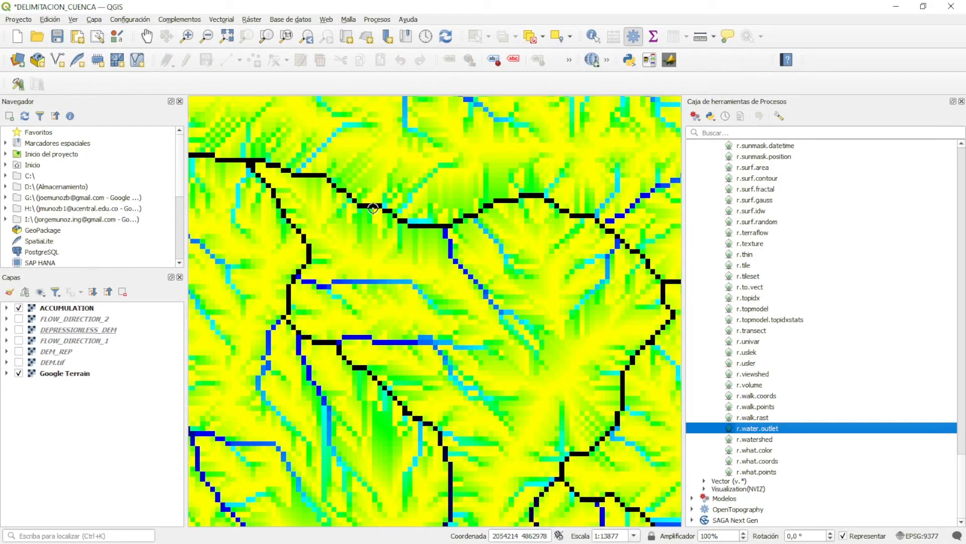
scroll(348, 222, down, 2)
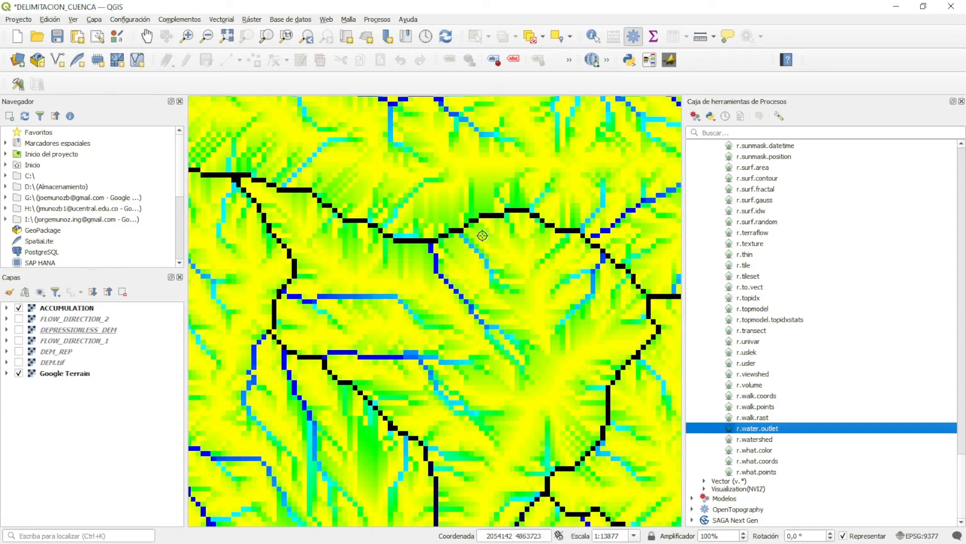
scroll(462, 238, down, 1)
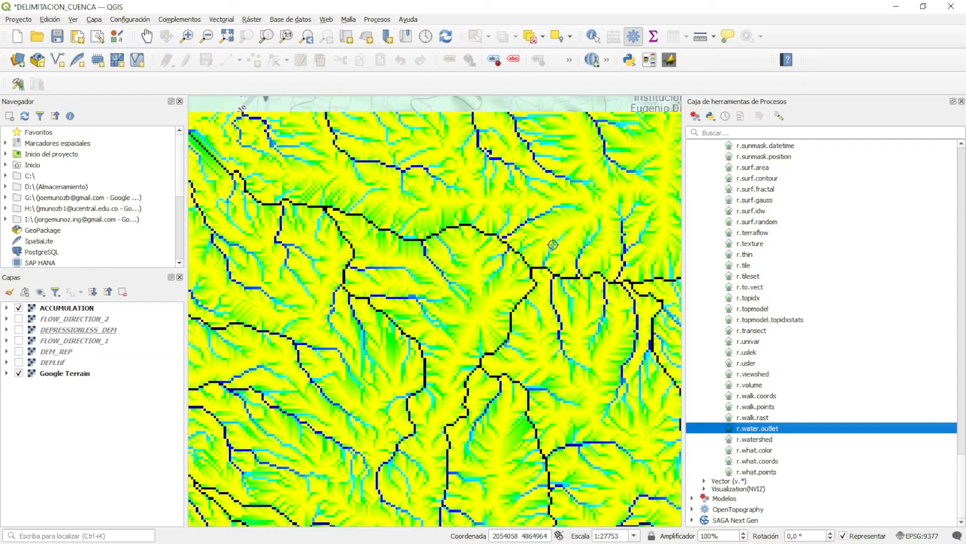
scroll(352, 236, up, 3)
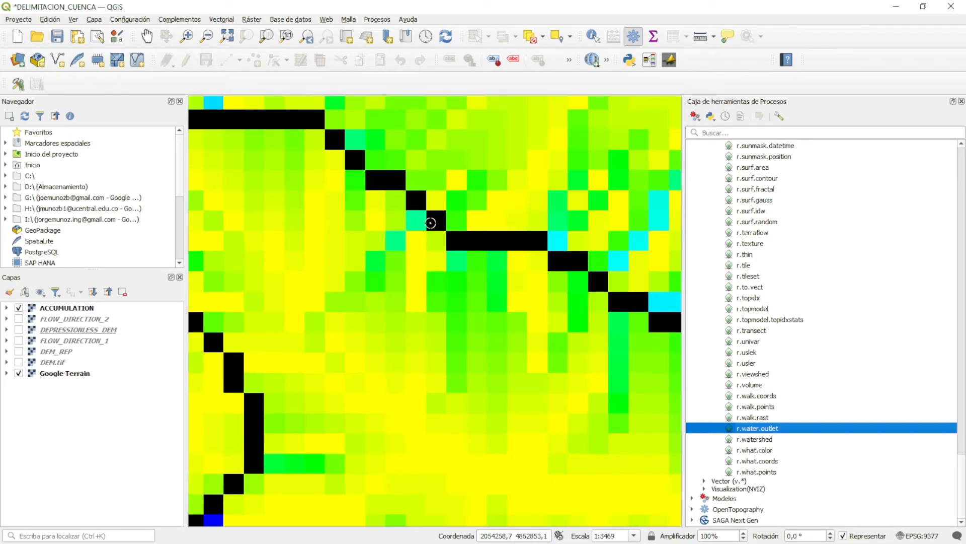
scroll(485, 241, up, 1)
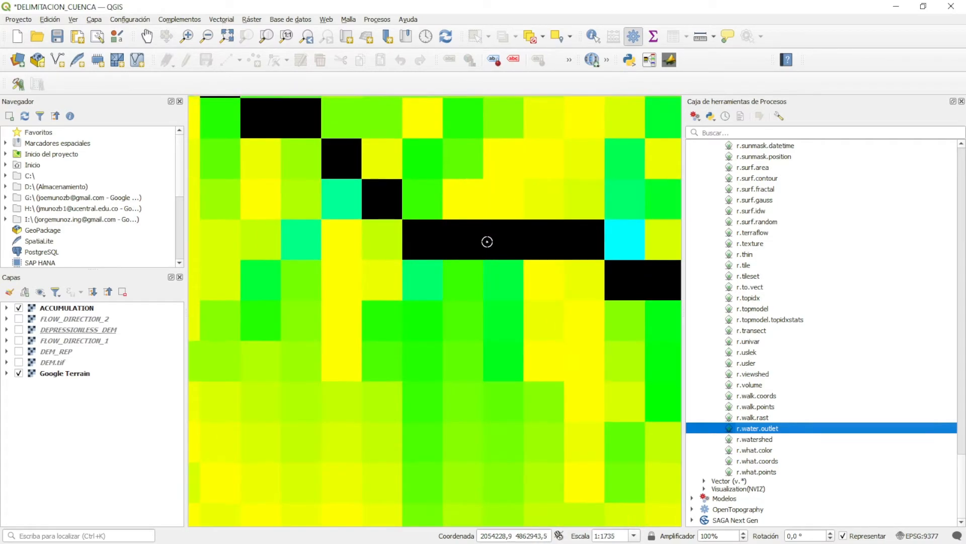
scroll(469, 241, down, 5)
scroll(468, 241, up, 4)
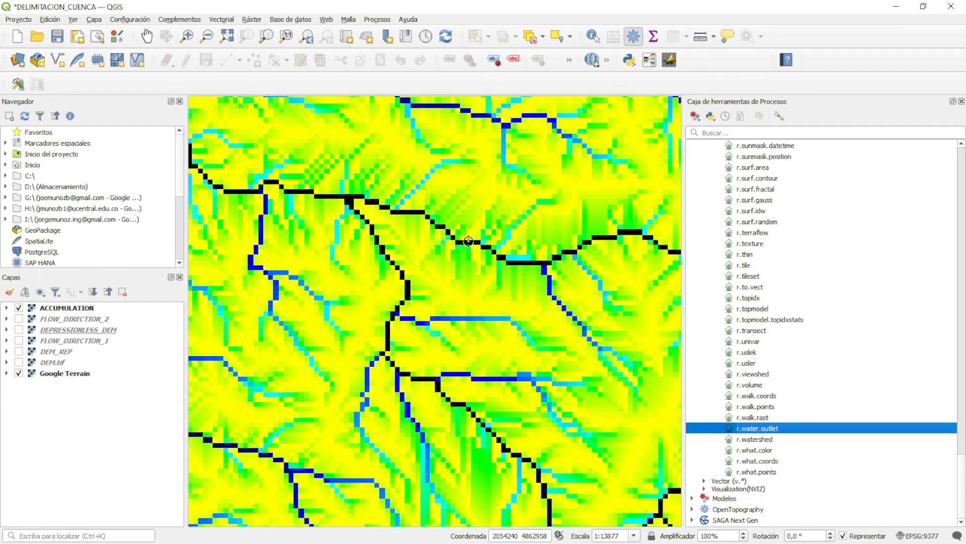
scroll(469, 241, up, 2)
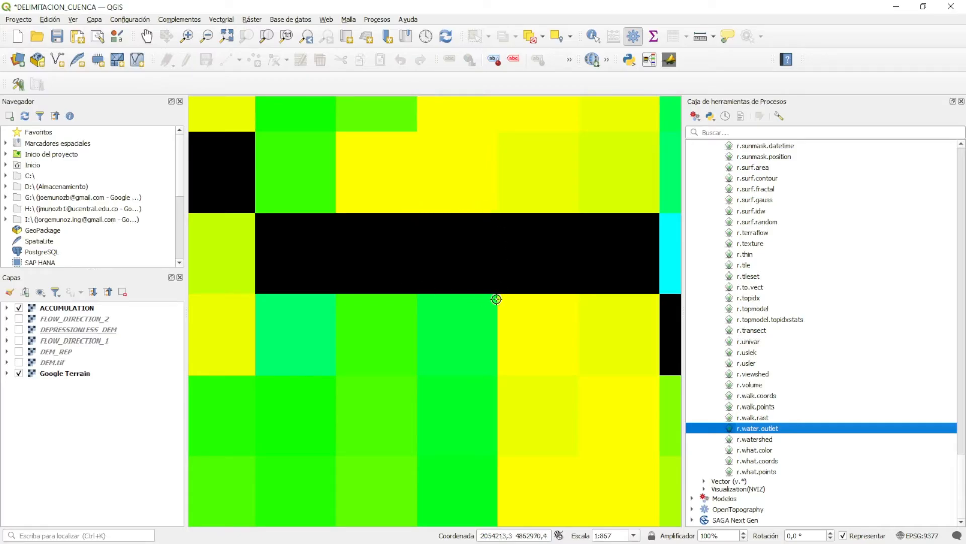
click(455, 254)
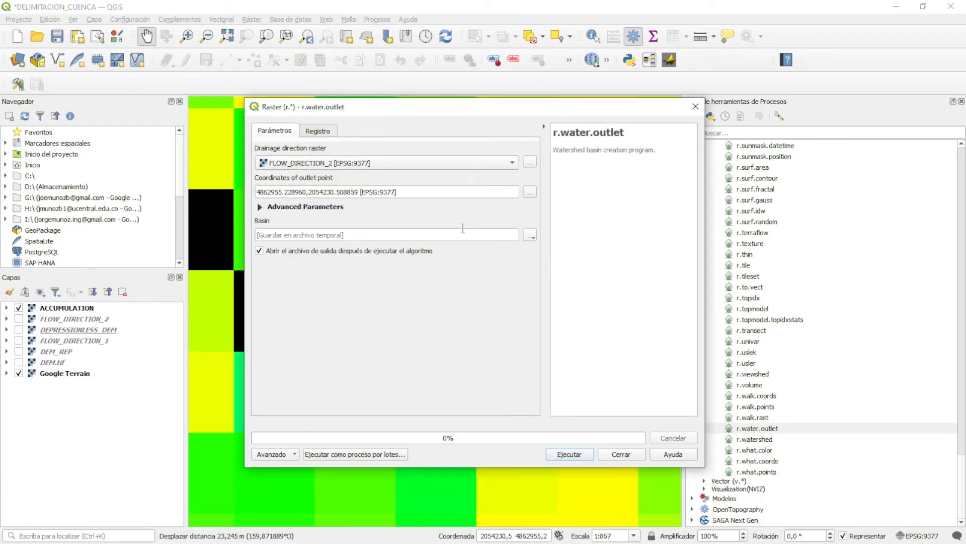
drag(481, 115, 459, 54)
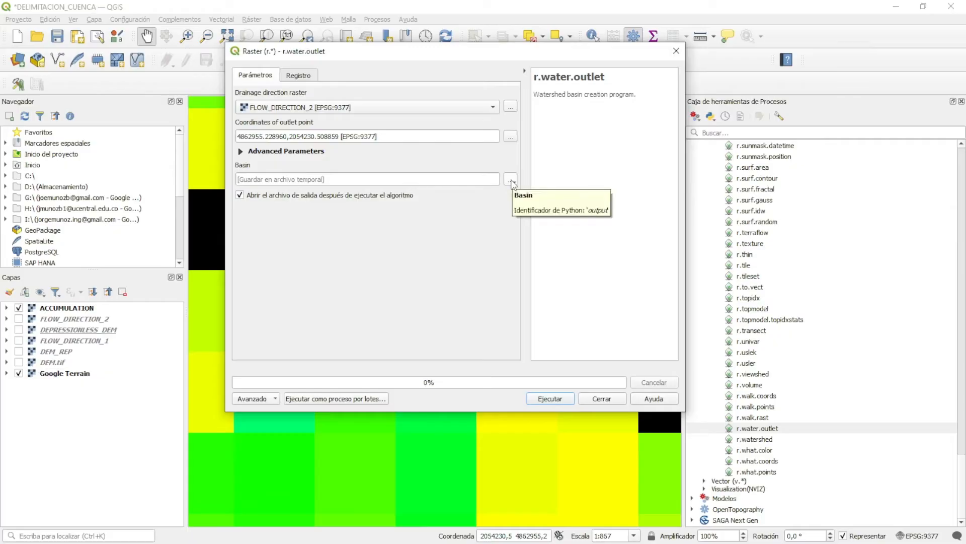
Step: Set the basin output of r.water.outlet to the file CUENCA.tif in D:/DELIMITACION_CUENCA
click(511, 180)
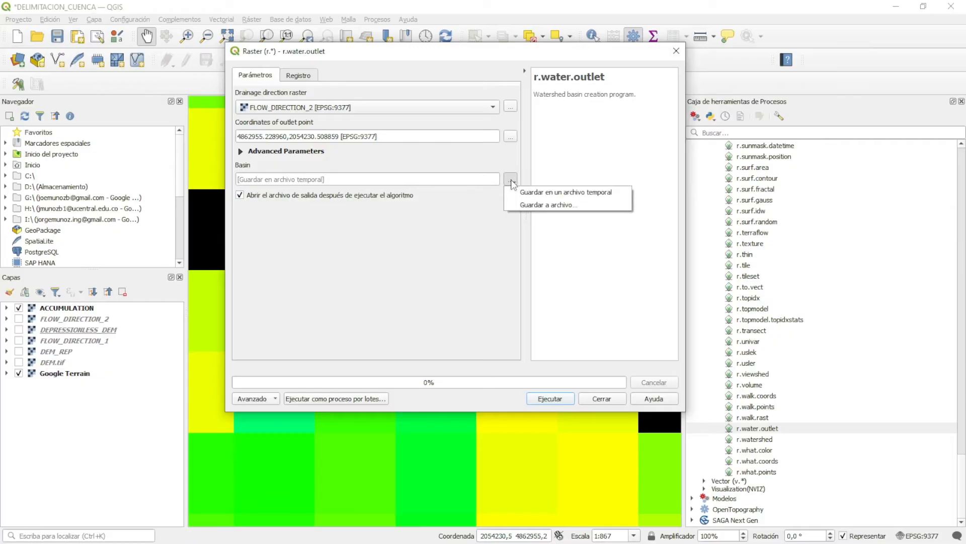
click(530, 206)
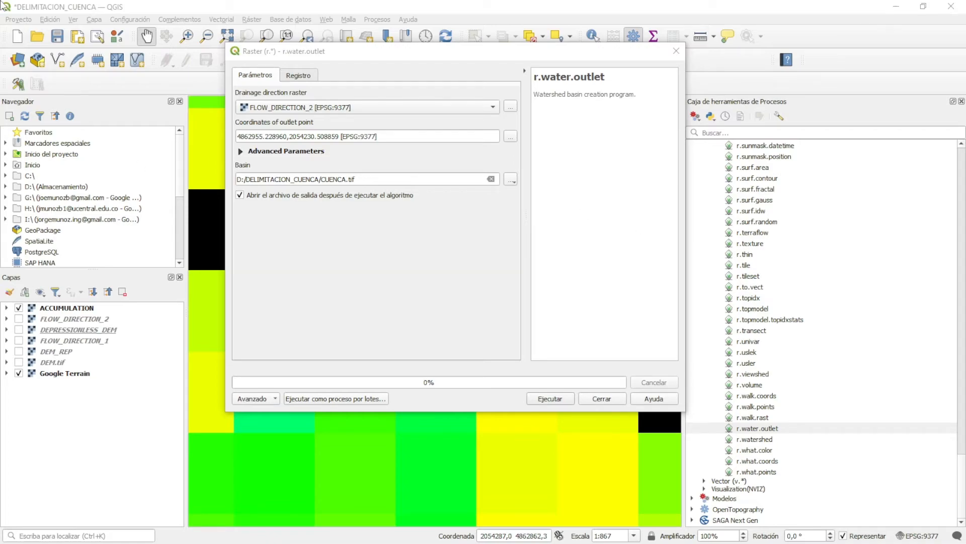
click(414, 53)
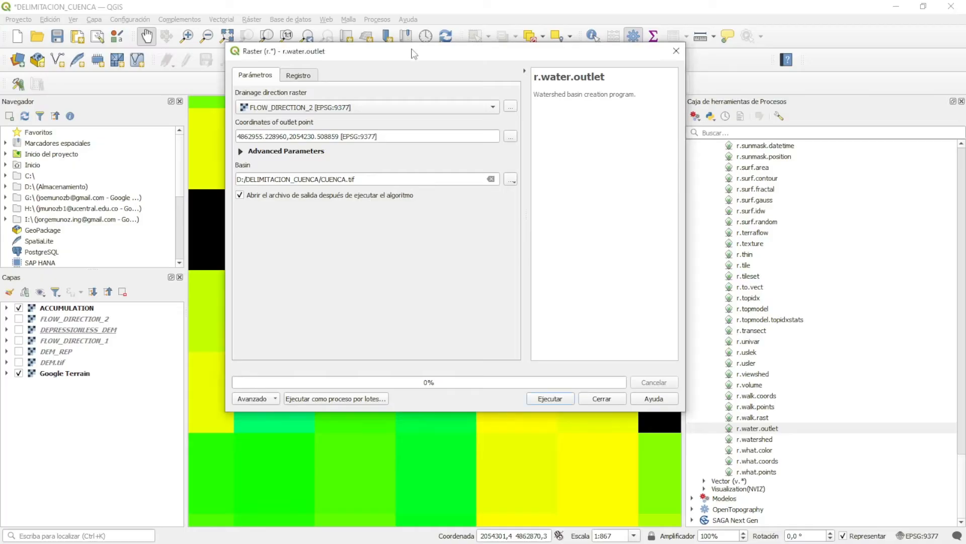
click(511, 182)
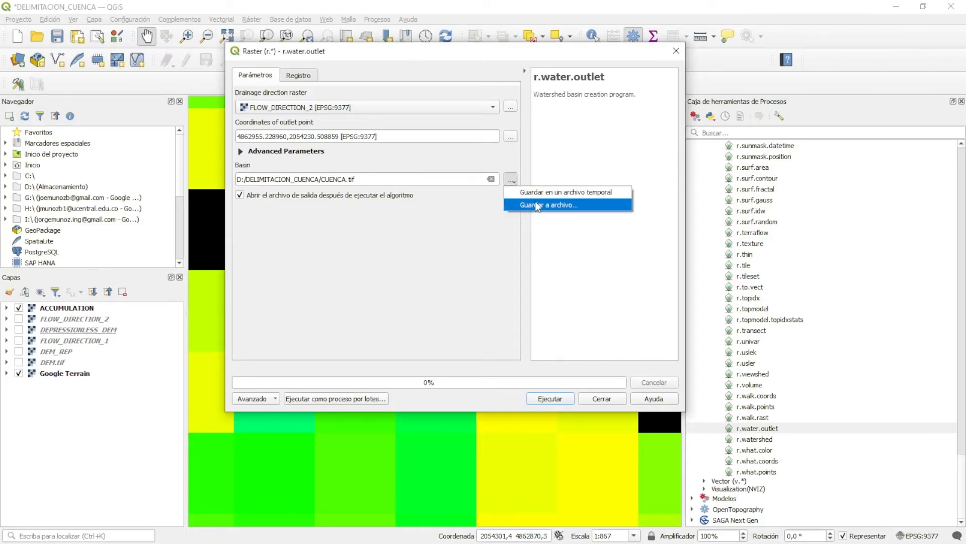
click(516, 162)
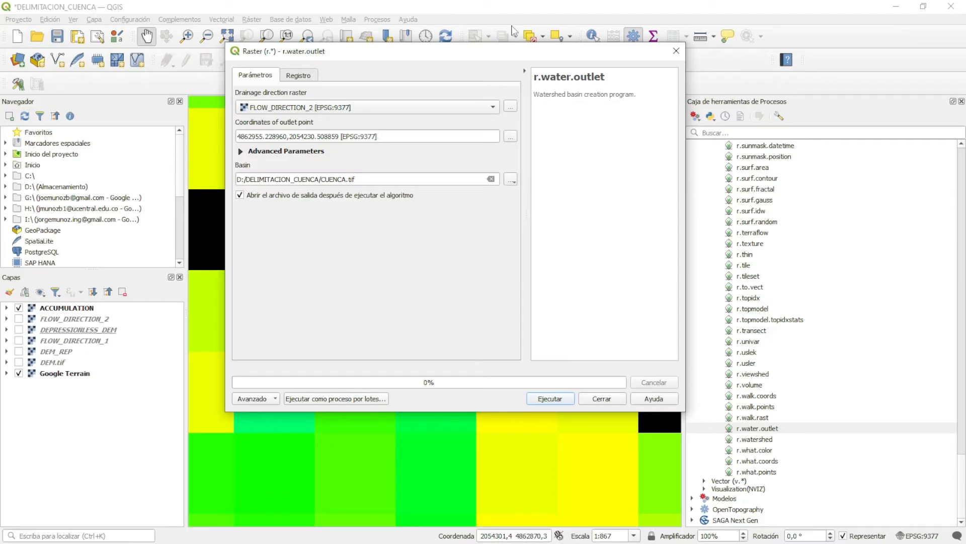
drag(413, 58, 414, 101)
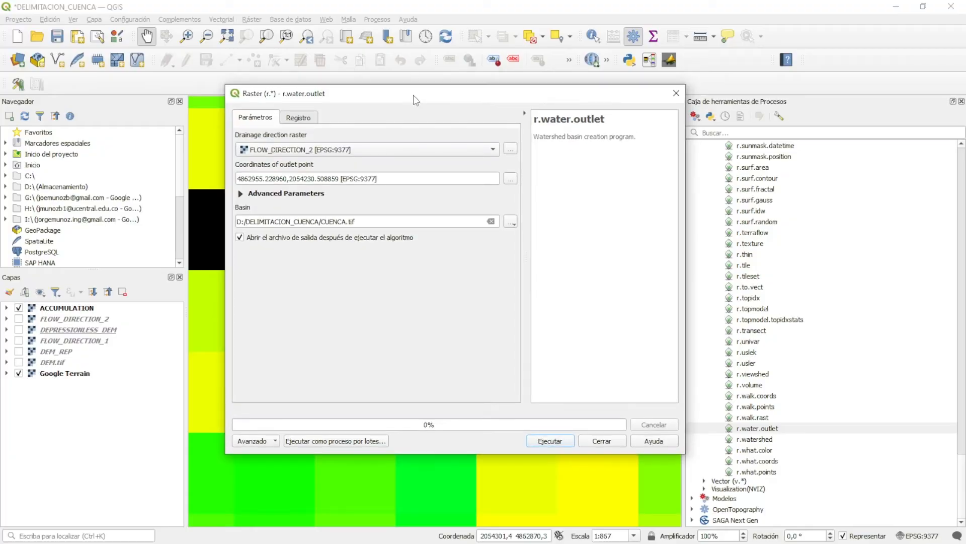
Step: Run r.water.outlet and display CUENCA above the other layers with ACCUMULATION hidden
click(548, 441)
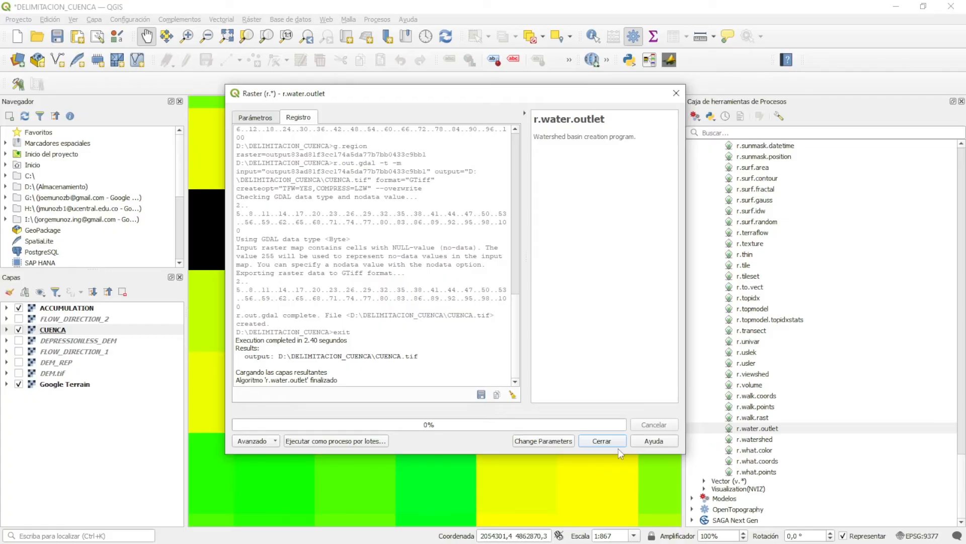
click(607, 440)
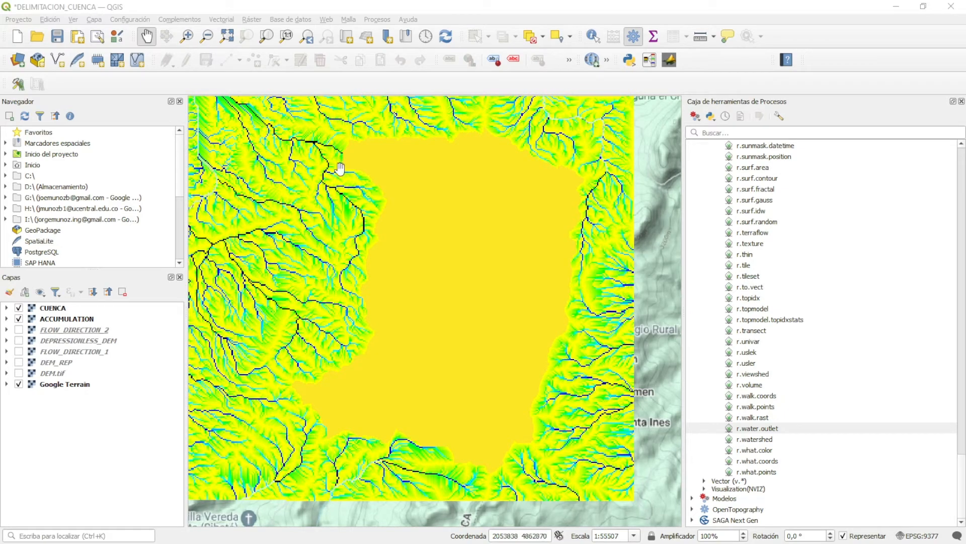
click(20, 320)
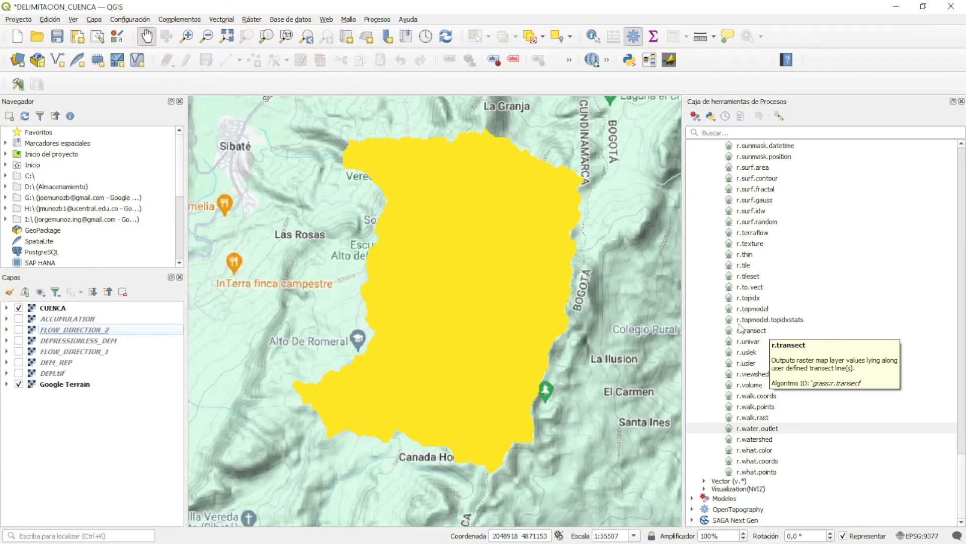
Step: Check the edge of the CUENCA basin against the terrain and fit the map view to the CUENCA layer
scroll(775, 317, up, 20)
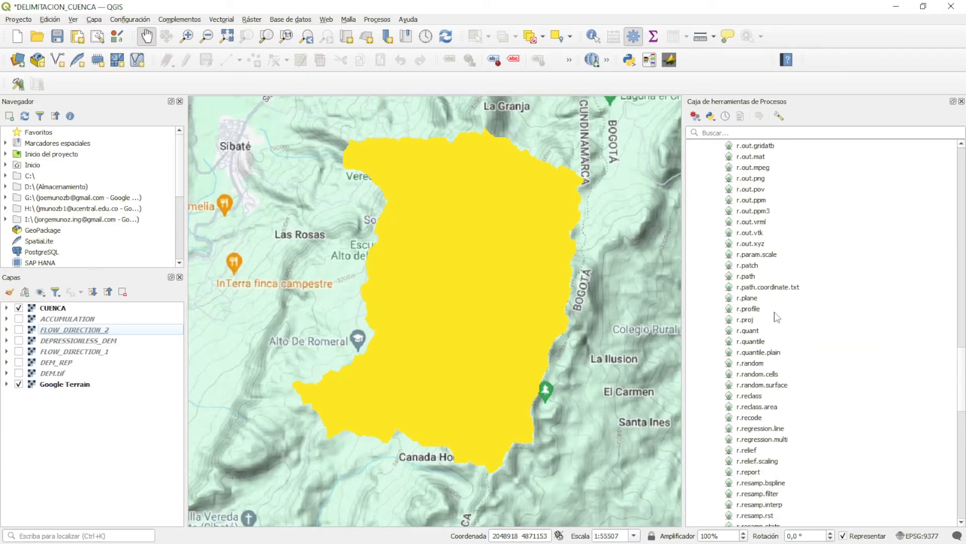
scroll(800, 305, up, 15)
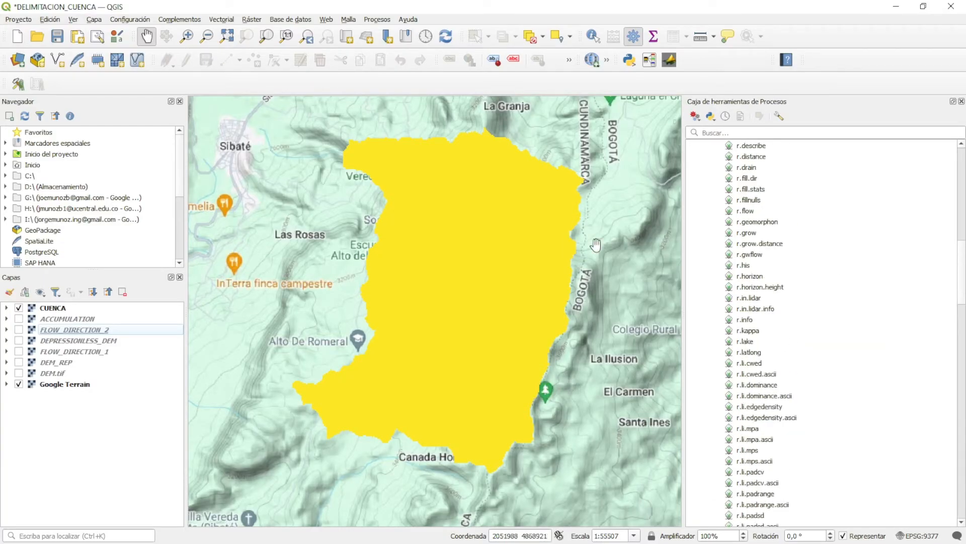
scroll(620, 241, up, 6)
scroll(897, 266, up, 3)
scroll(548, 353, down, 4)
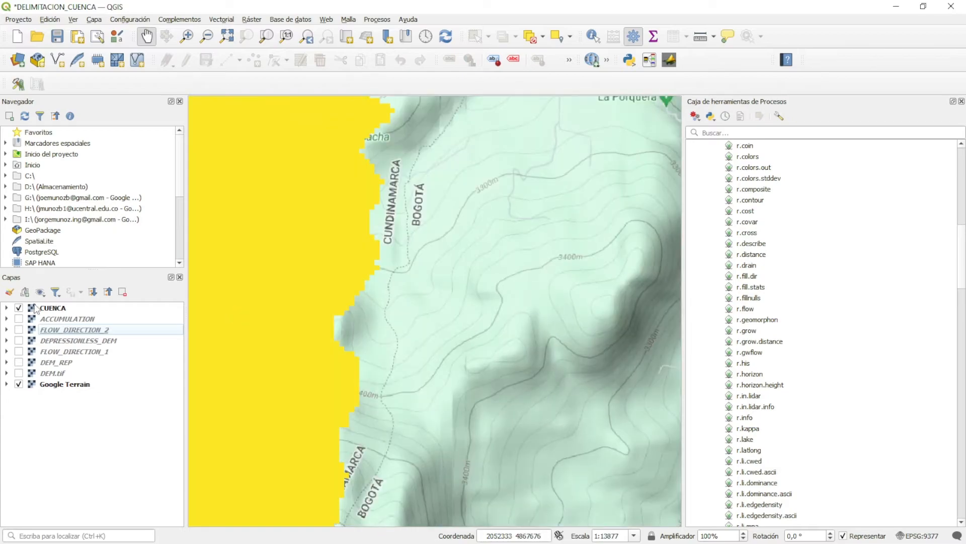
right_click(36, 308)
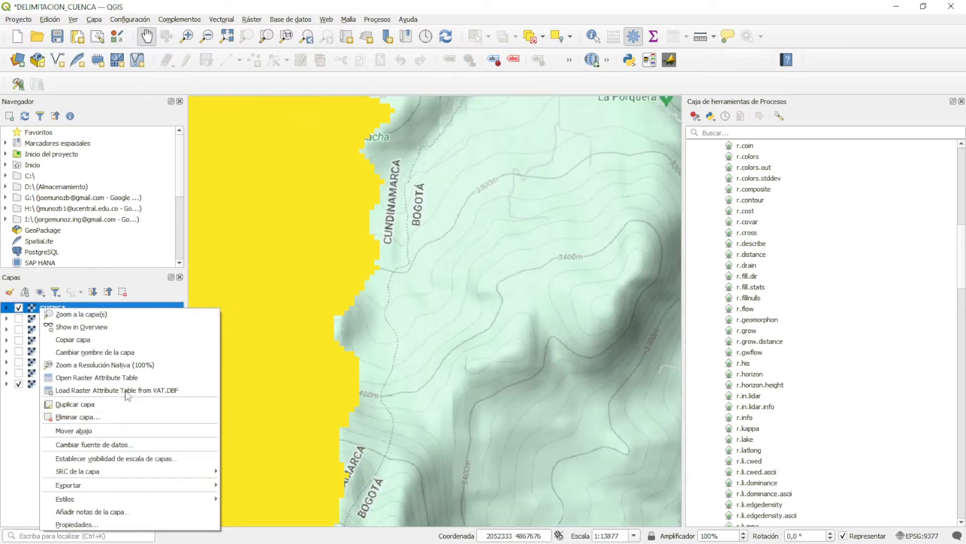
click(82, 314)
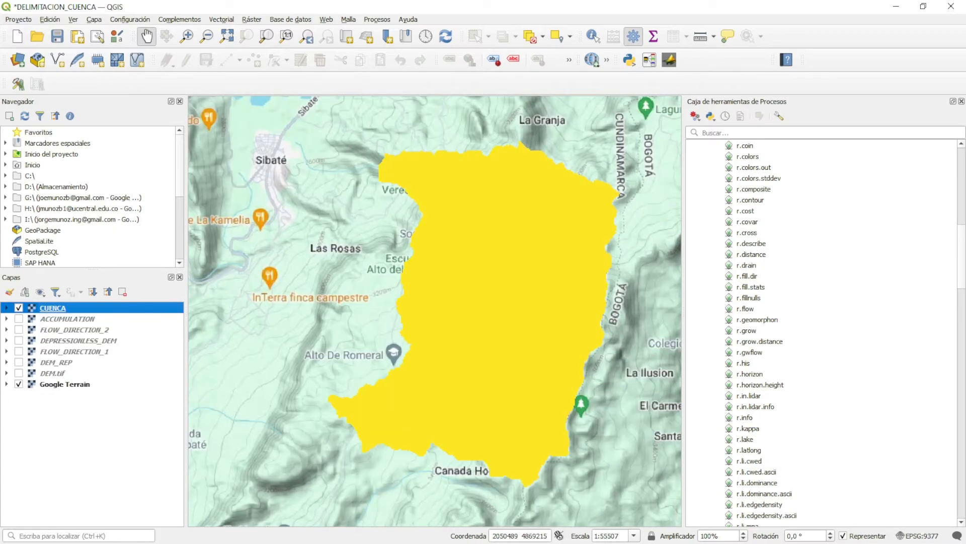
Step: Look for the raster-to-vector conversion tool among the raster tools and fit the map back to CUENCA
scroll(750, 319, down, 15)
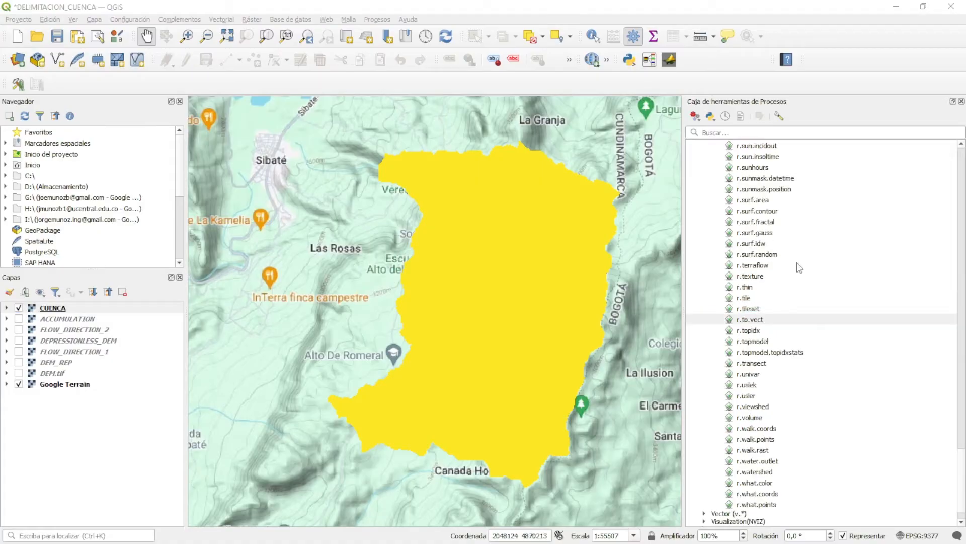
click(248, 19)
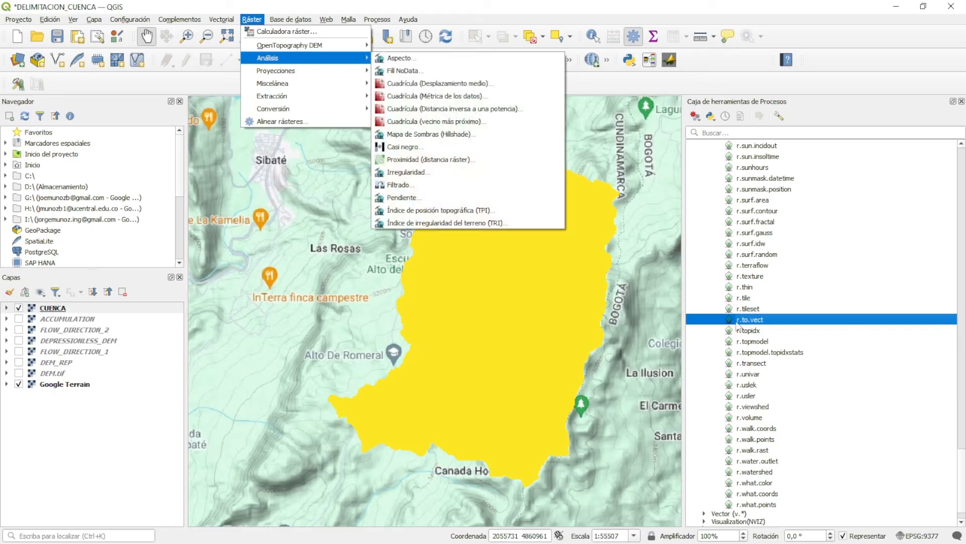
click(759, 322)
scroll(775, 325, up, 17)
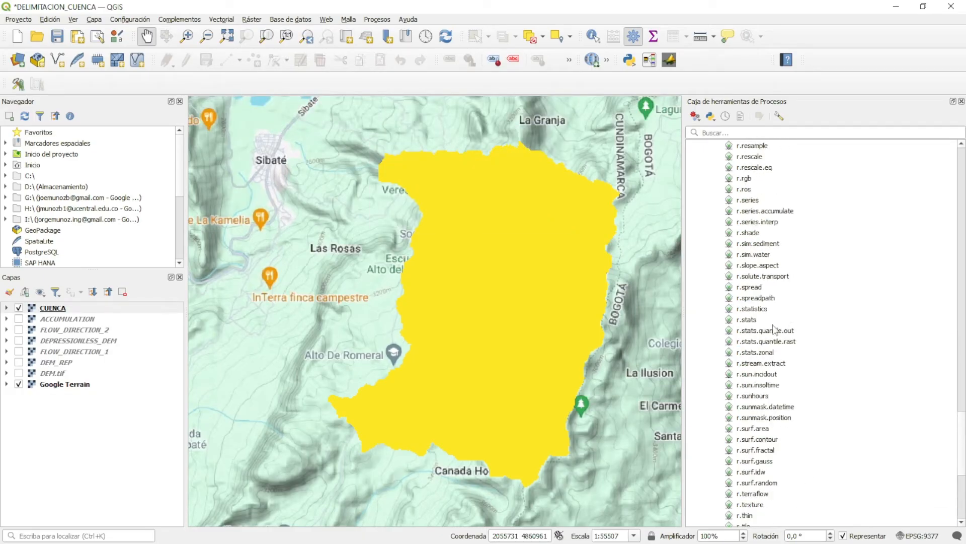
scroll(775, 332, up, 5)
scroll(569, 332, down, 5)
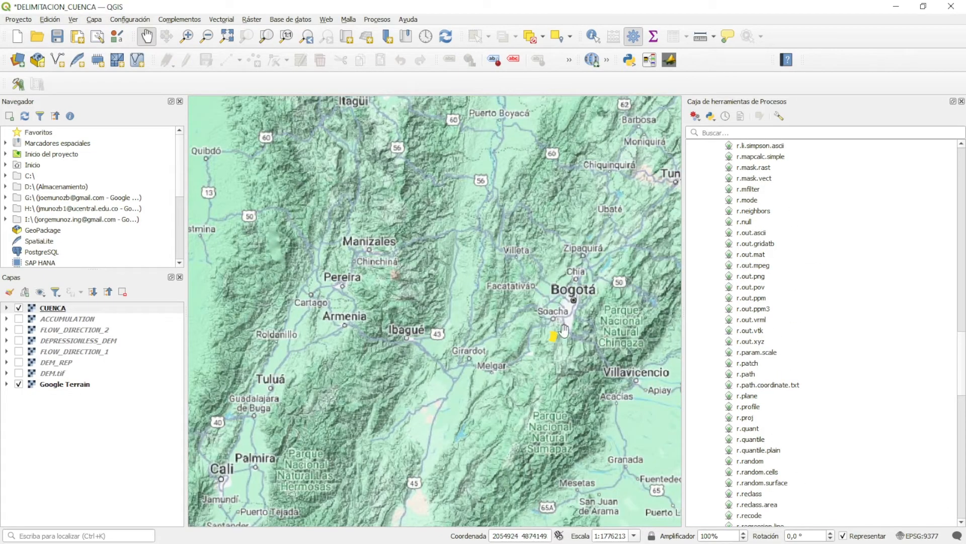
right_click(47, 313)
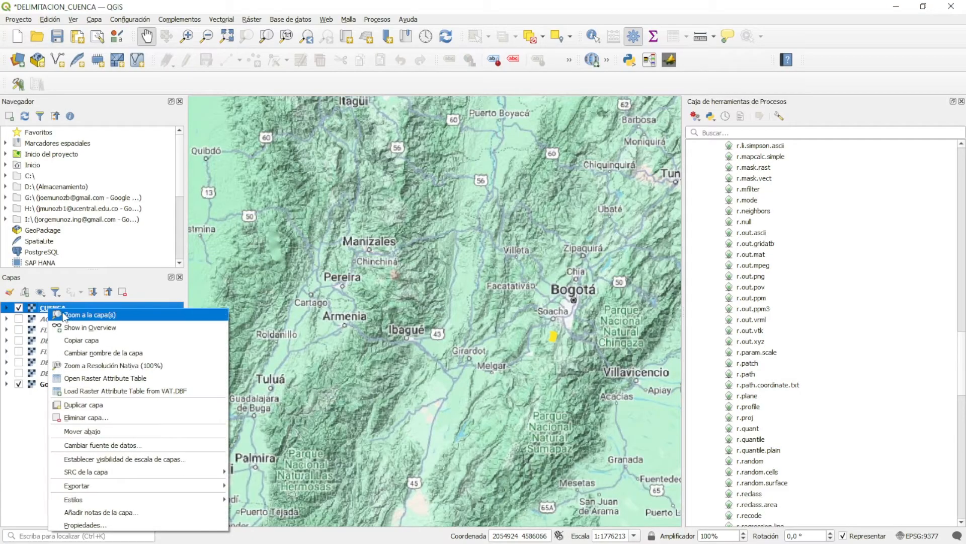
click(67, 316)
Step: Start the GRASS r.to.vect tool with the CUENCA basin in view
scroll(807, 375, down, 15)
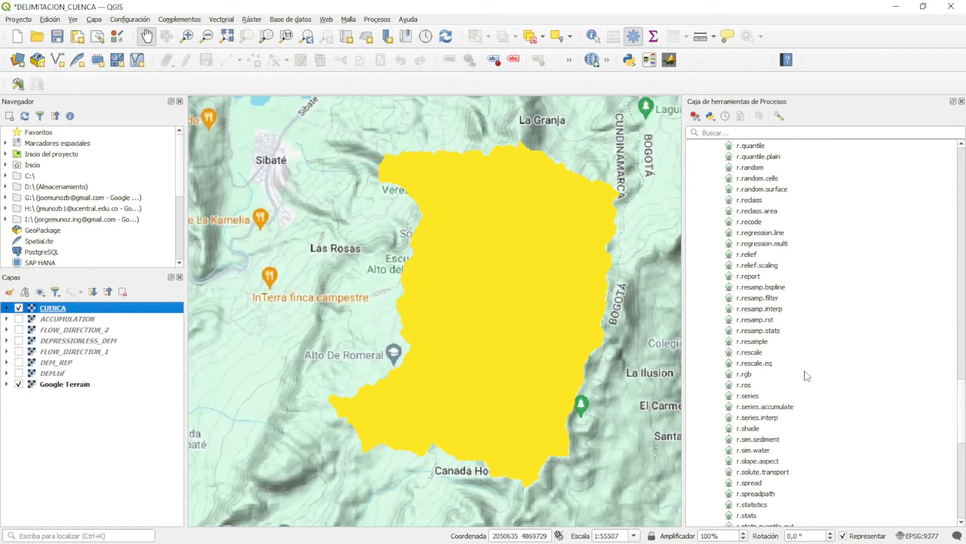
scroll(785, 372, down, 4)
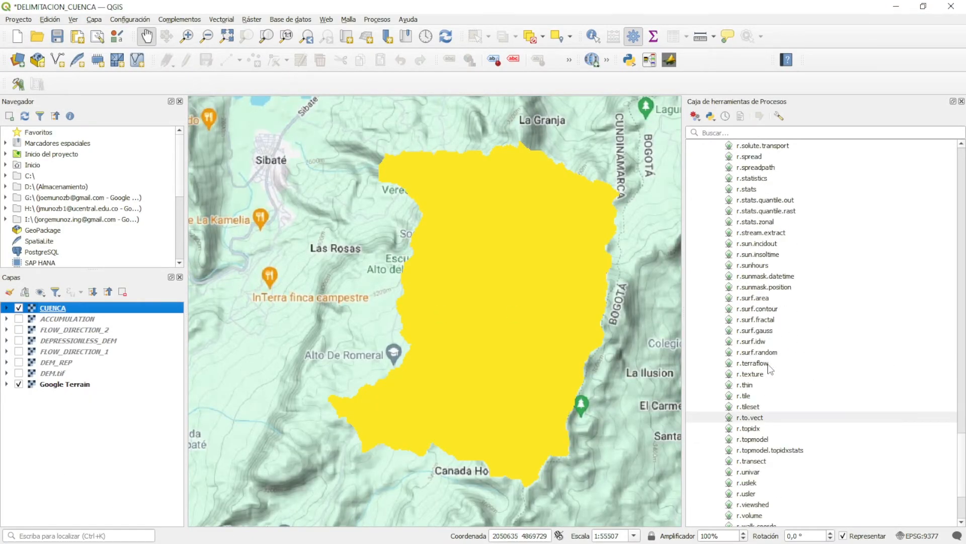
click(750, 418)
scroll(831, 391, down, 2)
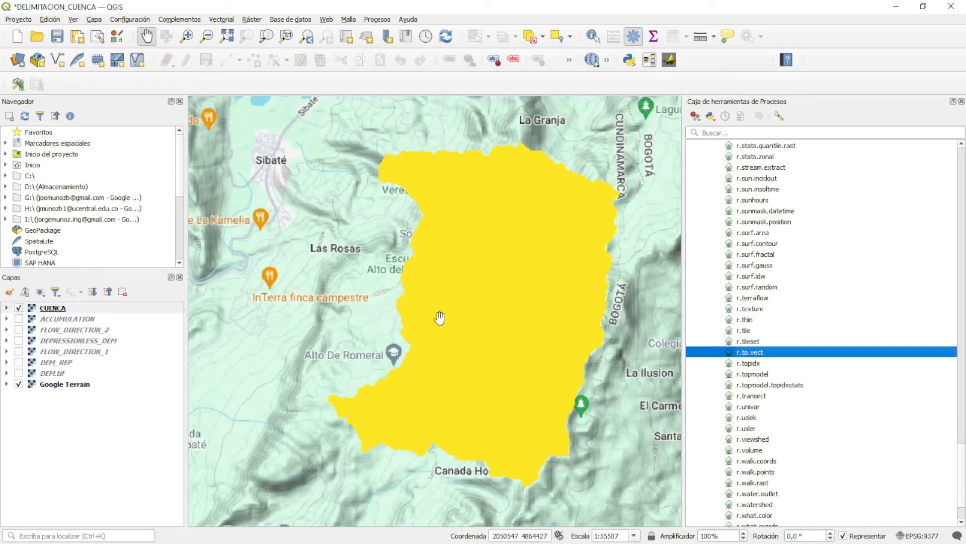
drag(422, 297, 379, 285)
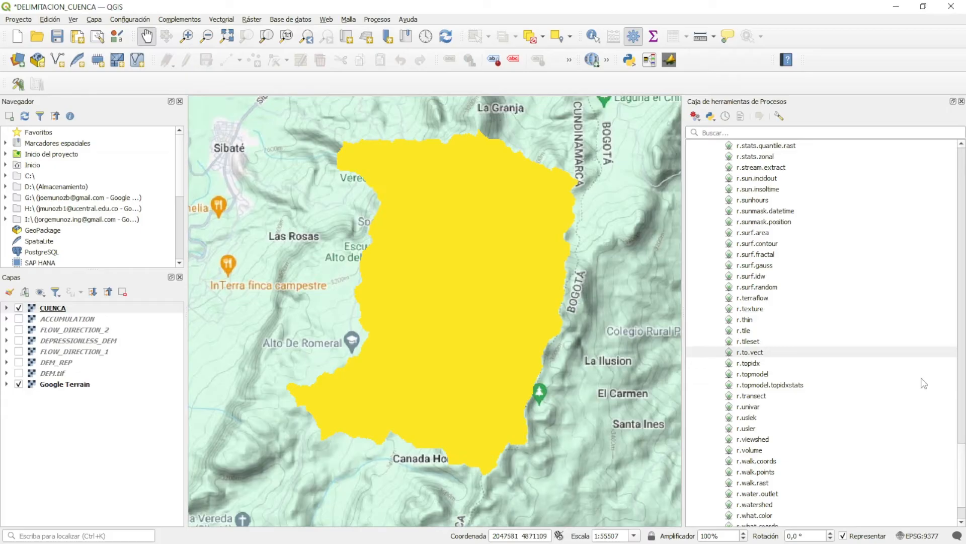
double_click(749, 353)
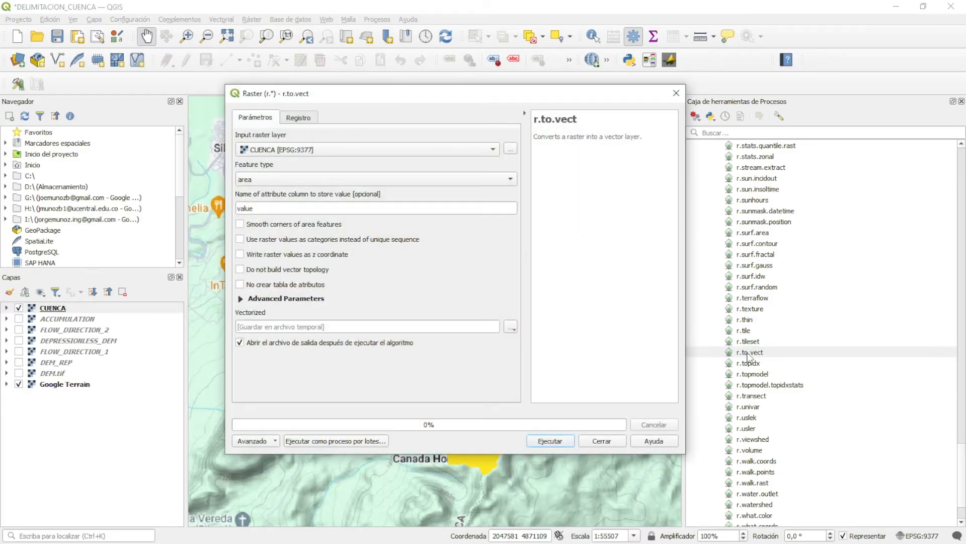
Step: Configure r.to.vect with CUENCA as input raster, area as feature type, and smooth corners of area features enabled
click(314, 157)
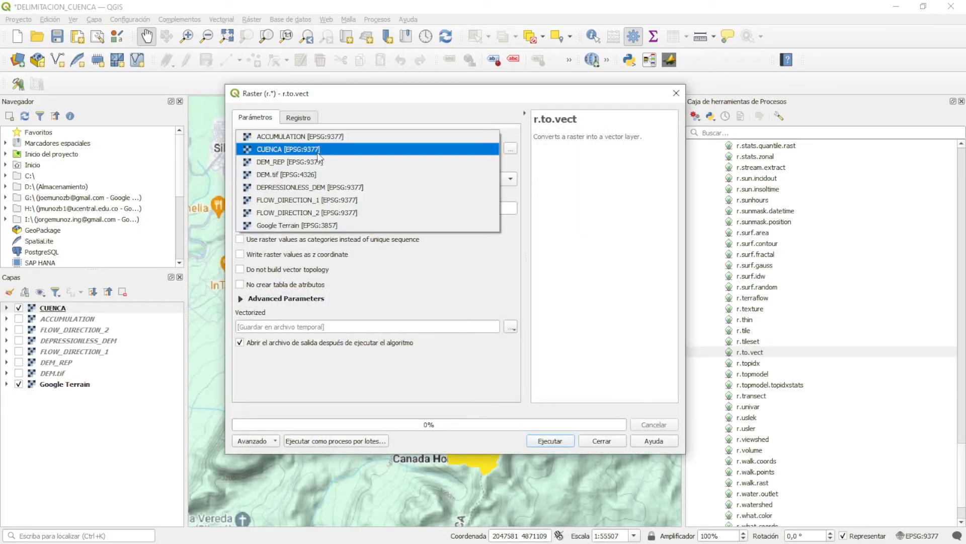
click(332, 151)
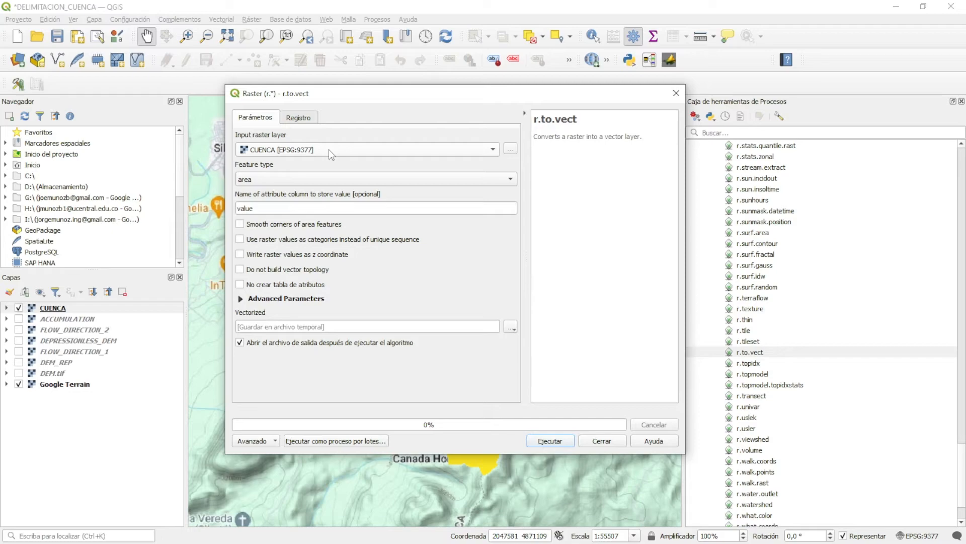
click(265, 182)
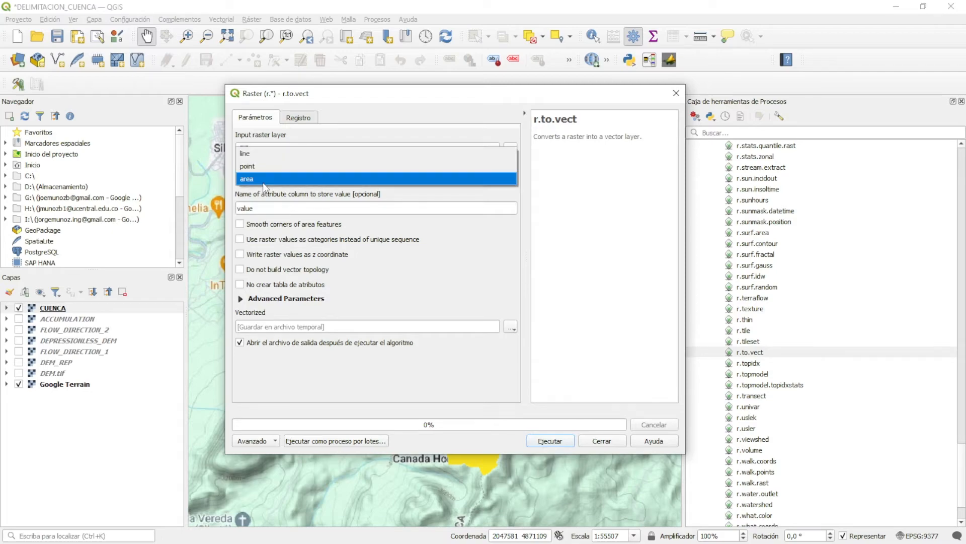
click(253, 178)
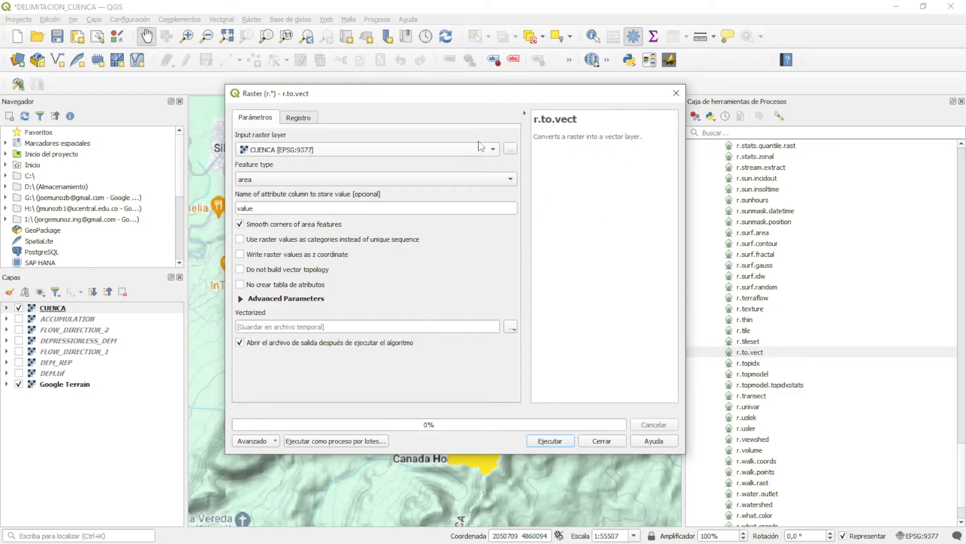
Step: Examine the stepped cell edges along the boundary of the CUENCA raster, keeping the r.to.vect dialog out of the way
scroll(486, 471, up, 1)
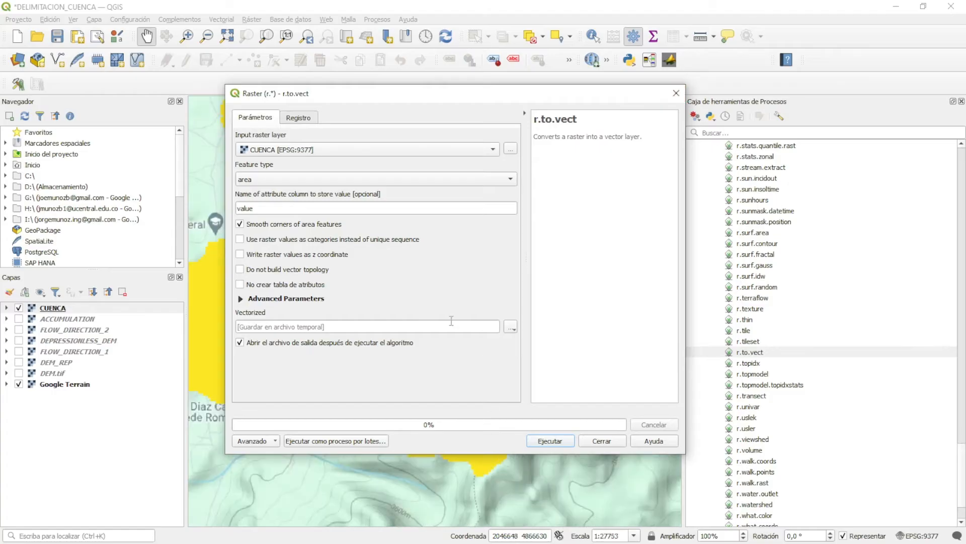
drag(369, 100, 565, 59)
scroll(252, 218, up, 4)
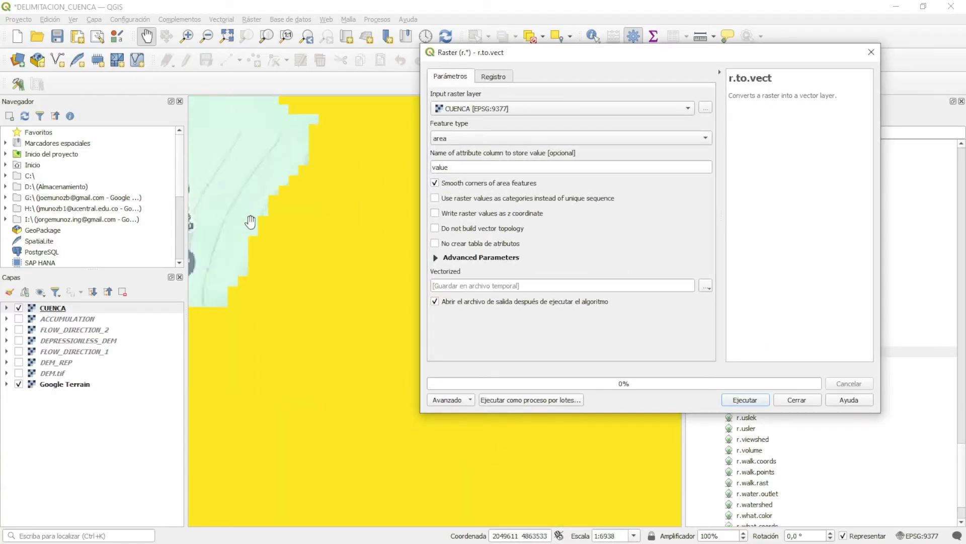
scroll(287, 205, down, 2)
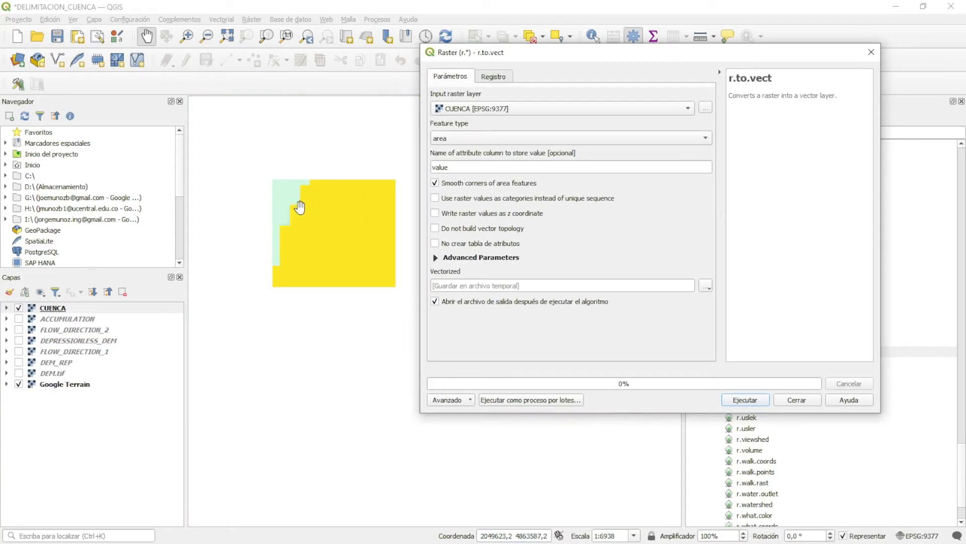
drag(337, 166, 282, 256)
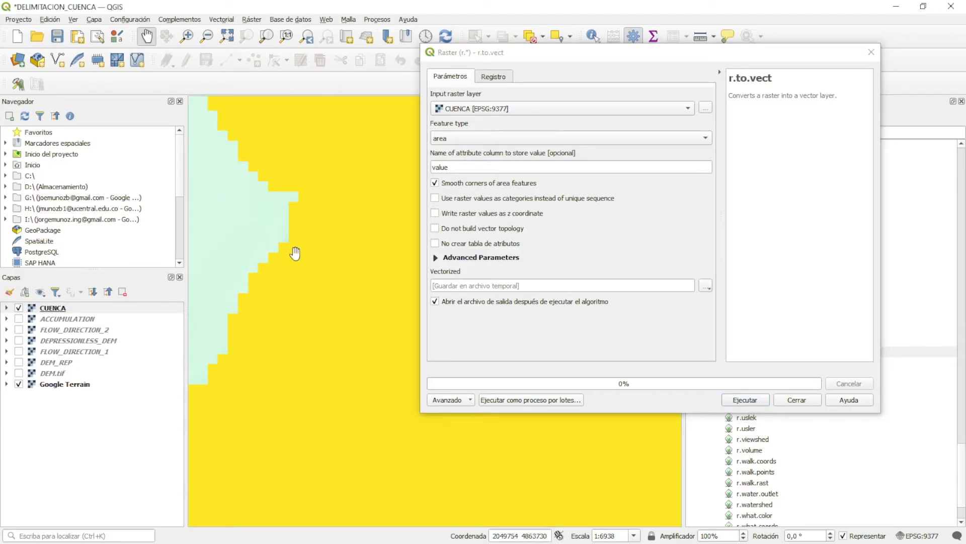
drag(273, 181, 291, 253)
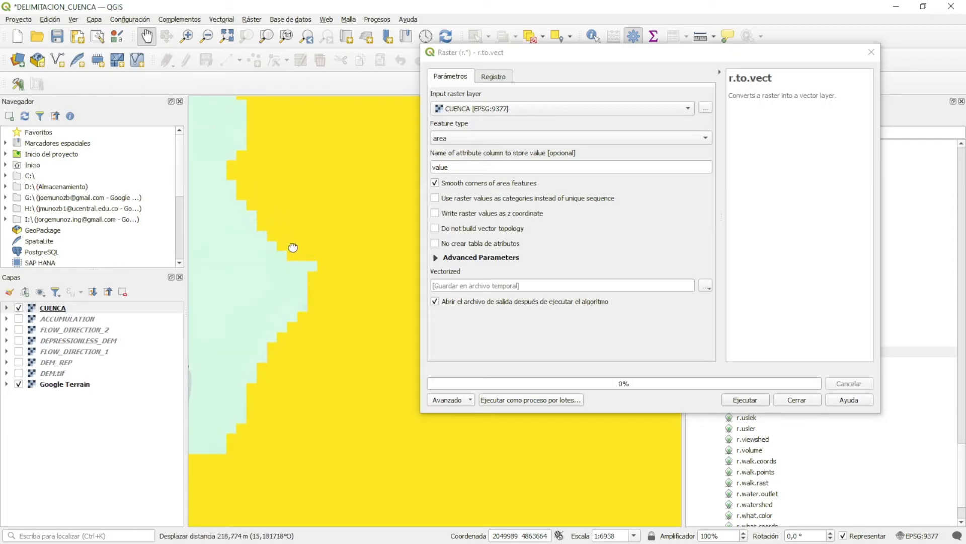
scroll(236, 202, down, 1)
scroll(247, 220, up, 1)
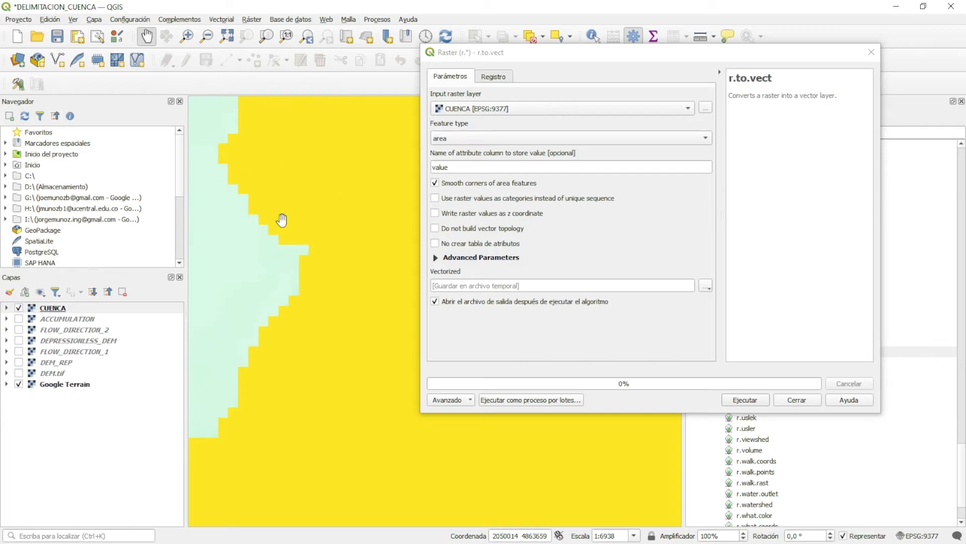
drag(230, 359, 325, 263)
scroll(227, 363, down, 1)
drag(238, 371, 386, 258)
scroll(351, 279, down, 1)
drag(381, 424, 271, 423)
drag(568, 449, 401, 463)
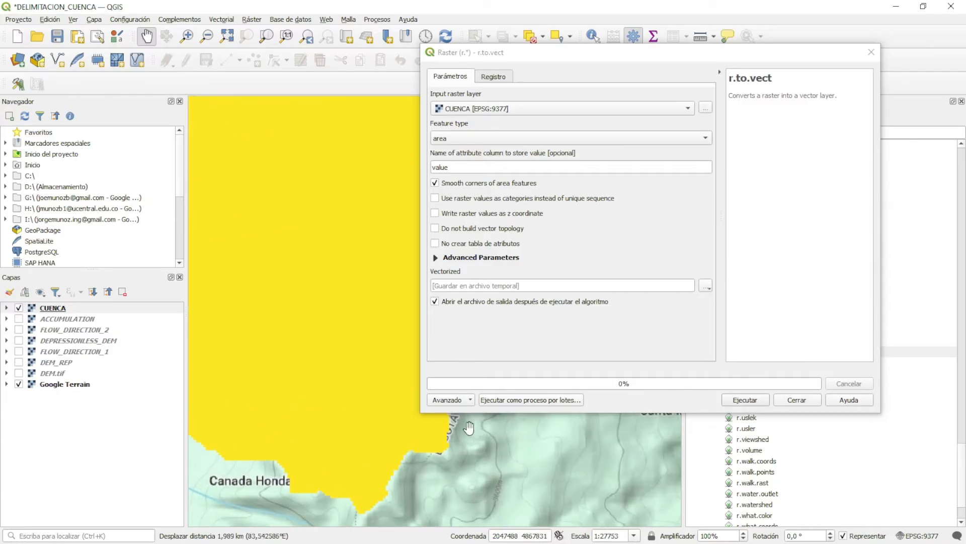
Step: Set the vectorized output to D:/DELIMITACION_CUENCA/DIVISORIA_CUENCA.shp, run r.to.vect and close the tool
drag(467, 428, 392, 478)
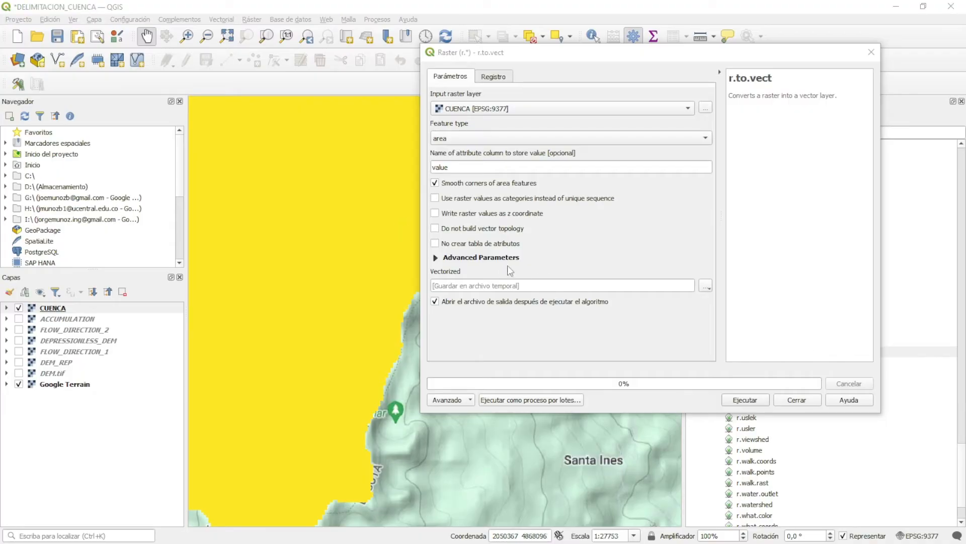
drag(503, 64, 401, 47)
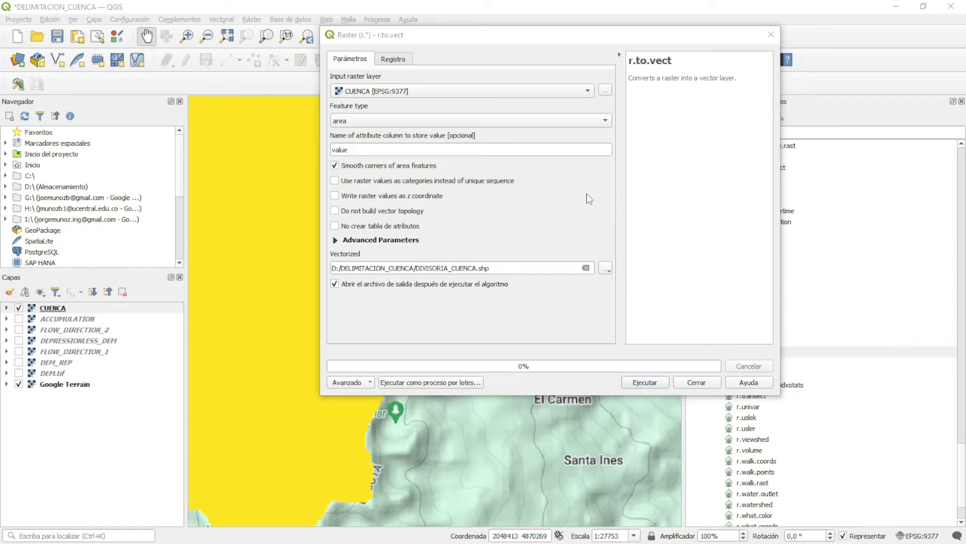
click(605, 268)
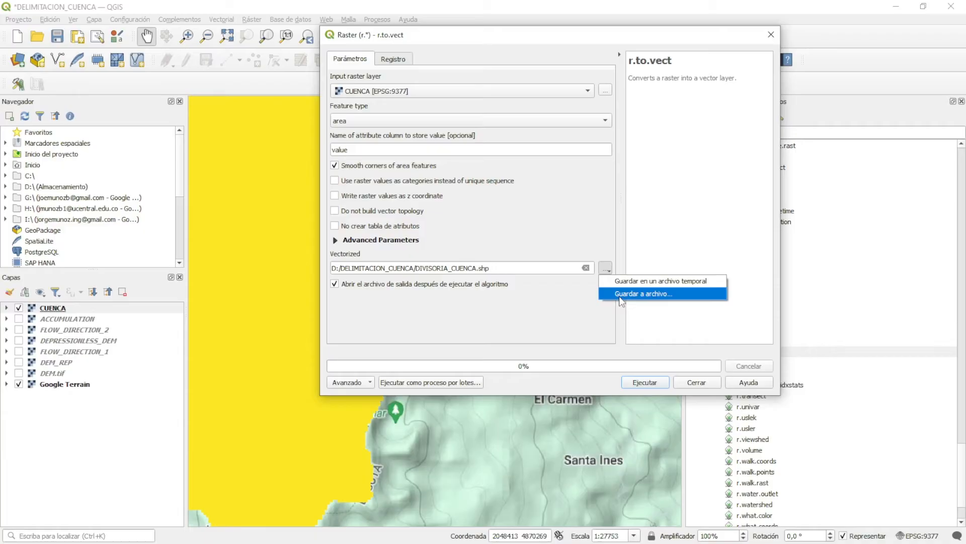
click(530, 319)
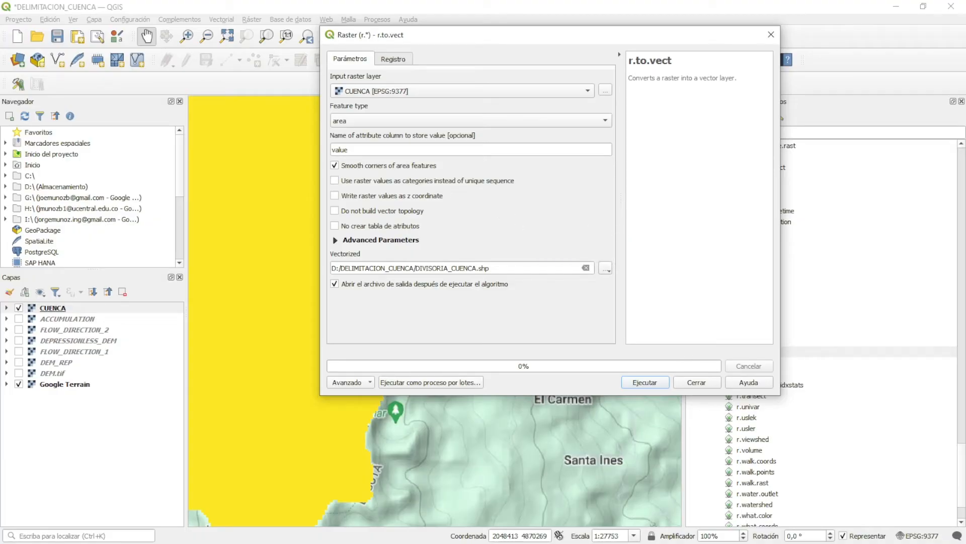
click(648, 383)
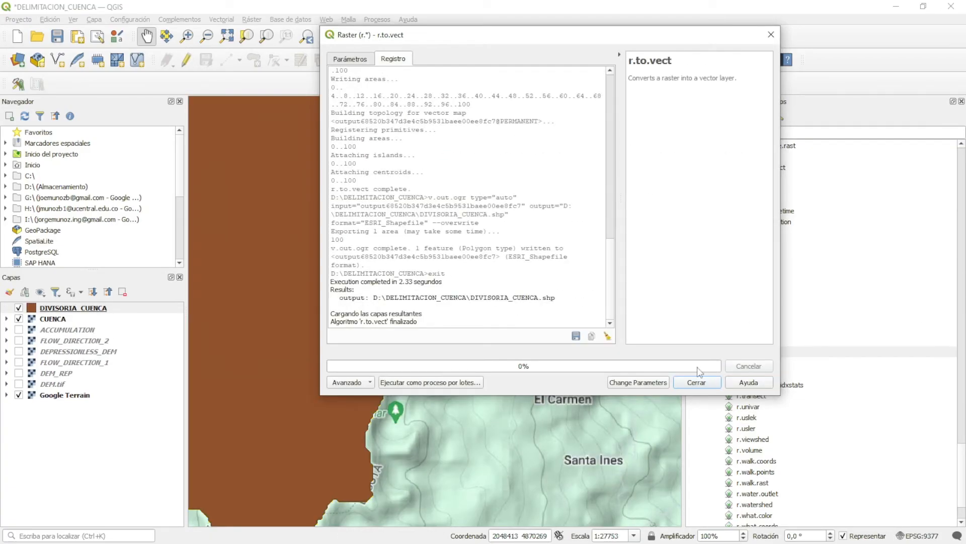
click(701, 382)
Step: Examine the smoothed boundary of the DIVISORIA_CUENCA polygon against the CUENCA raster cells along the basin's western edge and southwestern tip
scroll(382, 247, down, 2)
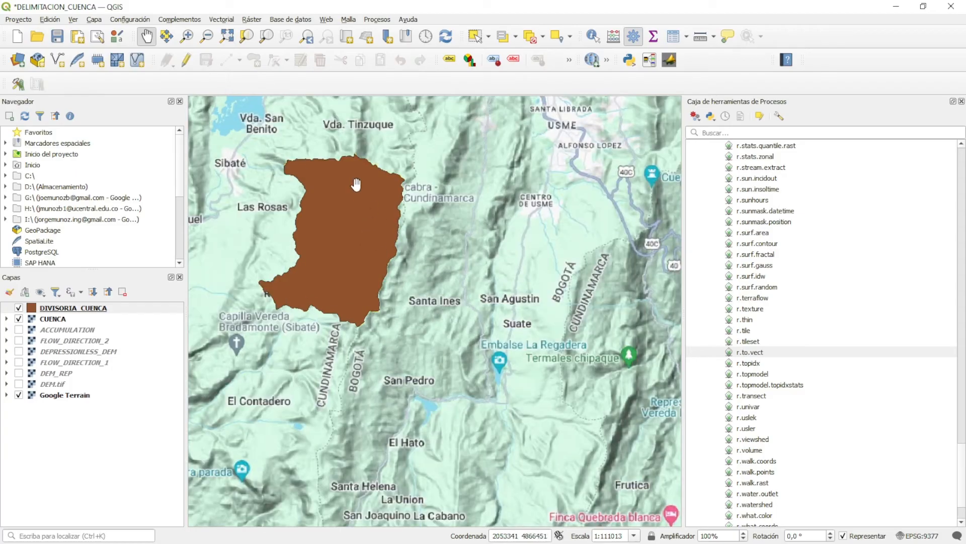
drag(360, 190, 333, 180)
scroll(341, 199, up, 2)
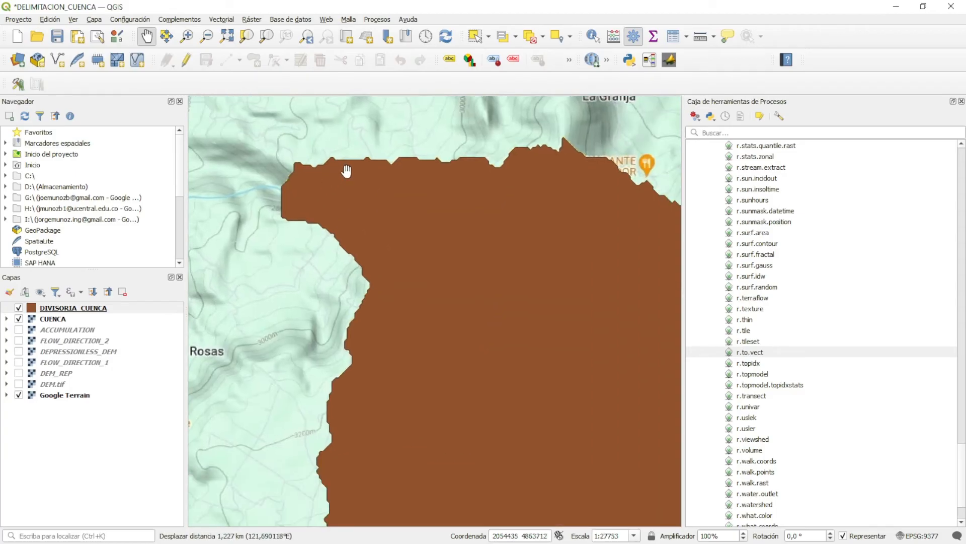
scroll(350, 344, up, 2)
scroll(313, 330, up, 2)
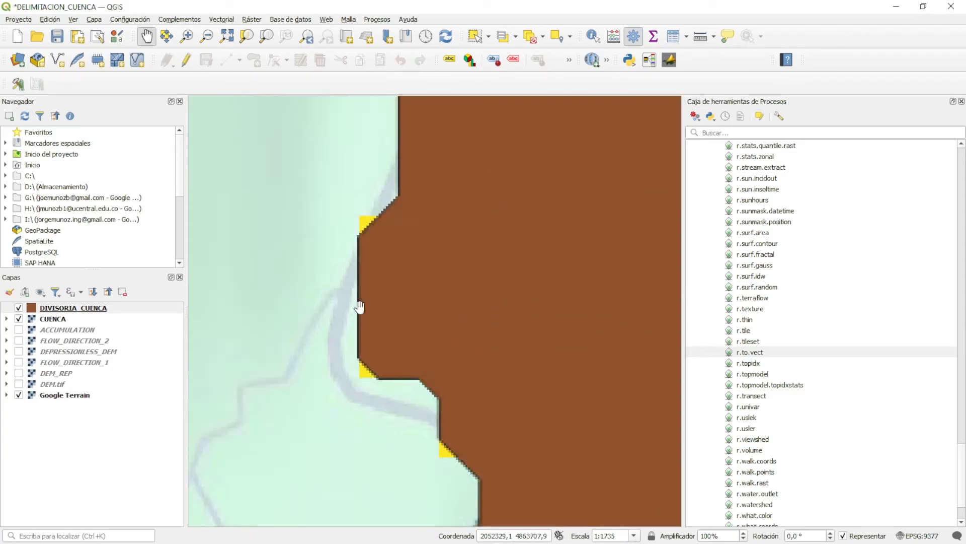
drag(348, 324, 341, 133)
scroll(452, 275, down, 2)
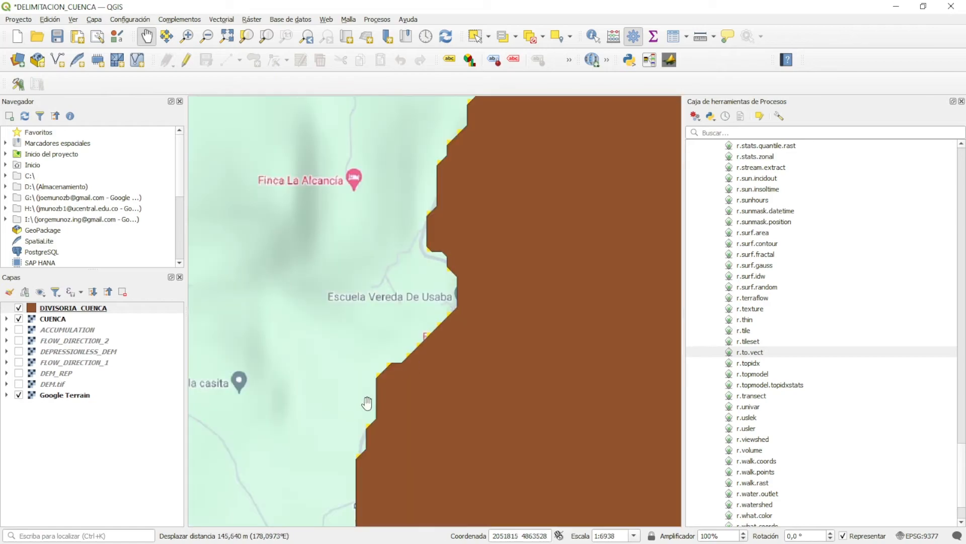
drag(367, 403, 437, 295)
scroll(471, 255, up, 2)
scroll(464, 266, down, 4)
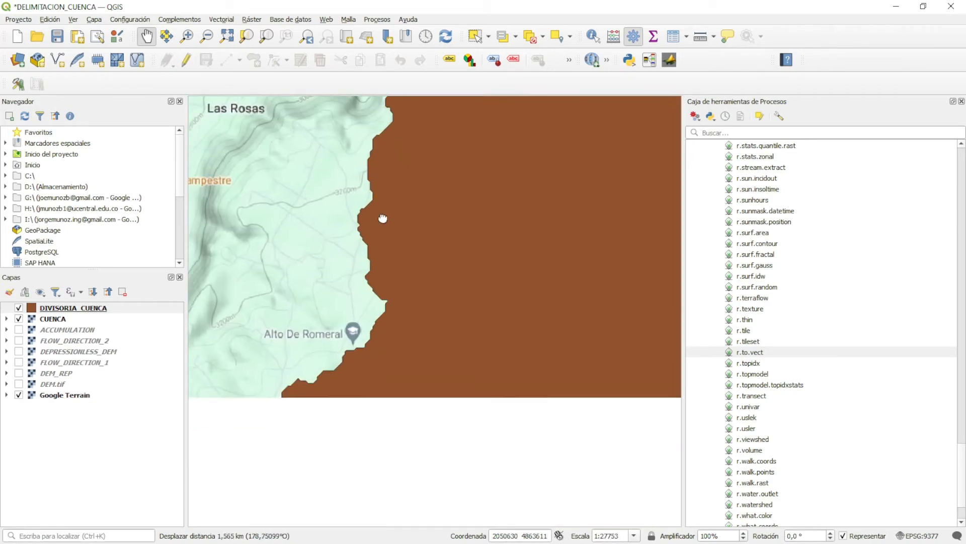
drag(383, 219, 393, 180)
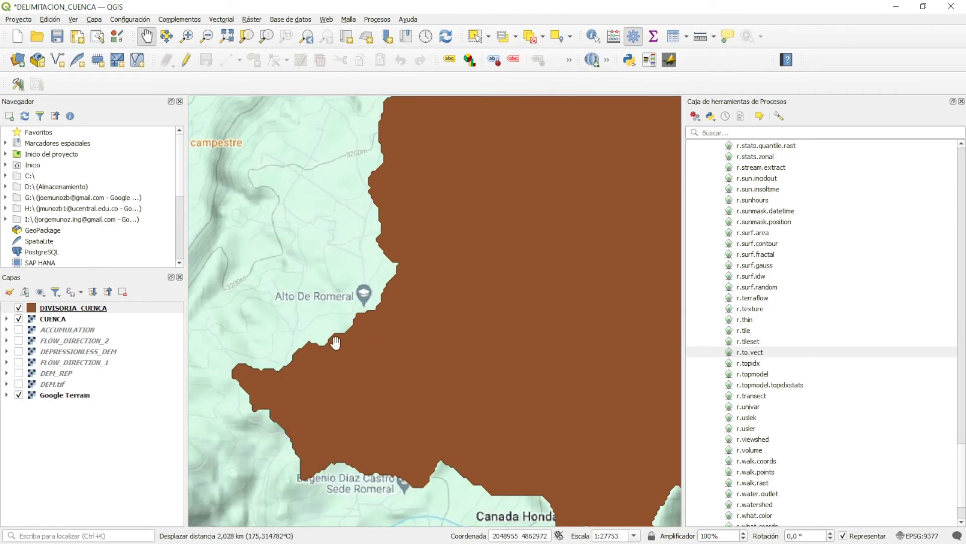
scroll(334, 341, up, 2)
drag(240, 343, 429, 223)
drag(383, 267, 498, 183)
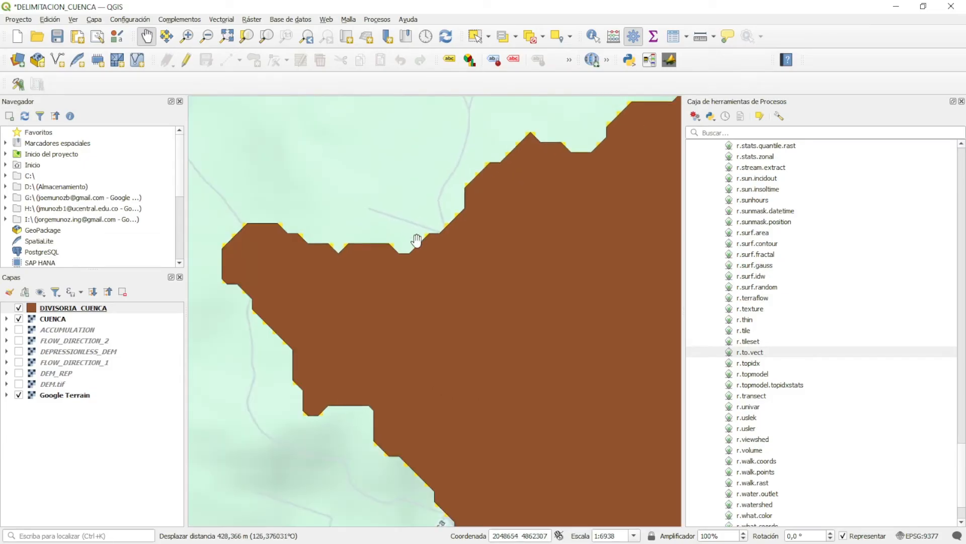
scroll(405, 245, up, 1)
scroll(467, 226, down, 1)
scroll(453, 228, down, 3)
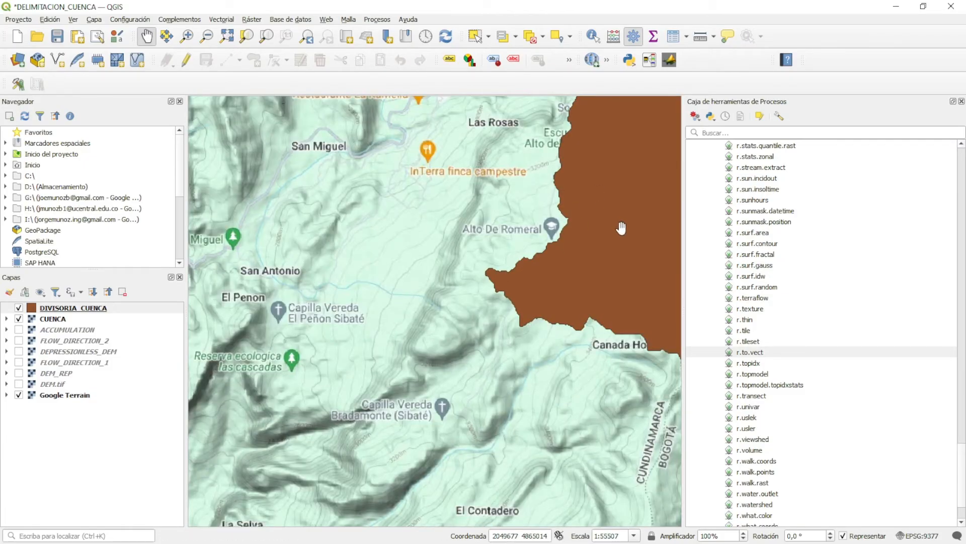
drag(535, 291, 284, 366)
scroll(443, 318, down, 1)
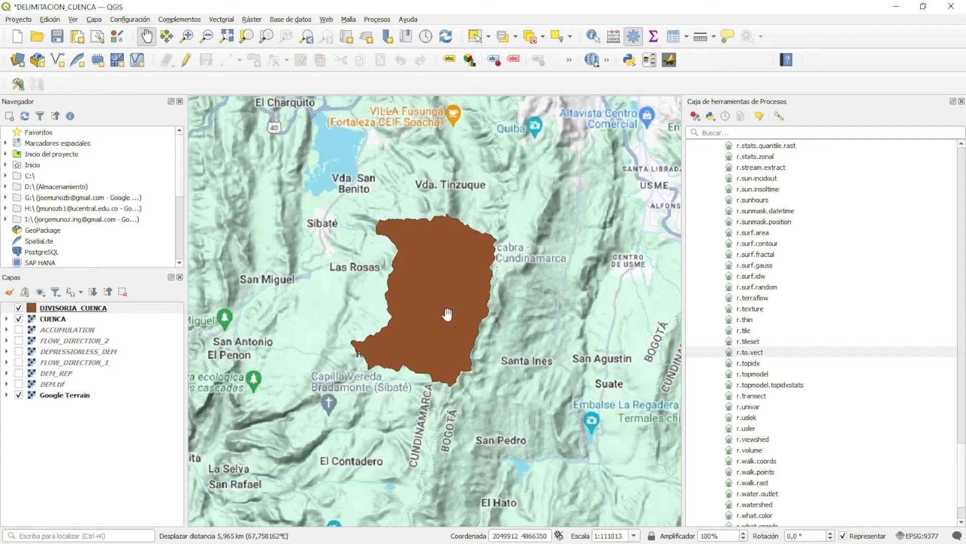
Step: Compare the CUENCA raster with the DIVISORIA_CUENCA polygon by switching their visibility, leaving only the polygon of the two shown
click(18, 319)
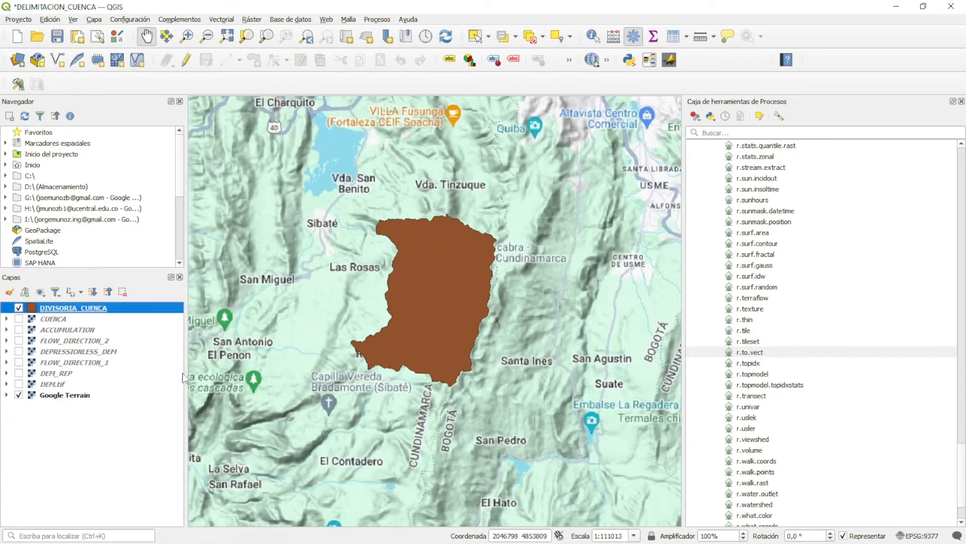
click(19, 307)
click(18, 319)
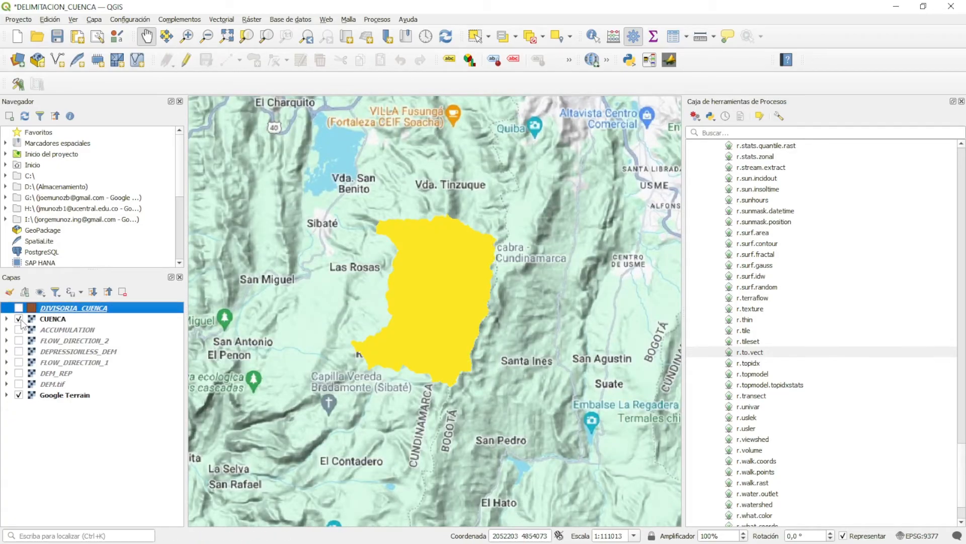
click(19, 319)
click(18, 308)
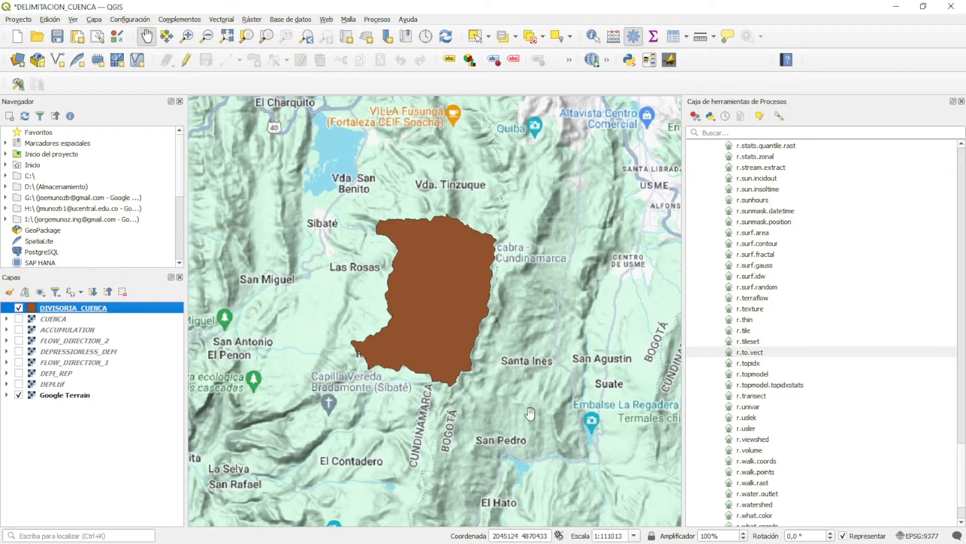
Step: Check the ACCUMULATION raster against the basin polygon, hide it again and display DEPRESSIONLESS_DEM beneath the polygon
click(18, 329)
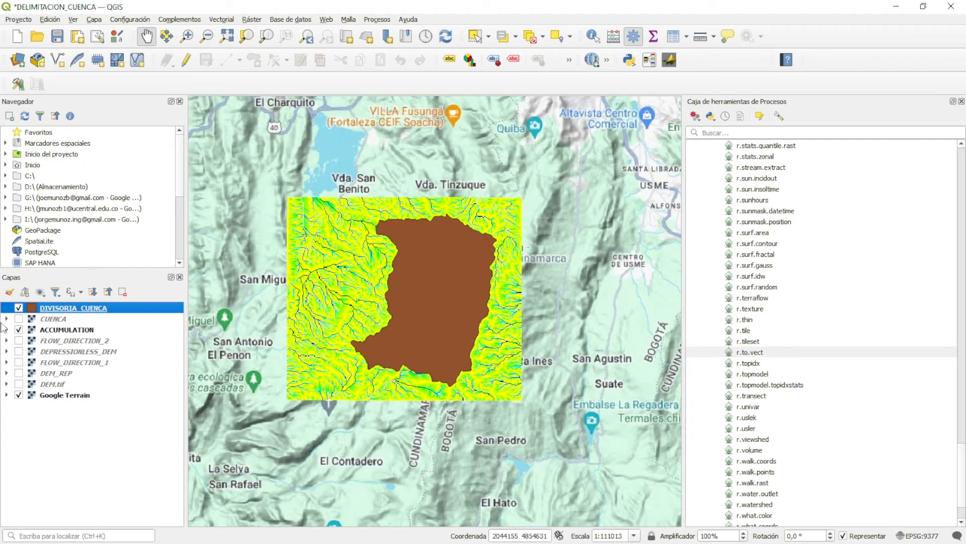
click(19, 330)
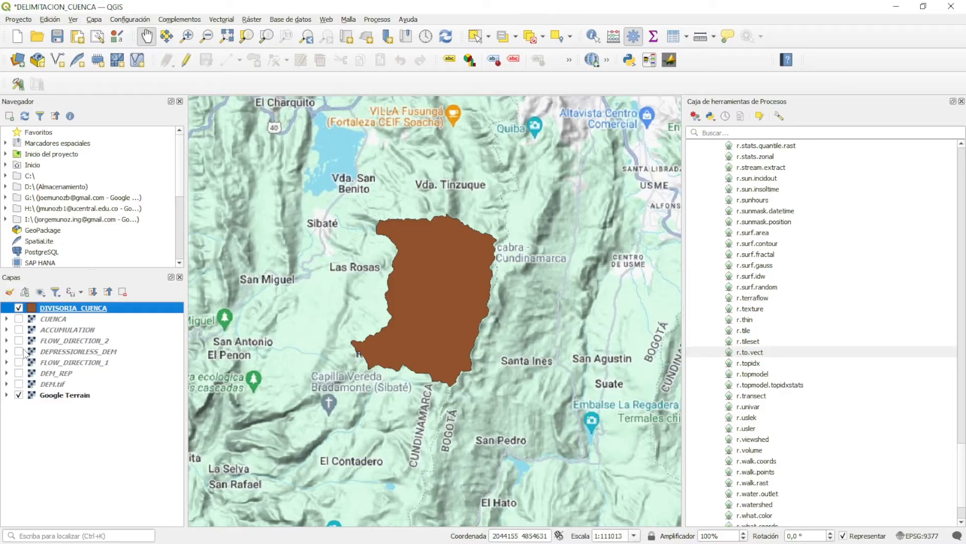
click(24, 352)
click(19, 352)
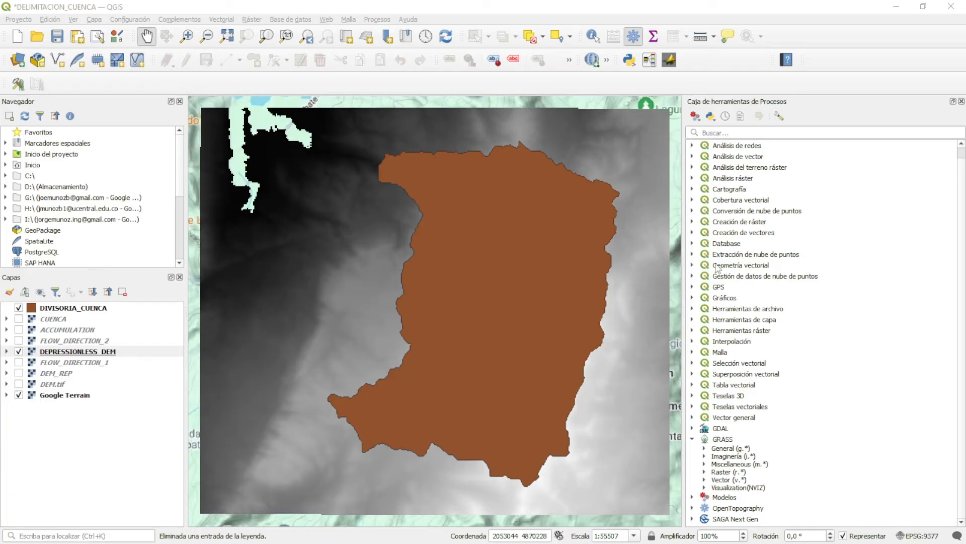
Step: Collapse the GRASS tool group and start the raster clip by mask layer tool for DEPRESSIONLESS_DEM
click(693, 439)
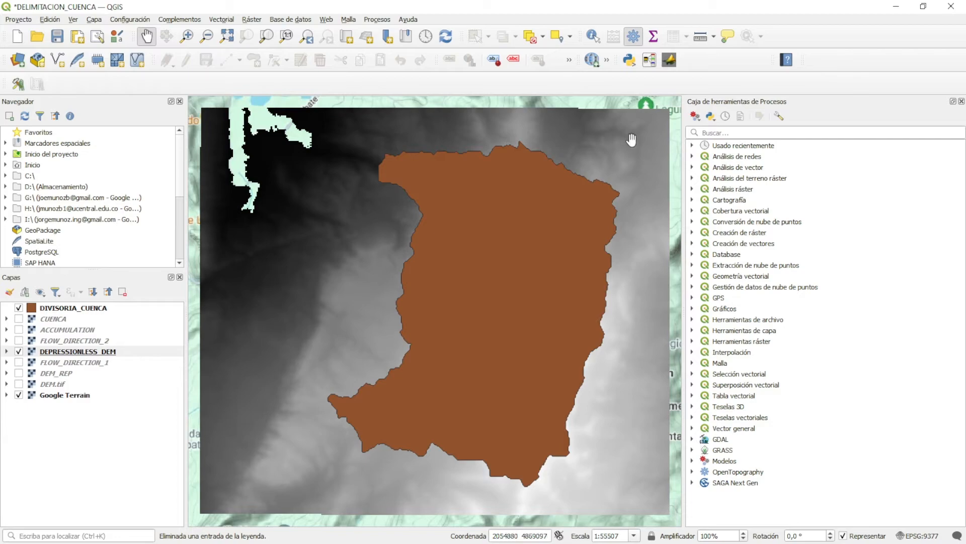
click(283, 21)
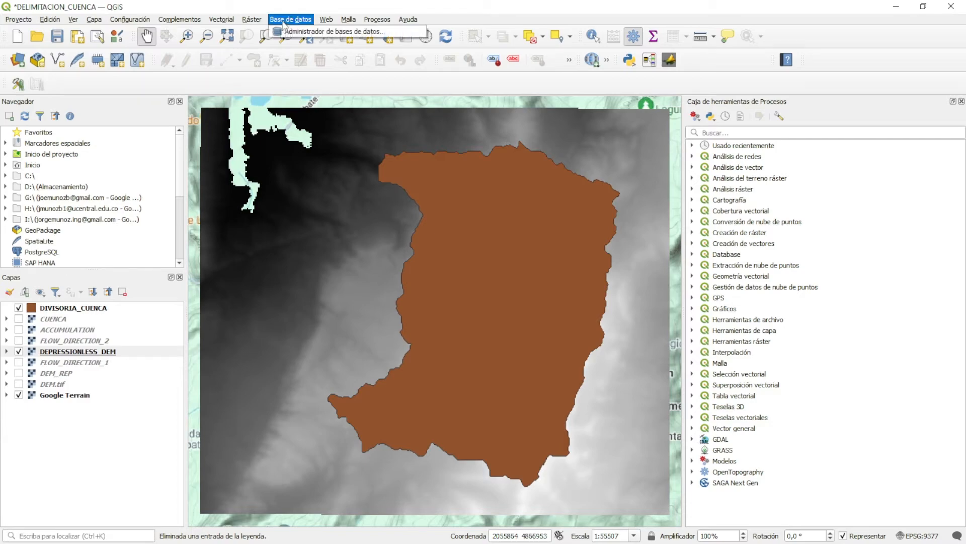
mouse_move(257, 22)
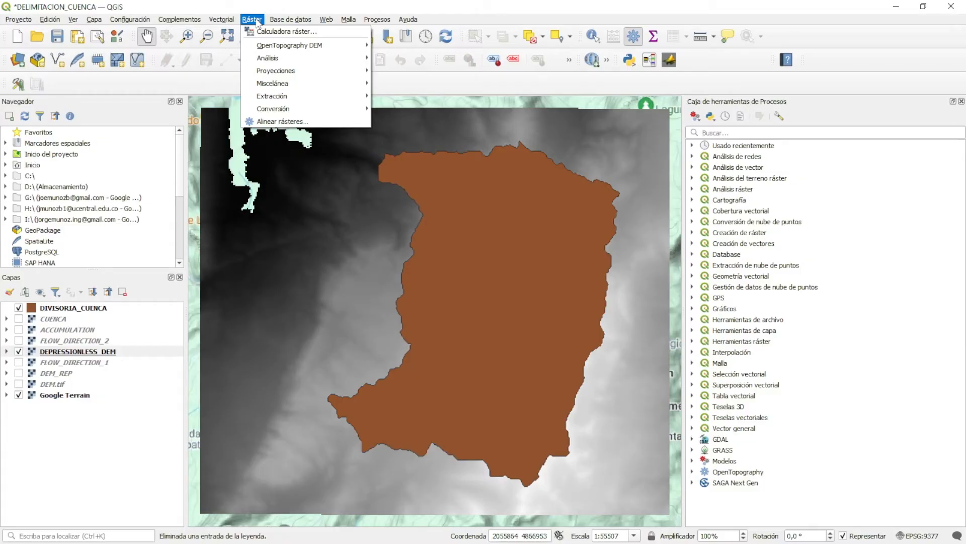
mouse_move(291, 84)
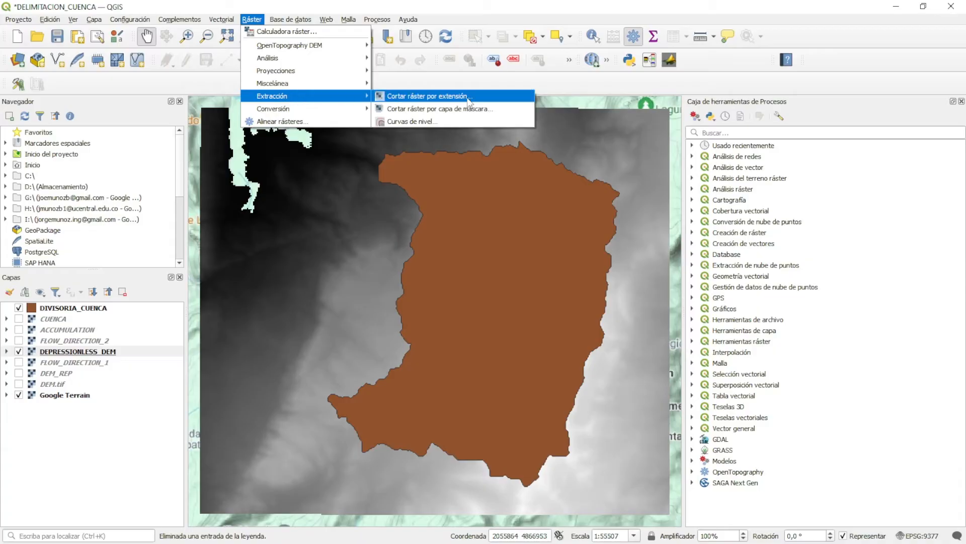
click(427, 110)
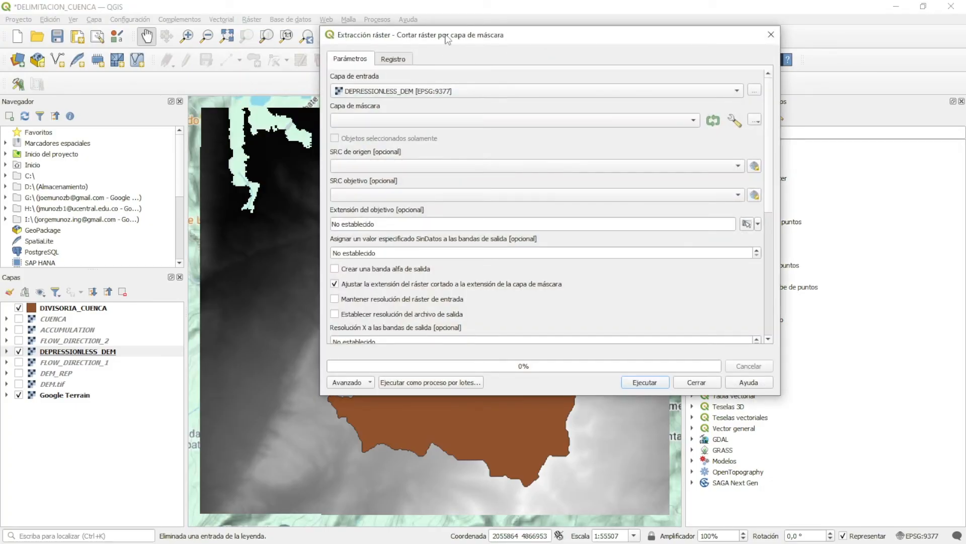
drag(447, 39, 357, 94)
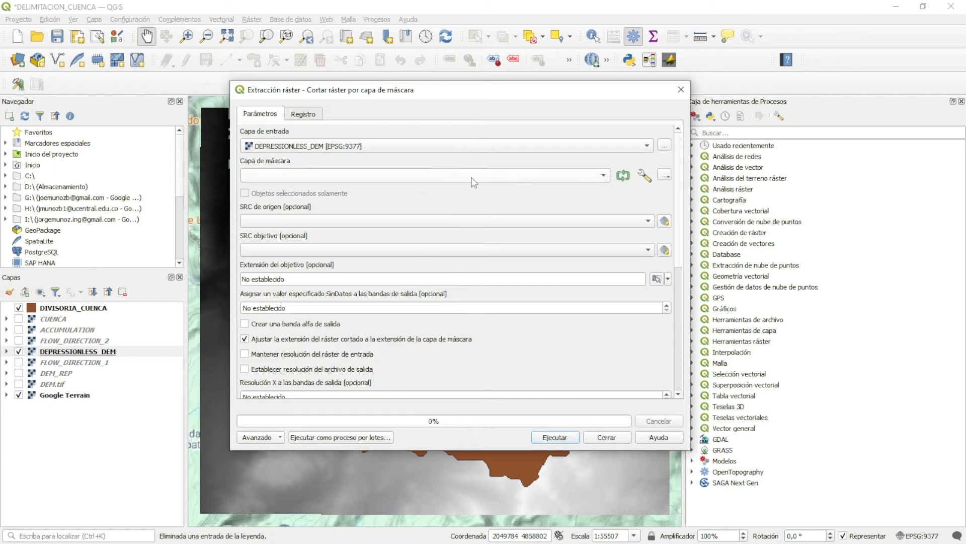
Step: Set DIVISORIA_CUENCA as the mask layer and EPSG:9377 MAGNA-SIRGAS 2018 / Origen-Nacional as both source and target CRS
click(295, 175)
click(302, 175)
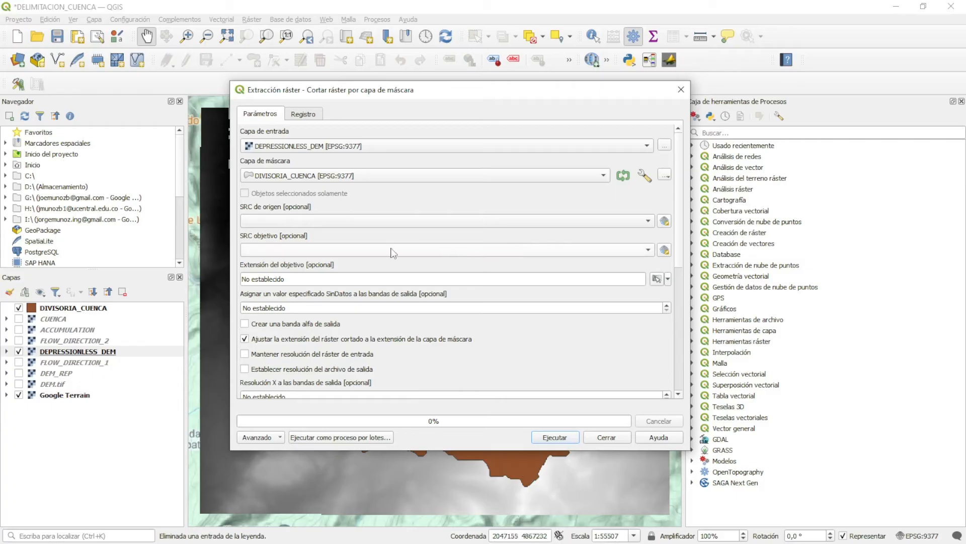
click(327, 221)
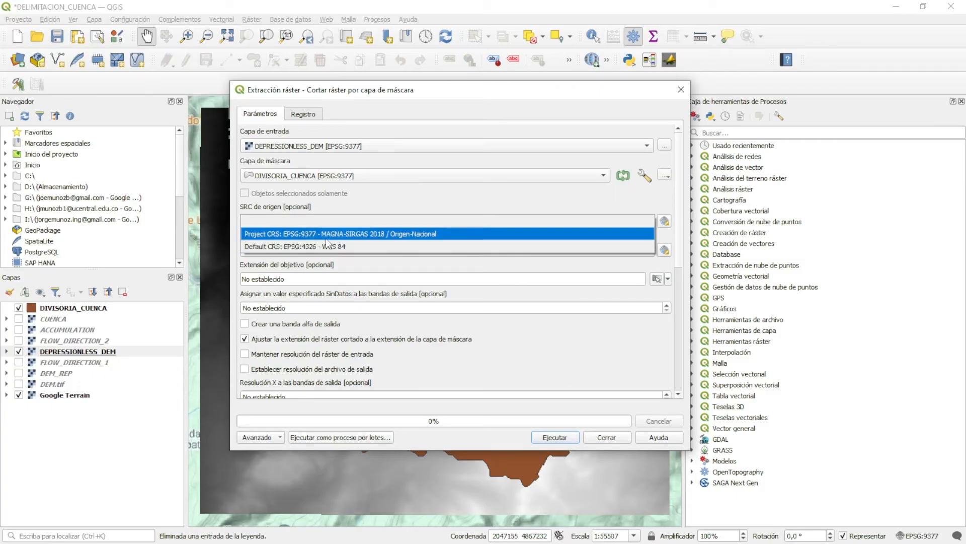
click(328, 234)
click(332, 254)
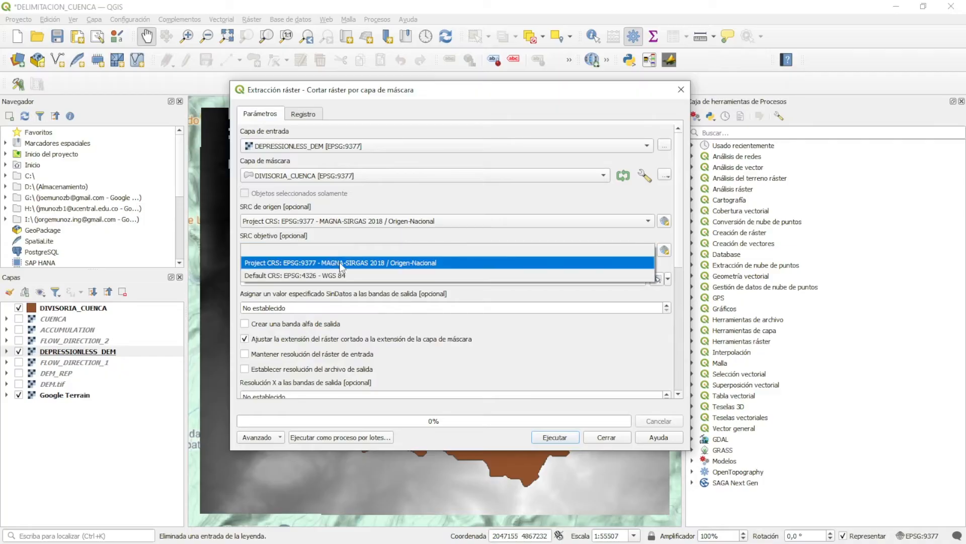
click(339, 263)
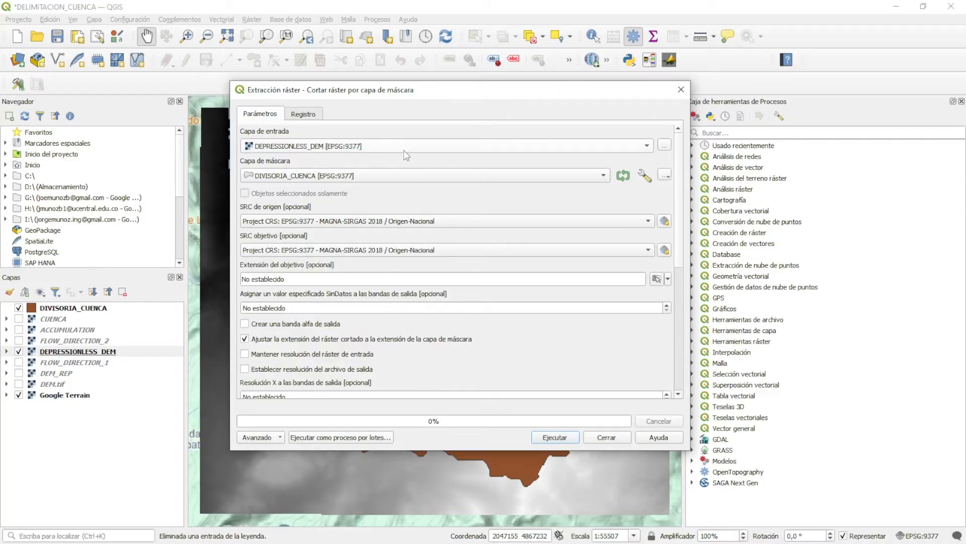
Step: Assign 0 as the NoData value for the output bands of the clipped raster
drag(404, 98, 492, 32)
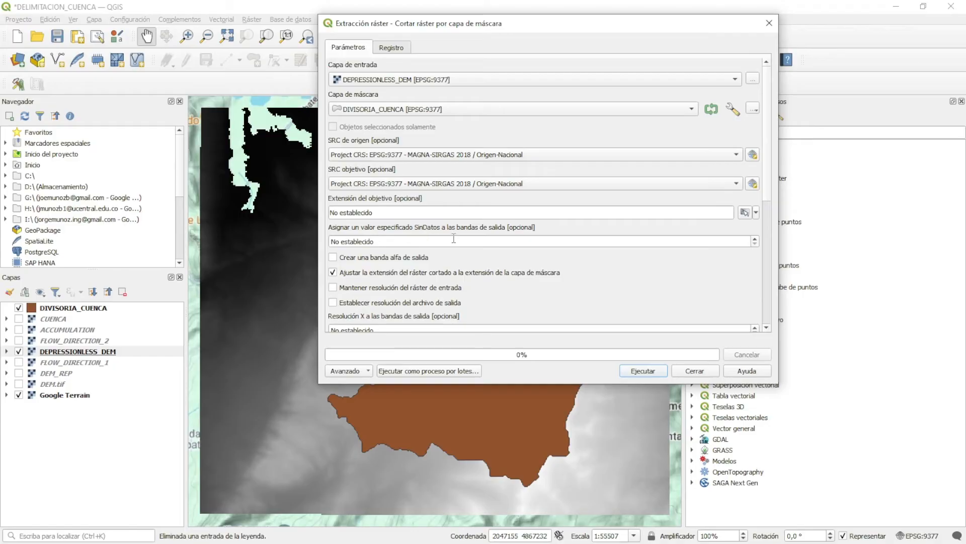
click(399, 242)
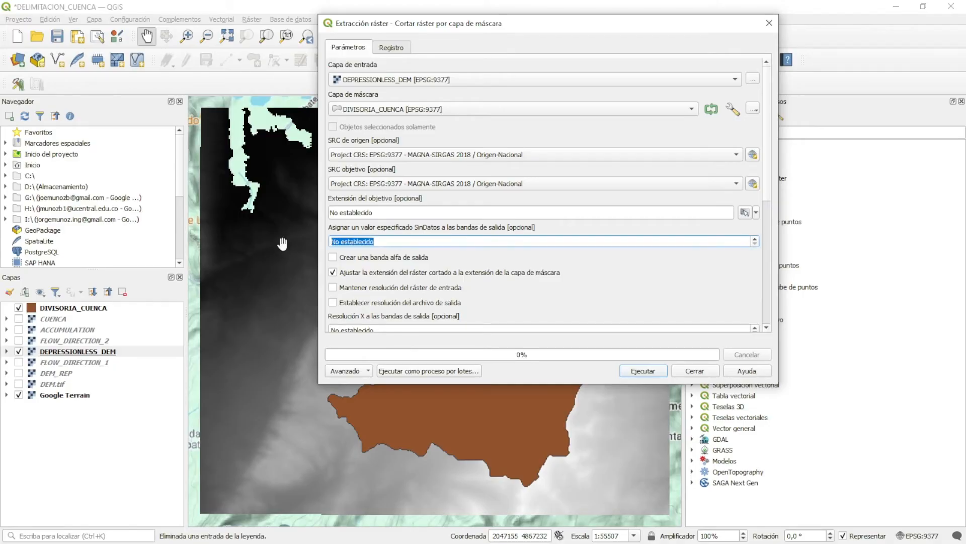
text(0)
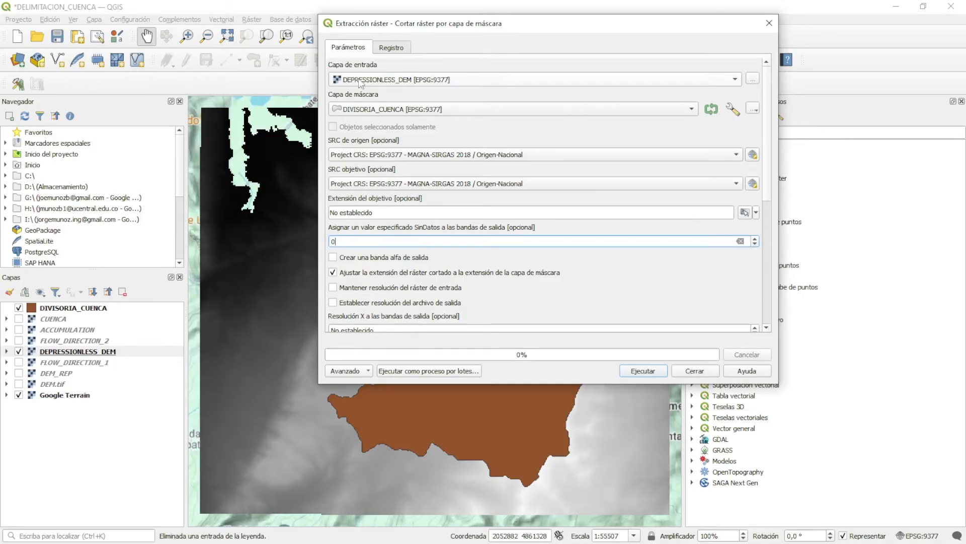
drag(394, 33, 965, 101)
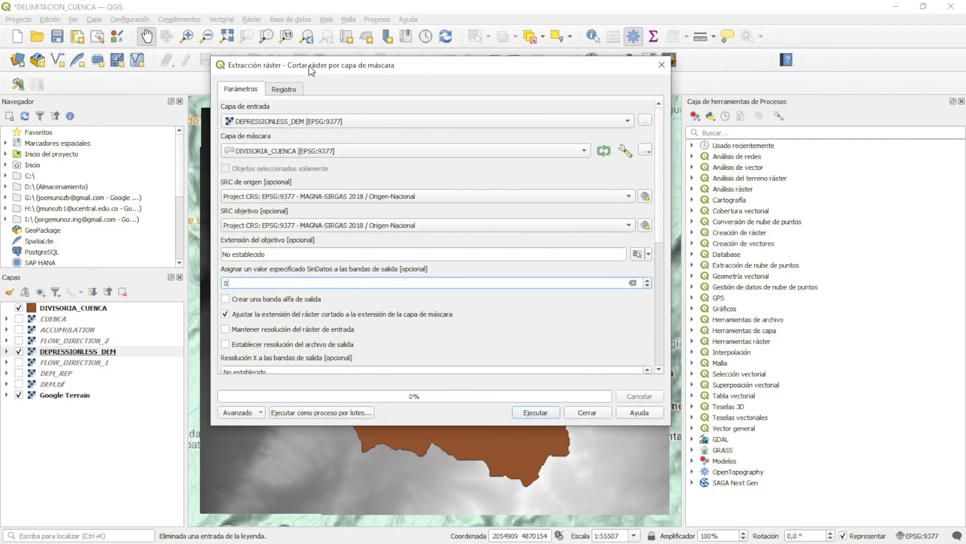
drag(304, 74, 332, 73)
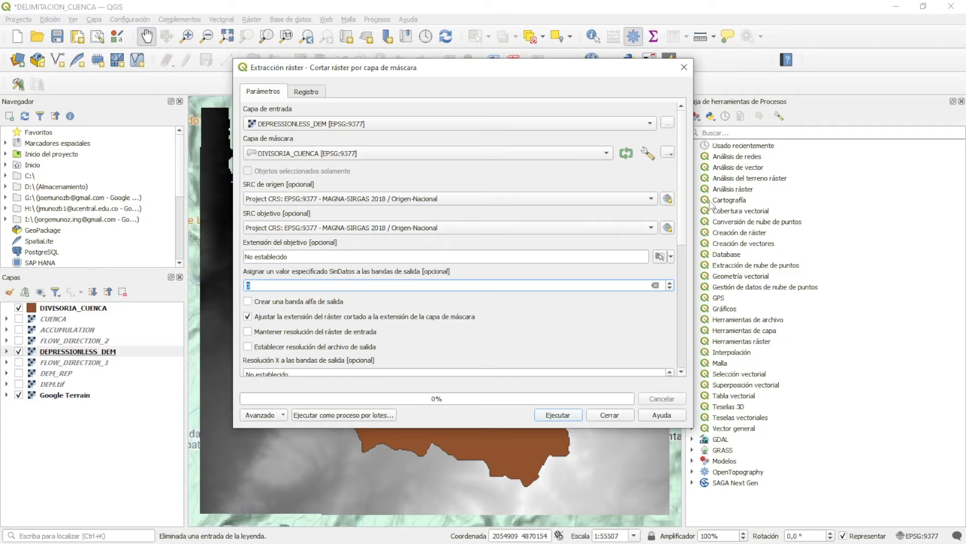
Step: Set the clip output to D:/DELIMITACION_CUENCA/DEM_CUENCA.tif, run the mask clip and close the tool
scroll(681, 248, down, 2)
scroll(680, 248, down, 6)
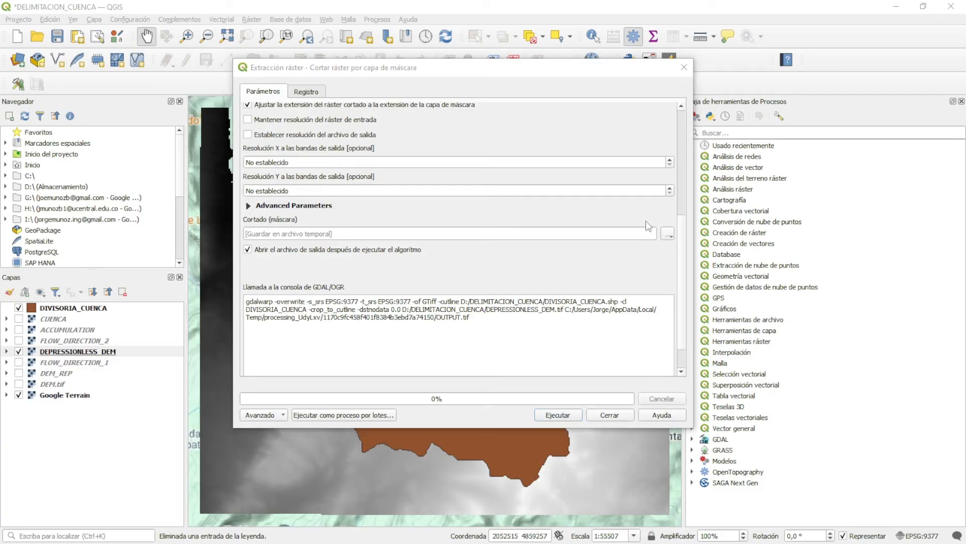
click(668, 234)
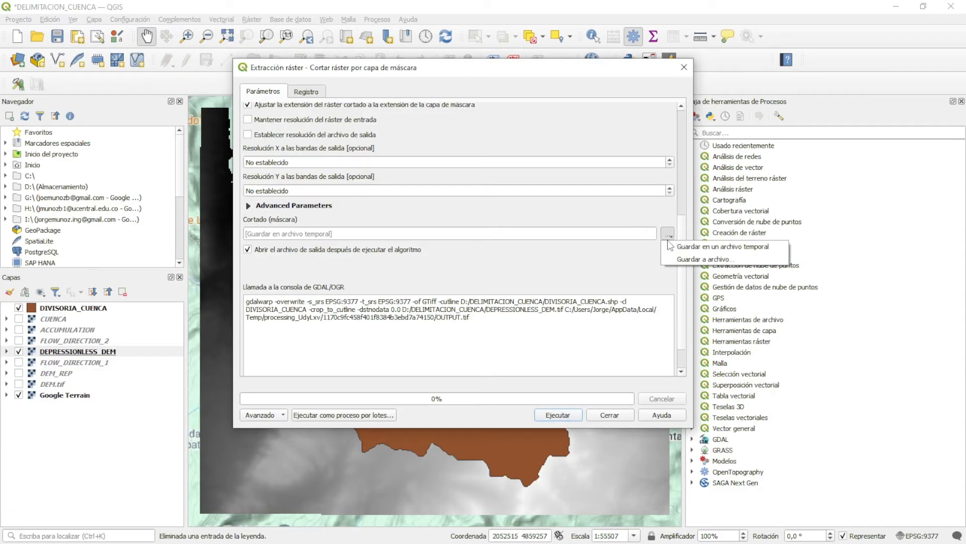
click(675, 260)
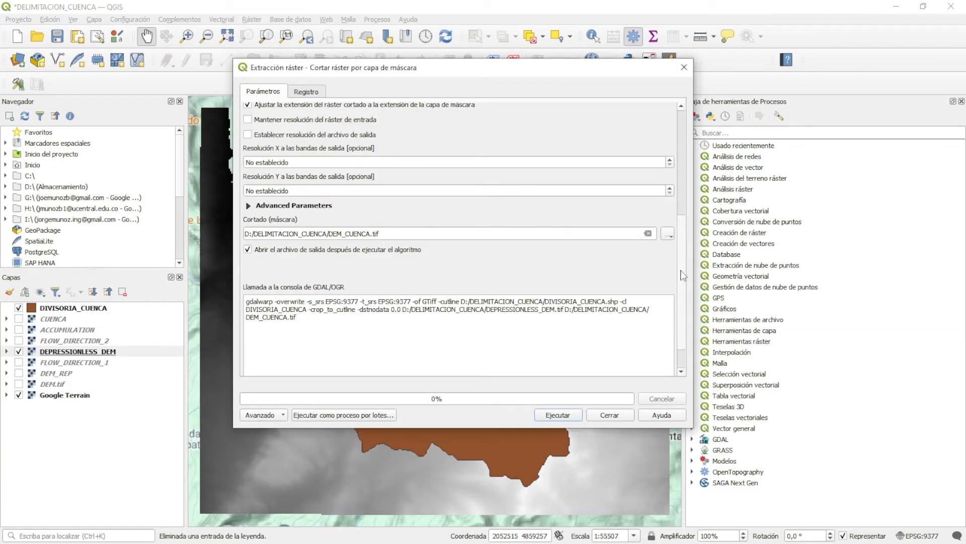
scroll(684, 276, up, 7)
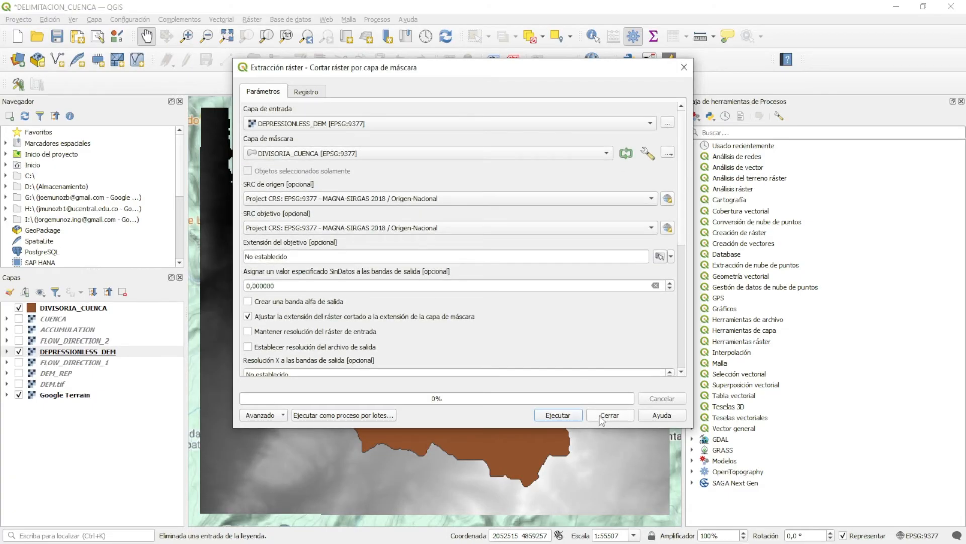
click(570, 416)
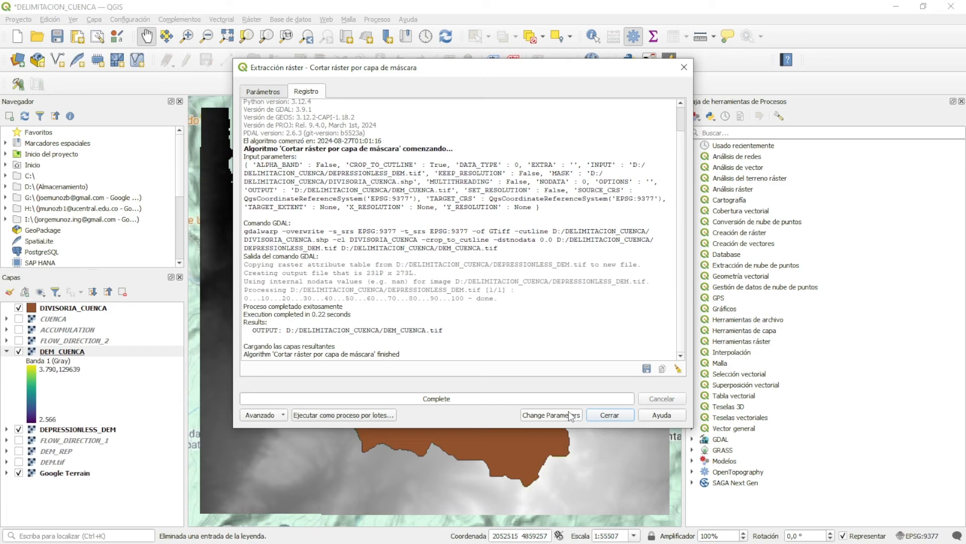
click(609, 415)
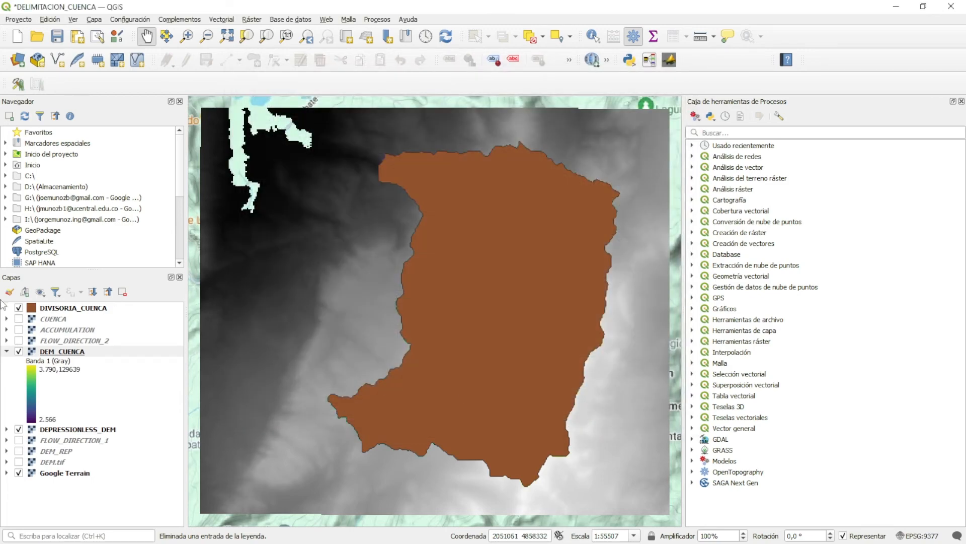
Step: Hide the DEPRESSIONLESS_DEM and DIVISORIA_CUENCA layers so that only DEM_CUENCA is displayed over Google Terrain
click(7, 351)
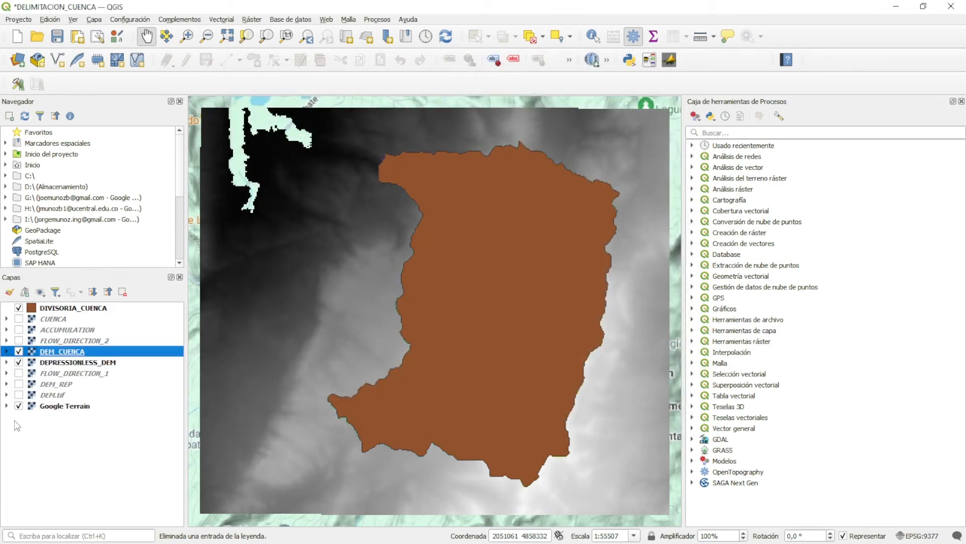
click(19, 362)
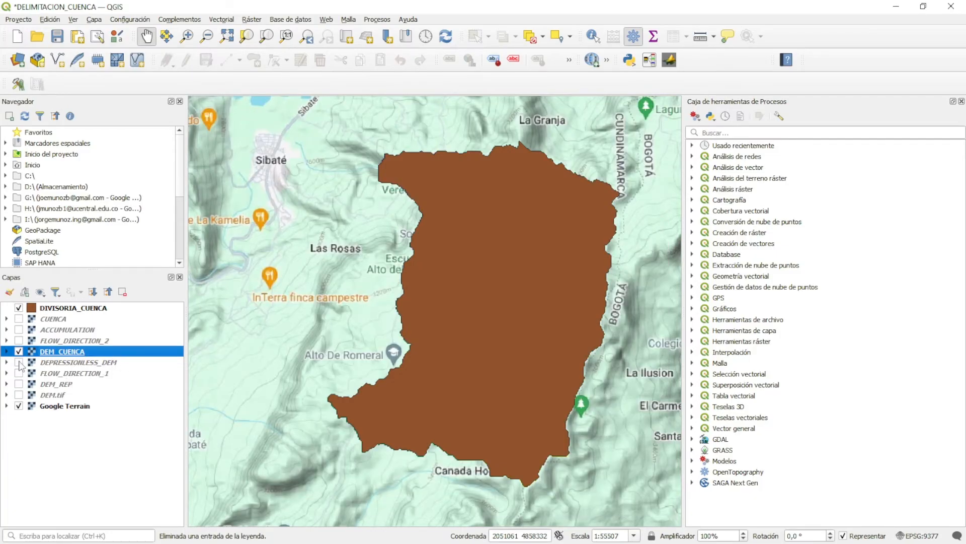
click(19, 363)
click(19, 363)
click(18, 308)
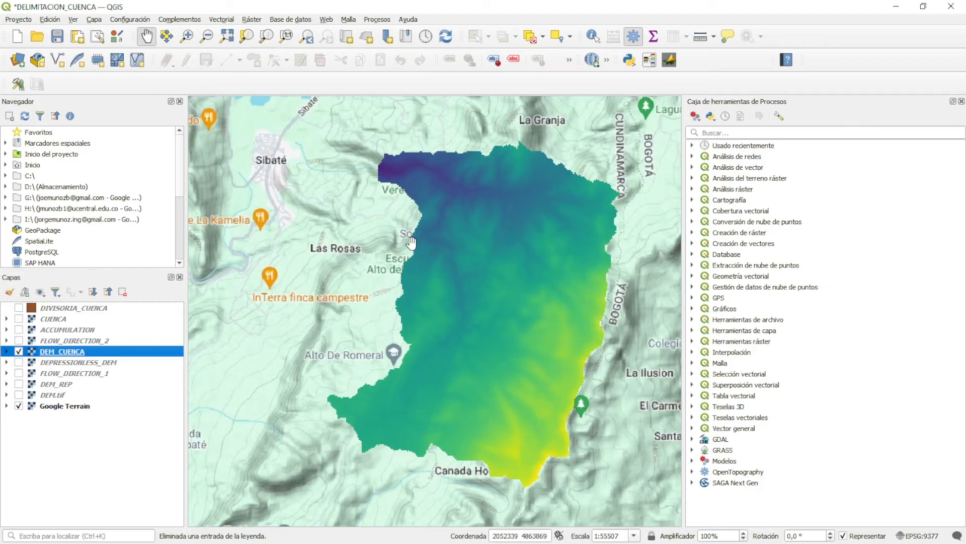
click(18, 308)
click(19, 308)
Step: Style DEM_CUENCA with the Greys color ramp, inverted so low elevations are black and high ones white
click(7, 351)
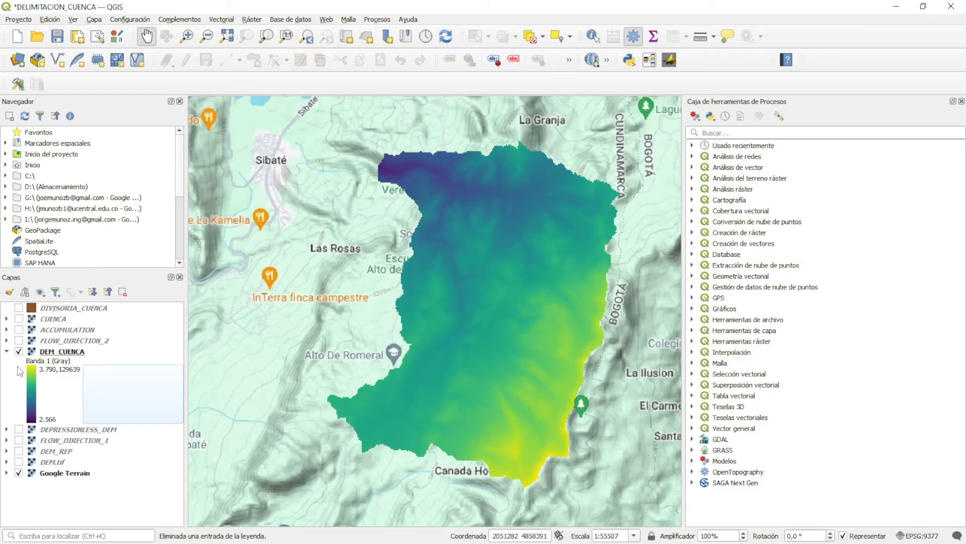
click(73, 352)
right_click(68, 358)
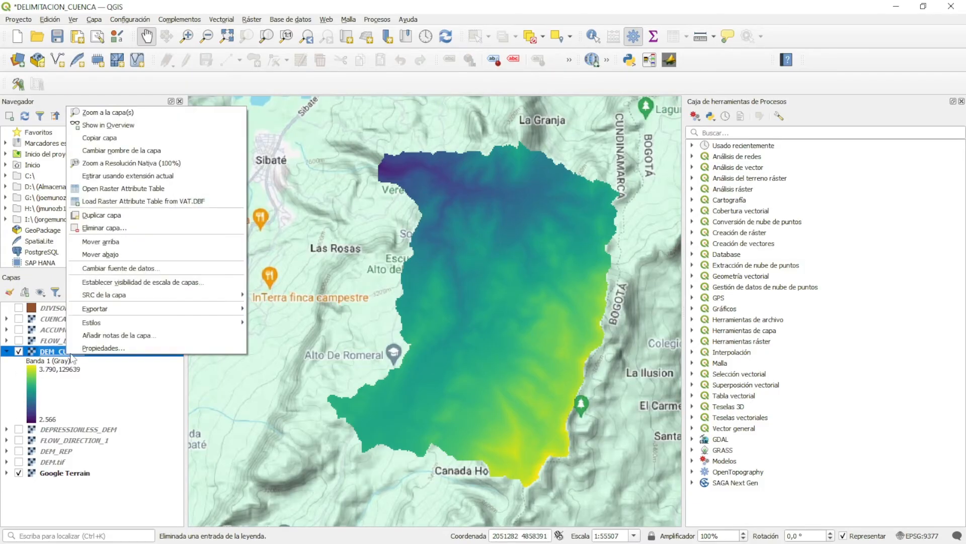
click(96, 350)
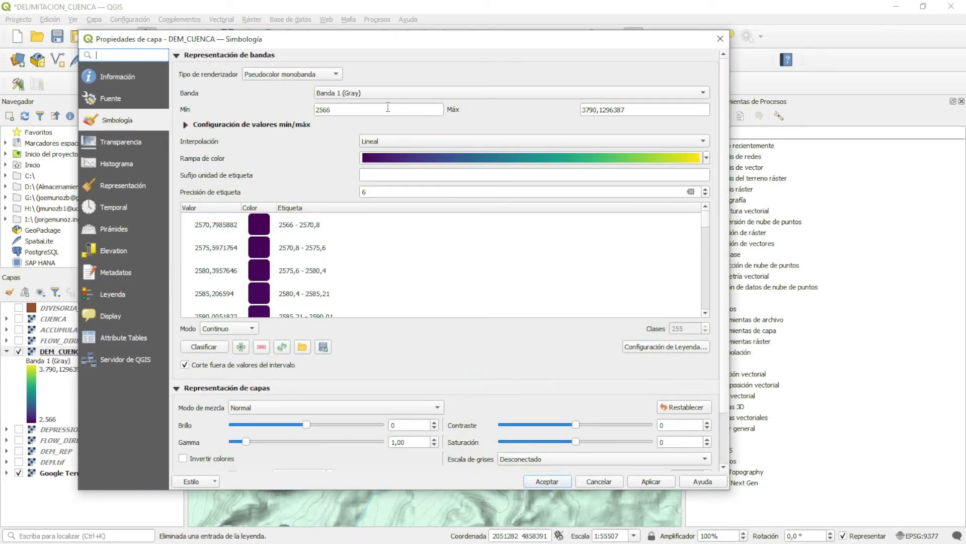
click(706, 158)
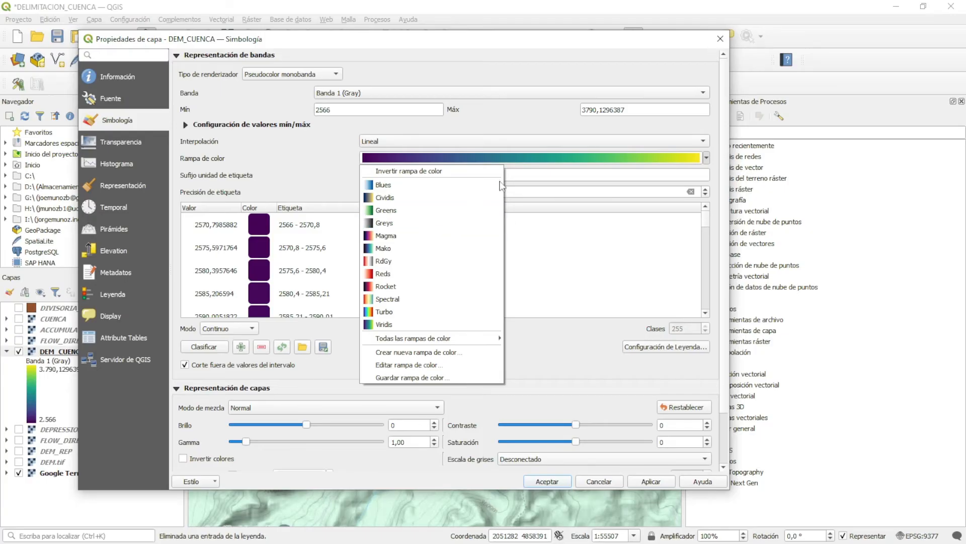
click(410, 223)
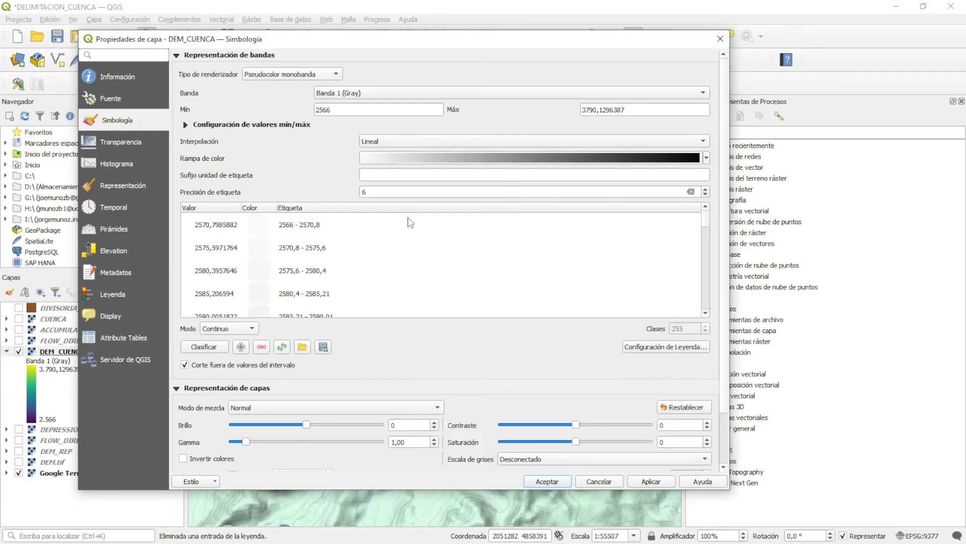
click(707, 158)
click(468, 174)
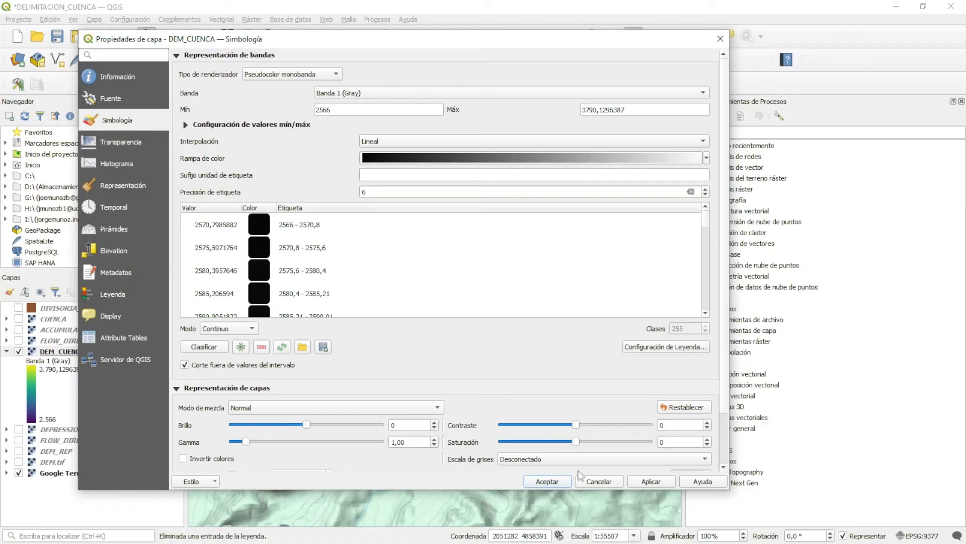
click(546, 481)
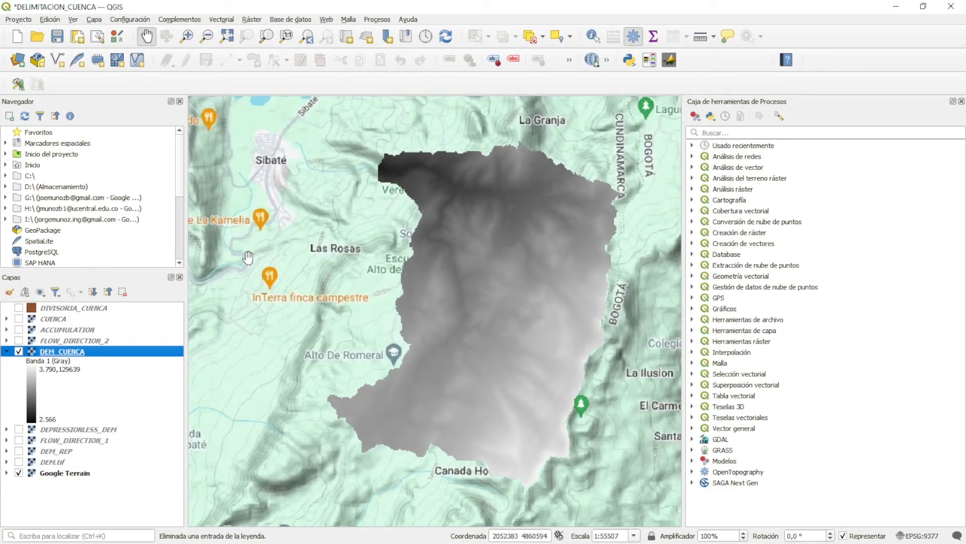
Step: Compare DEM_CUENCA with DEPRESSIONLESS_DEM by toggling the latter's visibility, leave it hidden and collapse the DEM_CUENCA legend
click(19, 429)
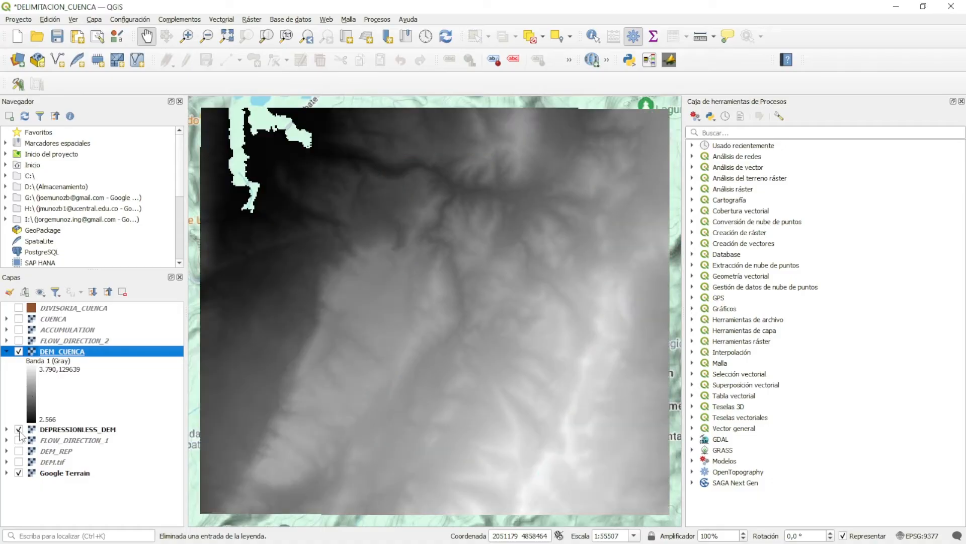
click(19, 429)
click(19, 429)
click(19, 429)
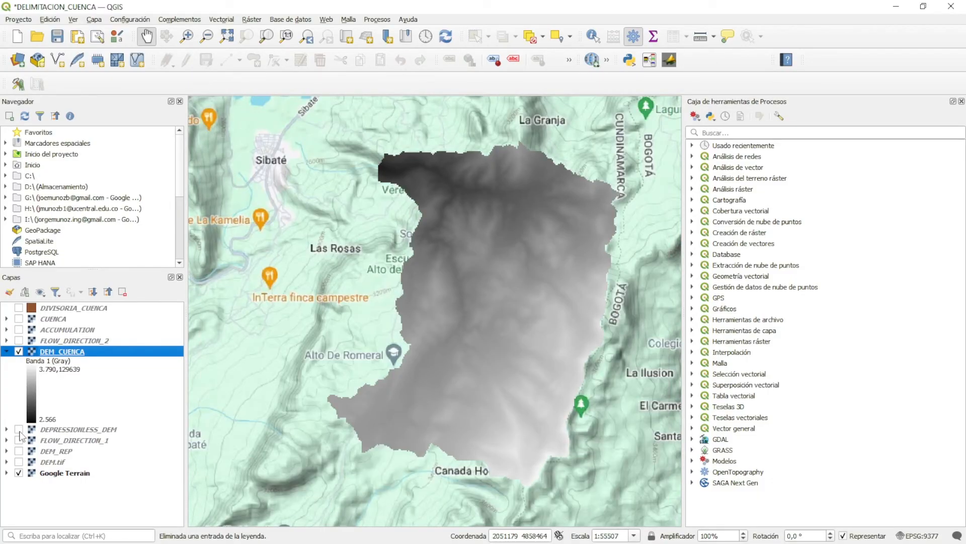
click(19, 429)
click(19, 430)
click(19, 429)
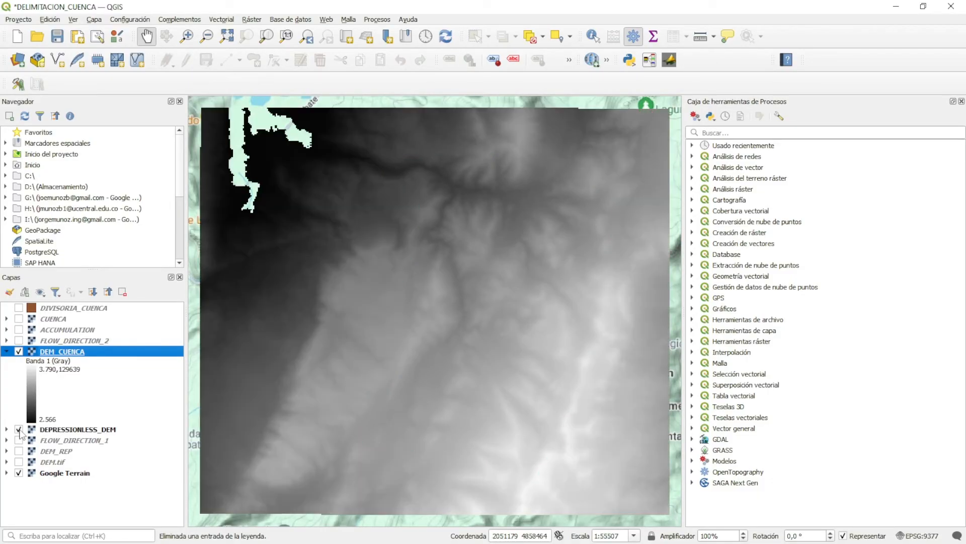
click(19, 430)
click(19, 430)
click(20, 430)
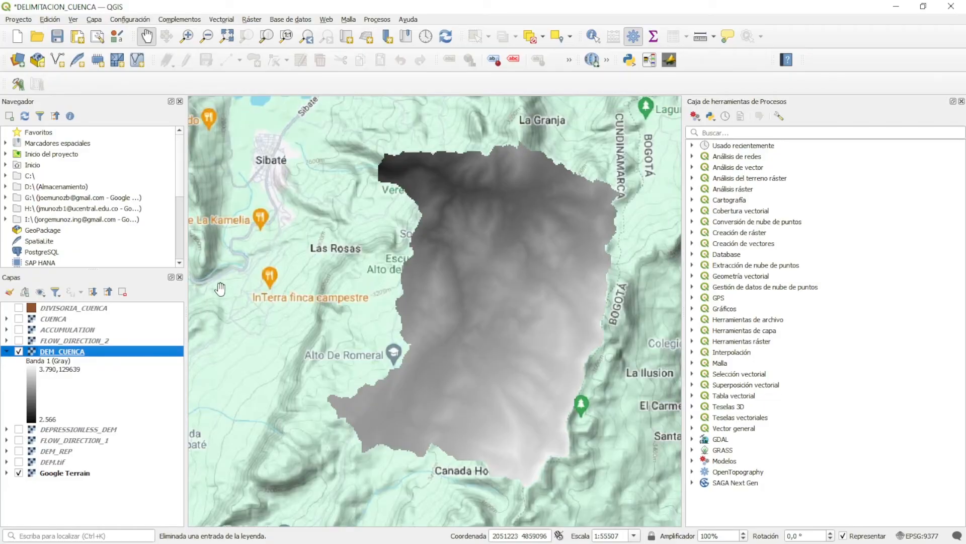
click(6, 352)
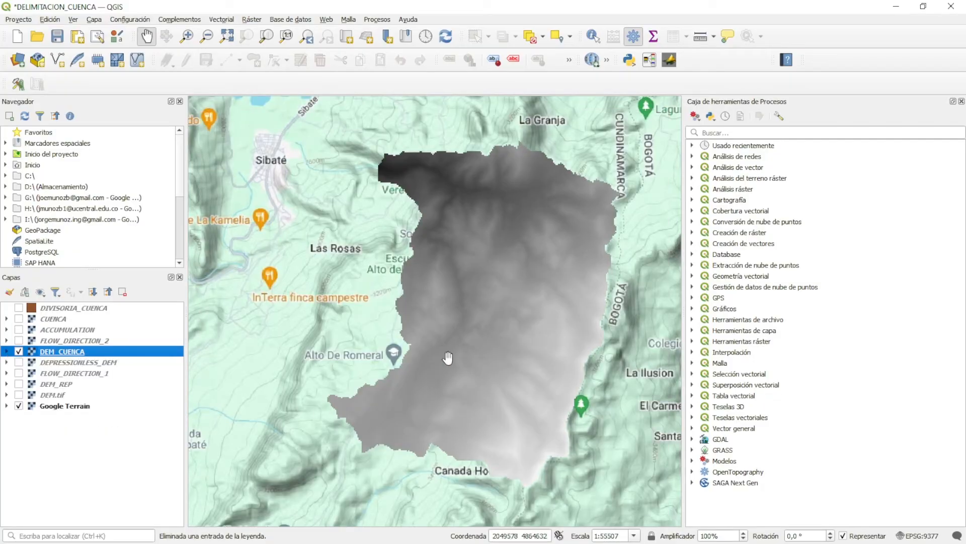
Step: Expand the GRASS raster (r.*) tools in the processing toolbox and locate r.stream.extract
click(693, 450)
scroll(750, 406, down, 1)
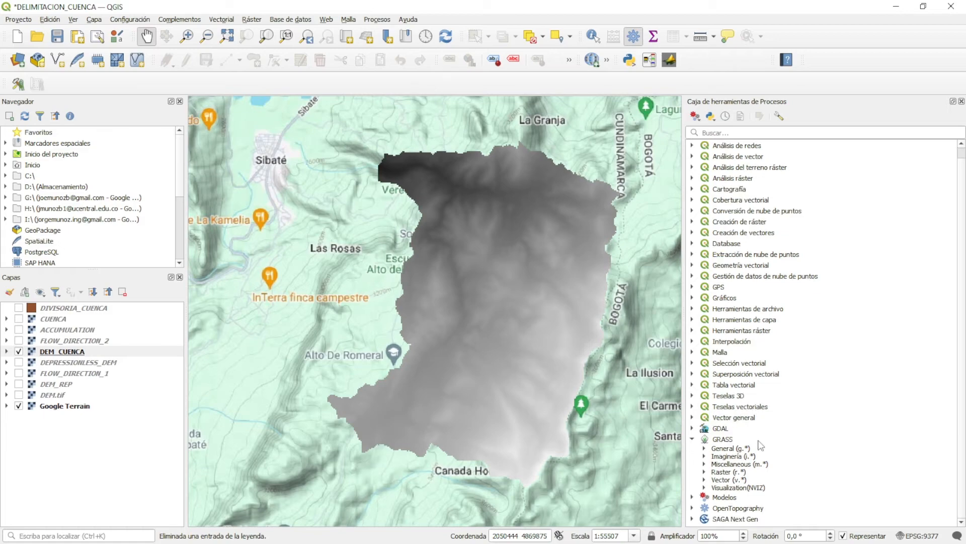
key(alt+Tab)
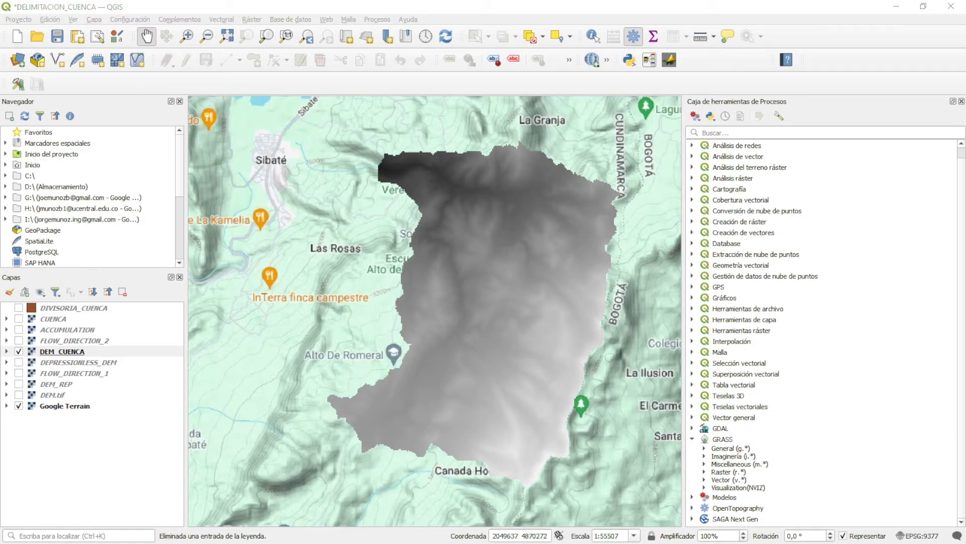
click(705, 472)
scroll(724, 448, down, 15)
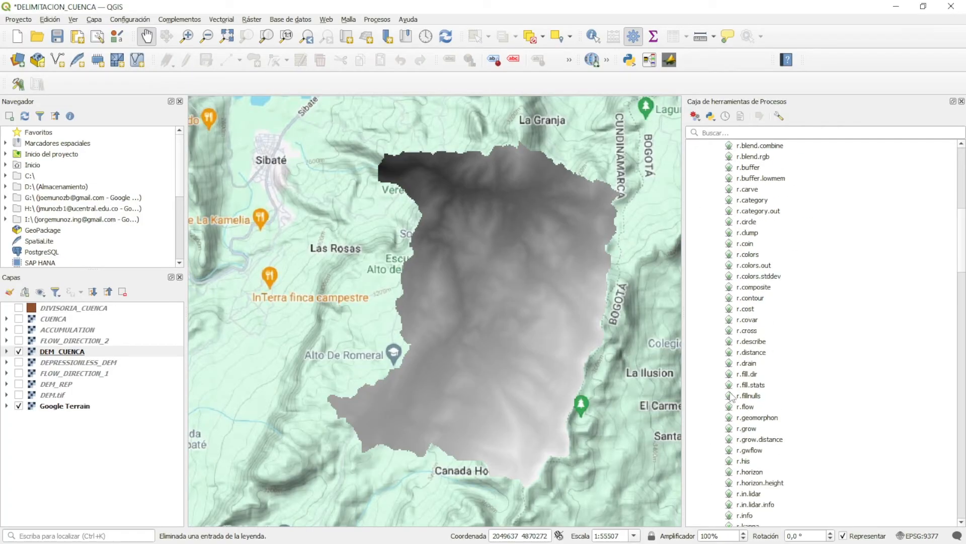
scroll(731, 387, down, 13)
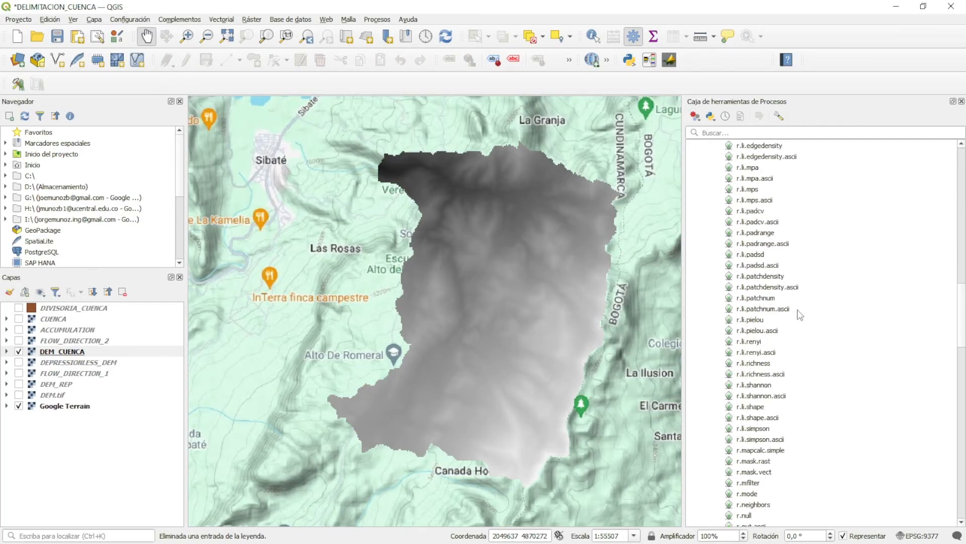
scroll(798, 320, down, 10)
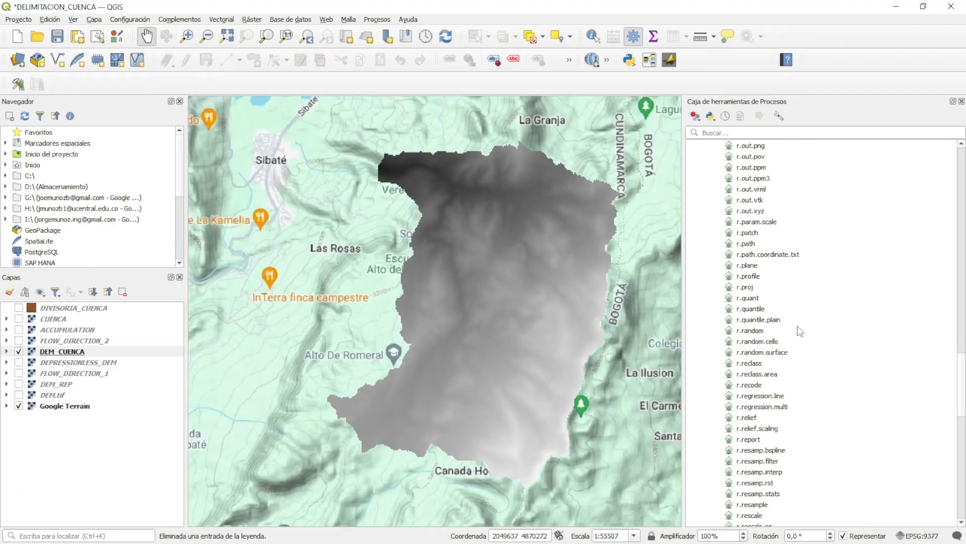
scroll(801, 346, down, 4)
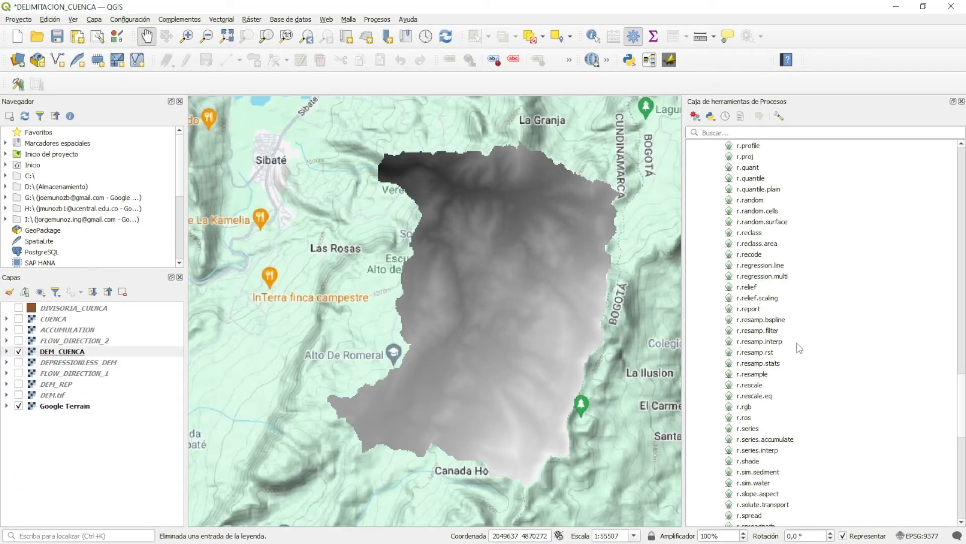
scroll(784, 357, down, 1)
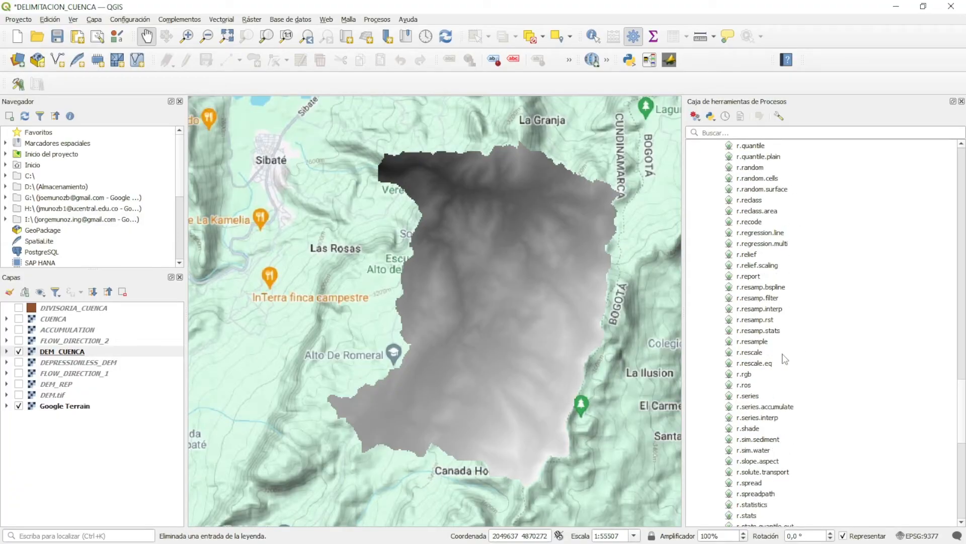
scroll(784, 358, down, 7)
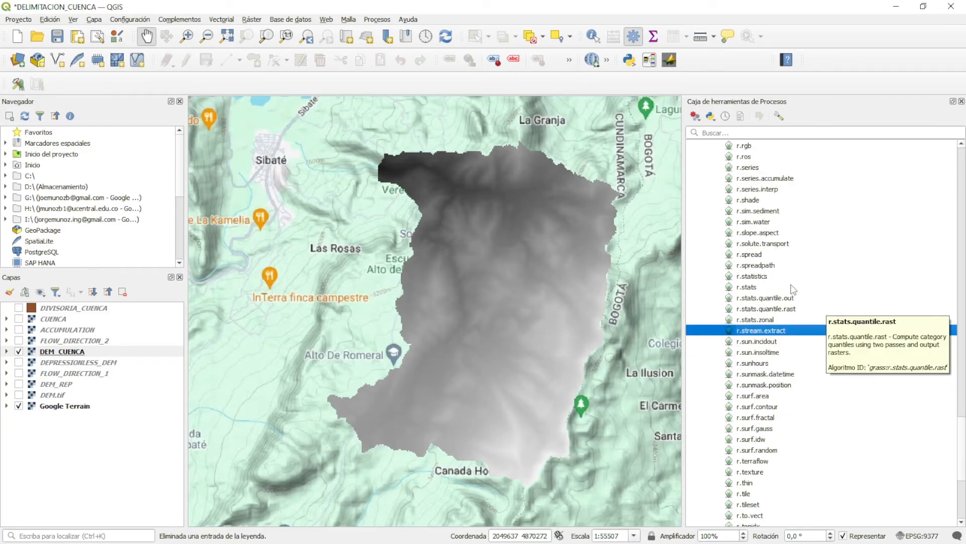
double_click(781, 330)
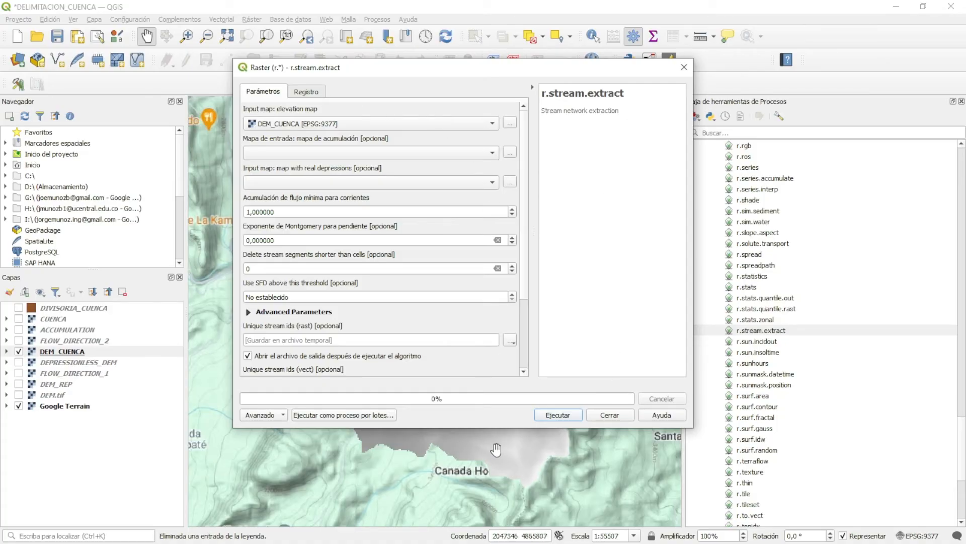
drag(408, 76, 378, 79)
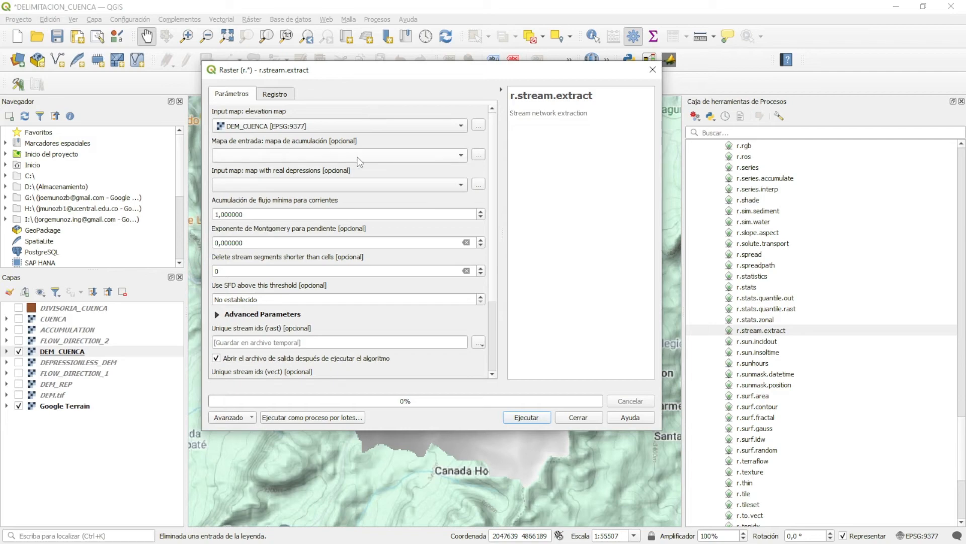
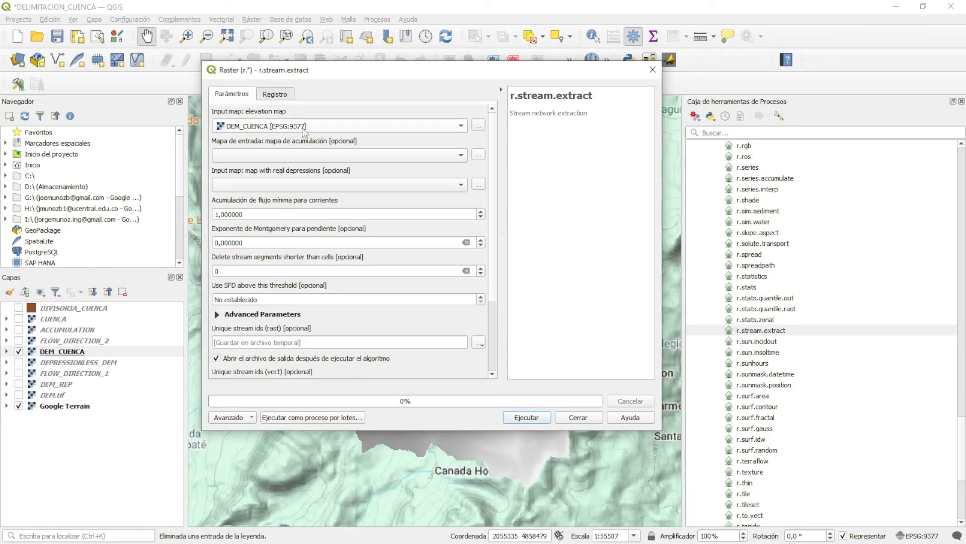
click(294, 156)
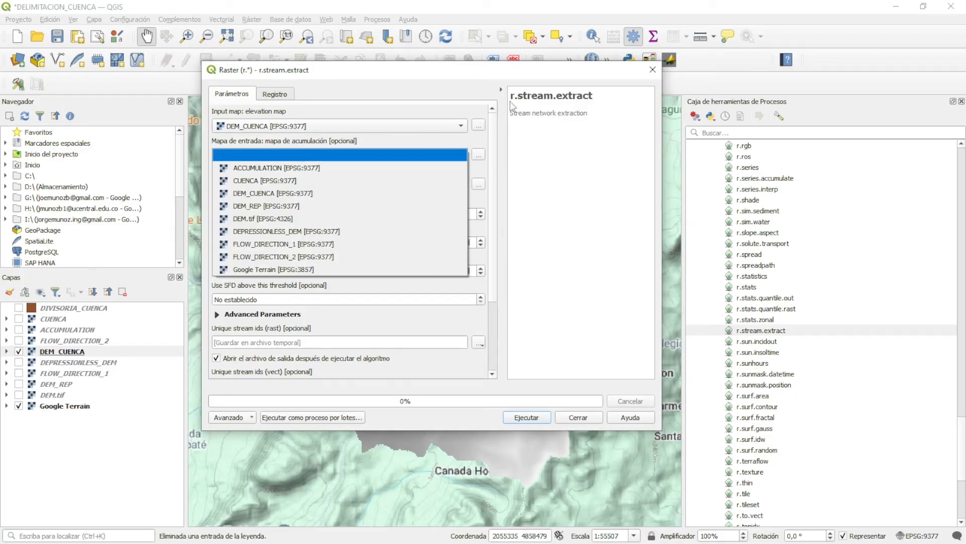
click(653, 70)
click(653, 70)
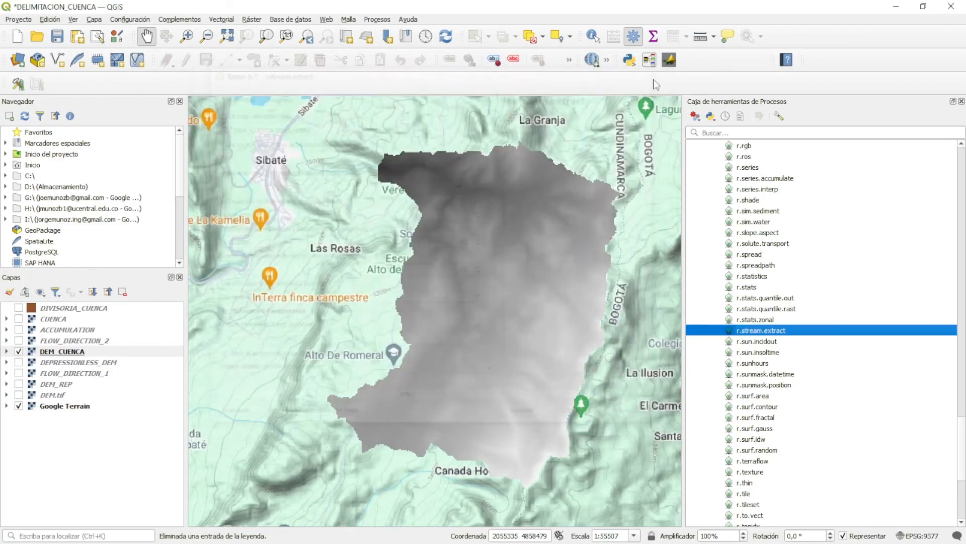
Step: Hide the DEM_CUENCA layer so that only the Google Terrain base map is displayed
click(13, 352)
click(18, 351)
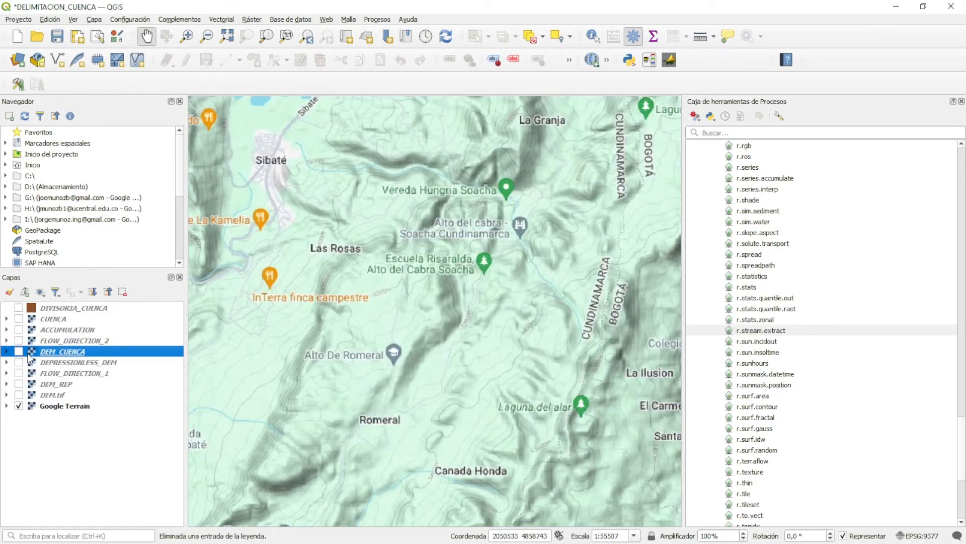
Step: Turn on the visibility of the ACCUMULATION and DEM_CUENCA layers
click(19, 330)
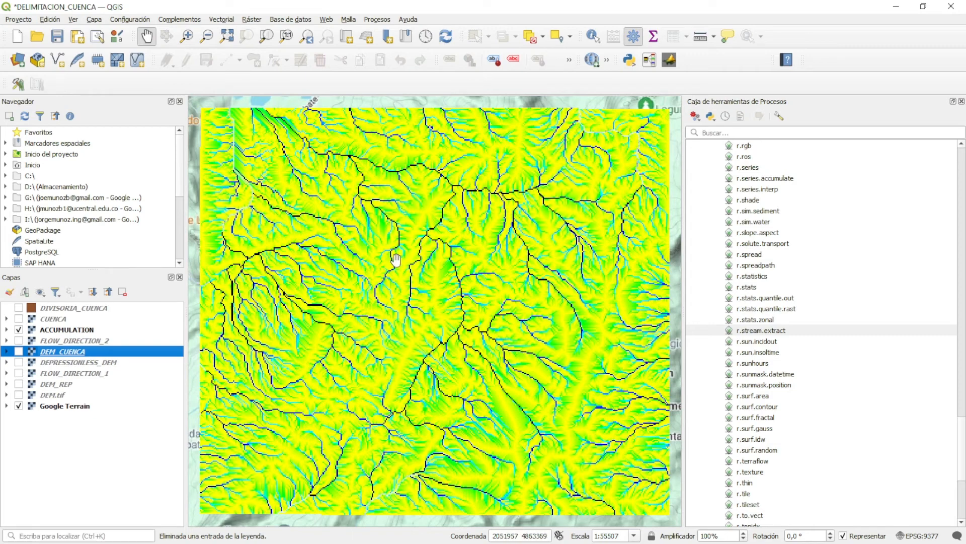
click(19, 351)
scroll(844, 392, down, 4)
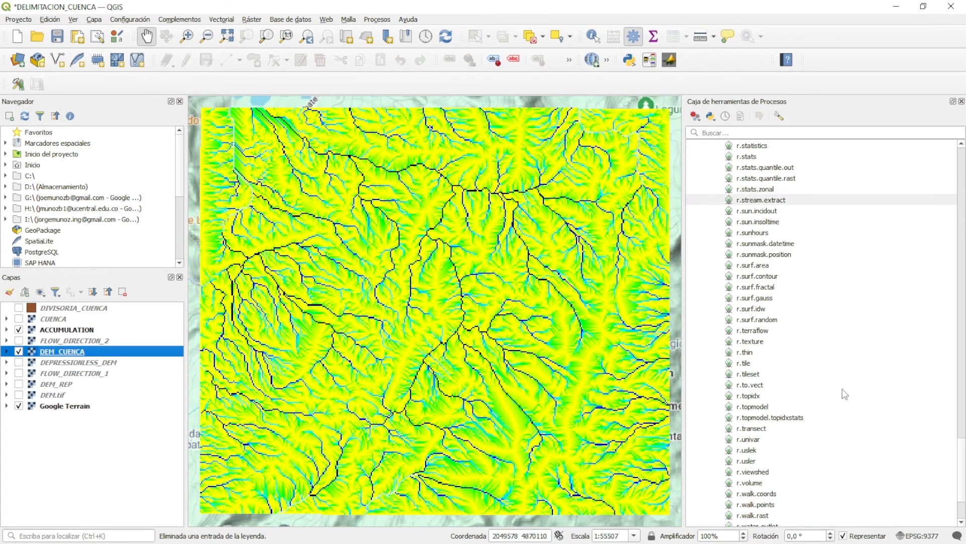
scroll(820, 361, up, 6)
Step: Start clipping a raster by mask layer, with ACCUMULATION as the input and DIVISORIA_CUENCA as the mask
click(244, 21)
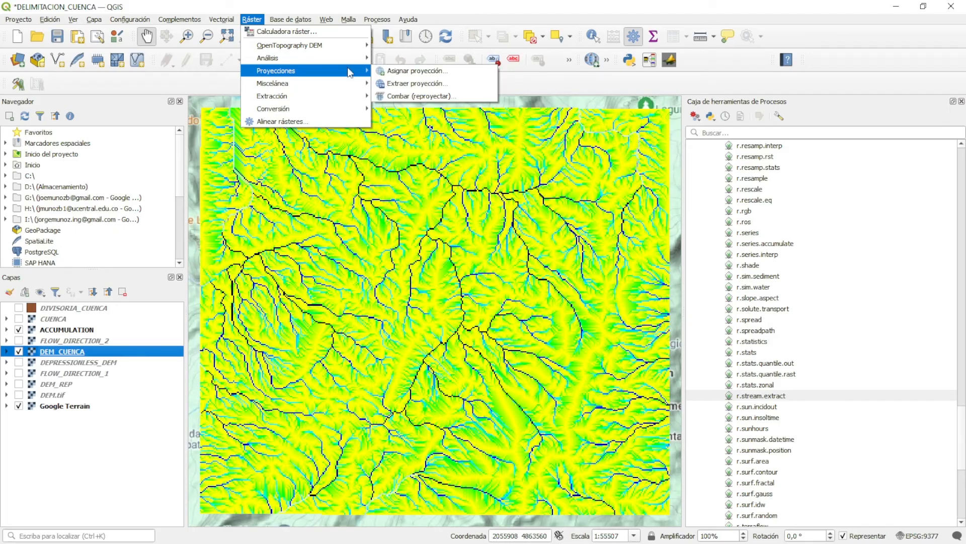
mouse_move(342, 97)
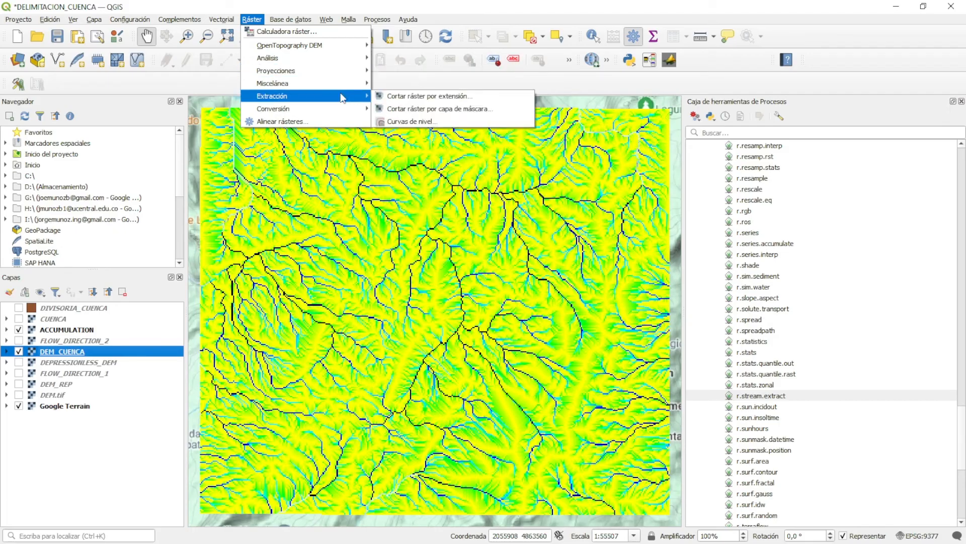
click(429, 110)
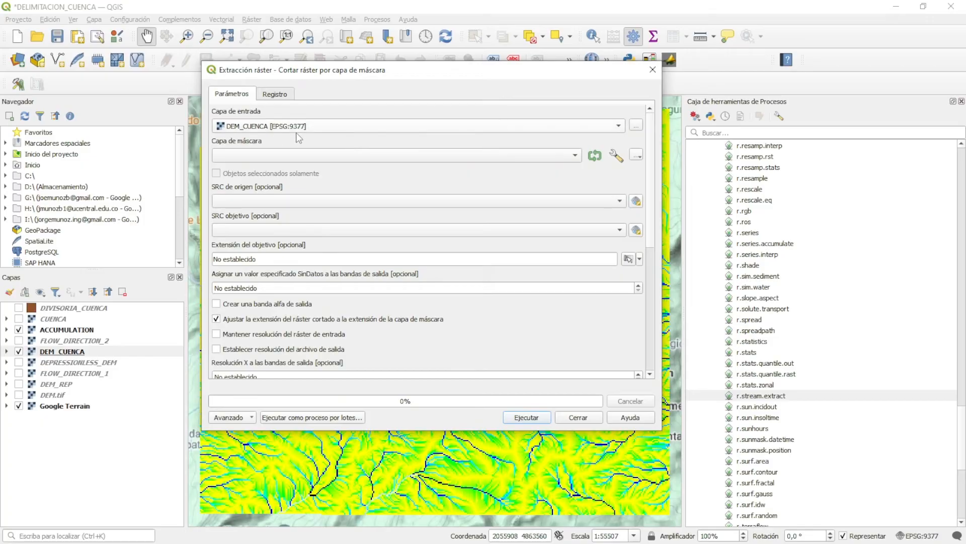
click(297, 132)
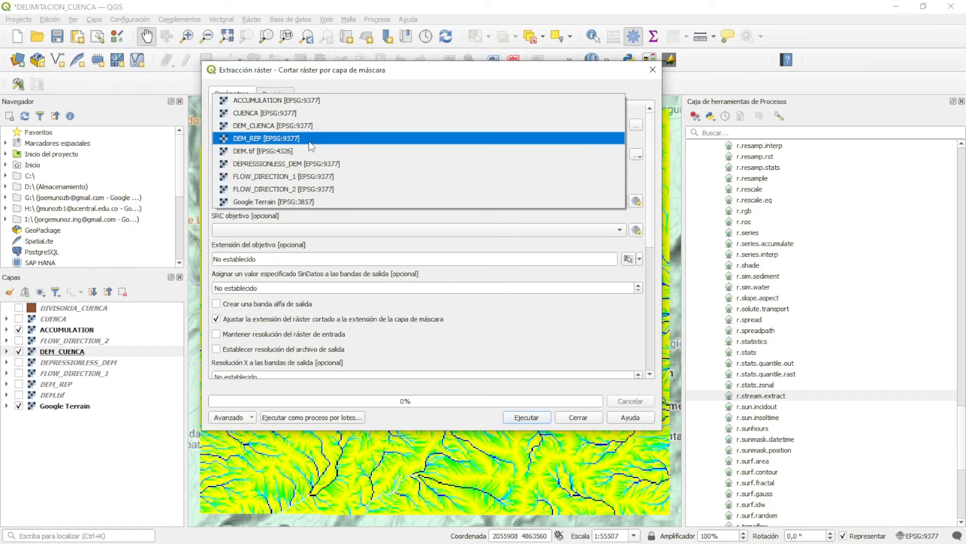
click(297, 100)
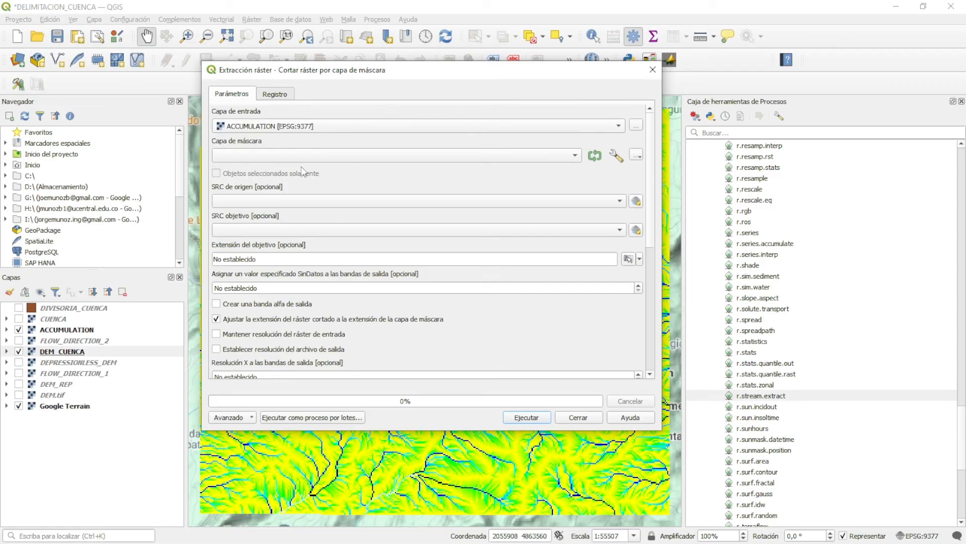
click(267, 158)
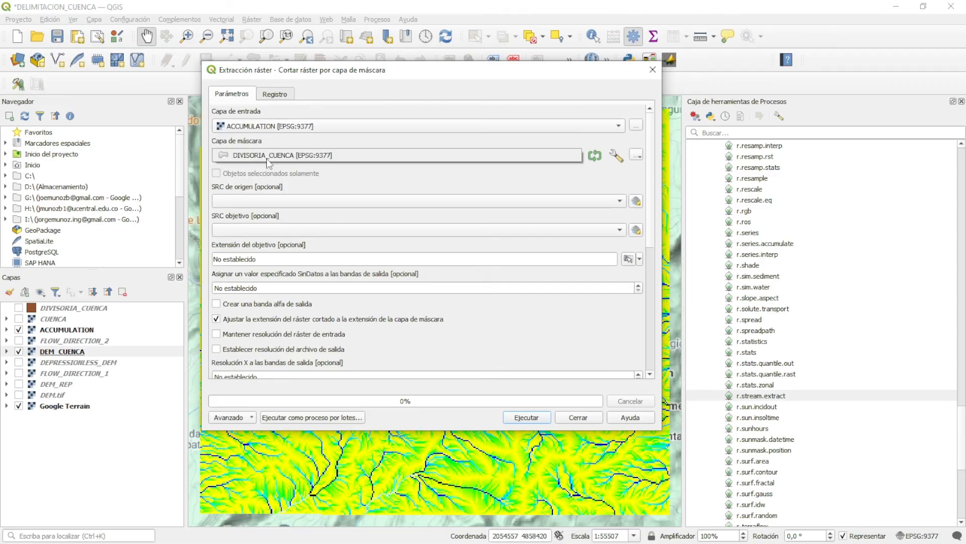
click(268, 158)
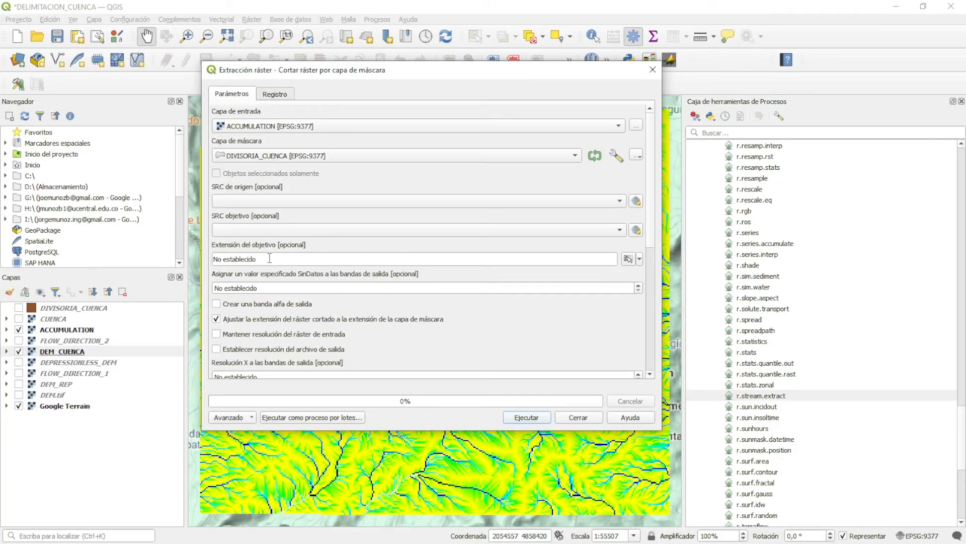
Step: Assign NoData value 0 to the clipped output and set both source and target CRS to EPSG:9377 MAGNA-SIRGAS 2018 / Origen-Nacional
triple_click(287, 288)
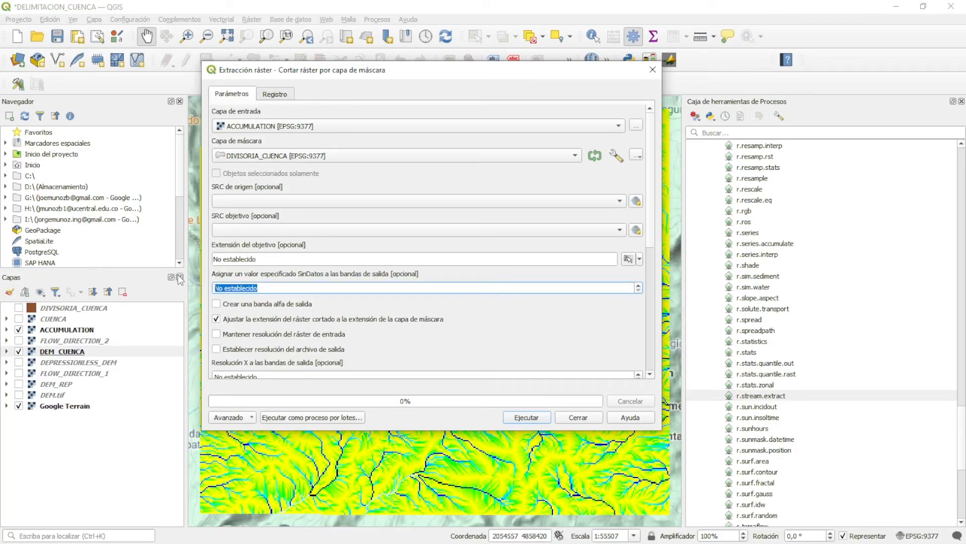
text(0)
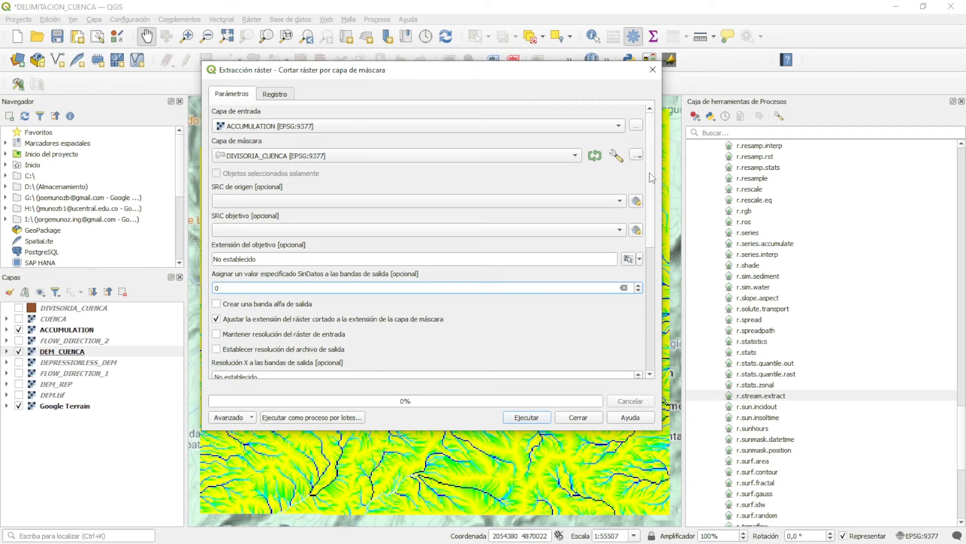
click(302, 201)
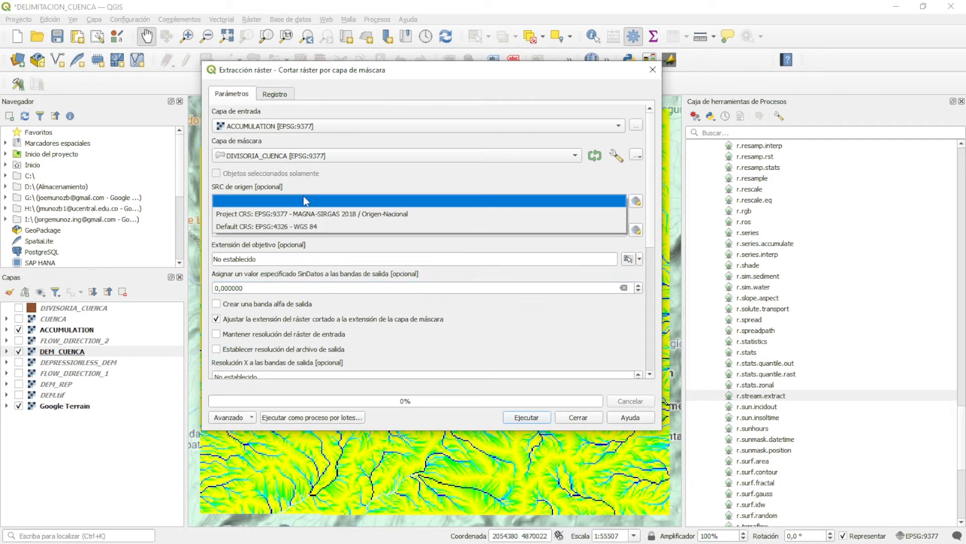
click(309, 215)
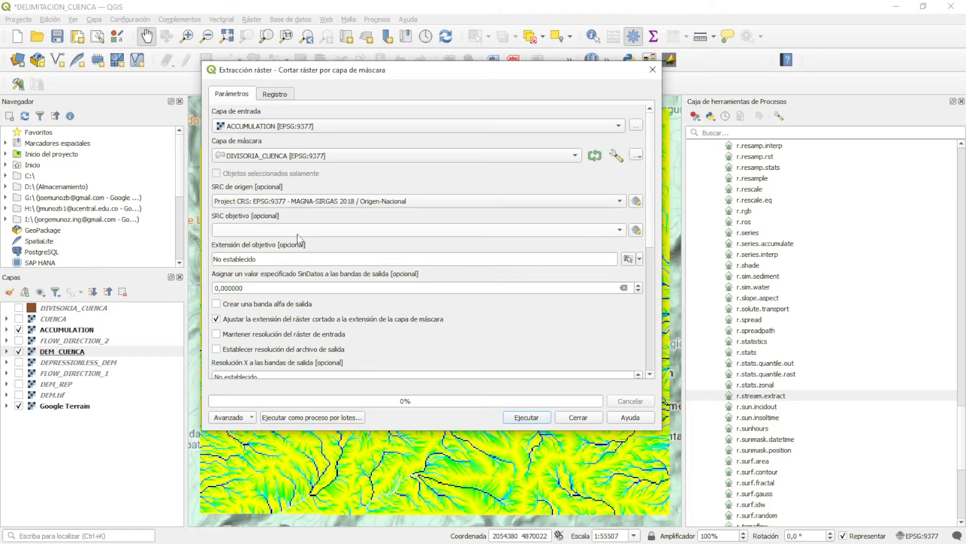
click(297, 230)
click(293, 239)
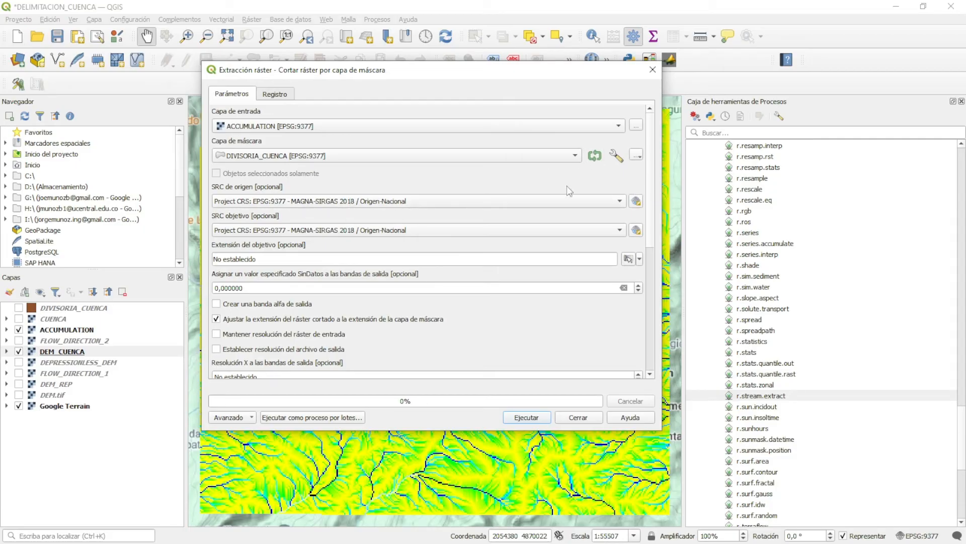
Step: Save the clipped raster to D:/DELIMITACION_CUENCA/ACCUM_CUENCA.tif, run the clip and close the dialog
scroll(652, 174, down, 5)
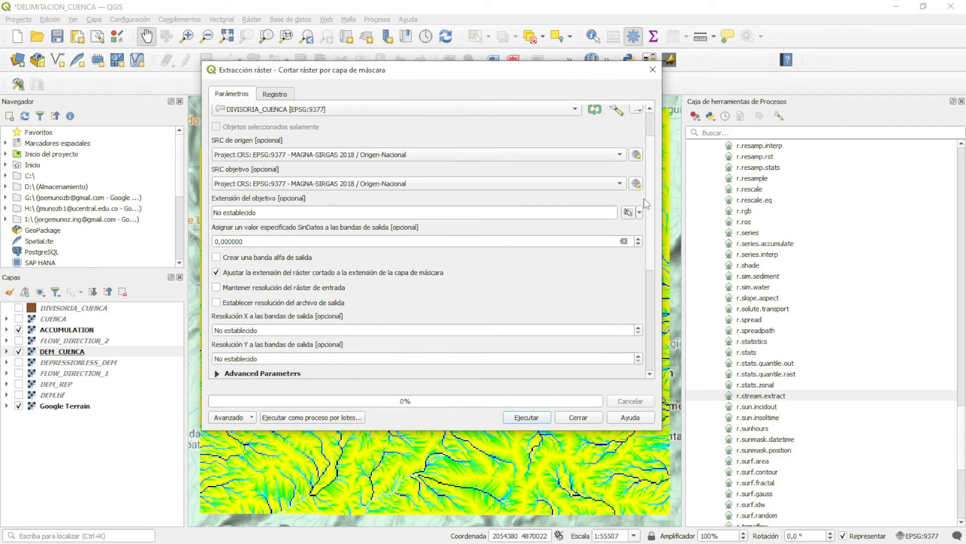
scroll(636, 228, down, 5)
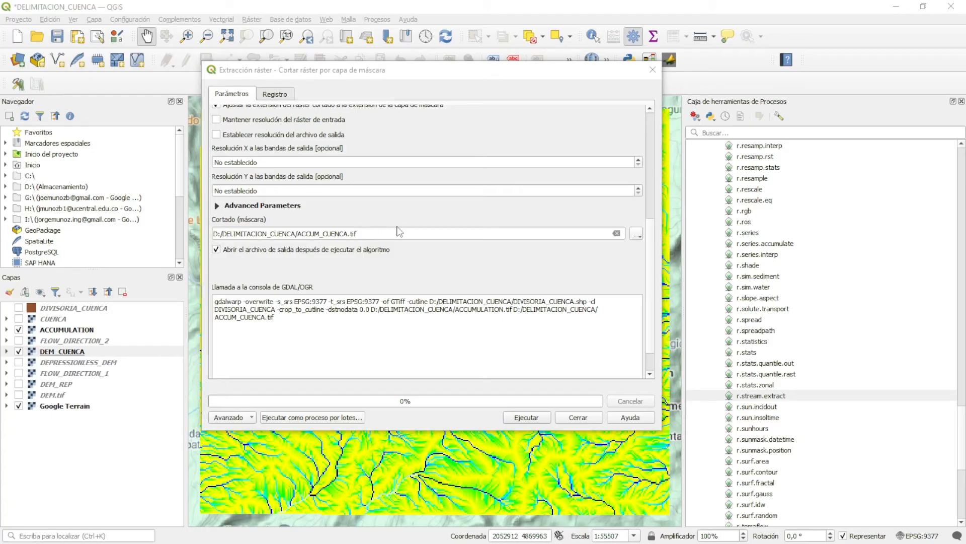
click(542, 419)
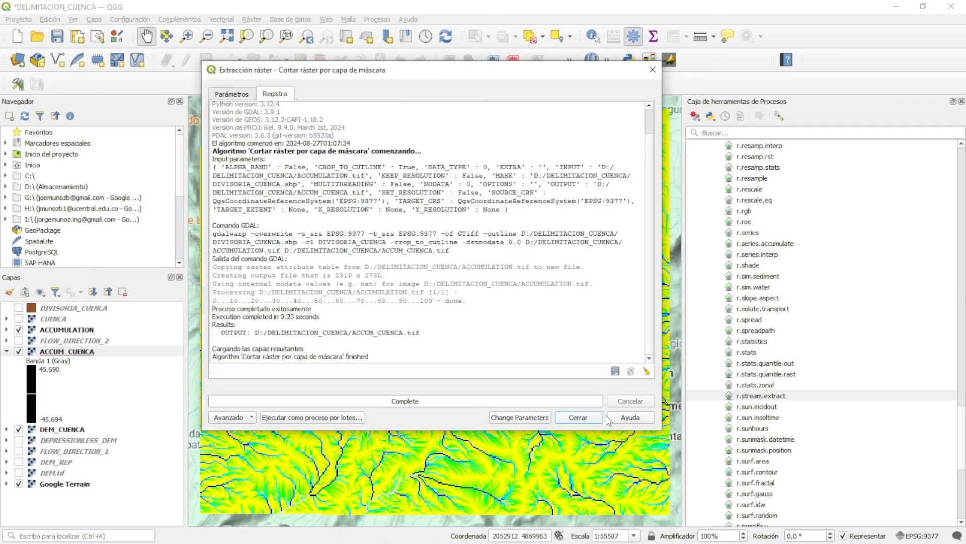
click(578, 418)
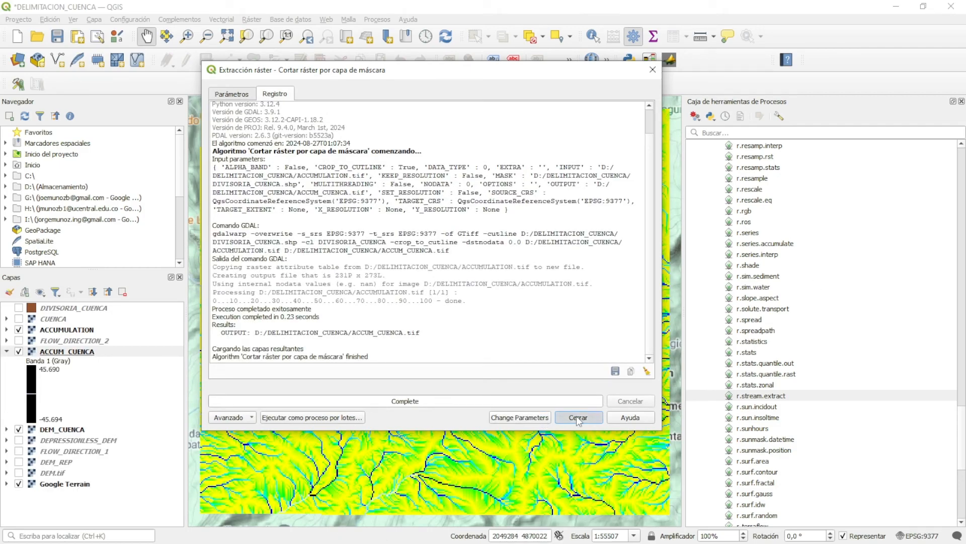
Step: Hide the ACCUMULATION layer and reorder ACCUM_CUENCA and DEM_CUENCA directly below DIVISORIA_CUENCA
click(19, 330)
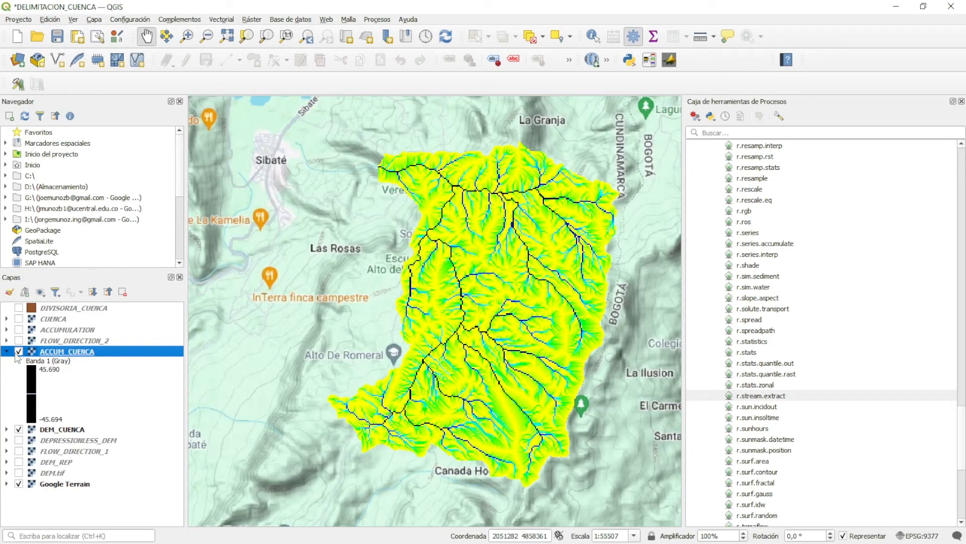
click(7, 351)
drag(33, 357, 56, 315)
drag(61, 363, 25, 323)
Step: Collapse the ACCUM_CUENCA legend and leave that layer hidden so DEM_CUENCA shows
click(19, 319)
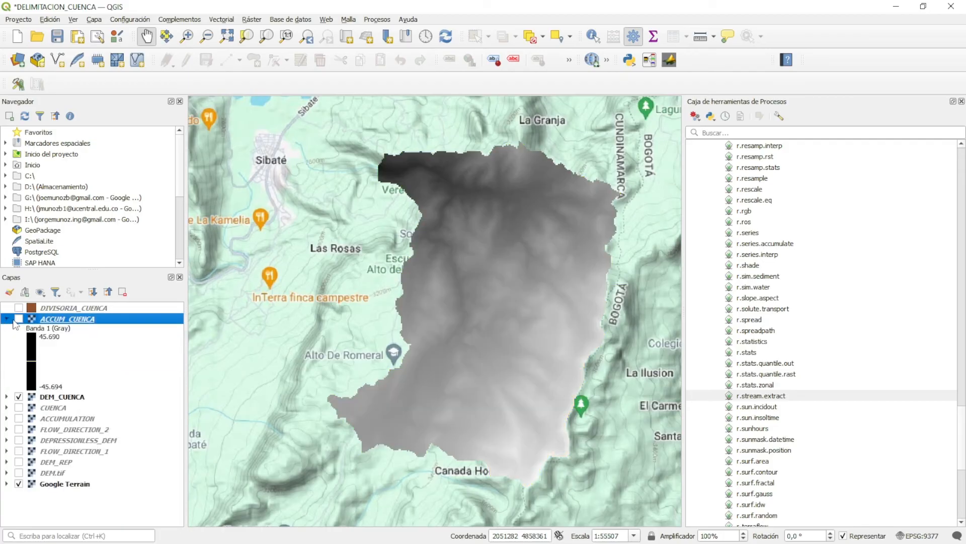
click(6, 319)
click(19, 319)
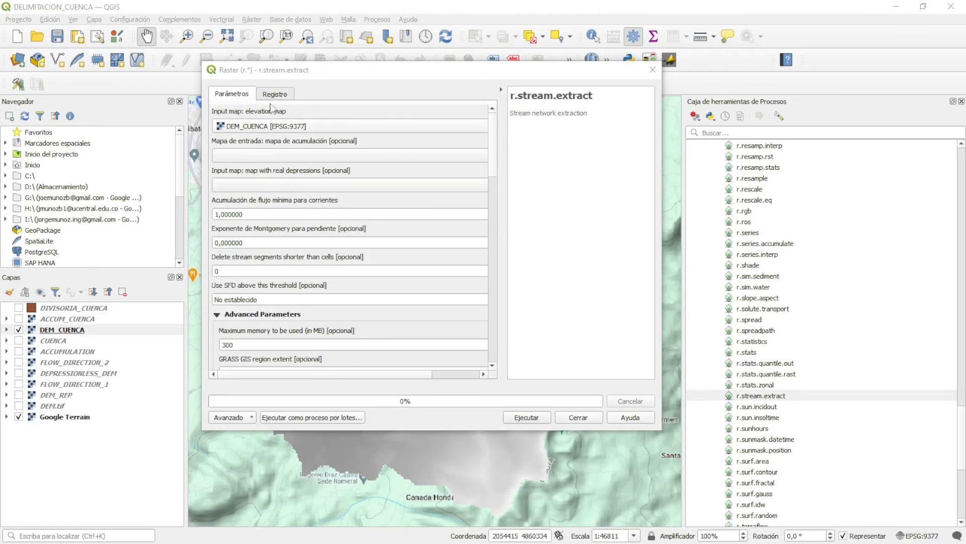
Step: Widen the r.stream.extract dialog and set DEM_CUENCA as the elevation map and ACCUM_CUENCA as the accumulation map
drag(281, 78, 275, 96)
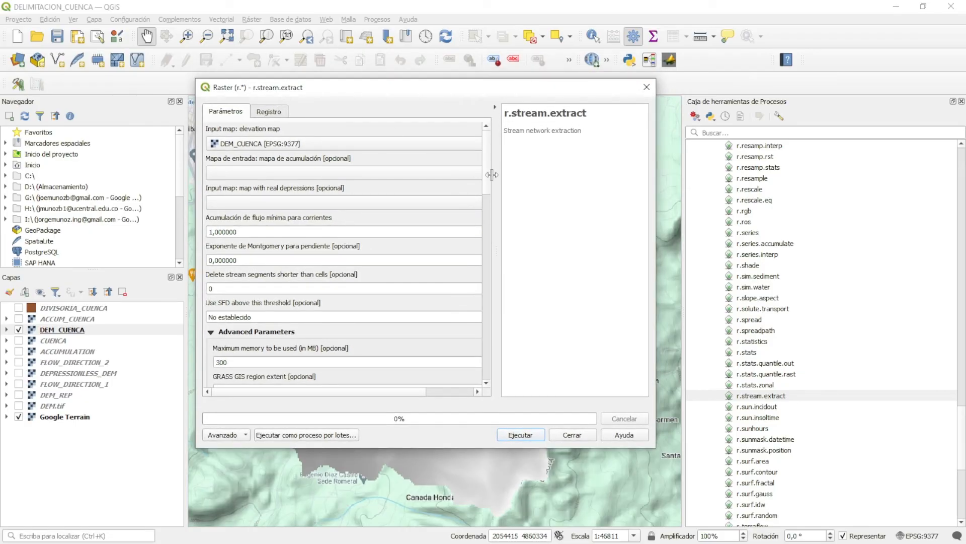
drag(492, 212, 752, 224)
drag(679, 247, 585, 252)
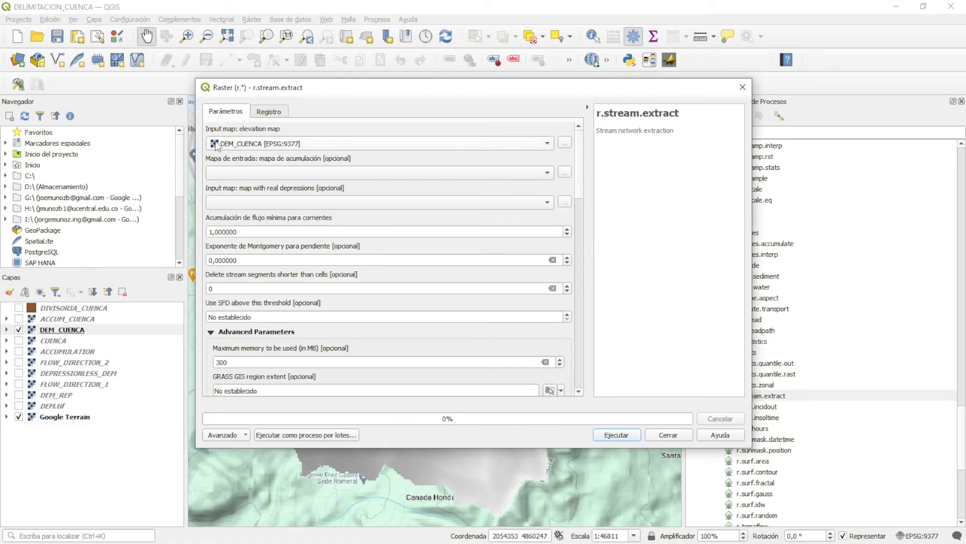
click(272, 144)
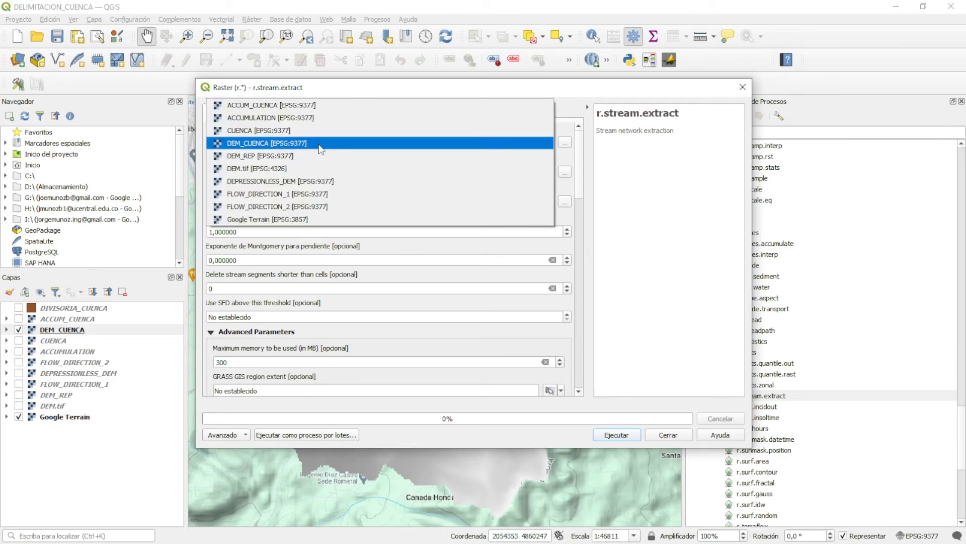
click(277, 144)
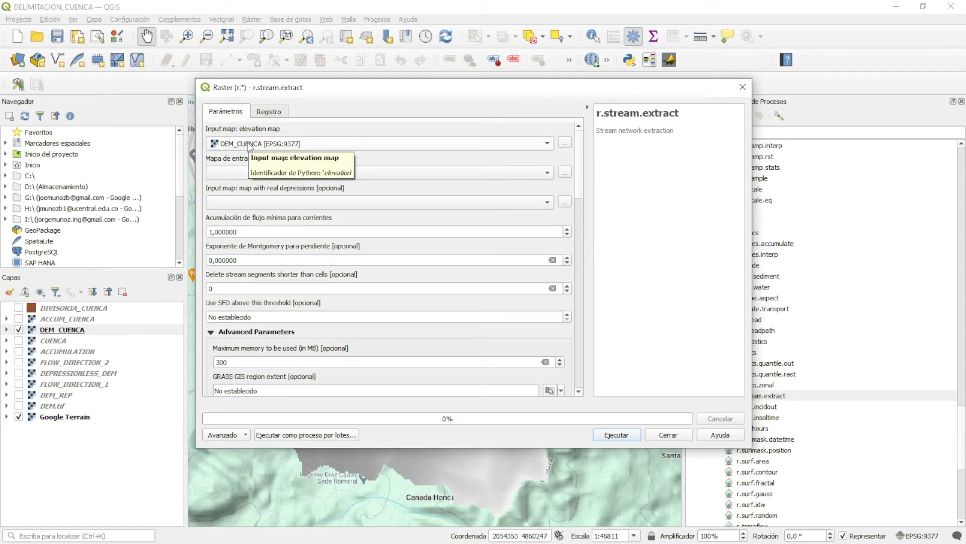
click(306, 174)
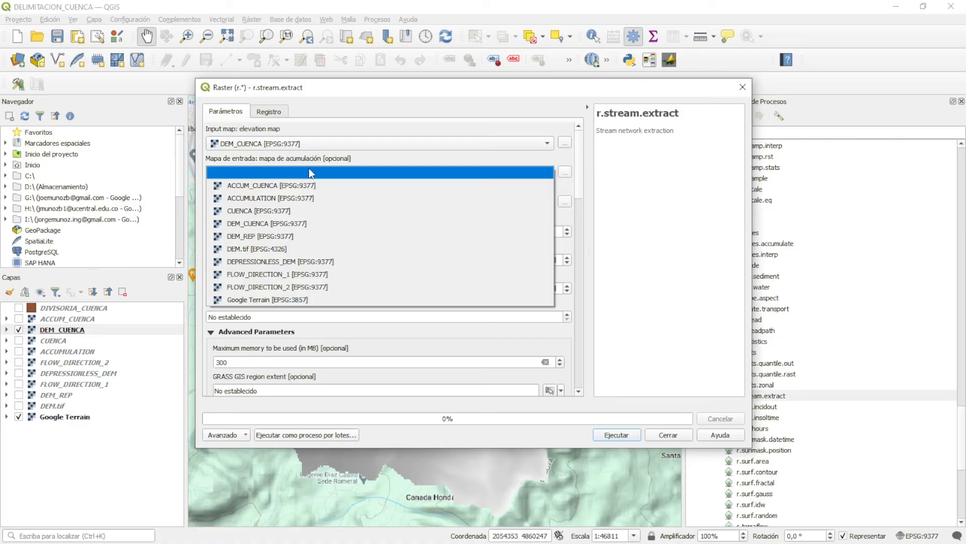
click(287, 185)
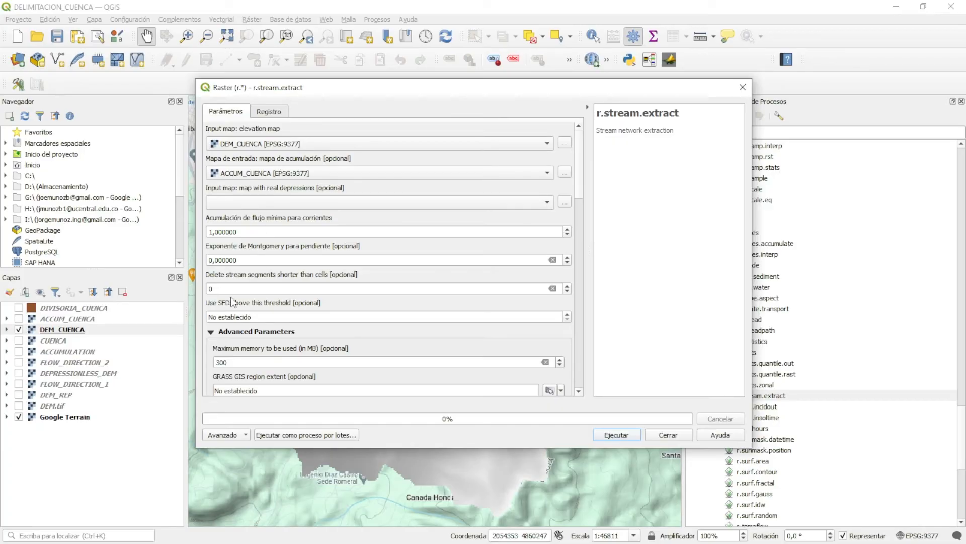
Step: Set r.stream.extract to delete stream segments shorter than 3 cells and to use line as the v.out.ogr output type
drag(579, 171, 579, 183)
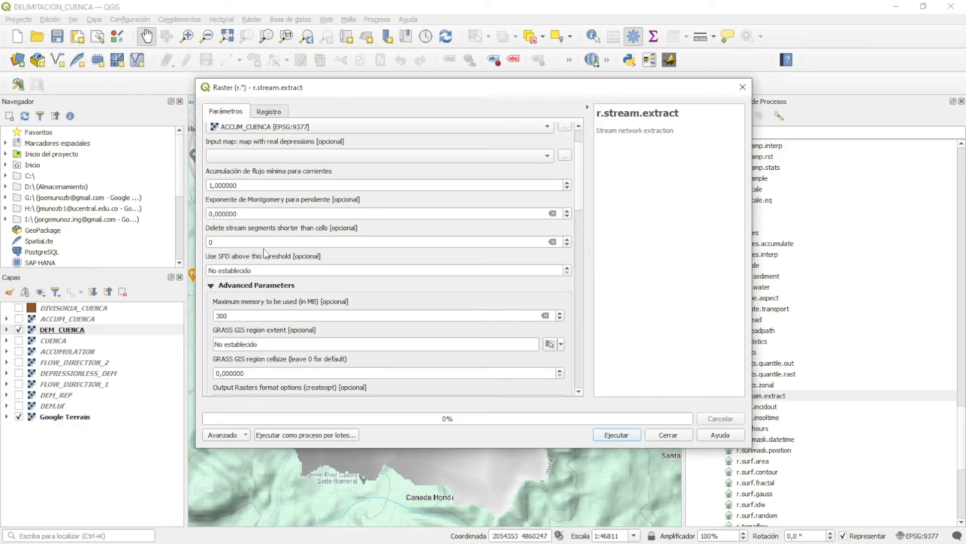
click(234, 242)
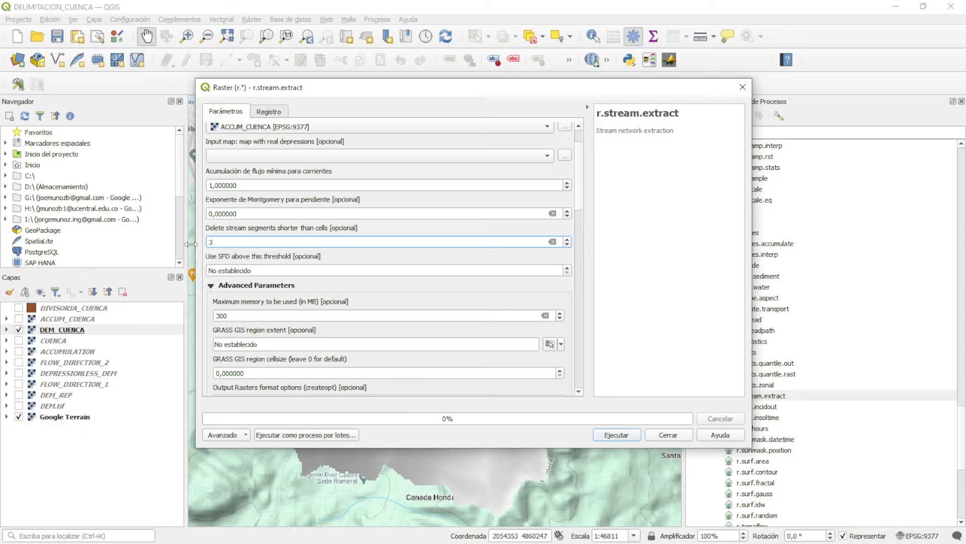
scroll(580, 208, down, 3)
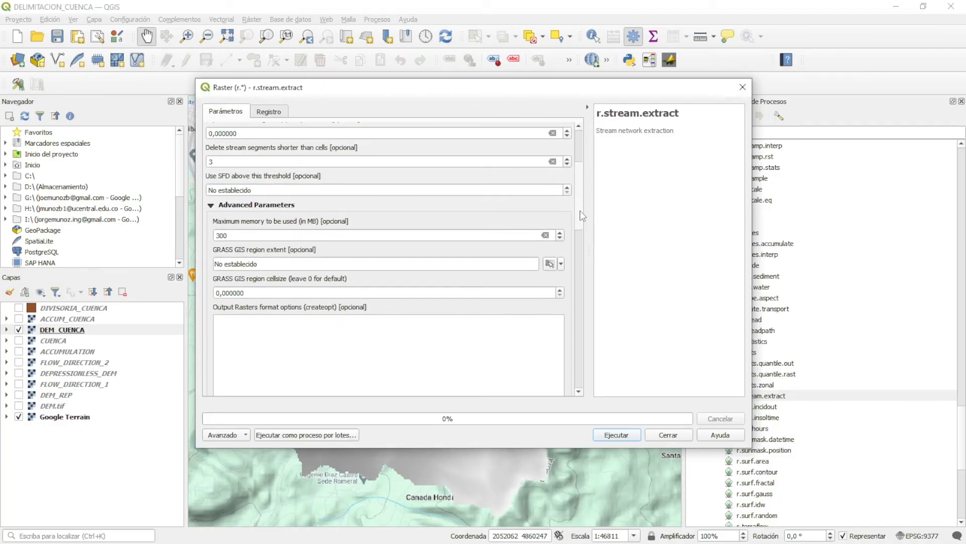
click(216, 205)
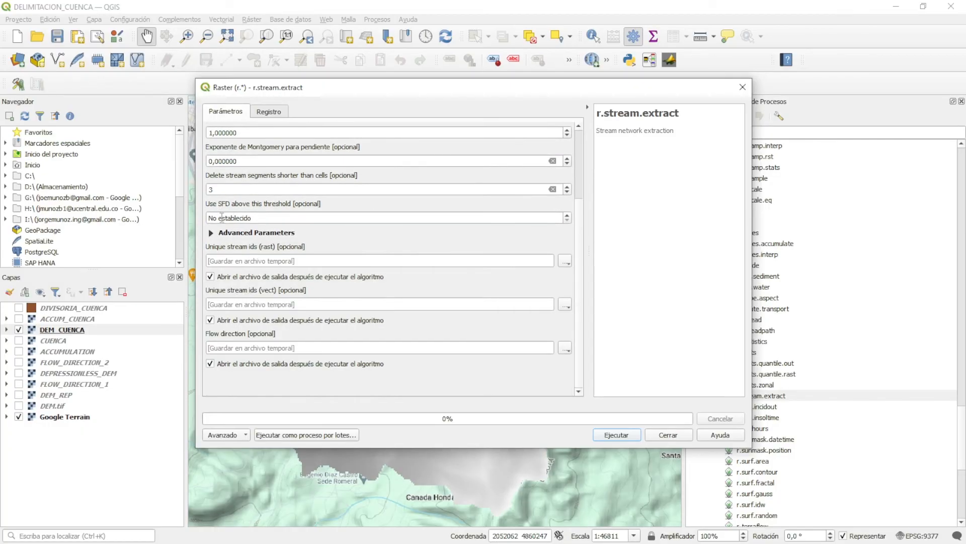
click(243, 233)
drag(584, 209, 576, 286)
click(295, 291)
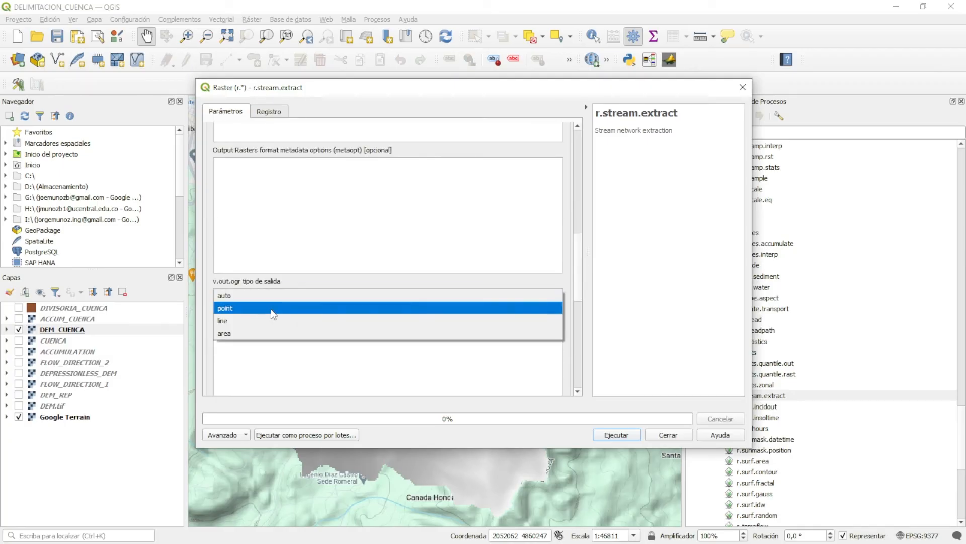
click(262, 322)
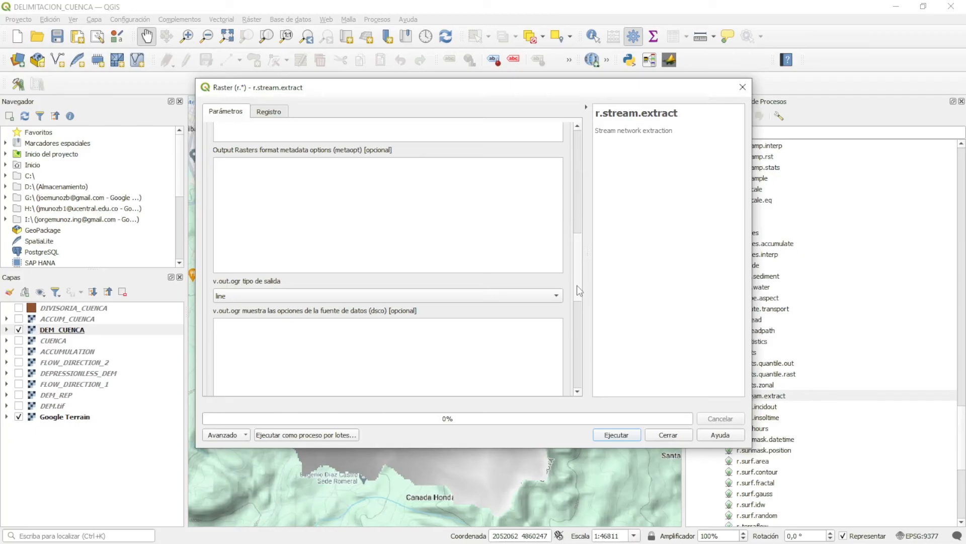
Step: Disable opening the flow direction and raster stream outputs, and save the vector streams to D:/DELIMITACION_CUENCA/CORRIENTES.shp
drag(579, 291, 583, 378)
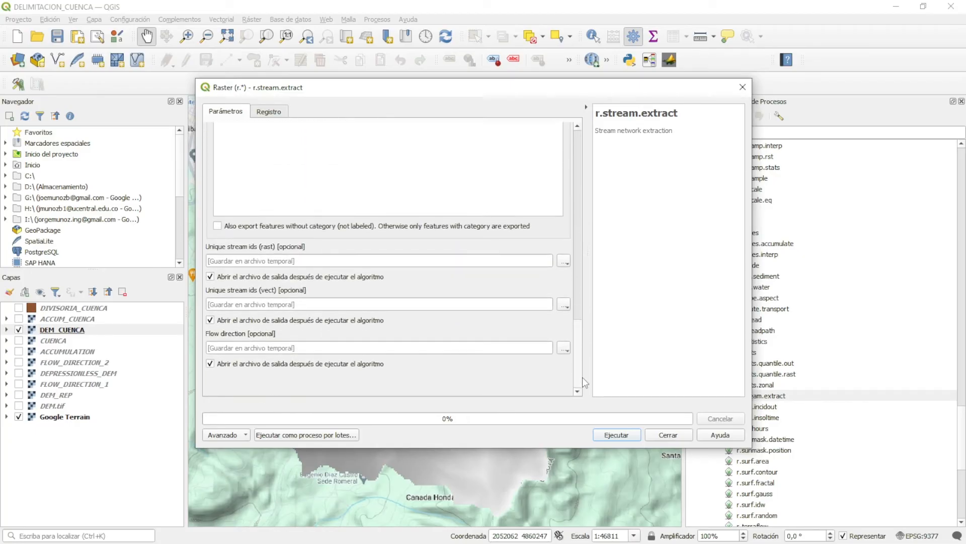
click(211, 363)
click(564, 303)
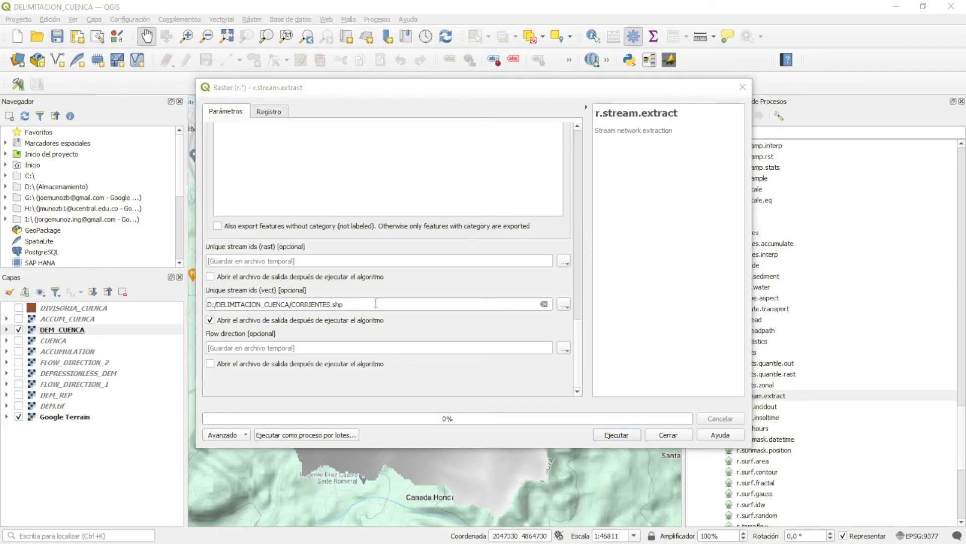
Step: Run r.stream.extract with the vector stream output saved as D:/DELIMITACION_CUENCA/CORRIENTES.shp and close the dialog
drag(376, 303, 294, 306)
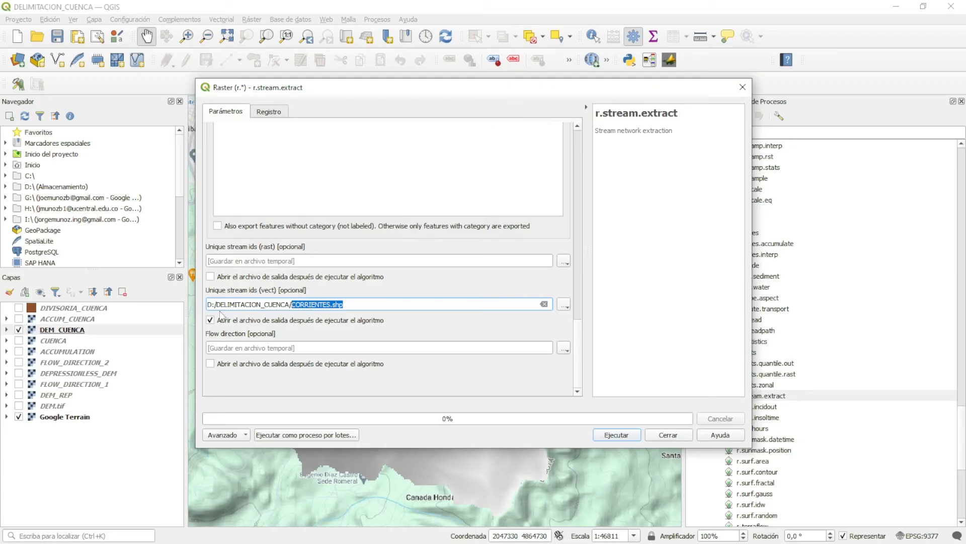
drag(215, 304, 323, 304)
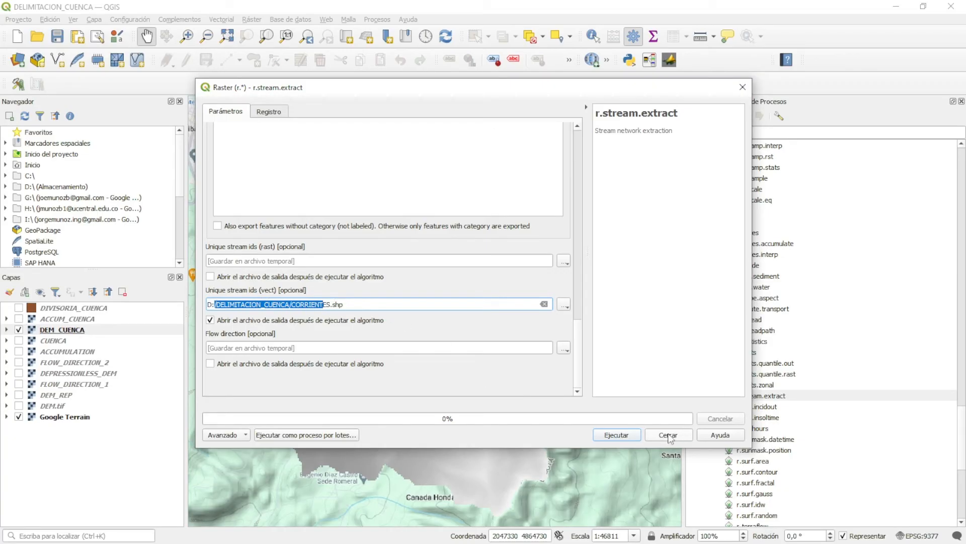
click(633, 434)
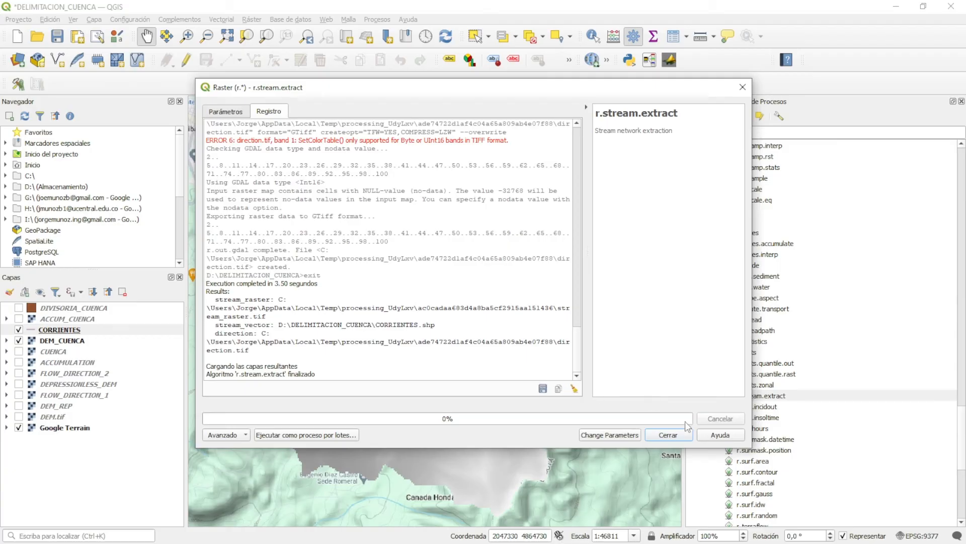
click(678, 435)
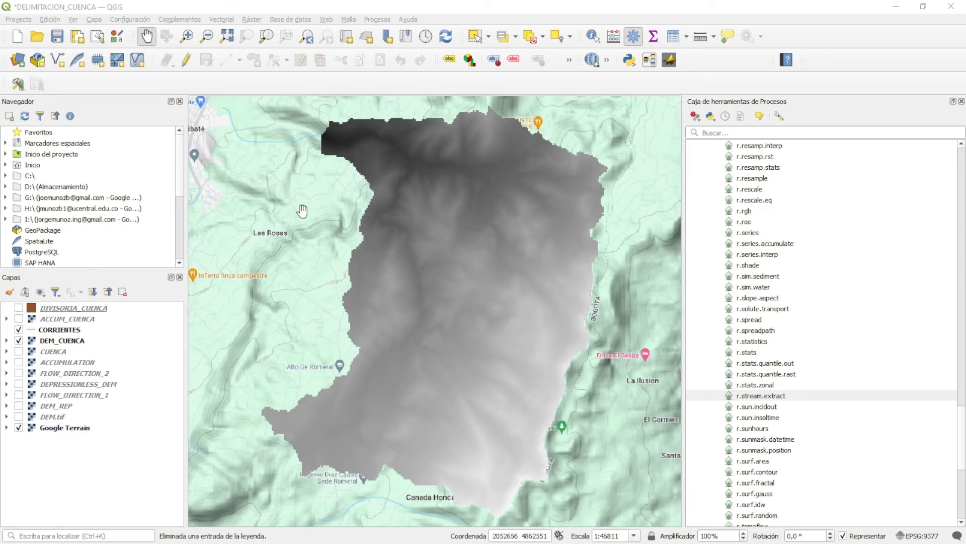
Step: Toggle the visibility of DEM_CUENCA and CORRIENTES to check whether the extracted streams are drawn on the map
click(19, 340)
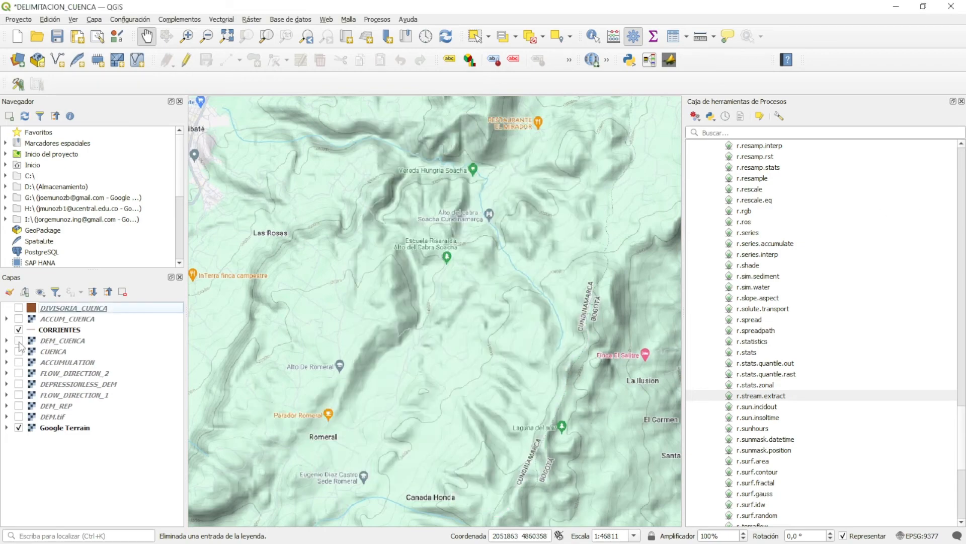
click(19, 329)
click(19, 330)
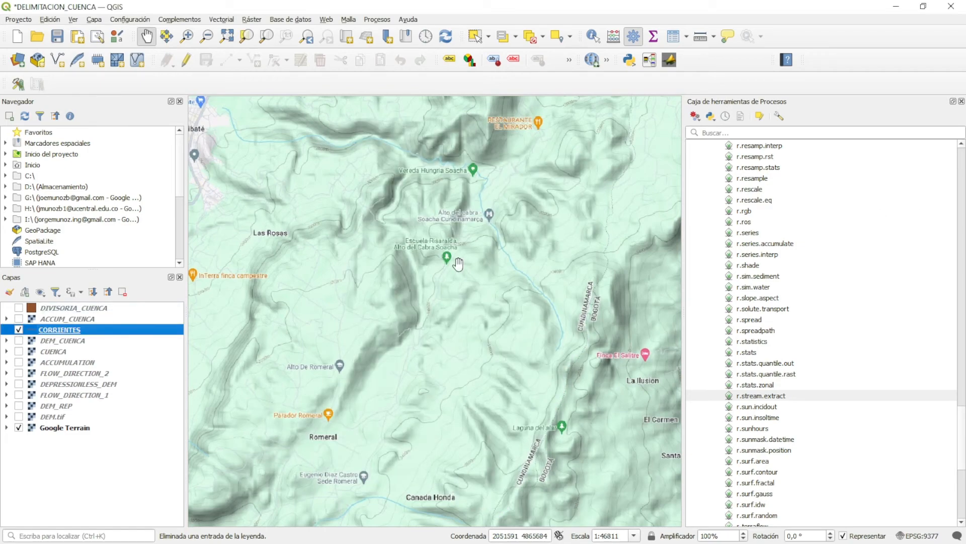
click(18, 341)
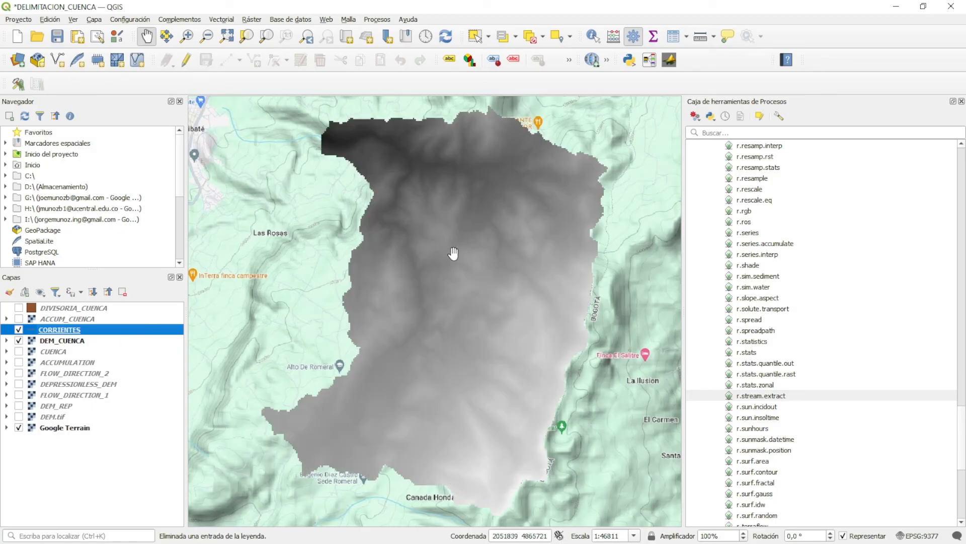
click(18, 330)
click(19, 330)
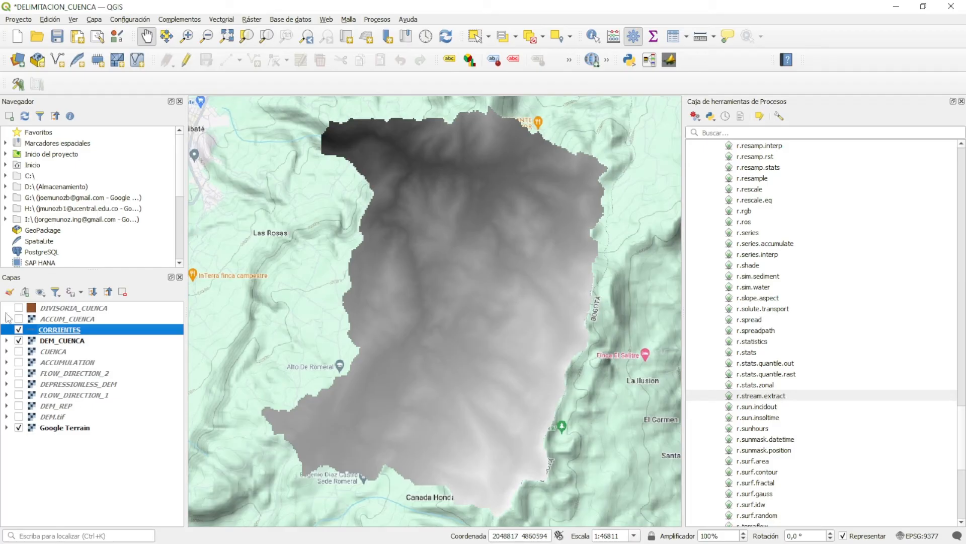
Step: Hide the CORRIENTES layer and remove it from the project
click(18, 329)
right_click(78, 330)
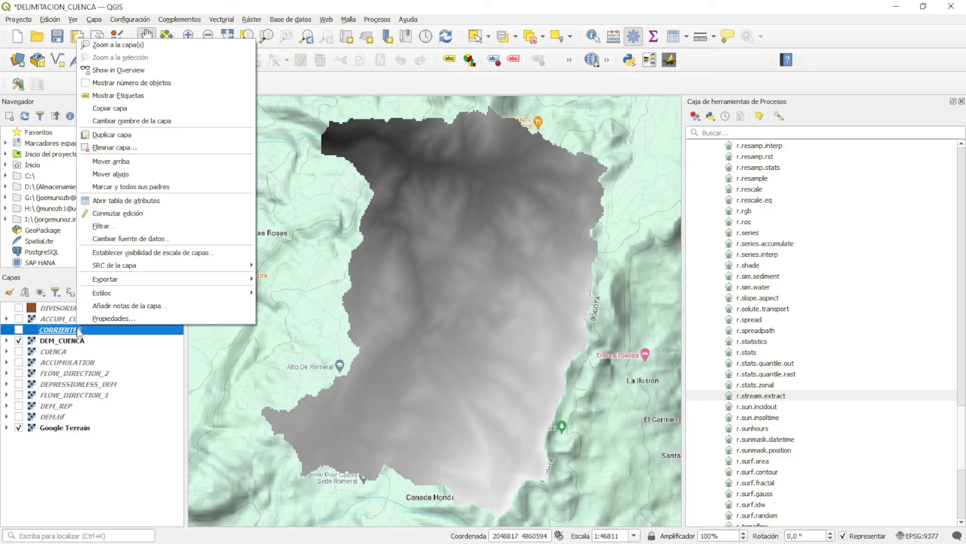
click(126, 146)
click(468, 291)
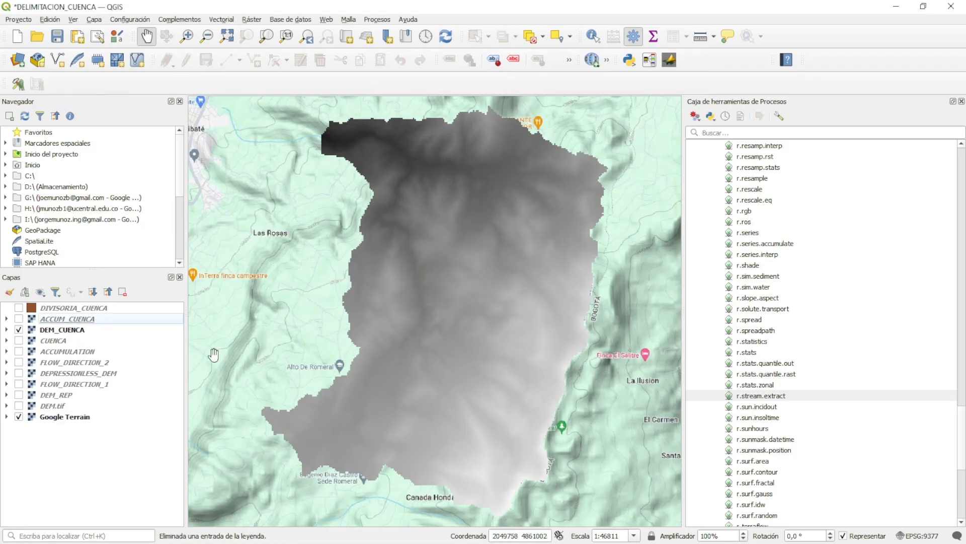
Step: Reopen r.stream.extract with DEM_CUENCA as elevation map, ACCUM_CUENCA as accumulation map, and deletion of stream segments shorter than 3 cells
click(53, 331)
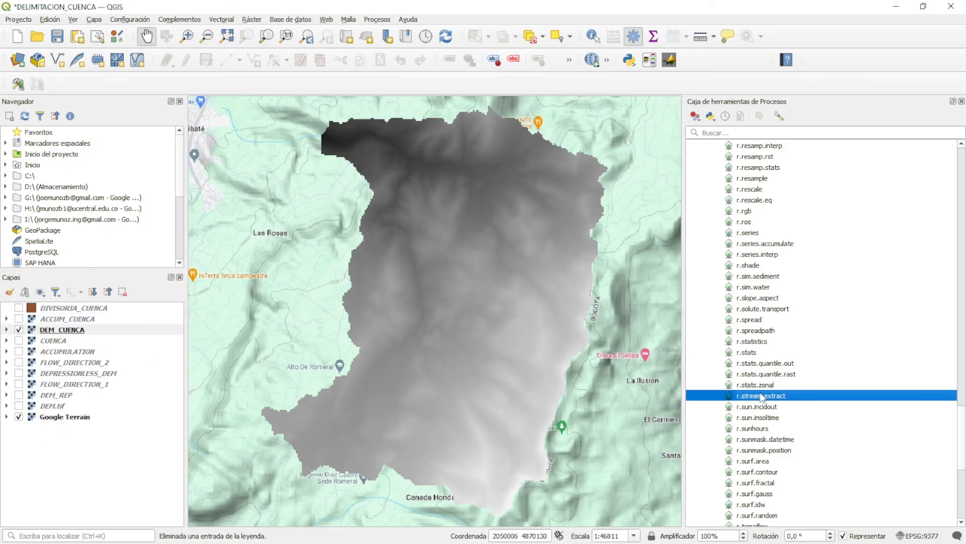
double_click(762, 397)
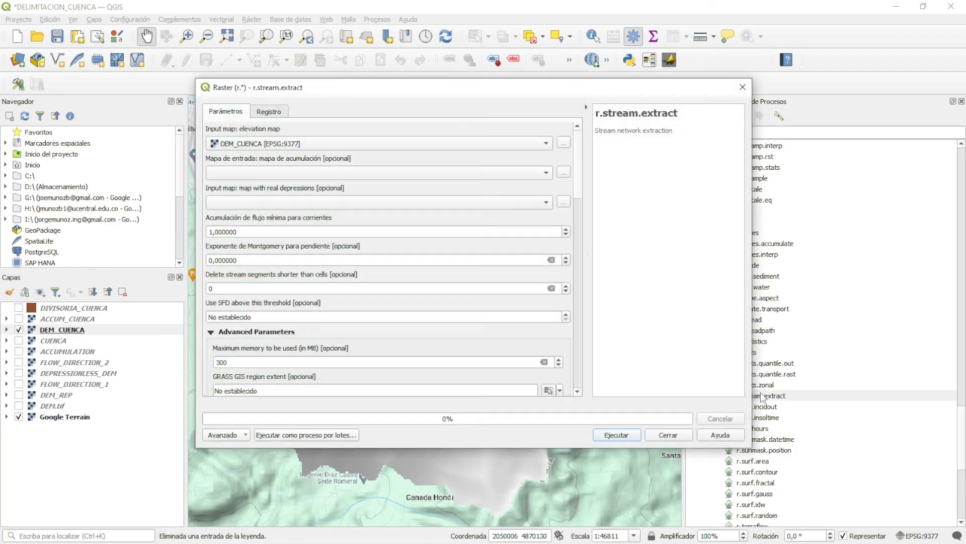
click(262, 144)
click(266, 146)
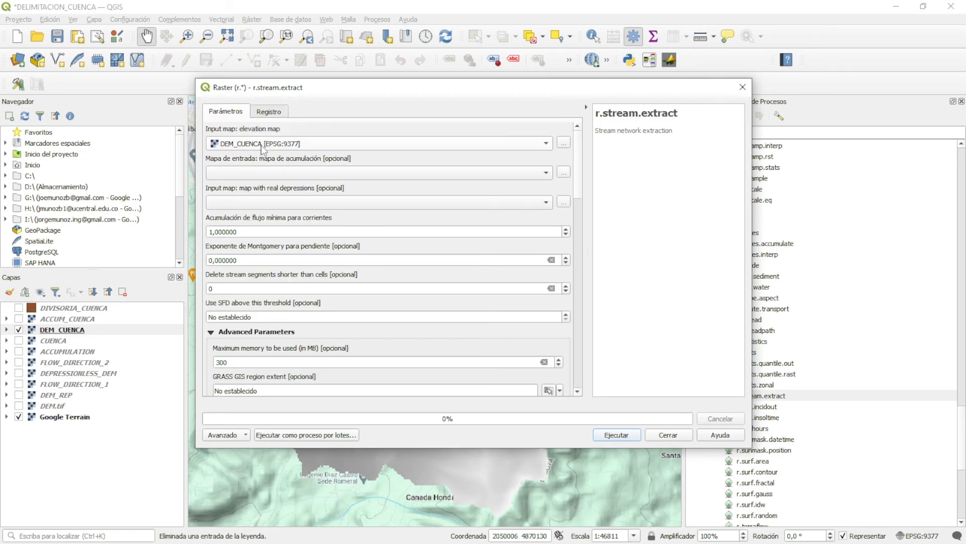
scroll(266, 146, up, 1)
click(265, 145)
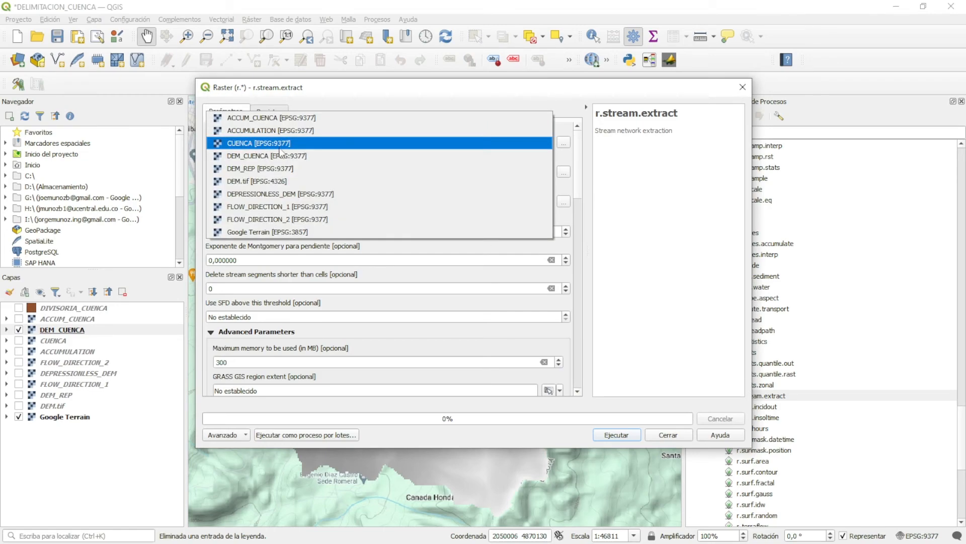
click(286, 157)
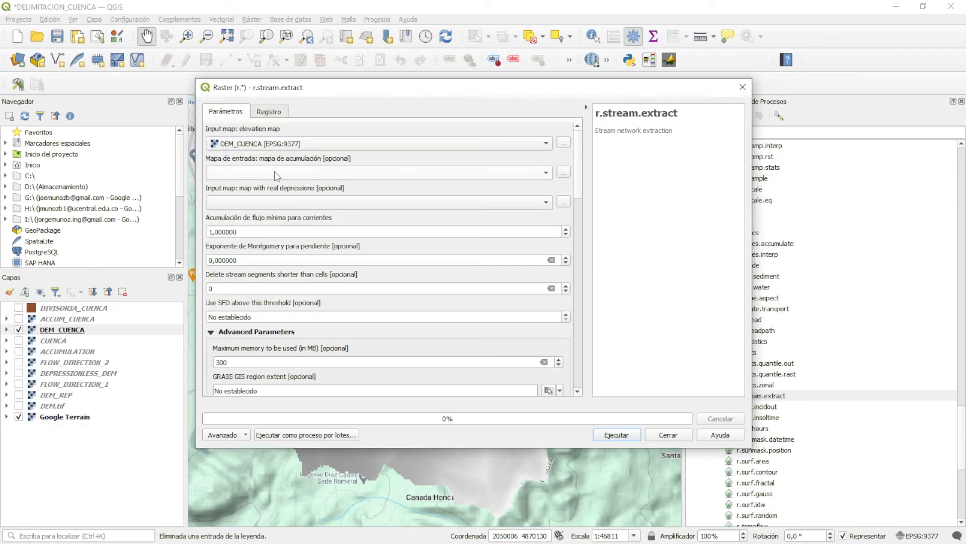
click(274, 171)
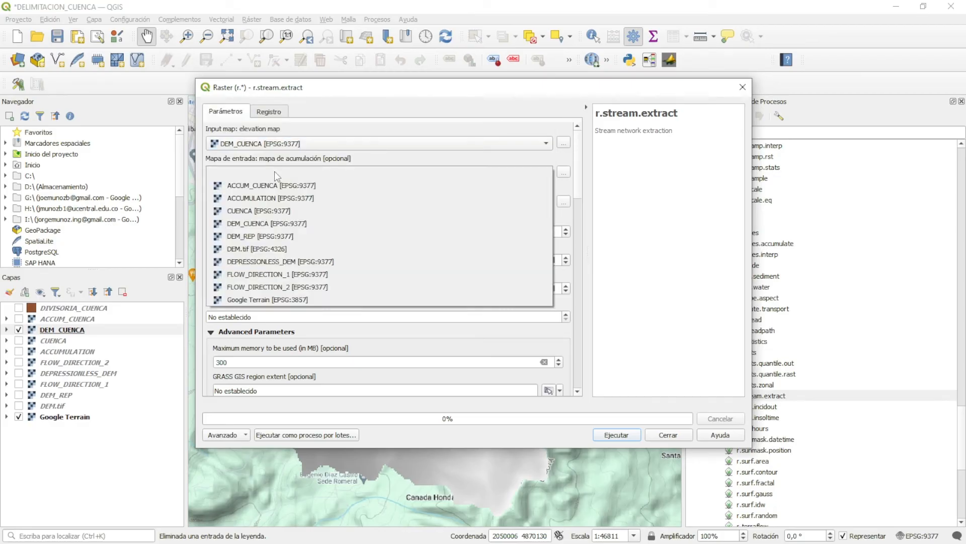
click(299, 185)
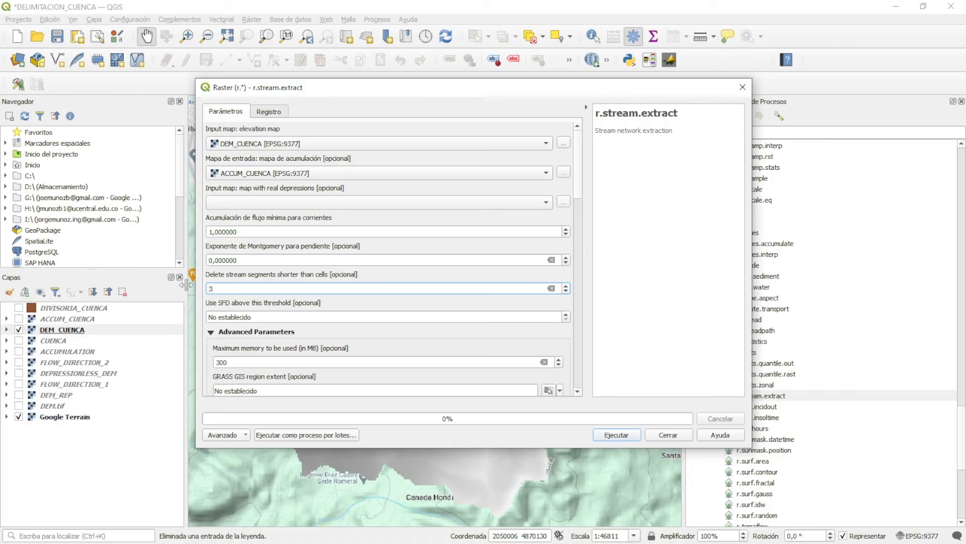
Step: Set the v.out.ogr output type to line in r.stream.extract
click(580, 186)
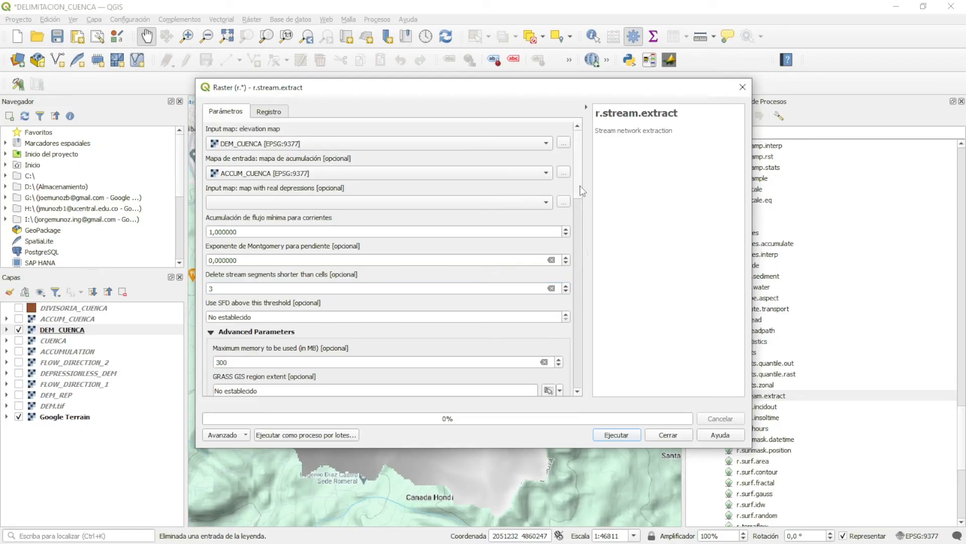
drag(582, 190, 585, 290)
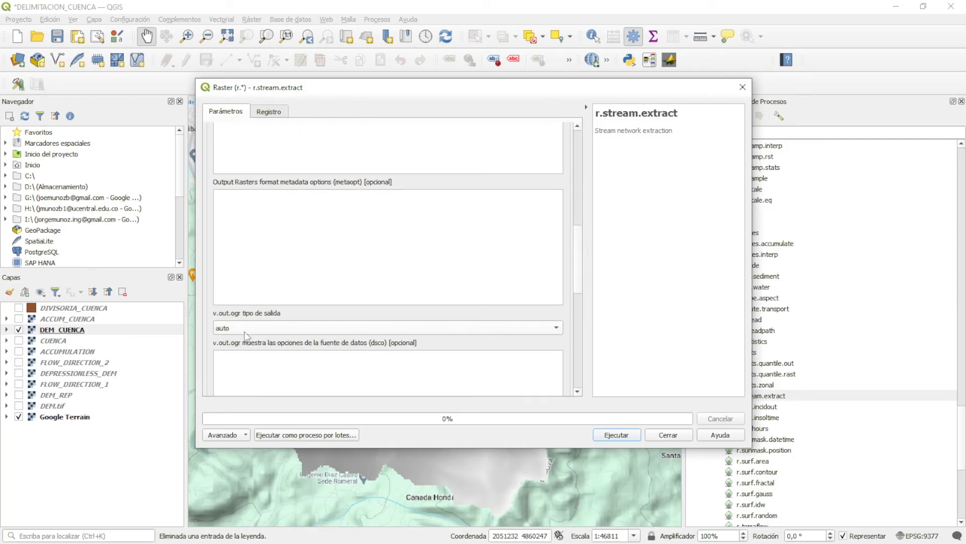
click(238, 328)
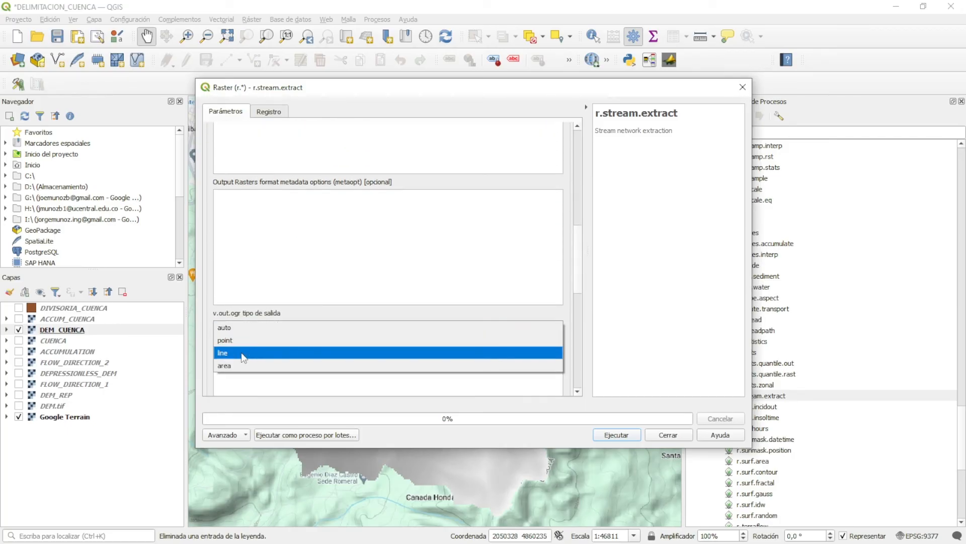
click(244, 356)
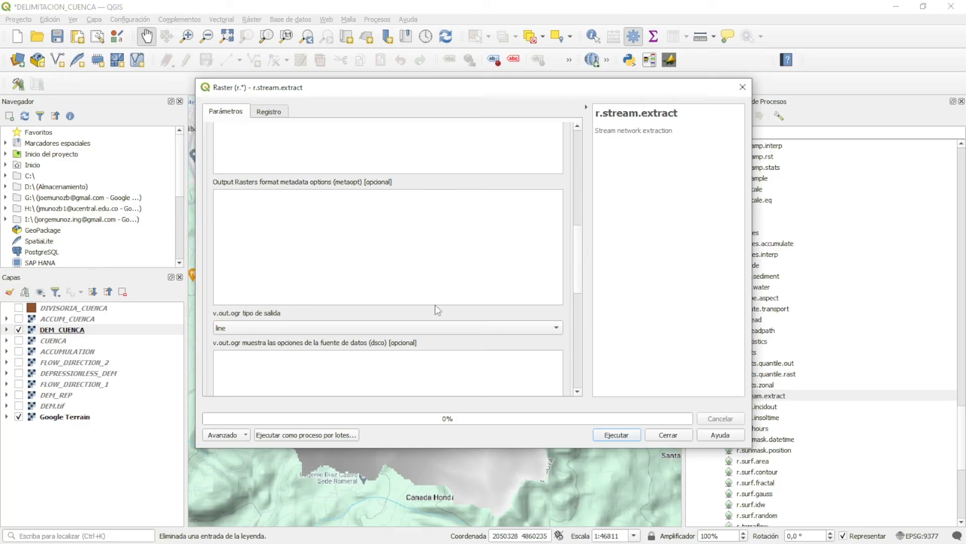
Step: Disable opening the raster stream and flow direction outputs, and run r.stream.extract with the vector streams as a temporary layer
drag(578, 288, 573, 389)
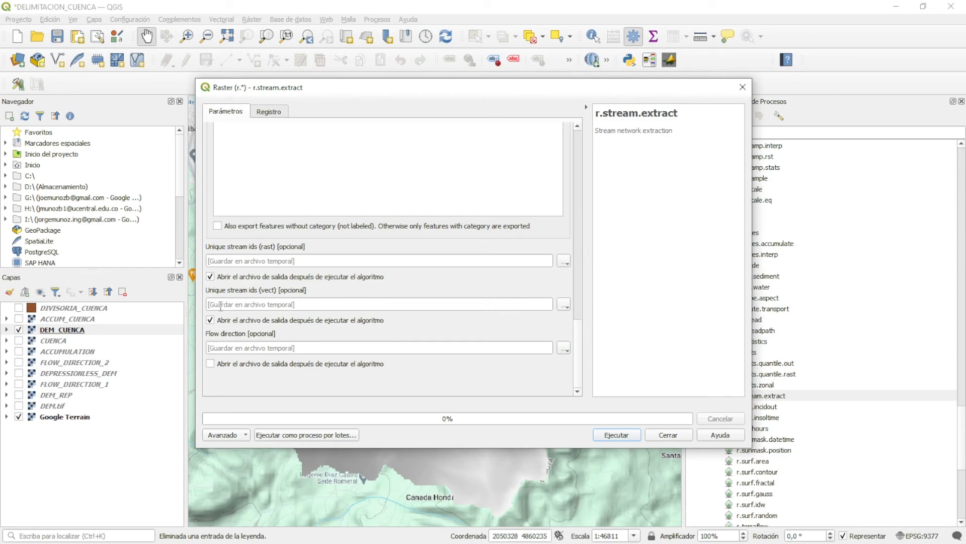
click(210, 277)
click(607, 436)
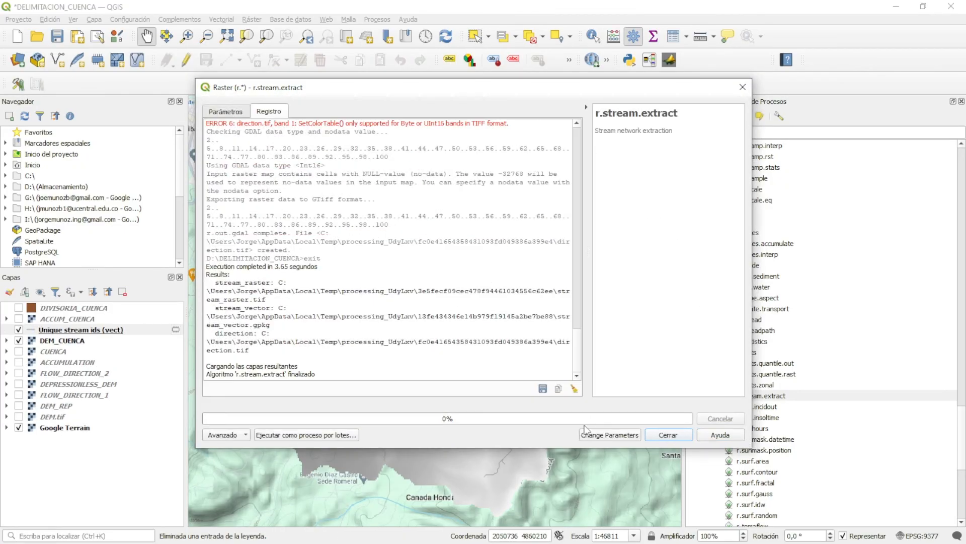
click(669, 436)
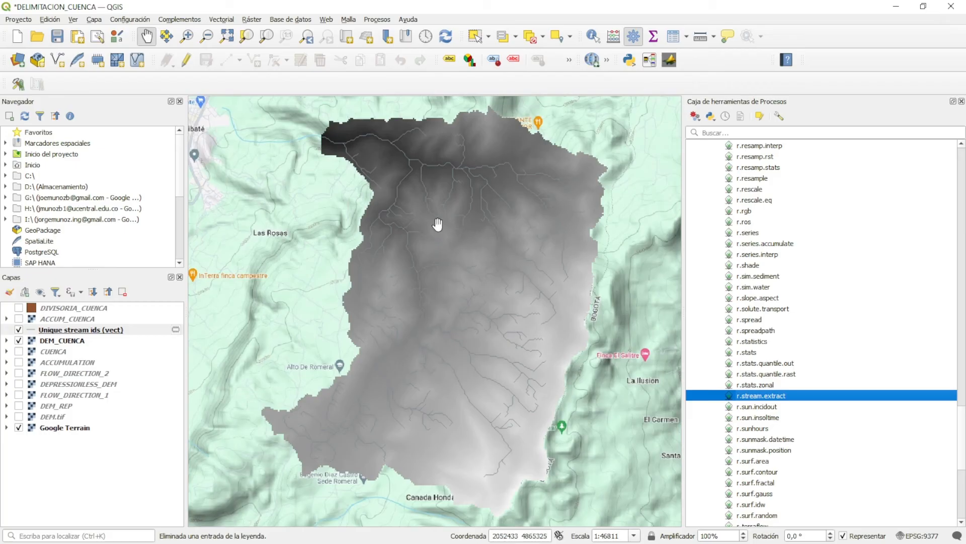
Step: Change the line colour of the Unique stream ids (vect) layer to pure blue
click(33, 332)
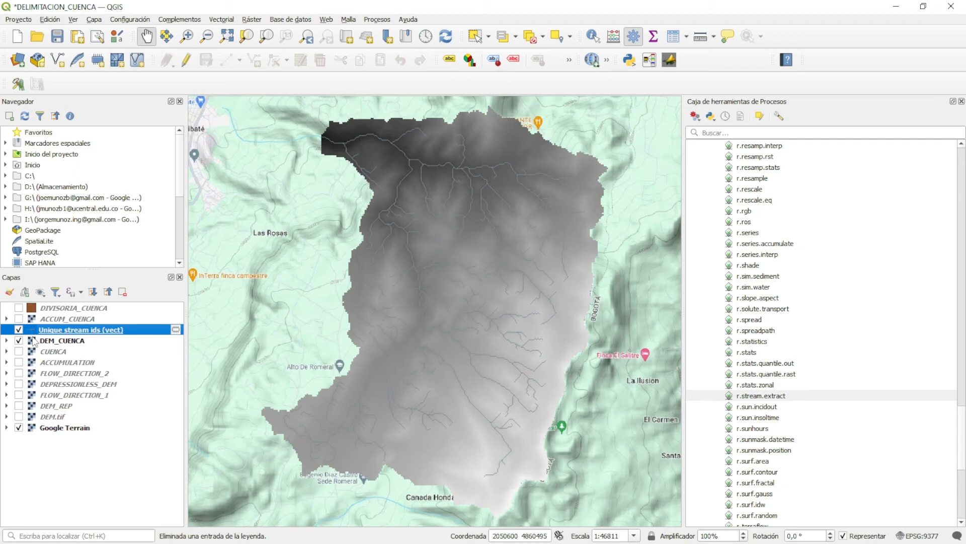
double_click(32, 330)
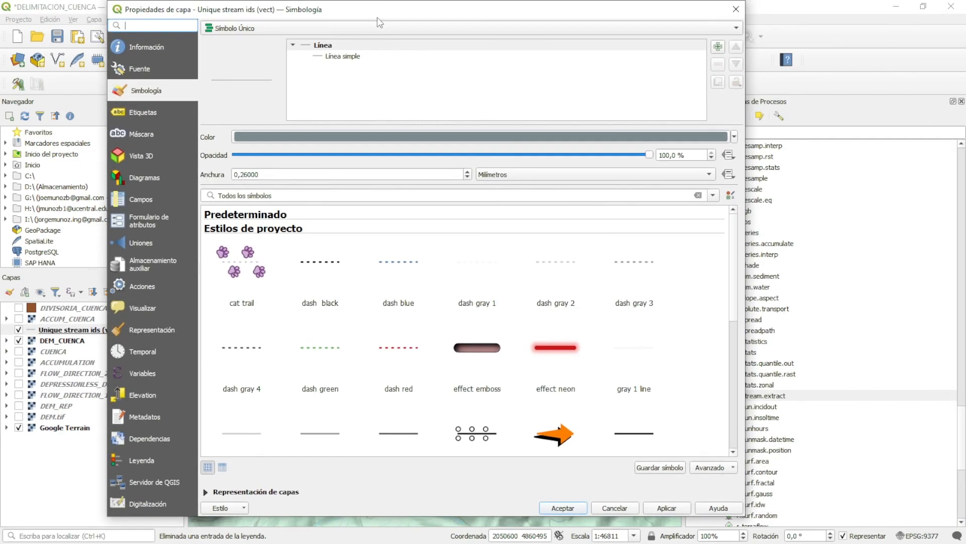
click(735, 136)
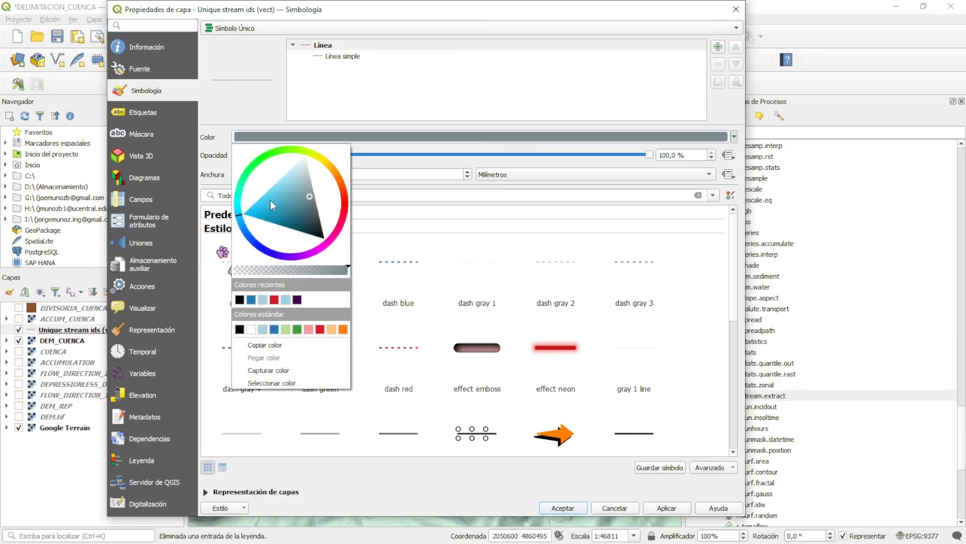
click(262, 252)
click(262, 245)
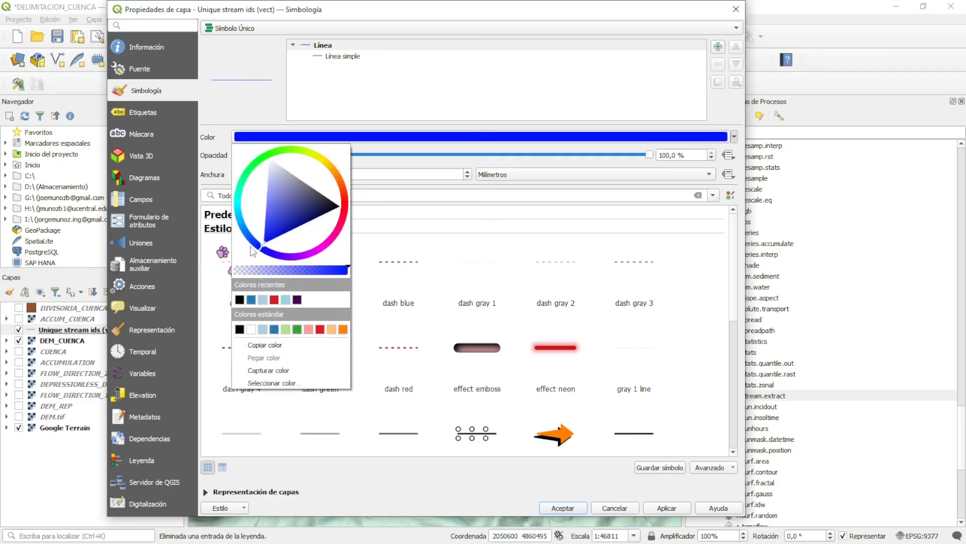
click(676, 514)
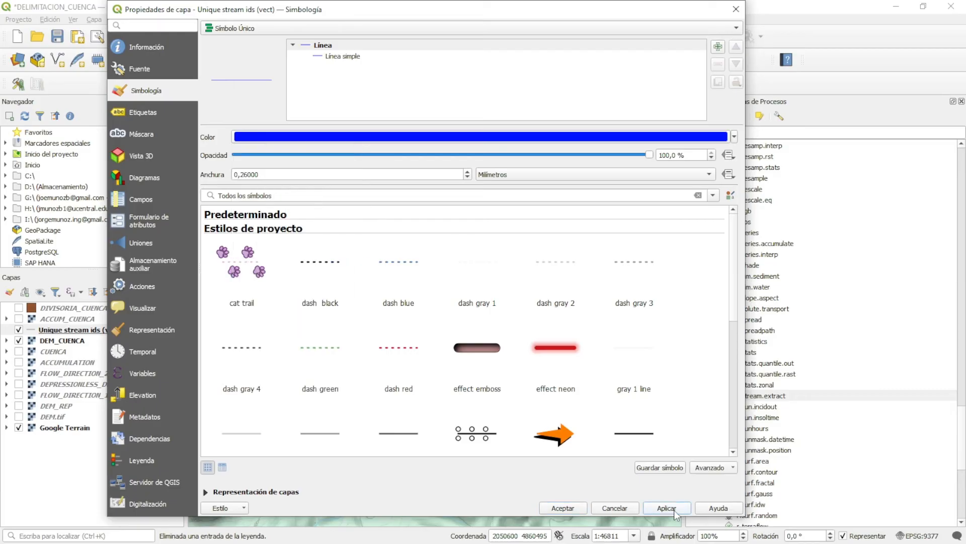
click(580, 507)
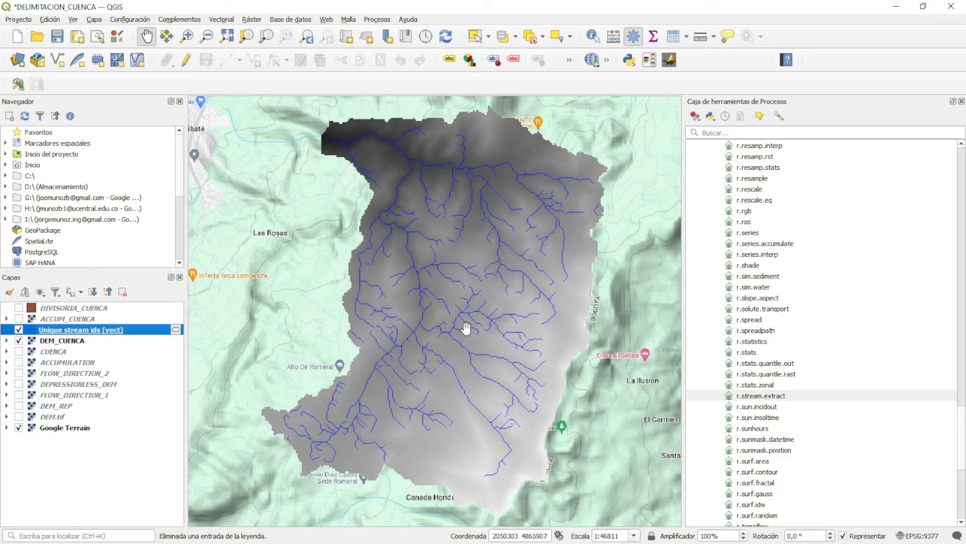
Step: Examine the blue stream network in detail and across the whole basin over DEM_CUENCA
scroll(455, 307, up, 3)
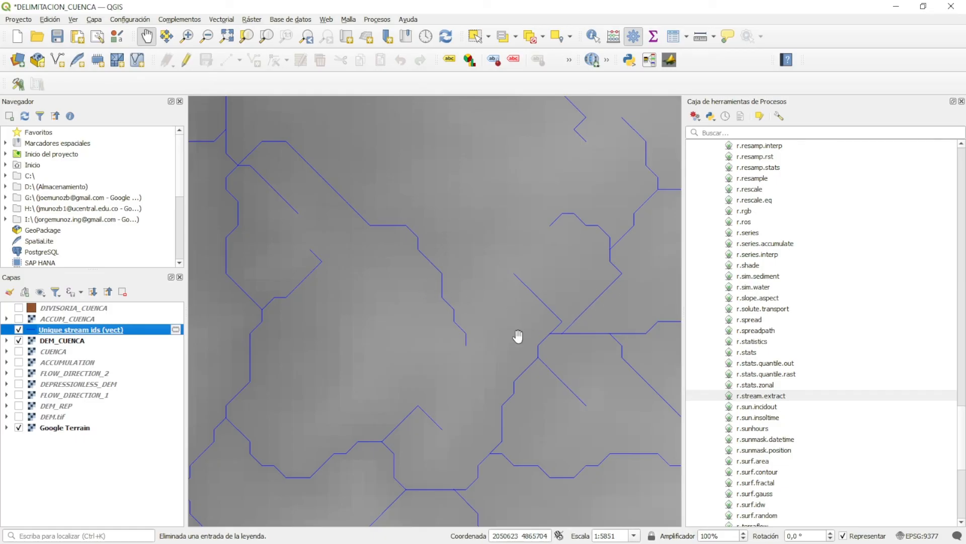
scroll(523, 282, down, 3)
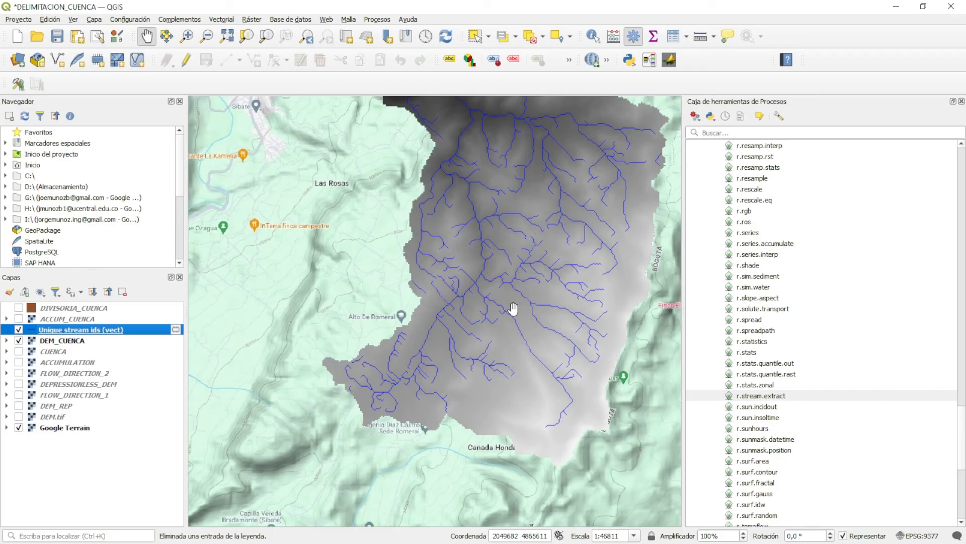
drag(557, 163, 569, 228)
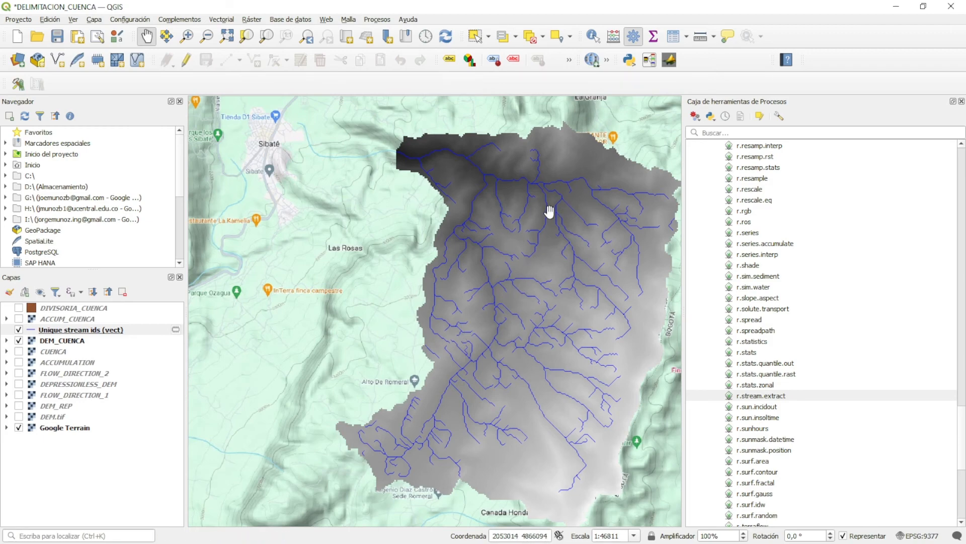
drag(579, 294, 470, 278)
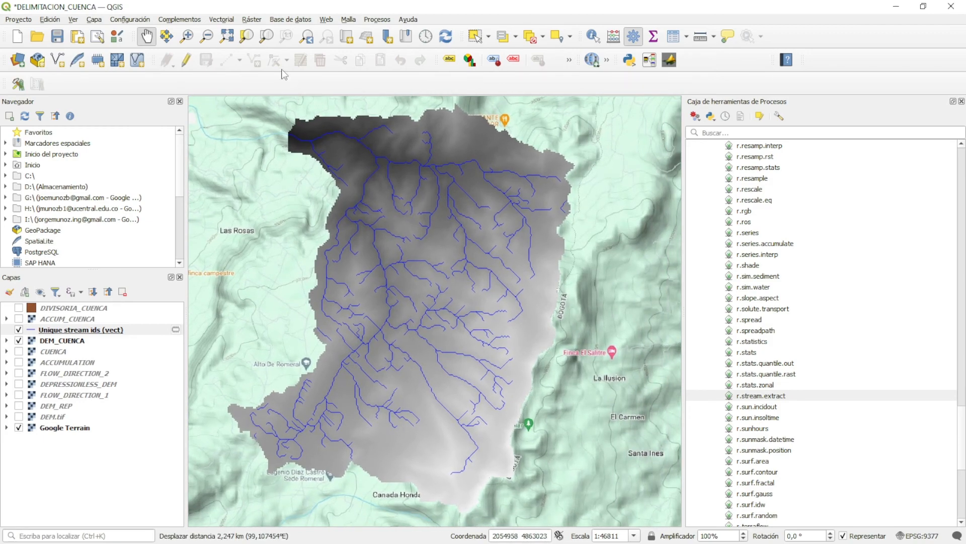
click(251, 23)
mouse_move(224, 23)
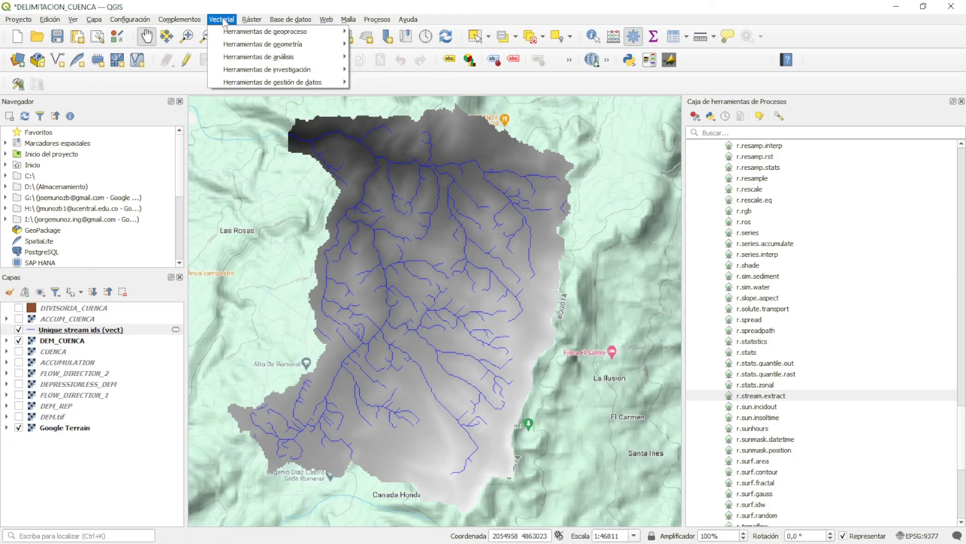
mouse_move(258, 49)
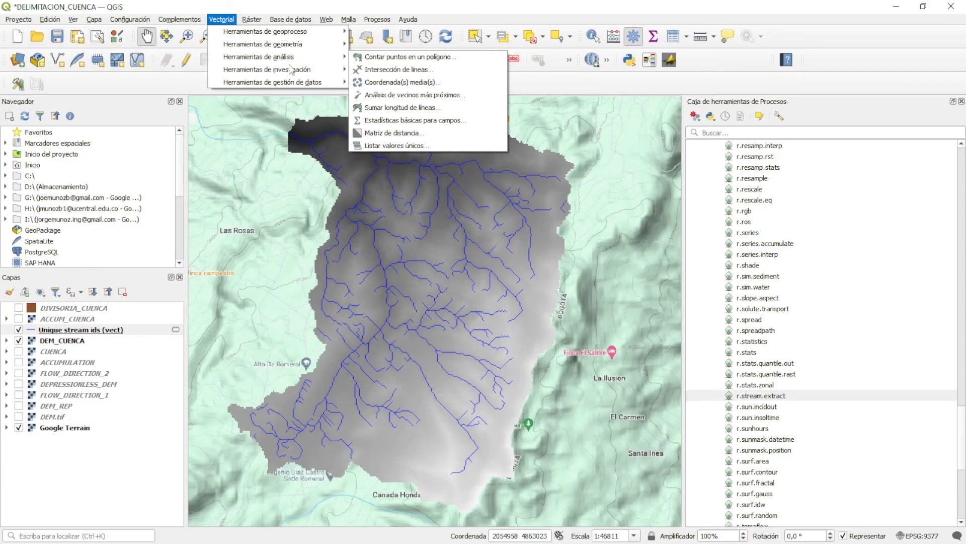
mouse_move(291, 75)
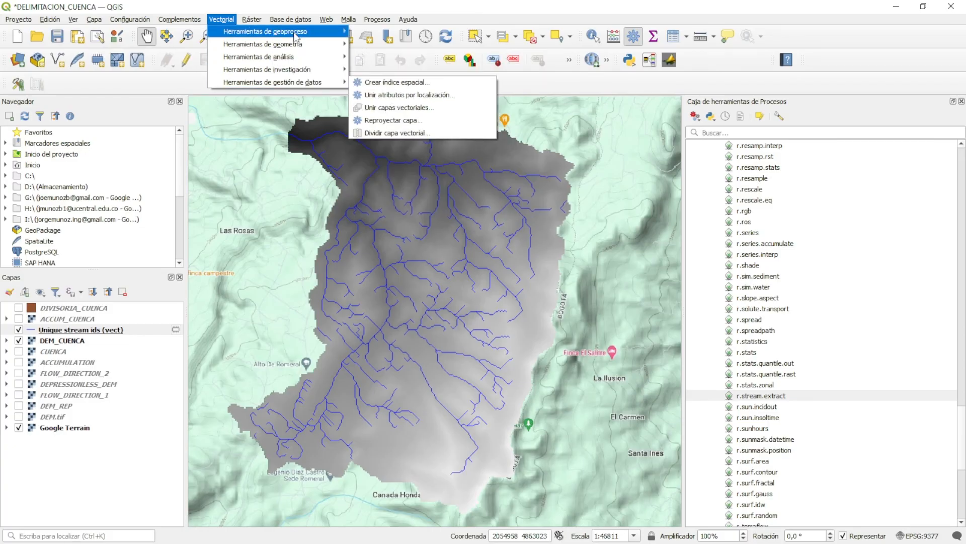
mouse_move(296, 33)
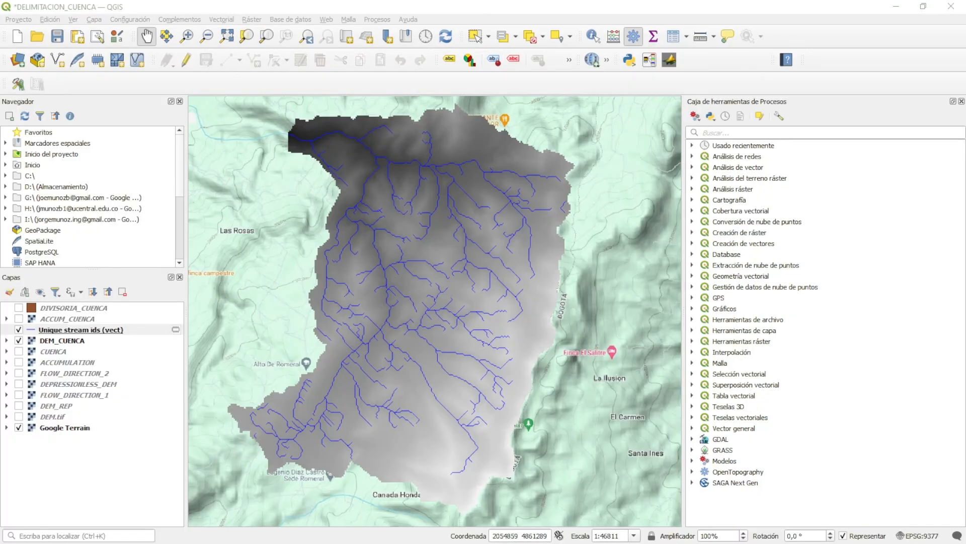
click(222, 21)
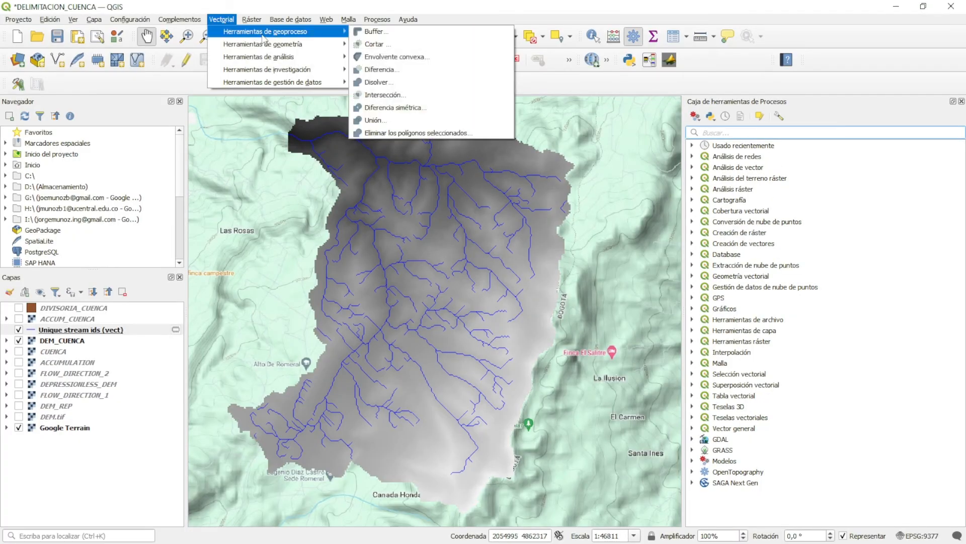
Step: Search the processing toolbox for SUAVI and open the Suavizar tool with Unique stream ids (vect) as the input layer
mouse_move(271, 44)
click(746, 132)
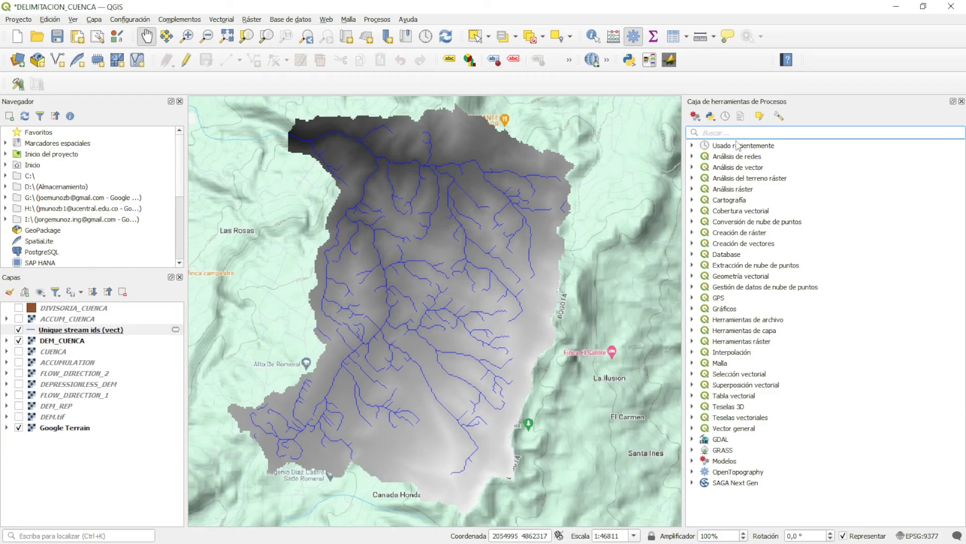
text(SUAVI)
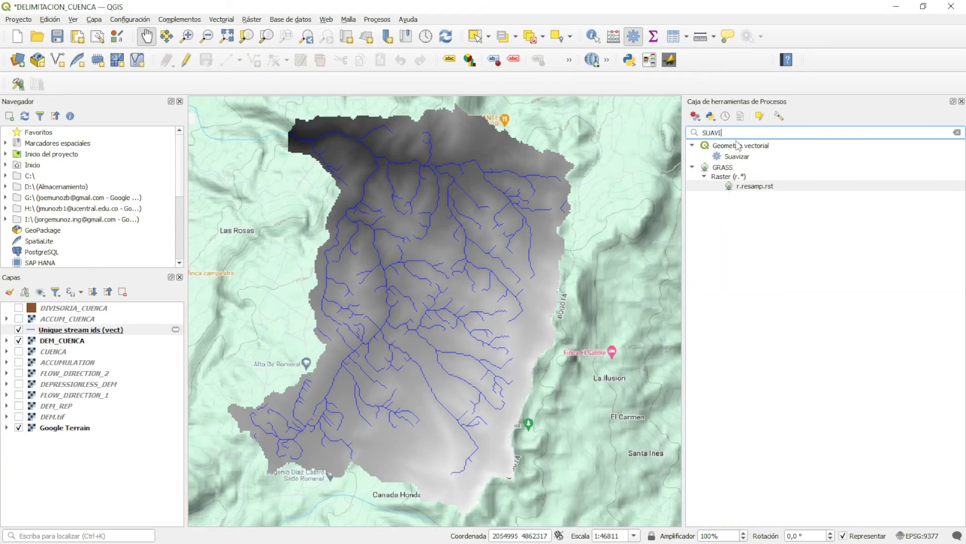
double_click(739, 157)
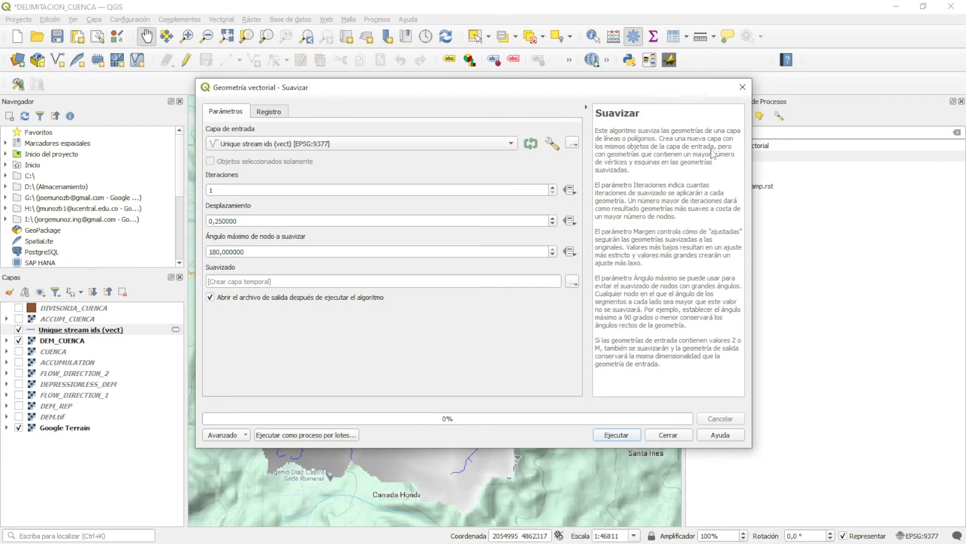
drag(297, 95, 495, 105)
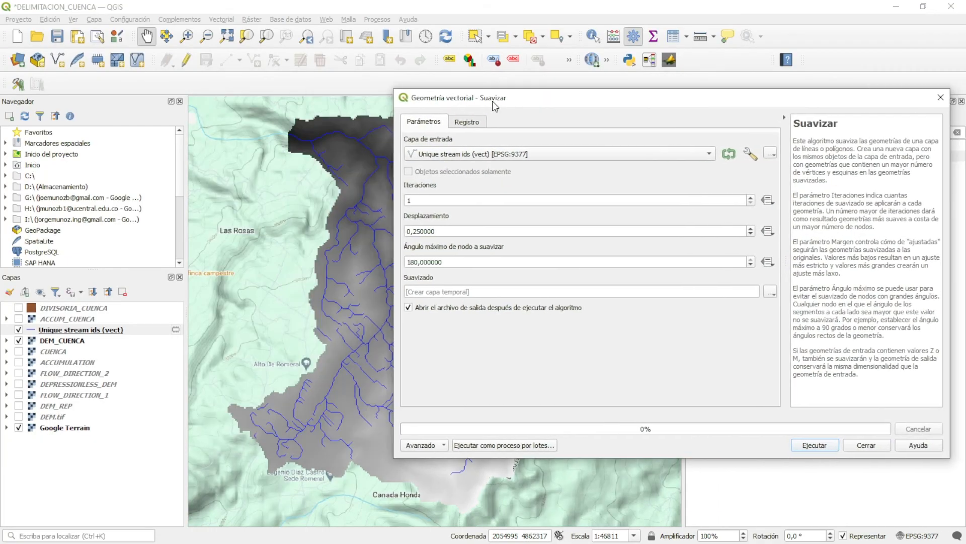
click(452, 157)
click(487, 154)
drag(493, 103, 311, 68)
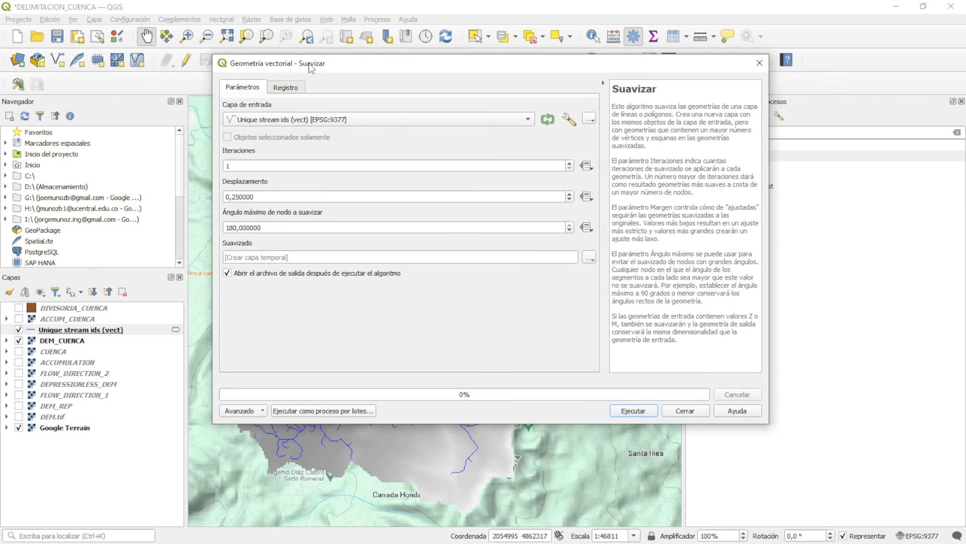
Step: Set the smoothing to 10 iterations with an offset of 0.5
click(238, 166)
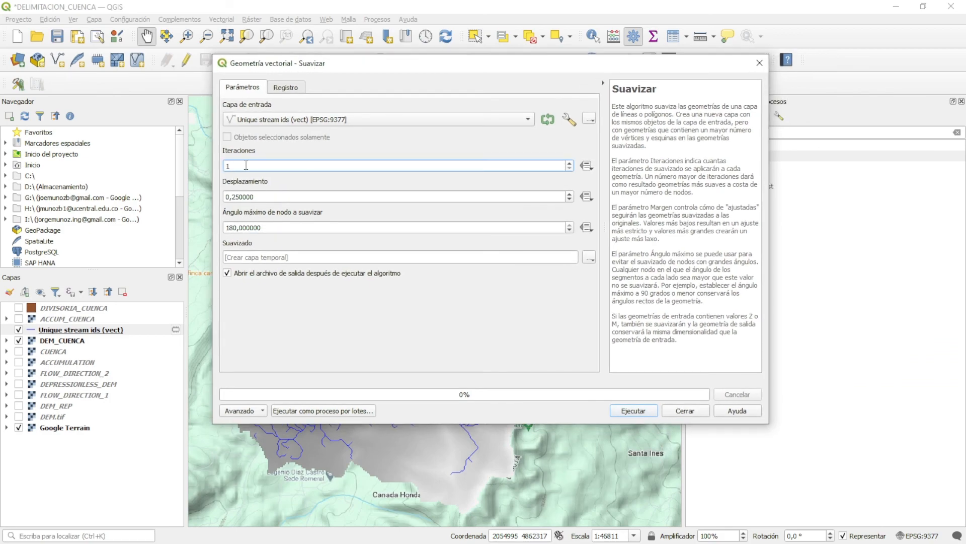
text(0)
click(241, 196)
key(BackSpace)
key(BackSpace)
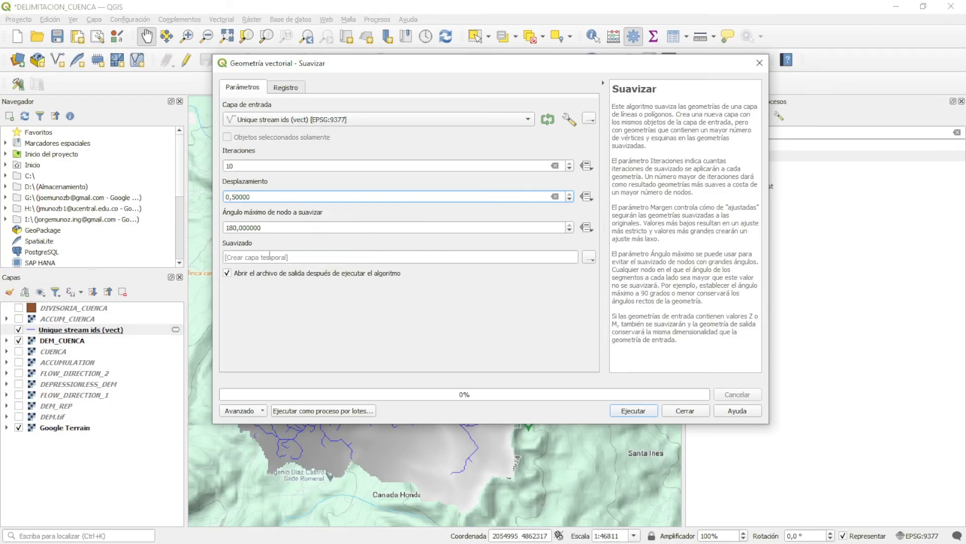
Step: Save the smoothed output as D:/DELIMITACION_CUENCA/CORRIENTES.shp, run Suavizar and close the tool
drag(327, 64, 304, 82)
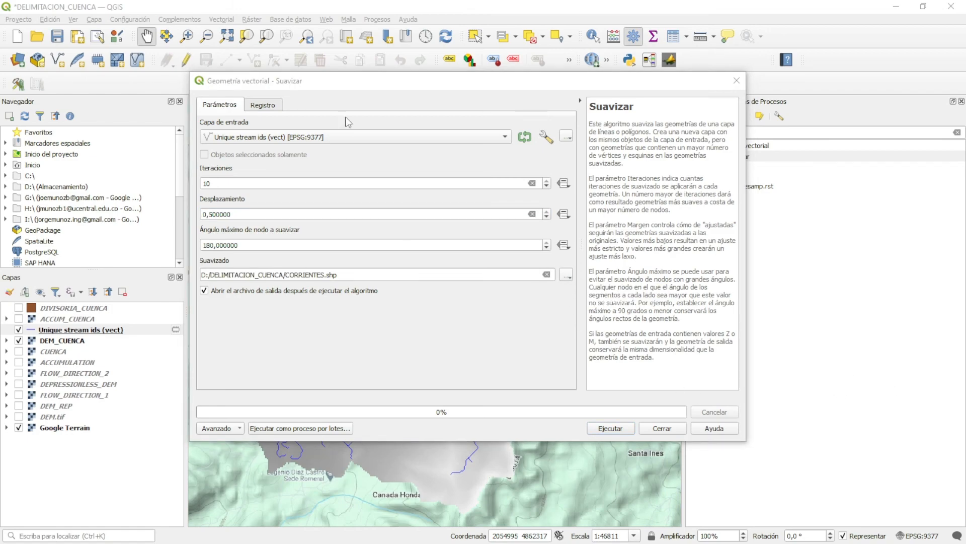
click(281, 88)
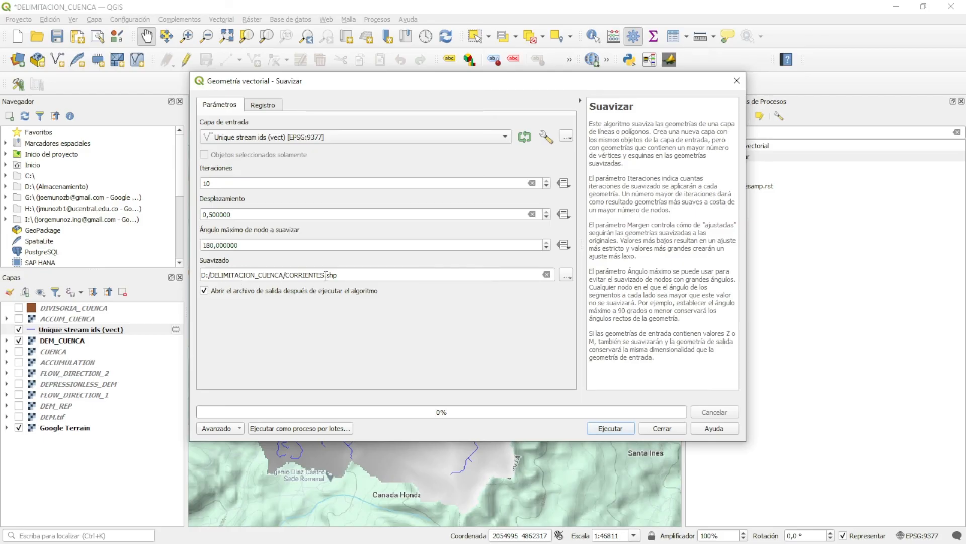
click(567, 275)
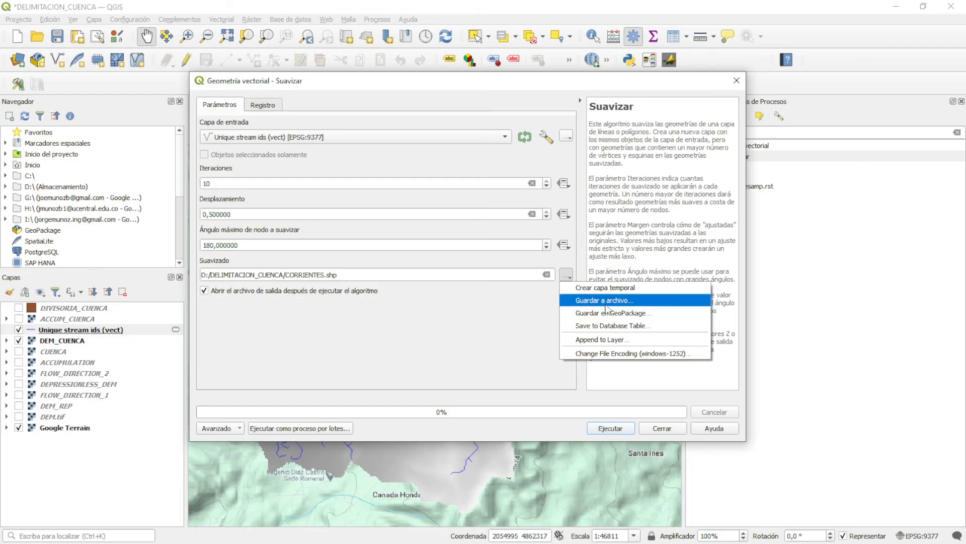
click(459, 314)
click(607, 429)
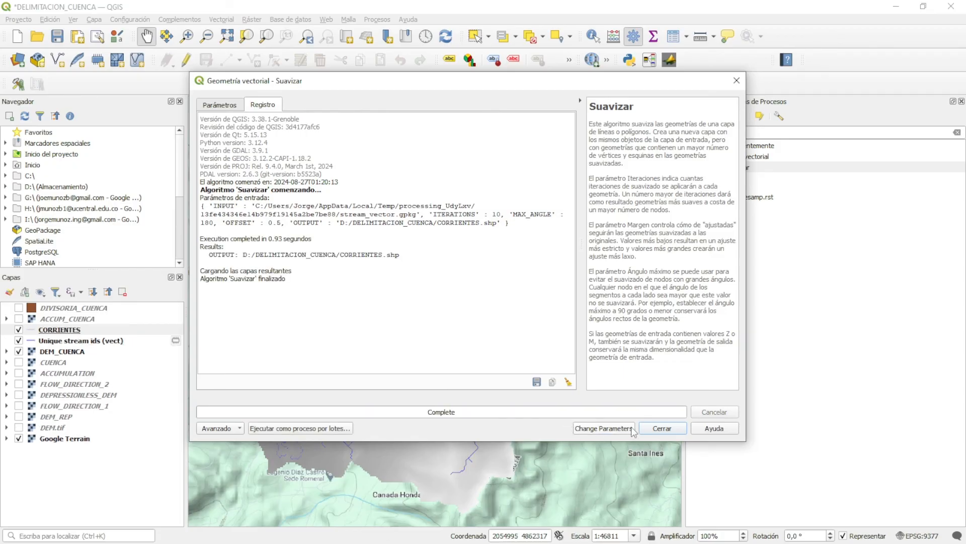
click(662, 428)
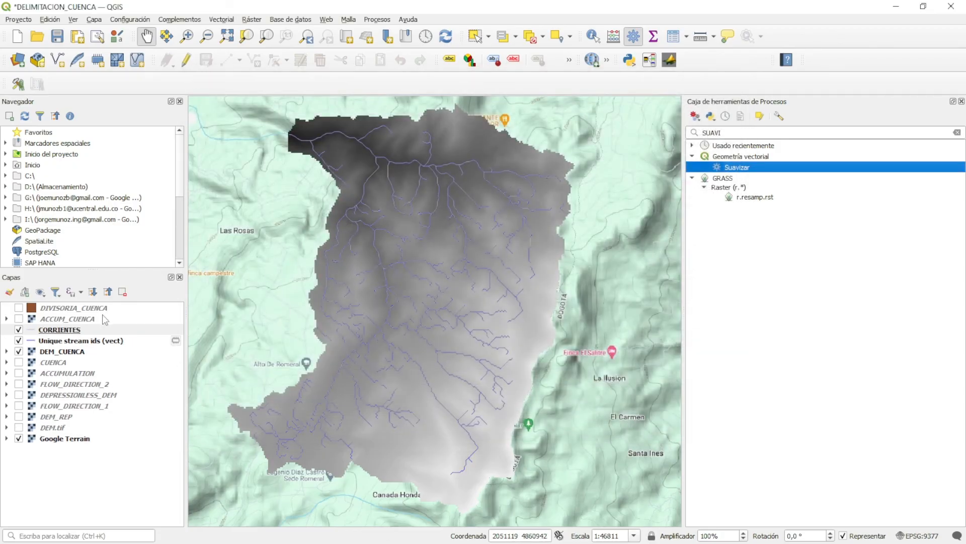
Step: Compare the smoothed CORRIENTES lines with the original streams up close and hide the Unique stream ids (vect) layer
click(70, 330)
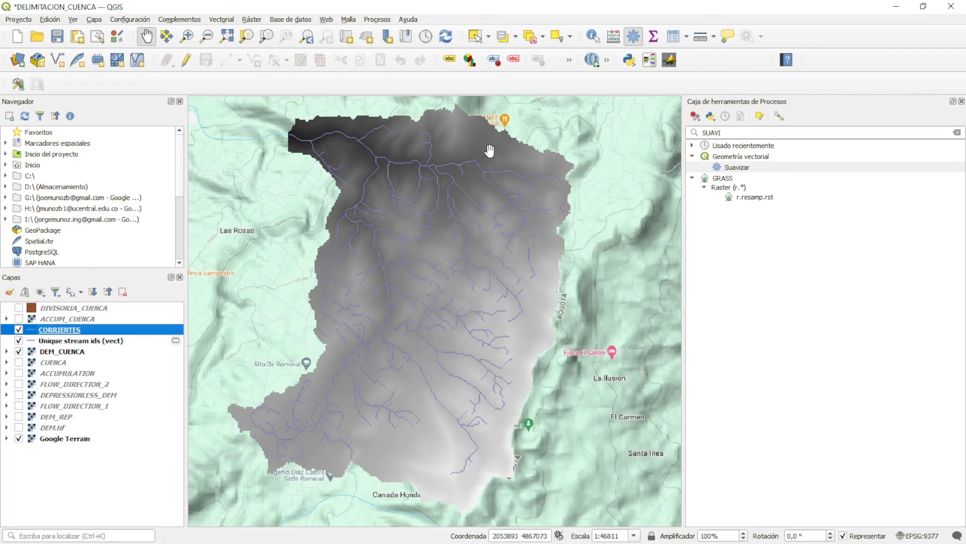
scroll(484, 156, up, 4)
drag(304, 200, 375, 200)
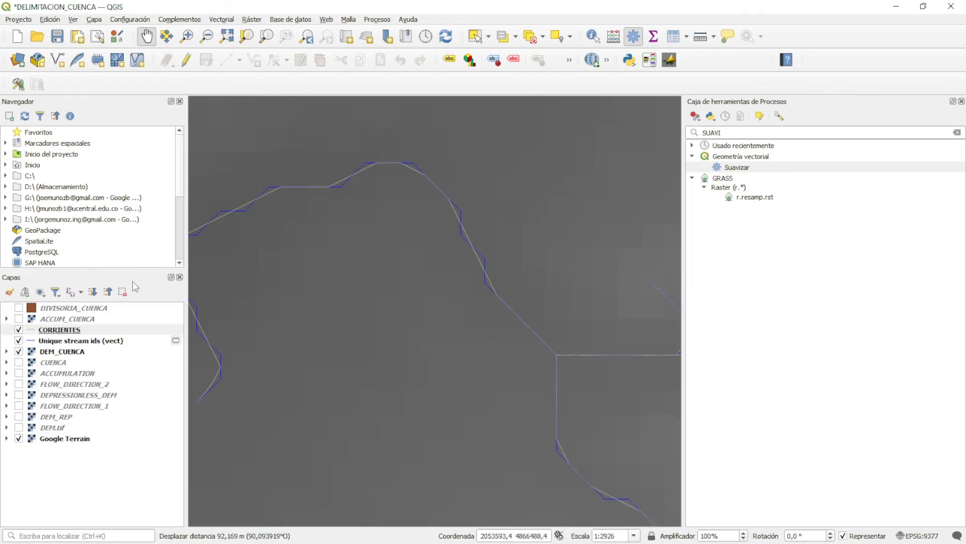
click(19, 340)
scroll(480, 144, down, 3)
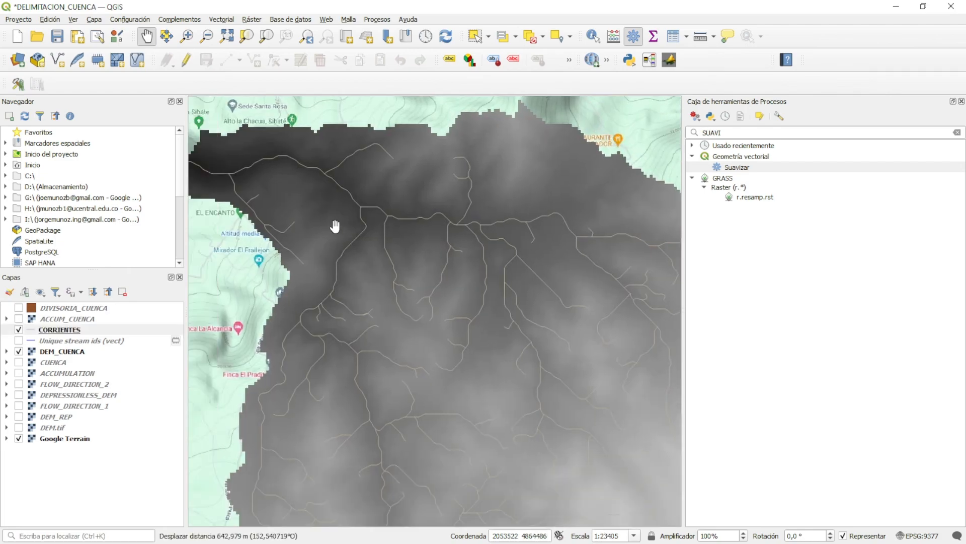
drag(373, 212, 384, 176)
scroll(387, 238, down, 1)
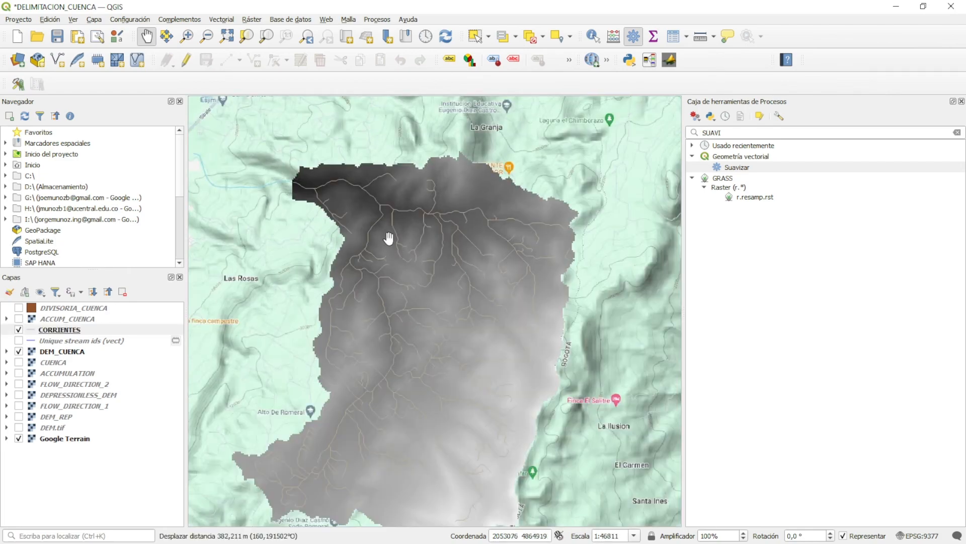
drag(412, 343, 433, 232)
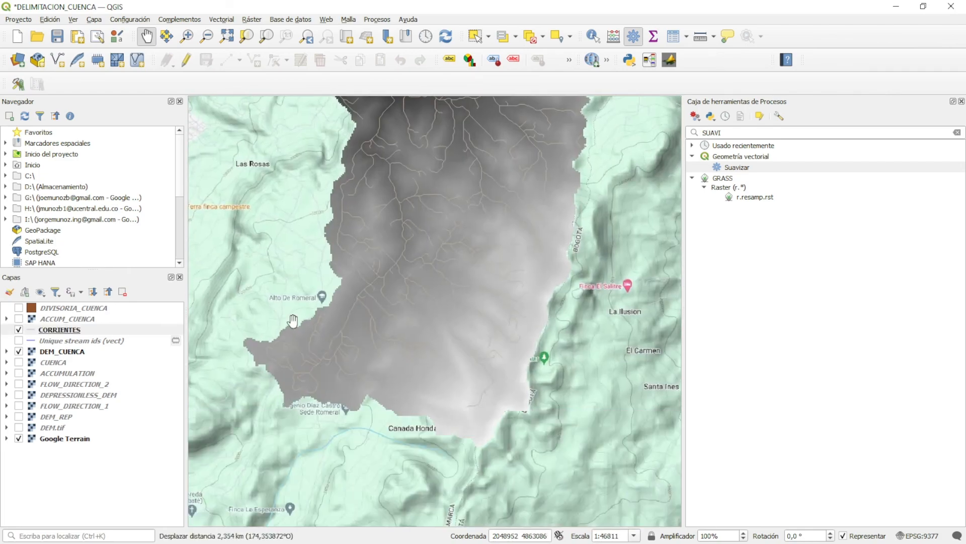
Step: Style the CORRIENTES layer with a bright blue line 0.3 mm wide
click(33, 331)
double_click(32, 330)
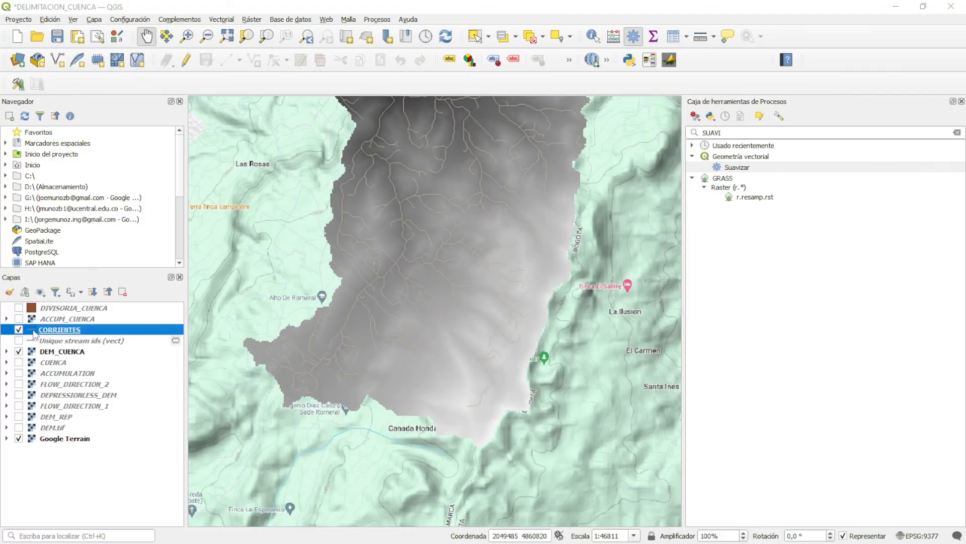
click(734, 139)
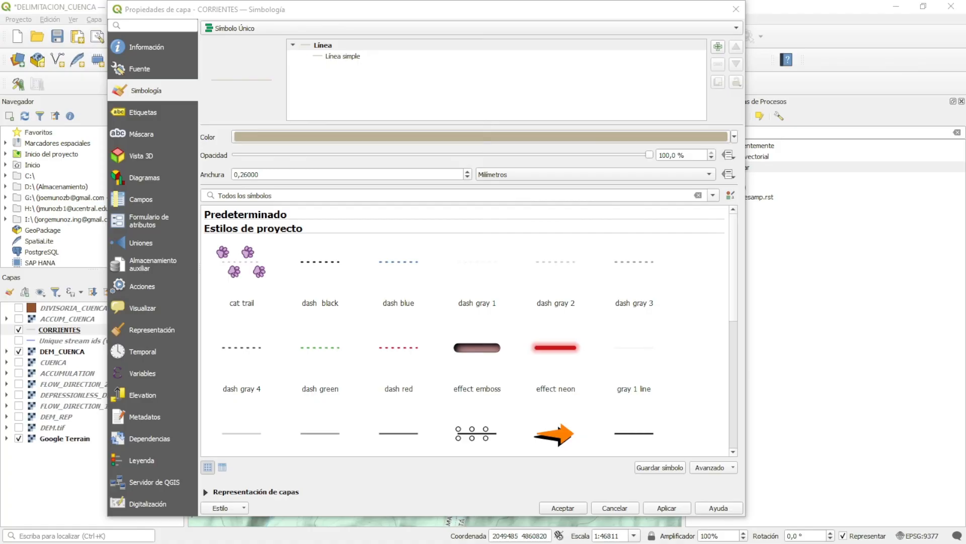
click(734, 136)
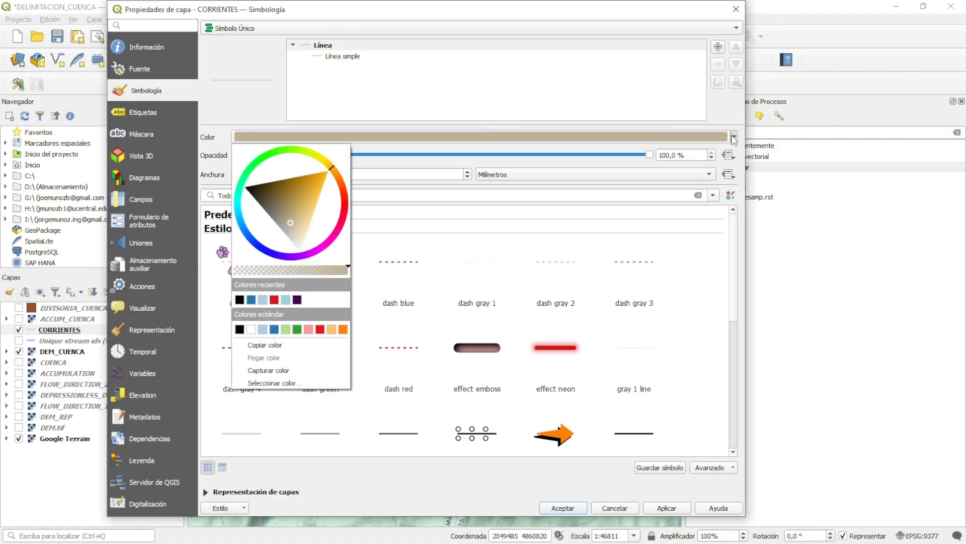
click(257, 249)
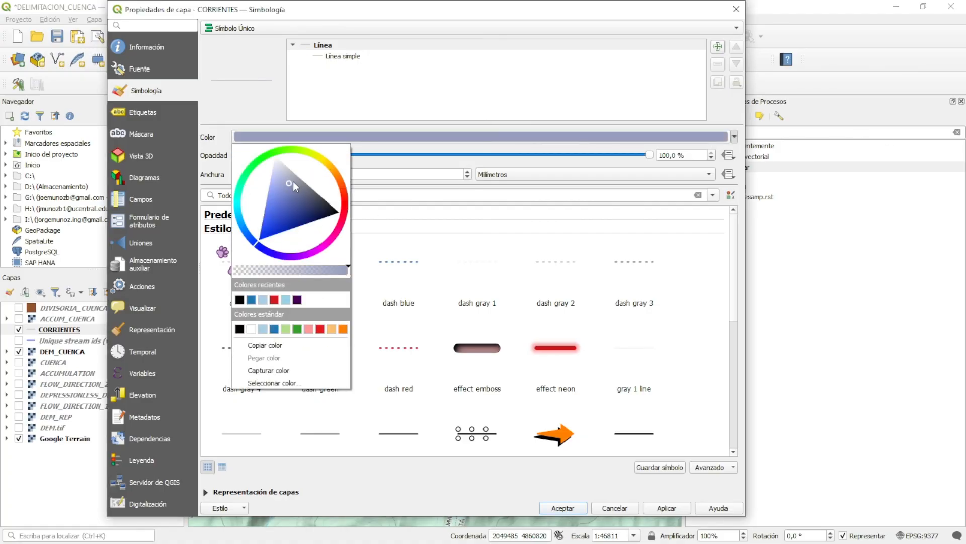
drag(294, 182, 257, 247)
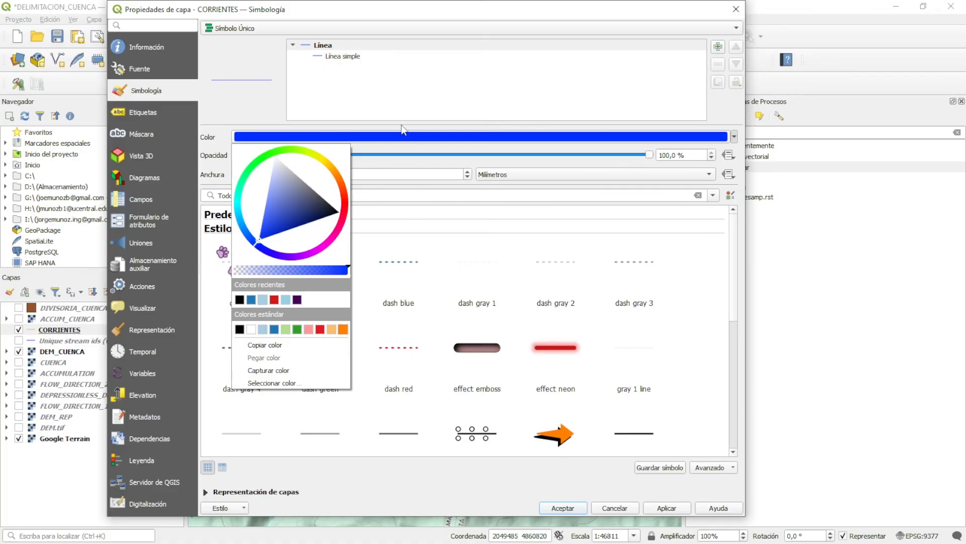
click(265, 108)
click(249, 174)
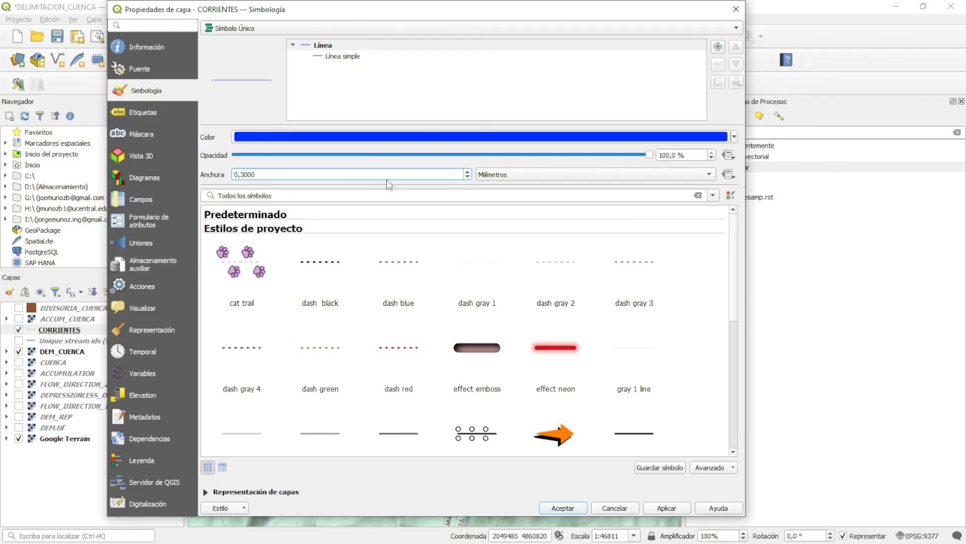
click(573, 508)
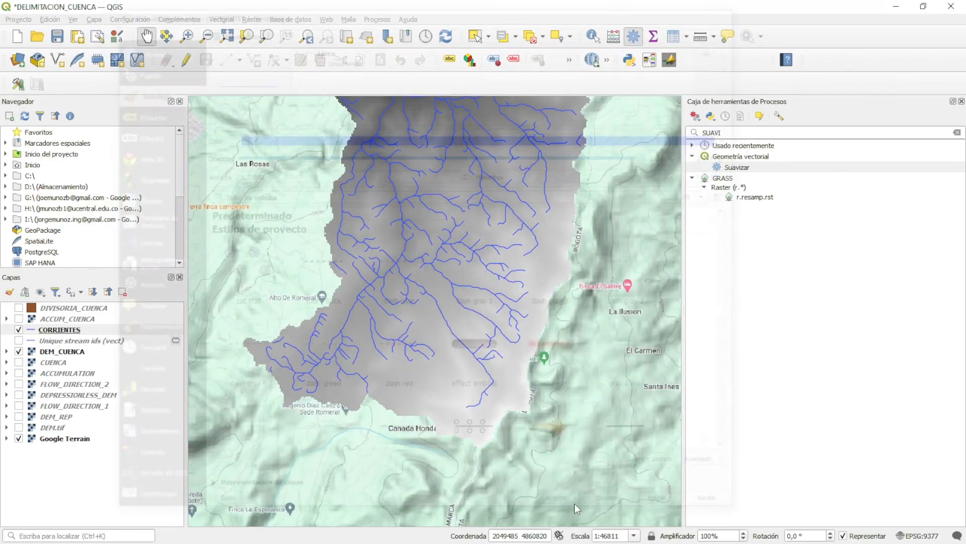
Step: Turn on the DIVISORIA_CUENCA layer to display the basin divide polygon over the terrain and streams
drag(530, 205, 555, 269)
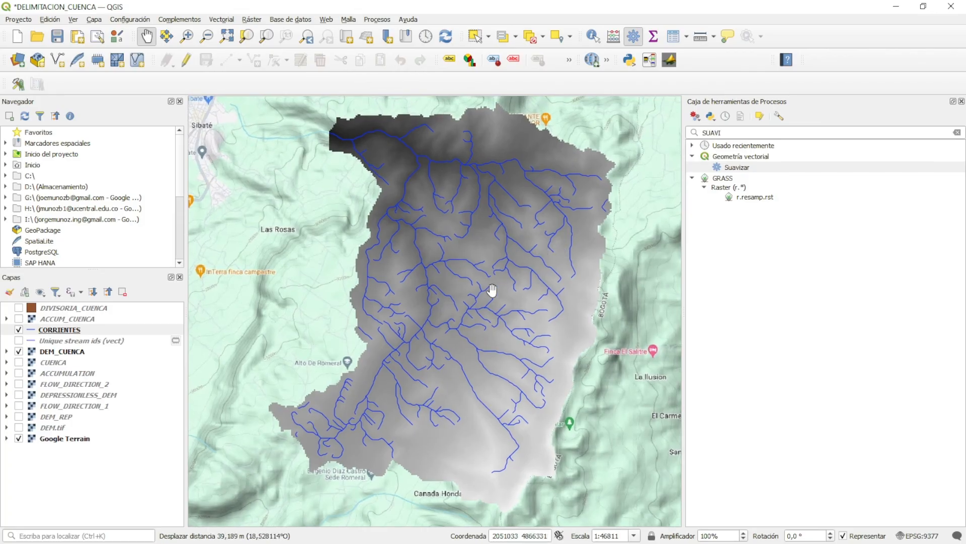
scroll(448, 315, down, 1)
scroll(448, 315, up, 1)
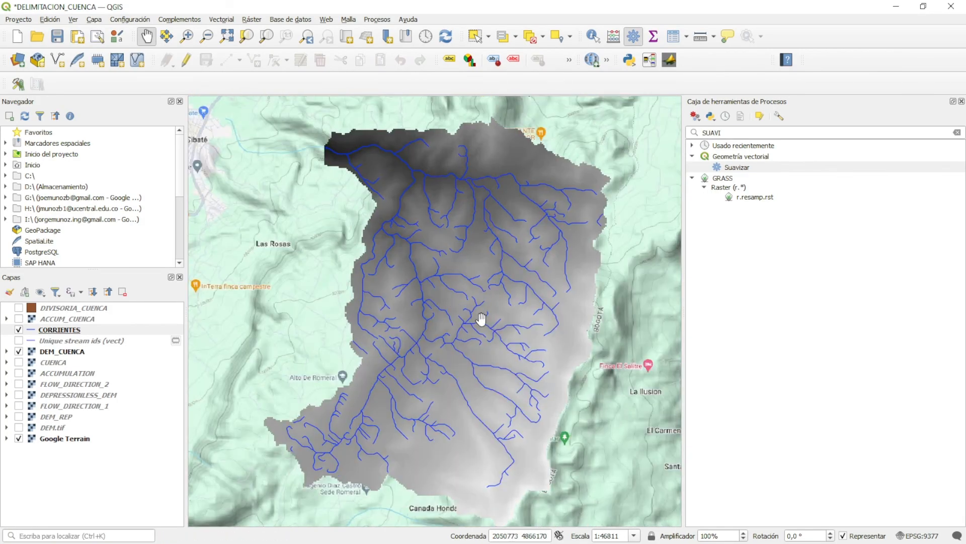
drag(435, 354, 409, 347)
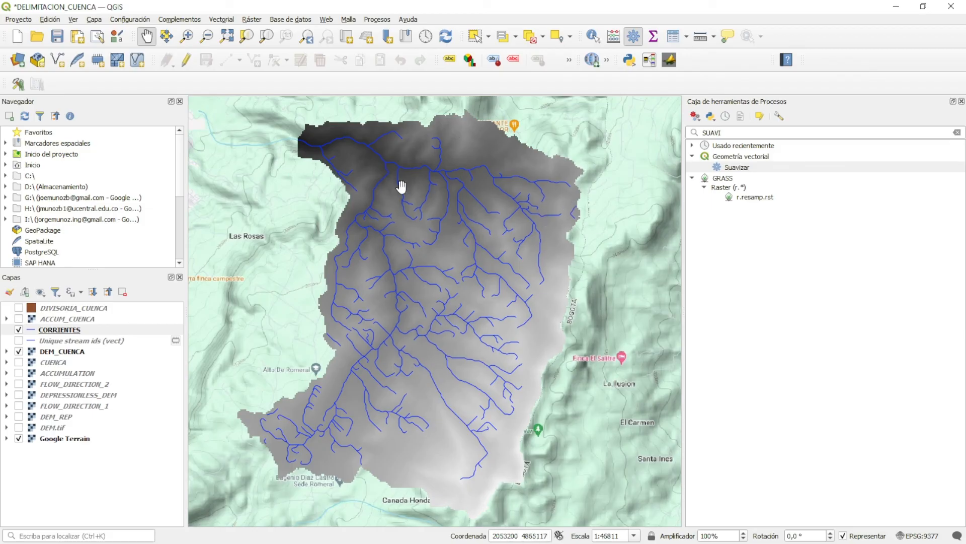
click(77, 308)
key(space)
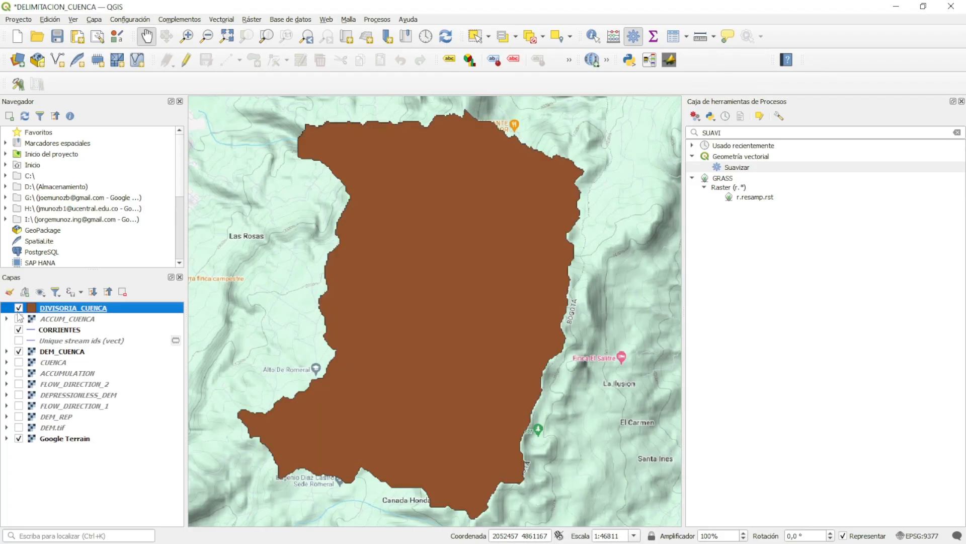
Step: Give the simple fill of the DIVISORIA_CUENCA layer a transparent fill colour
right_click(75, 312)
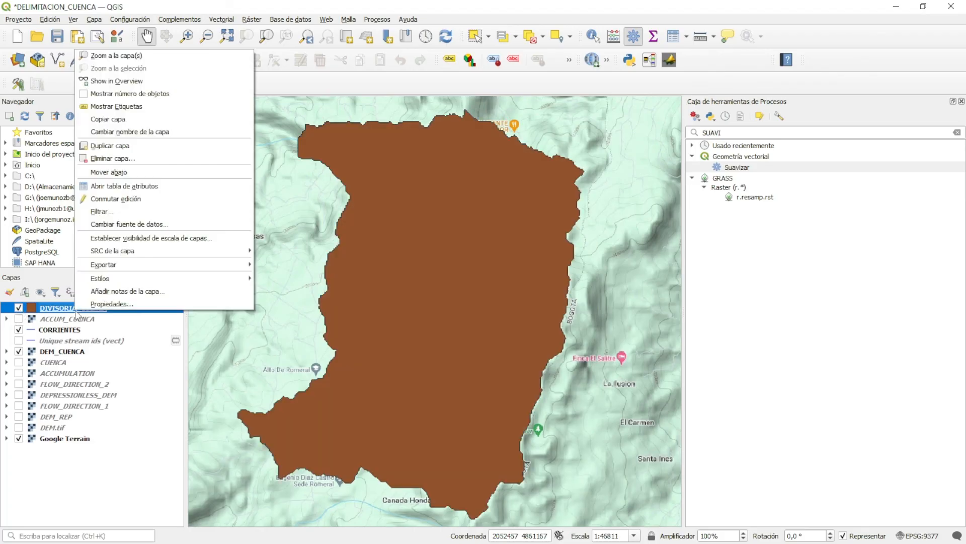
click(130, 305)
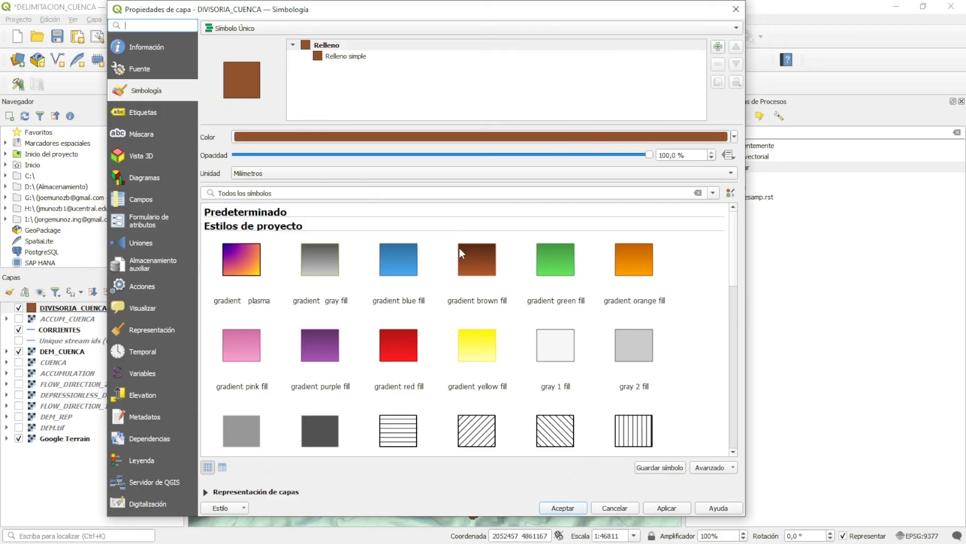
click(333, 45)
click(355, 58)
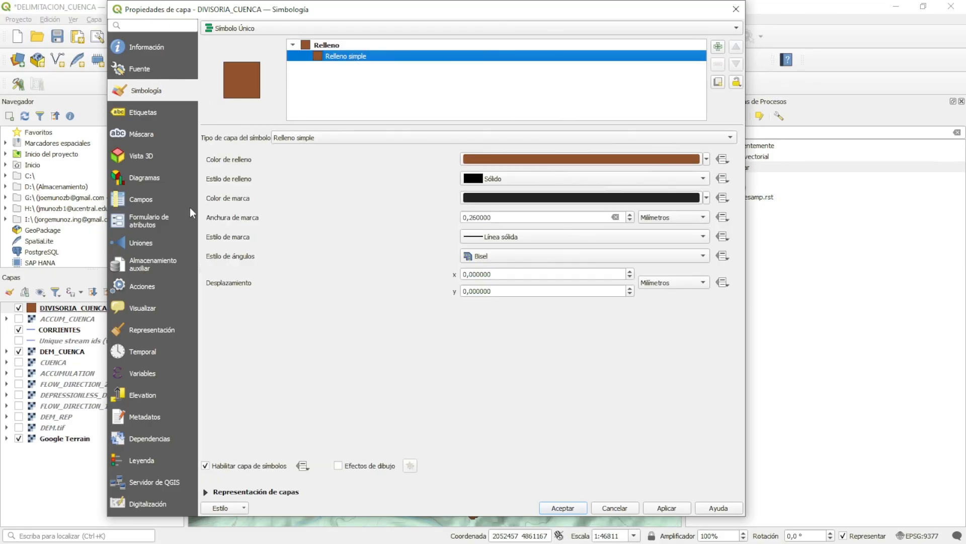
click(706, 159)
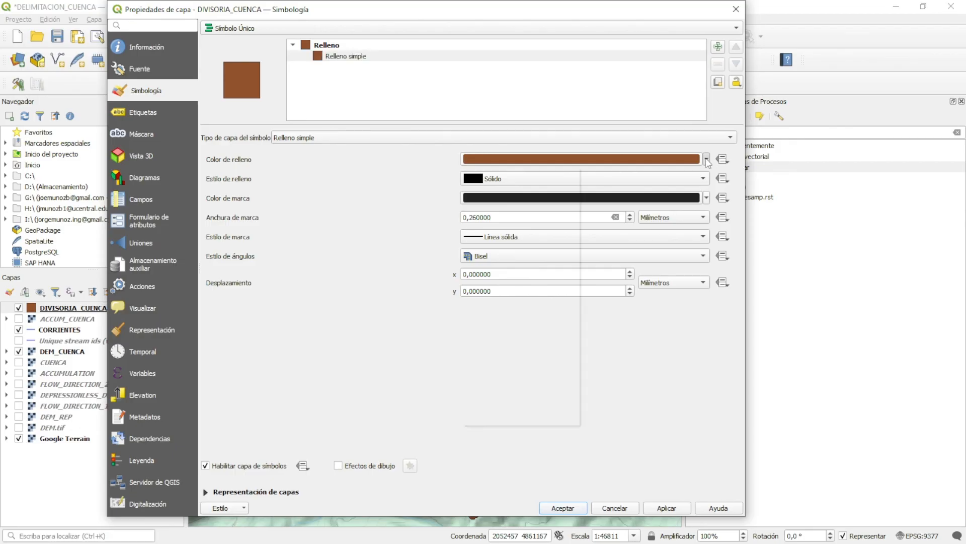
click(501, 173)
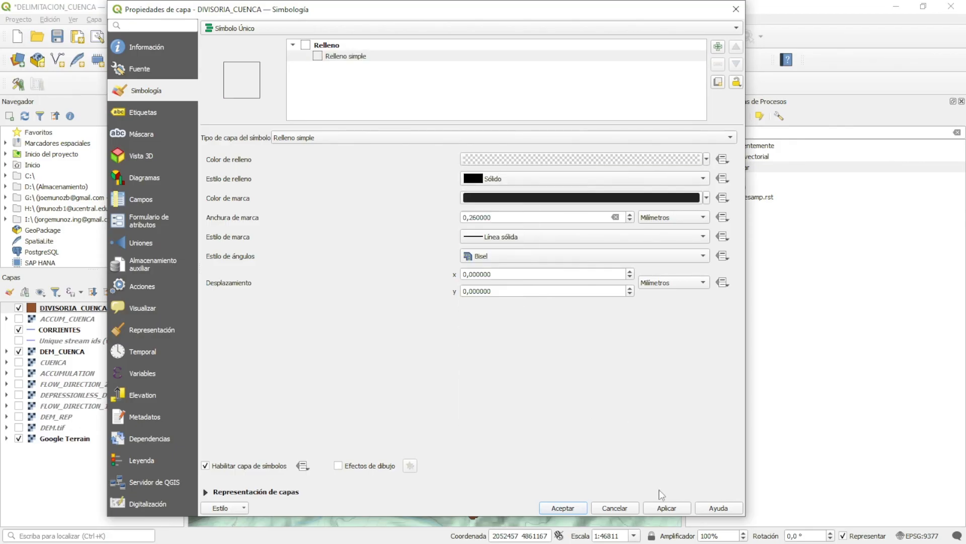
Step: Set the DIVISORIA_CUENCA outline to black with a width of 0.46 mm and accept the style
click(707, 199)
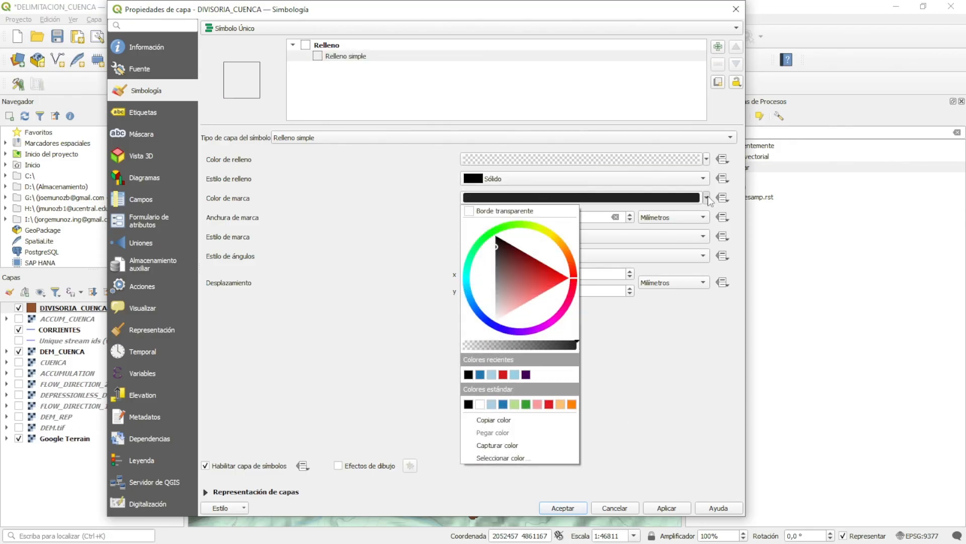
click(468, 375)
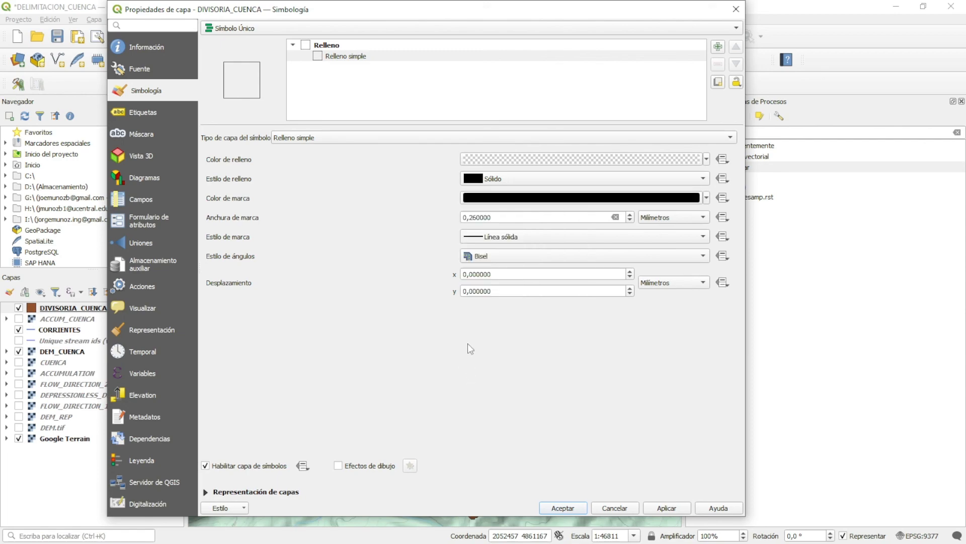
click(629, 215)
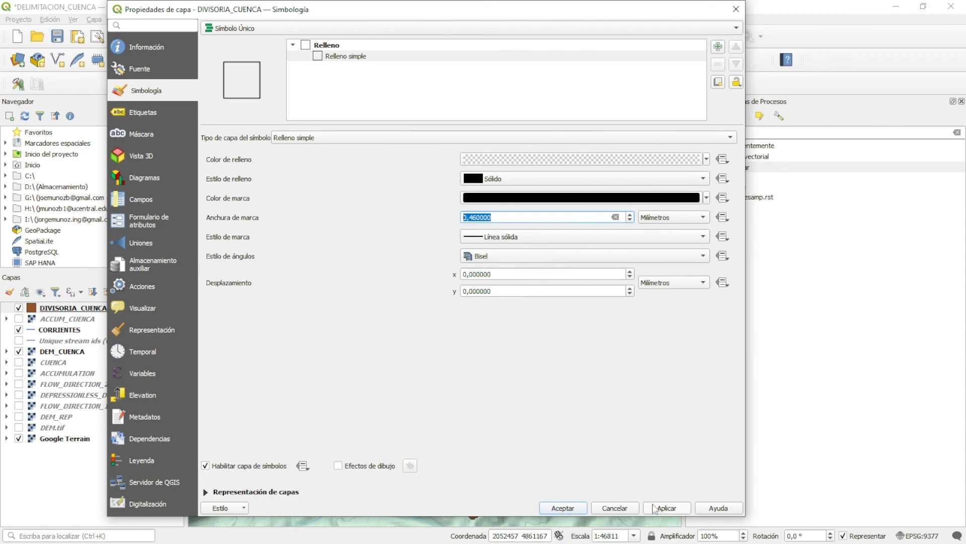
click(654, 509)
click(569, 506)
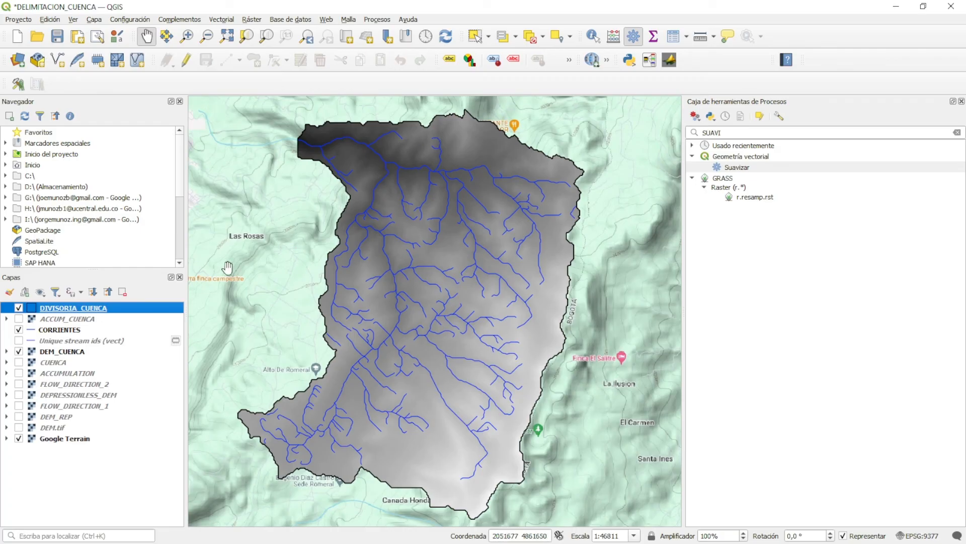
Step: Assign the Spectral colour ramp to the DEM_CUENCA layer's singleband pseudocolor symbology
right_click(80, 311)
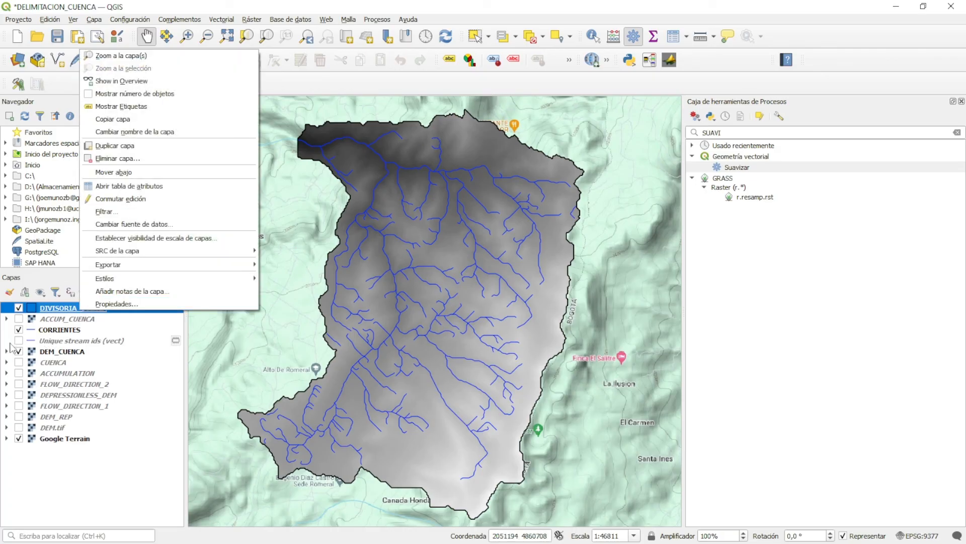
click(37, 352)
right_click(49, 356)
key(Escape)
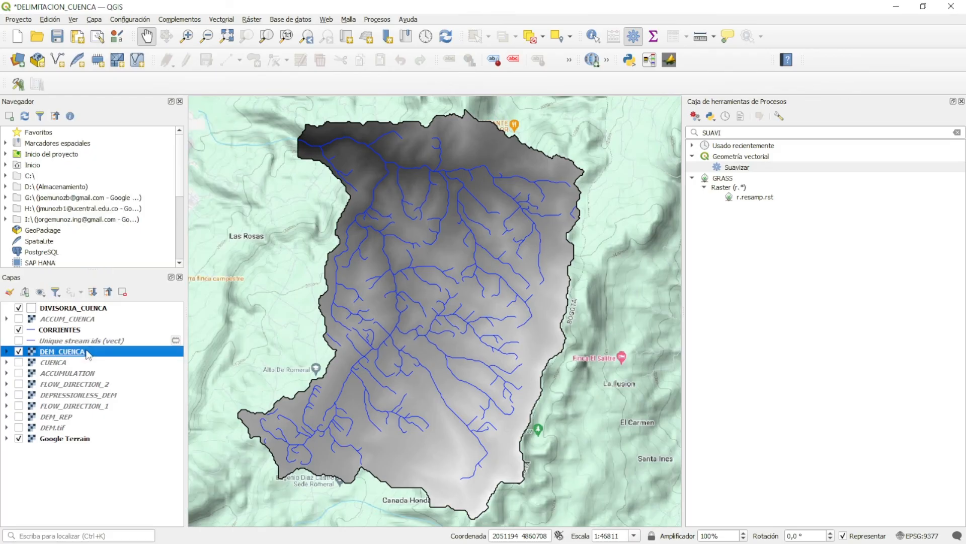
double_click(89, 352)
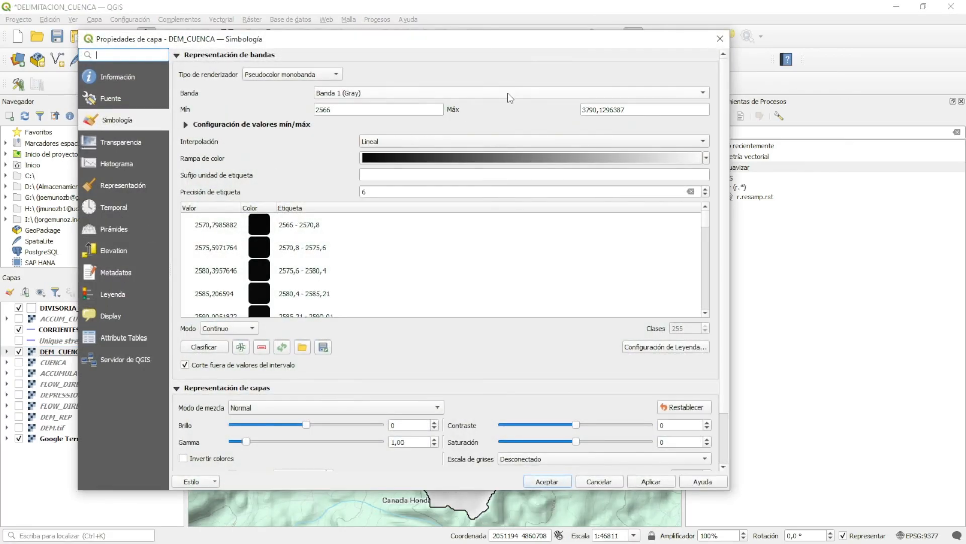
click(706, 157)
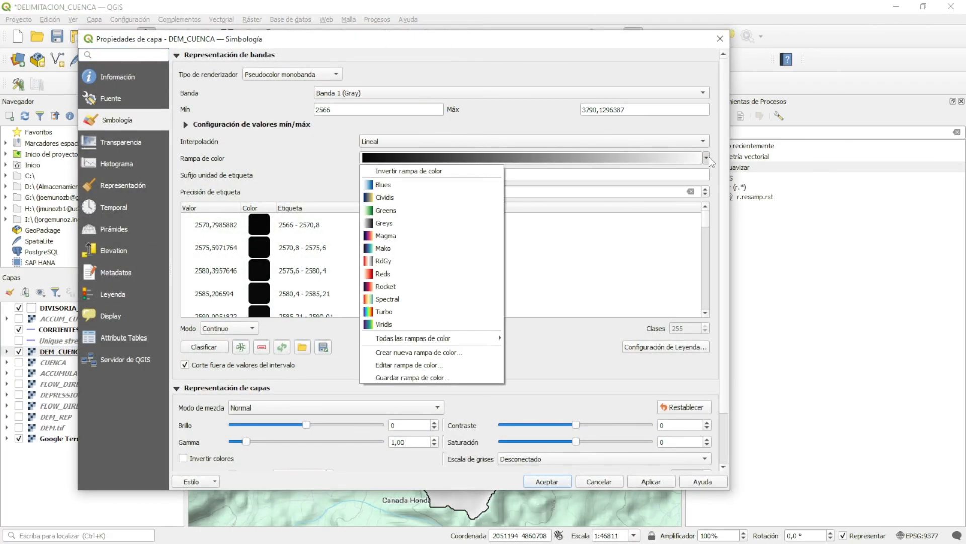
click(150, 46)
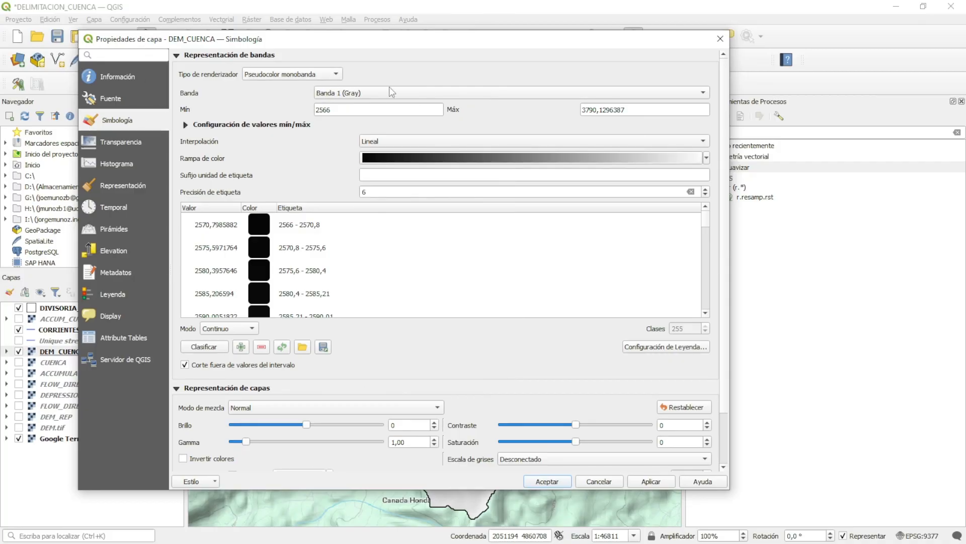
click(706, 158)
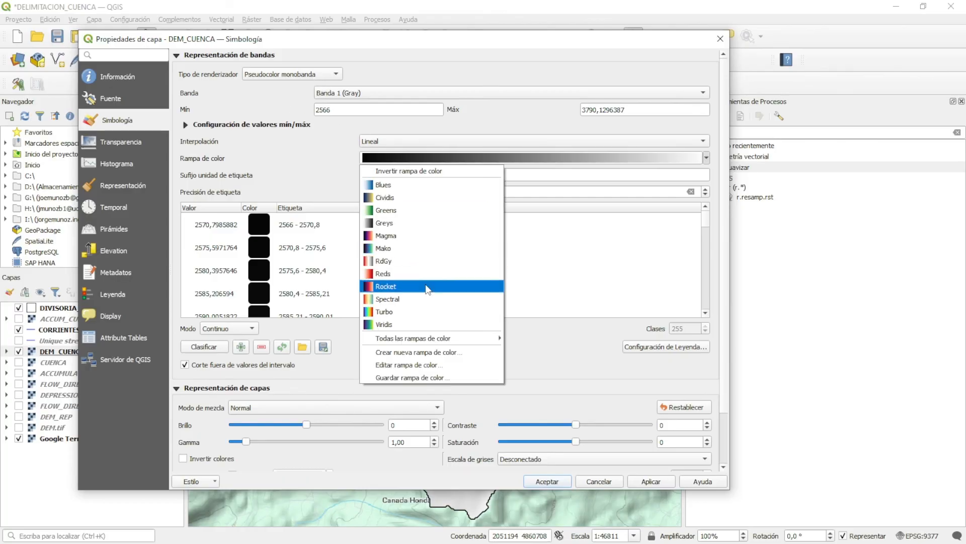
click(399, 300)
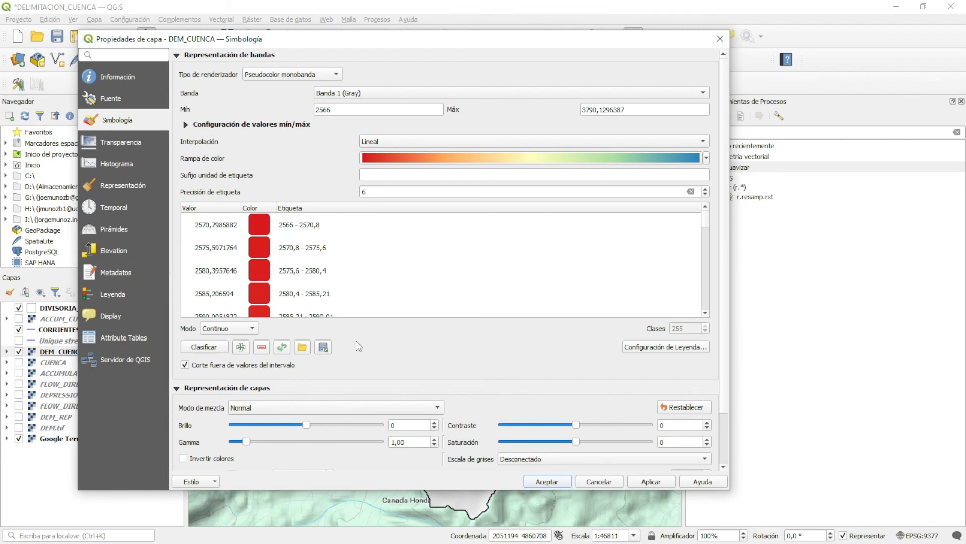
Step: Classify DEM_CUENCA in Intervalo igual mode with 5 classes and apply it
click(240, 329)
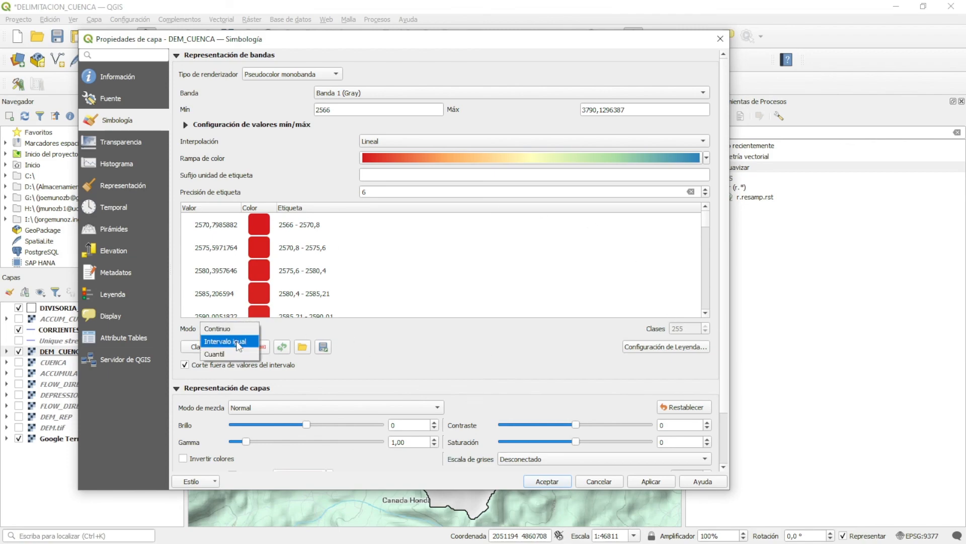
click(238, 342)
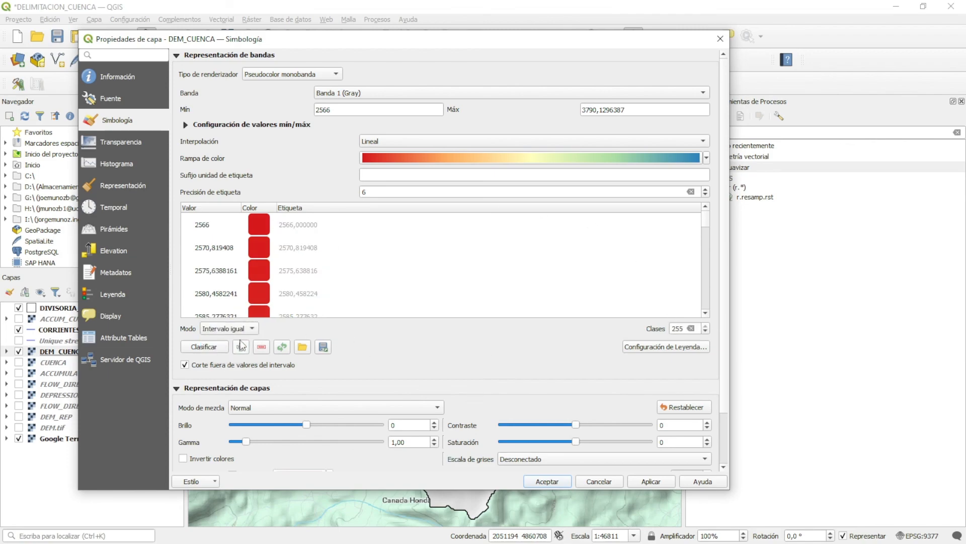
double_click(684, 330)
text(5)
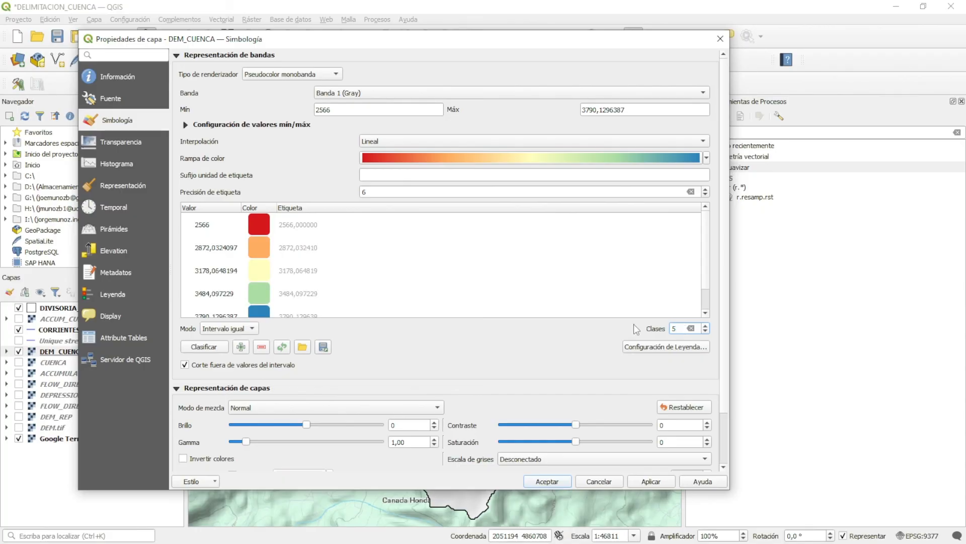
click(661, 480)
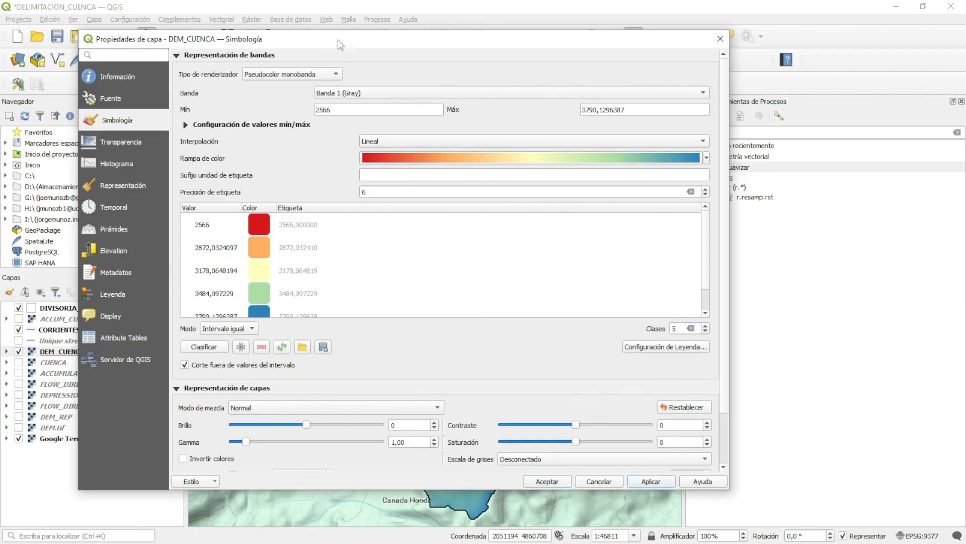
Step: Invert the DEM_CUENCA colour ramp so low elevations are blue and high ones red, and accept the style
drag(337, 39, 354, 9)
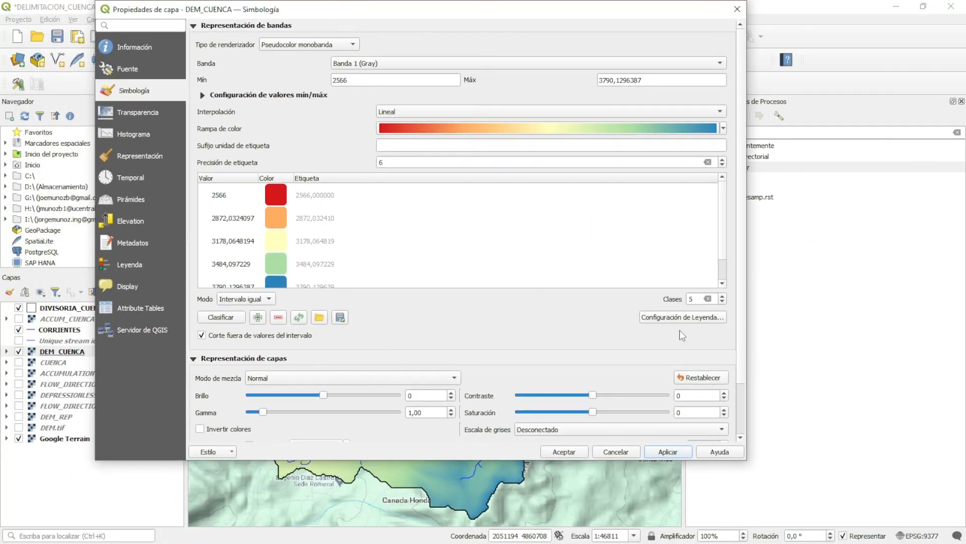
click(724, 129)
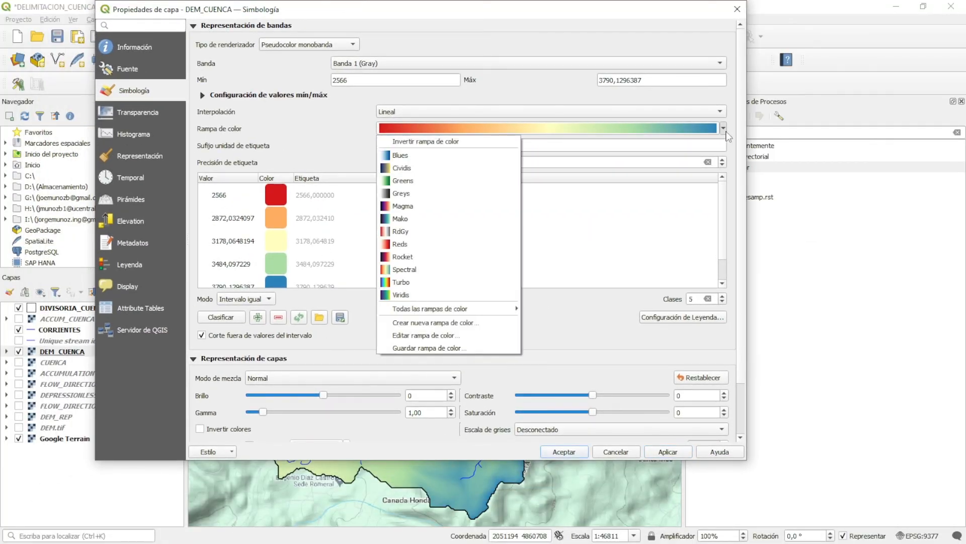
click(453, 140)
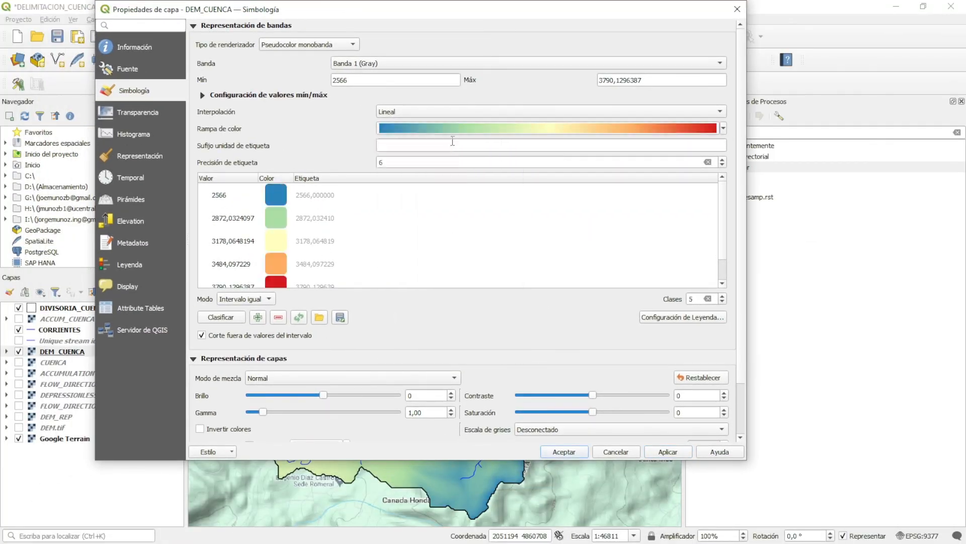
click(668, 452)
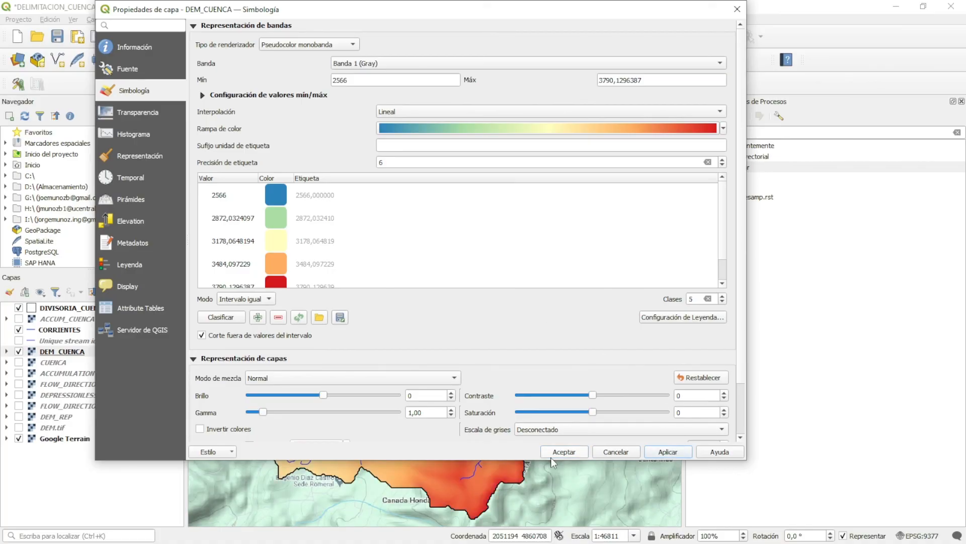
click(563, 453)
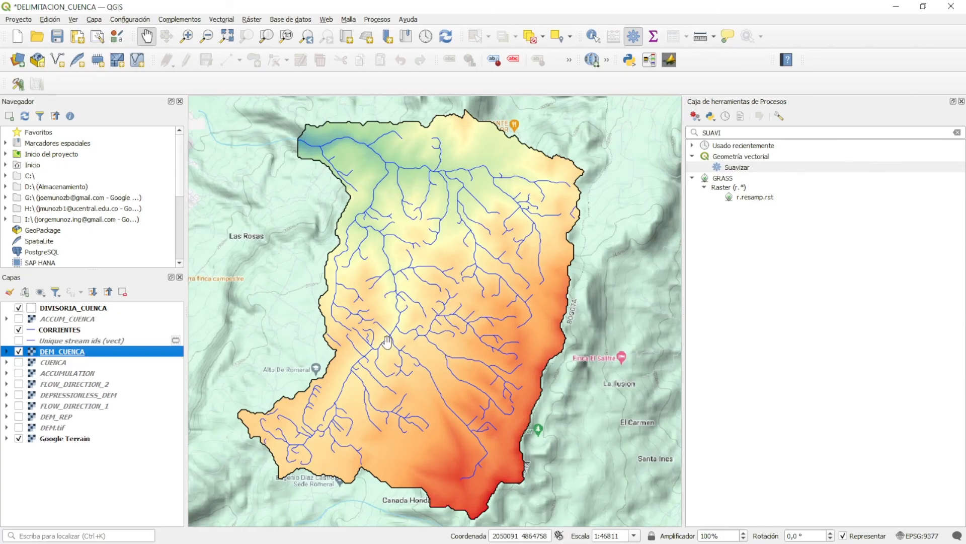
drag(412, 348, 411, 346)
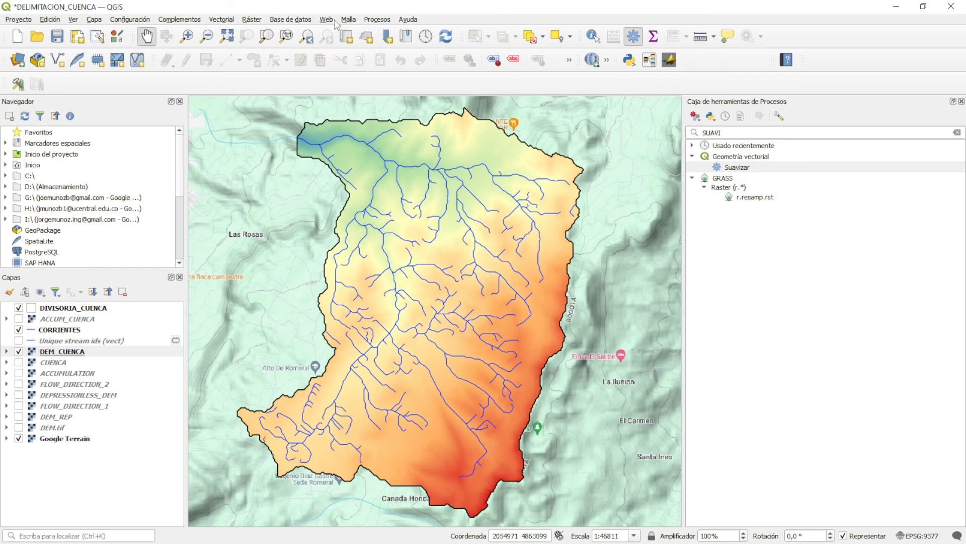
Step: Start the Mapa de Sombras (Hillshade) raster analysis with DEM_CUENCA as the input layer
click(252, 20)
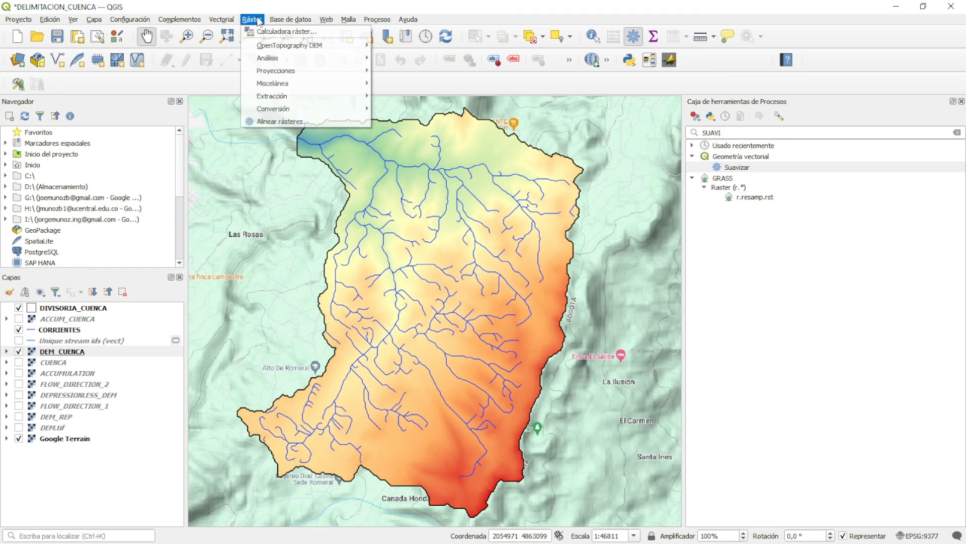
mouse_move(290, 60)
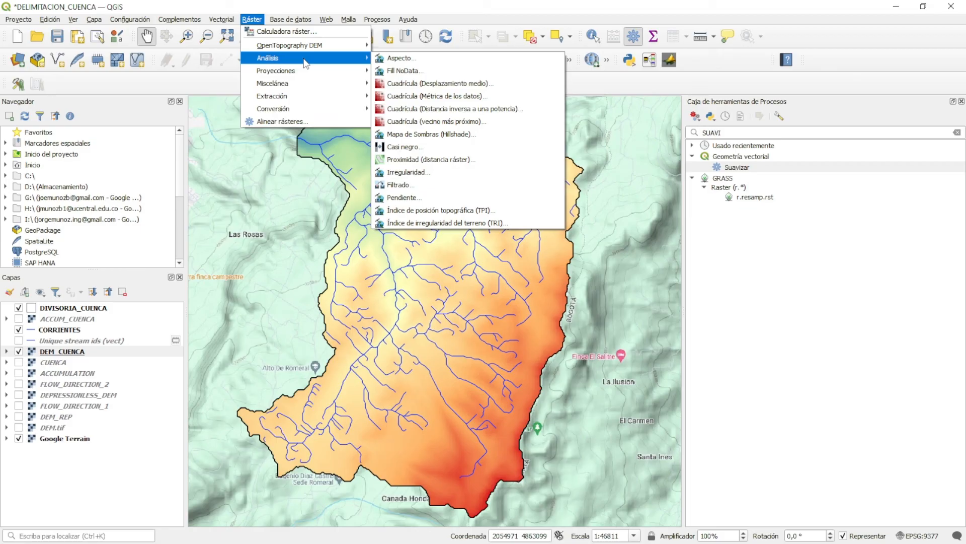
click(418, 135)
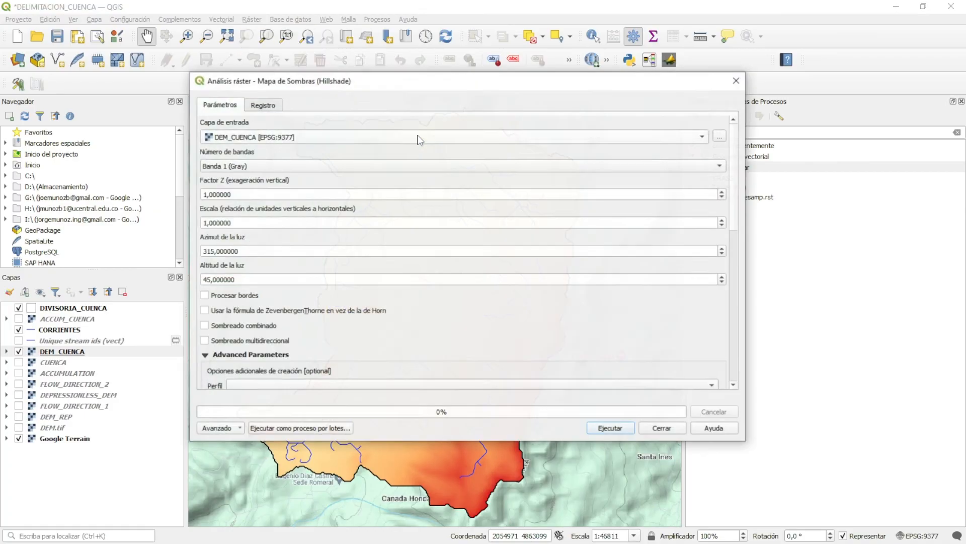
click(278, 142)
click(281, 132)
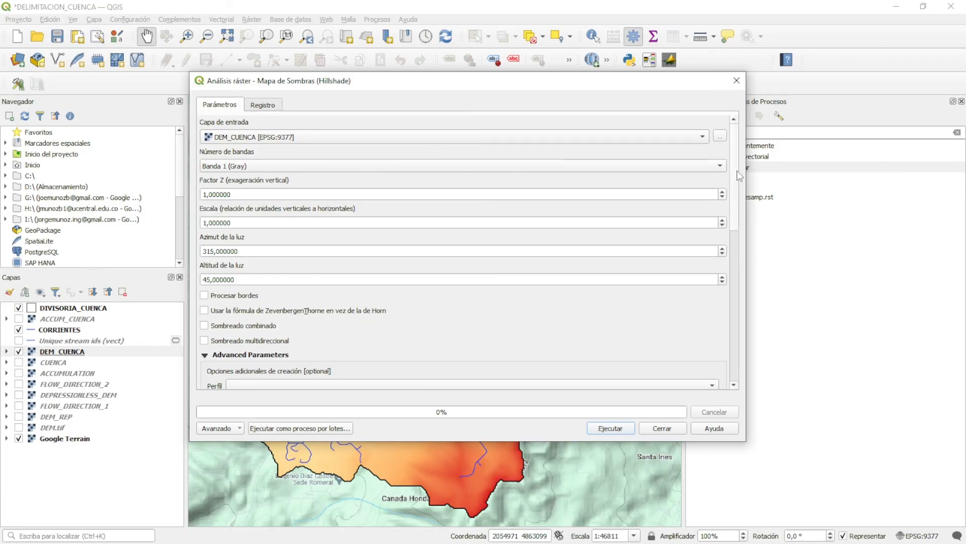
Step: Set the hillshade output file to D:/DELIMITACION_CUENCA/SOMBRAS_CUENCA.tif, run the algorithm and close its dialog
drag(735, 171, 744, 351)
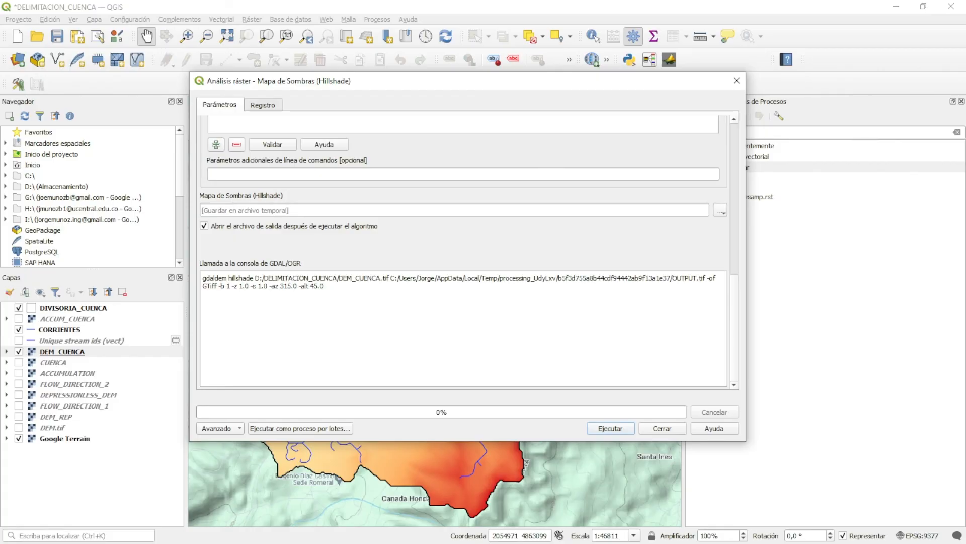
click(721, 210)
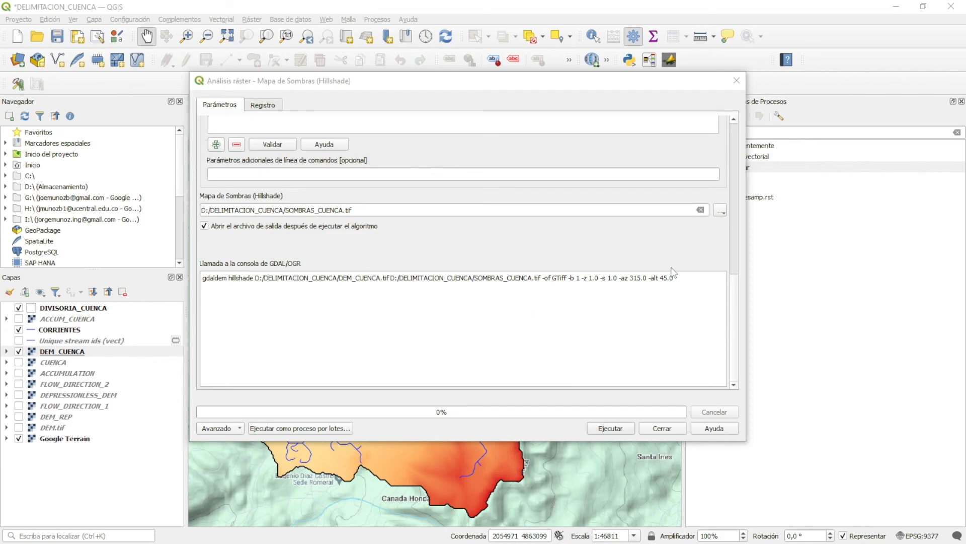
drag(735, 341, 730, 166)
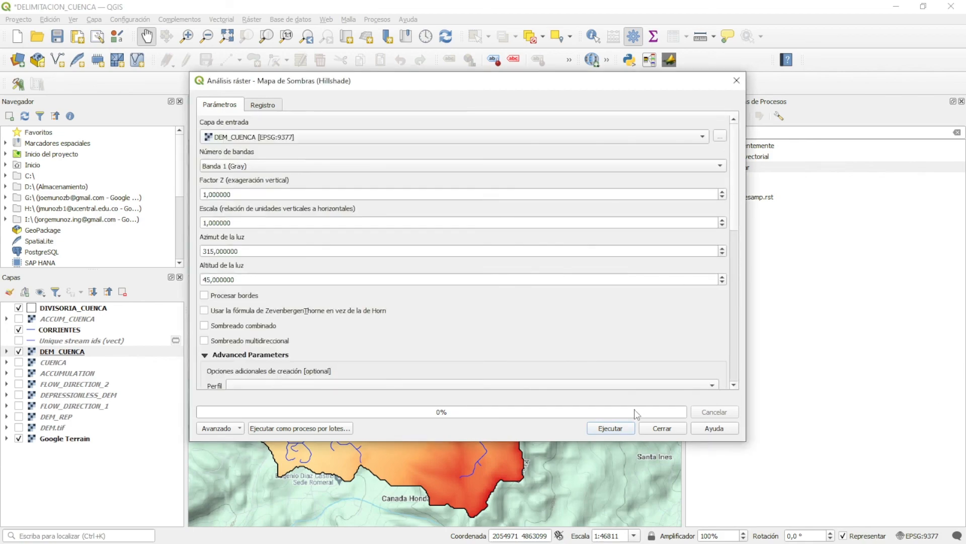
click(626, 428)
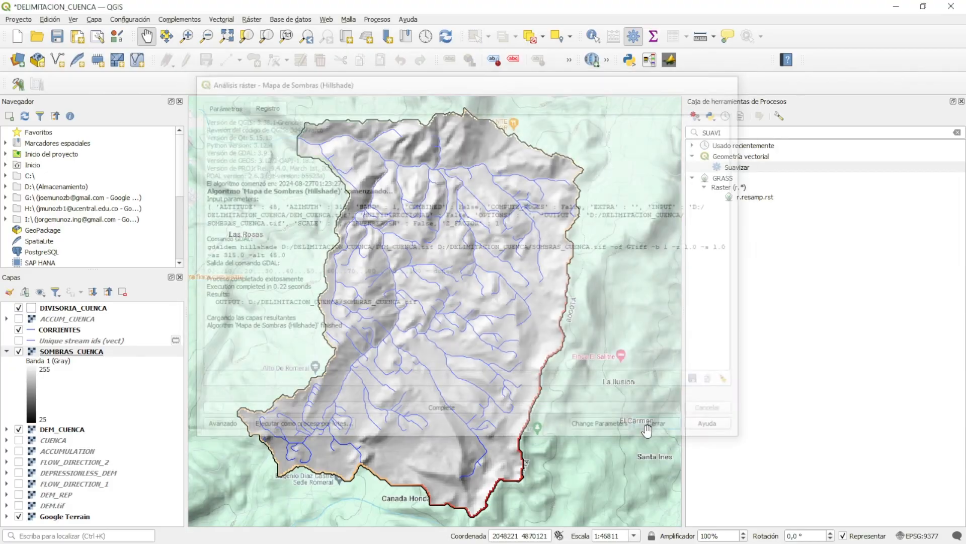
click(648, 424)
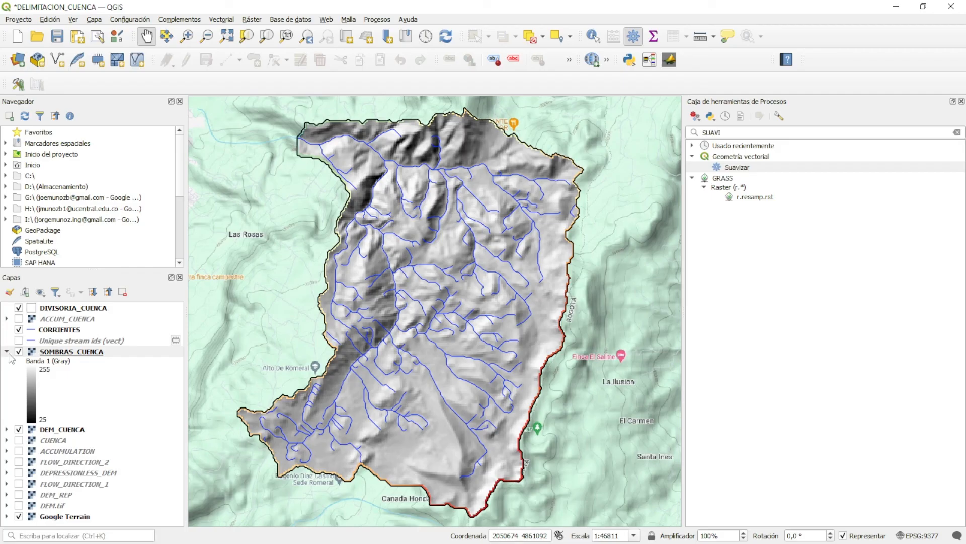
Step: Collapse the SOMBRAS_CUENCA legend, then set that layer's global opacity to 30 % and accept the properties
click(7, 352)
right_click(62, 358)
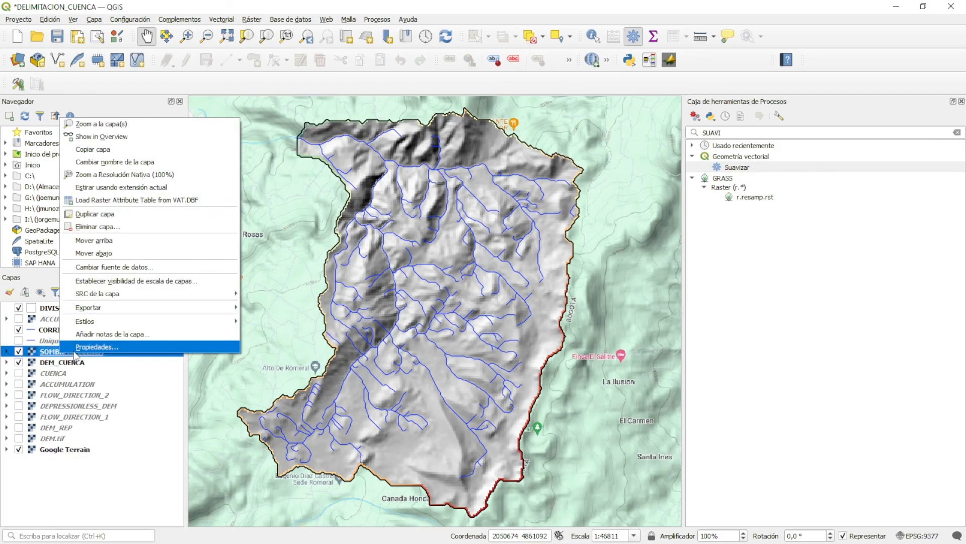
click(76, 347)
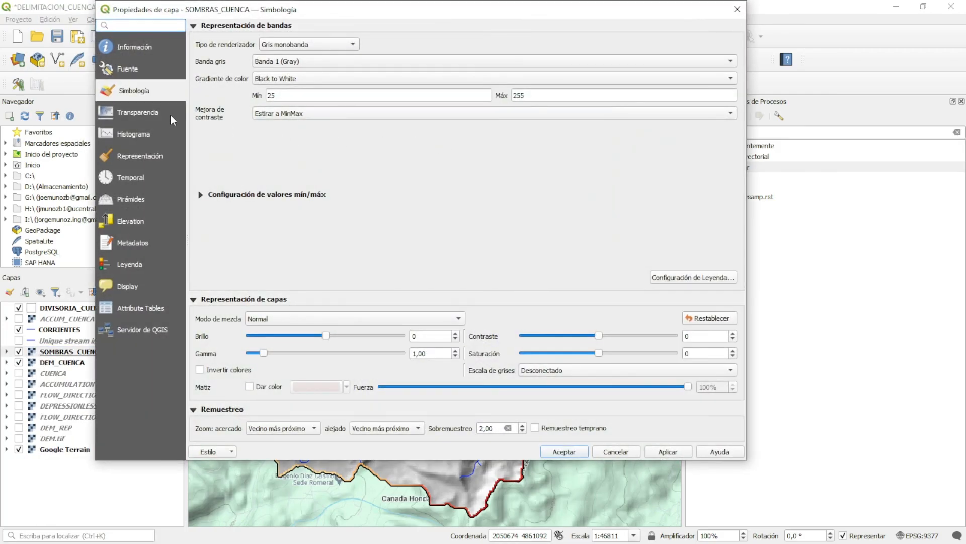
click(159, 115)
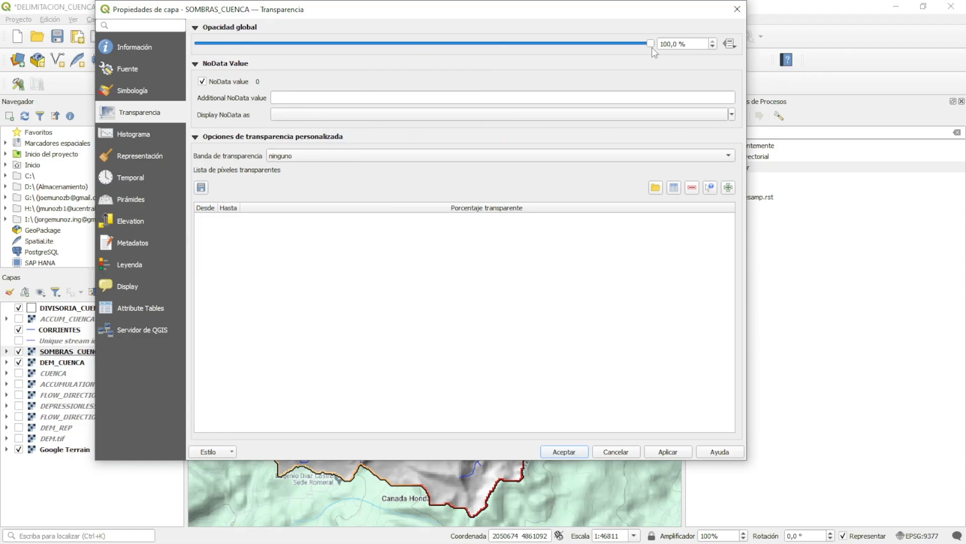
drag(652, 49, 429, 56)
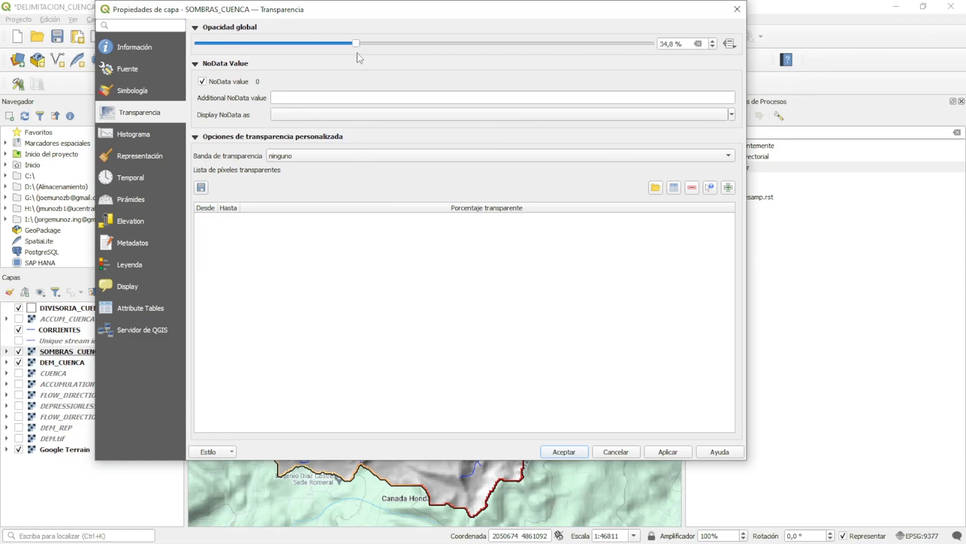
drag(359, 58, 345, 59)
click(676, 454)
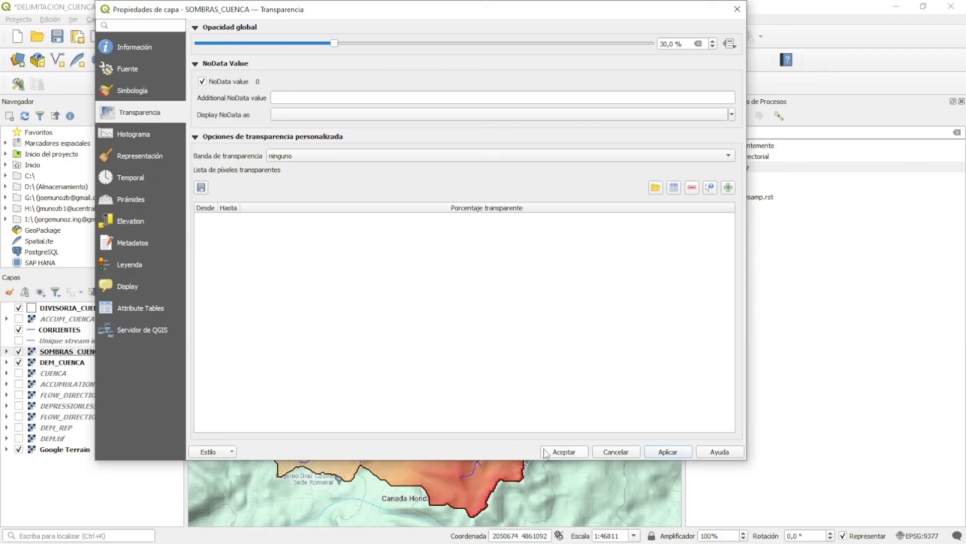
click(548, 451)
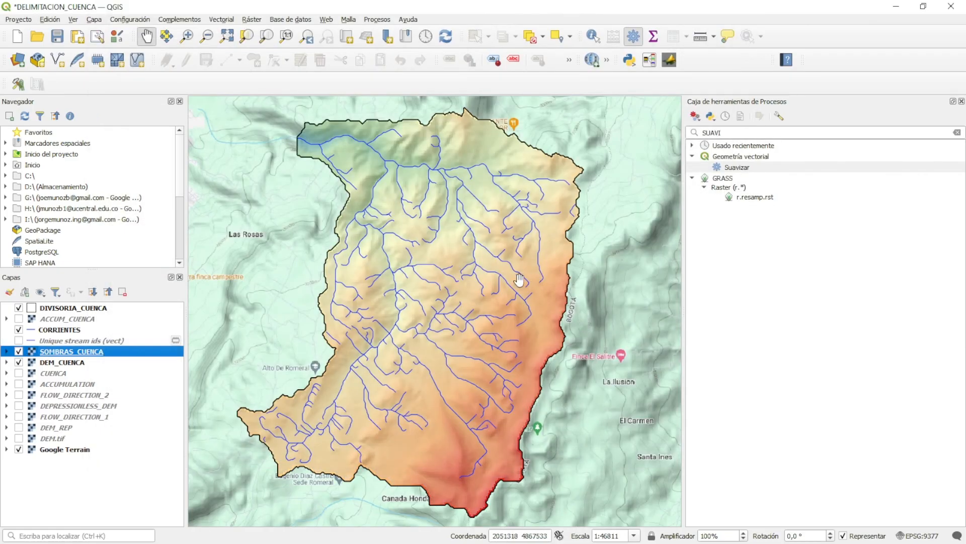